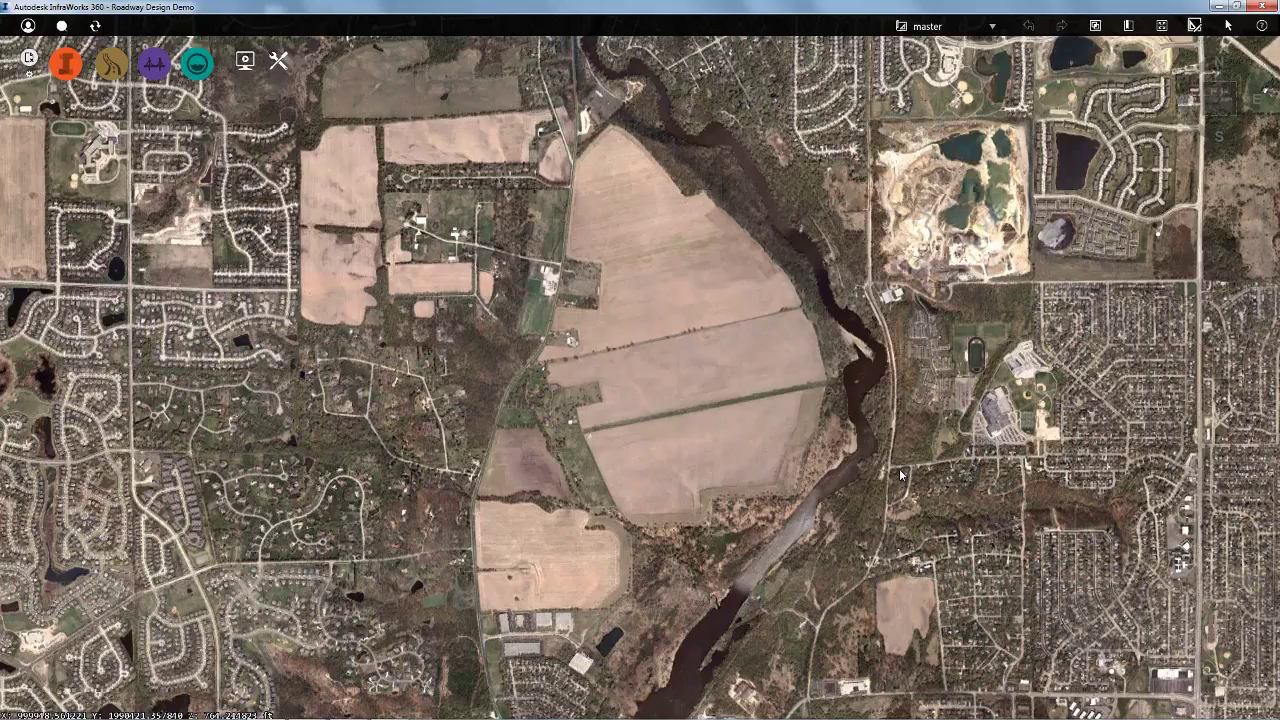
- Examine the quarry, farmland, river and wooded residential terrain from above and in 3D, and restore the home overview of the site
{"action": "scroll", "coordinate": [970, 300], "scroll_direction": "up", "scroll_amount": 2}
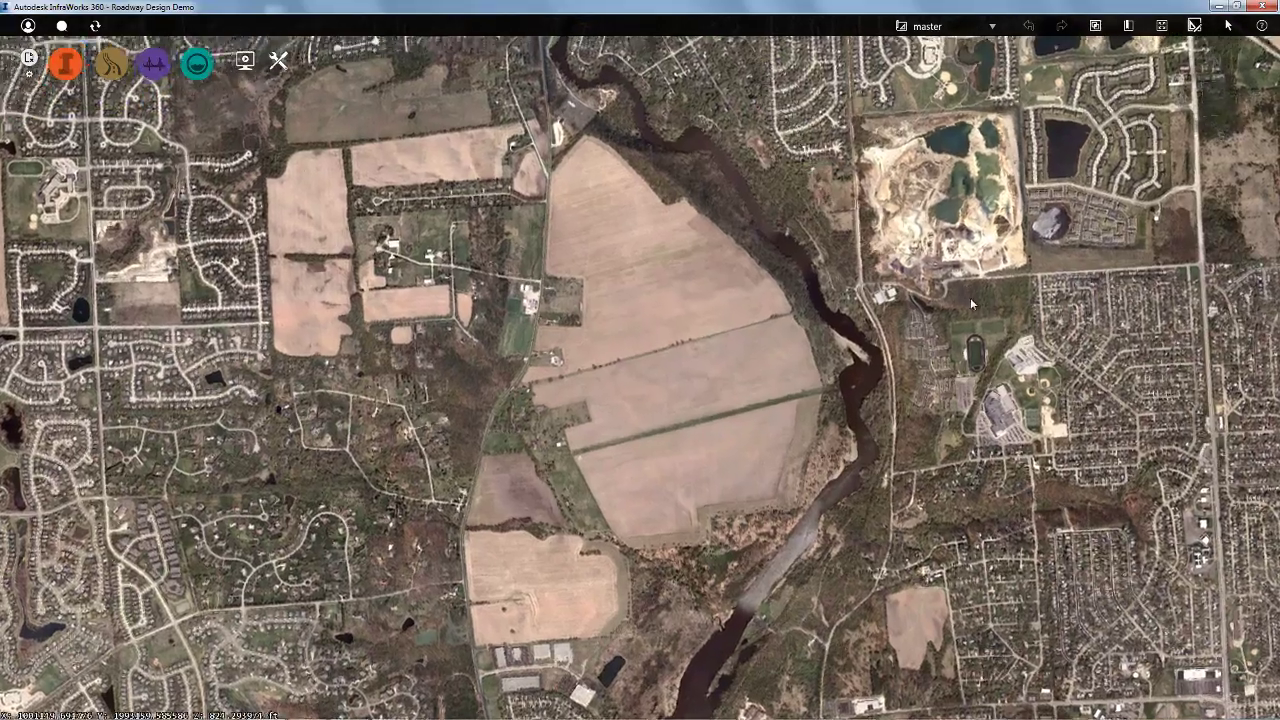
{"action": "scroll", "coordinate": [966, 305], "scroll_direction": "up", "scroll_amount": 5}
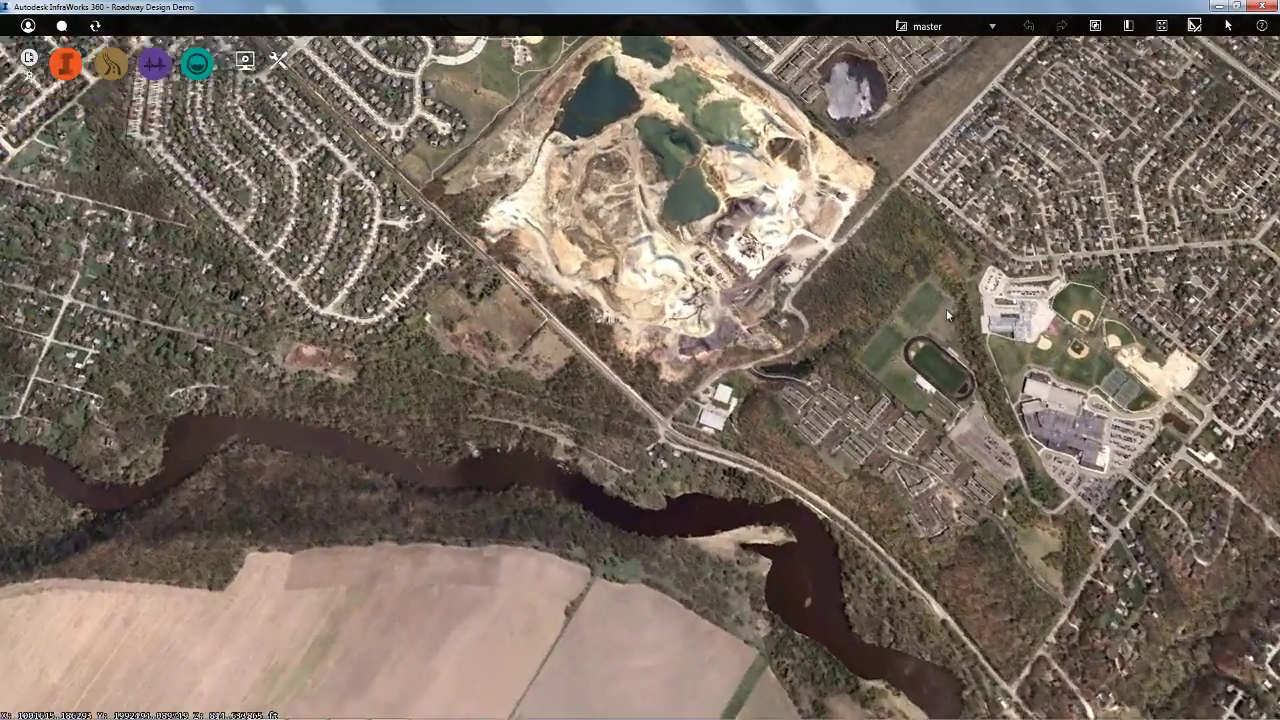
{"action": "scroll", "coordinate": [876, 329], "scroll_direction": "up", "scroll_amount": 5}
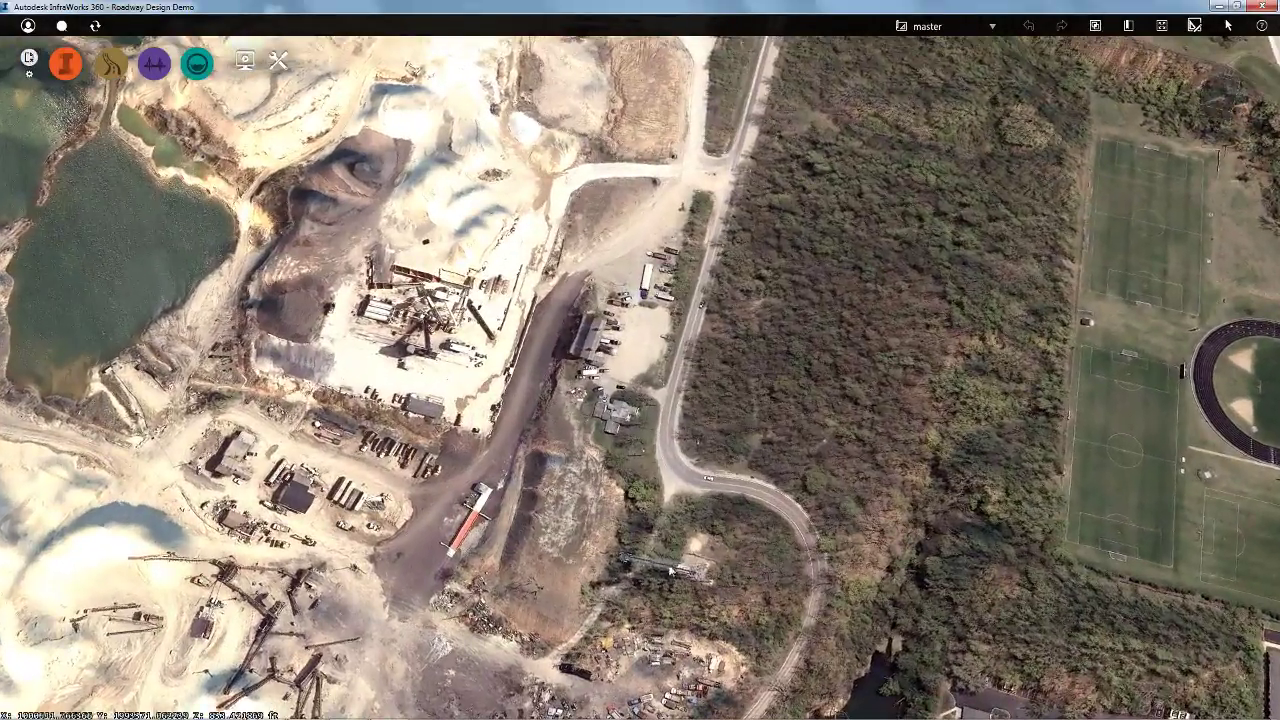
{"action": "middle_click_drag", "start_coordinate": [670, 570], "coordinate": [706, 372]}
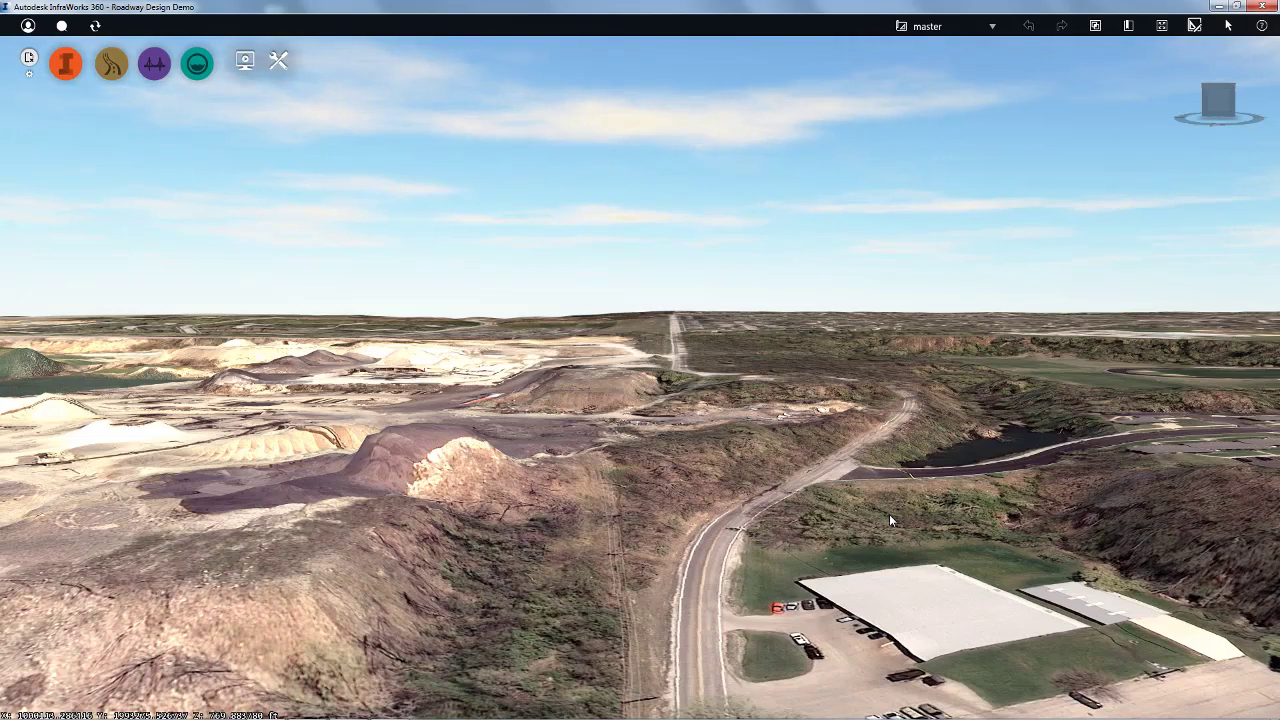
{"action": "middle_click_drag", "start_coordinate": [882, 515], "coordinate": [753, 393]}
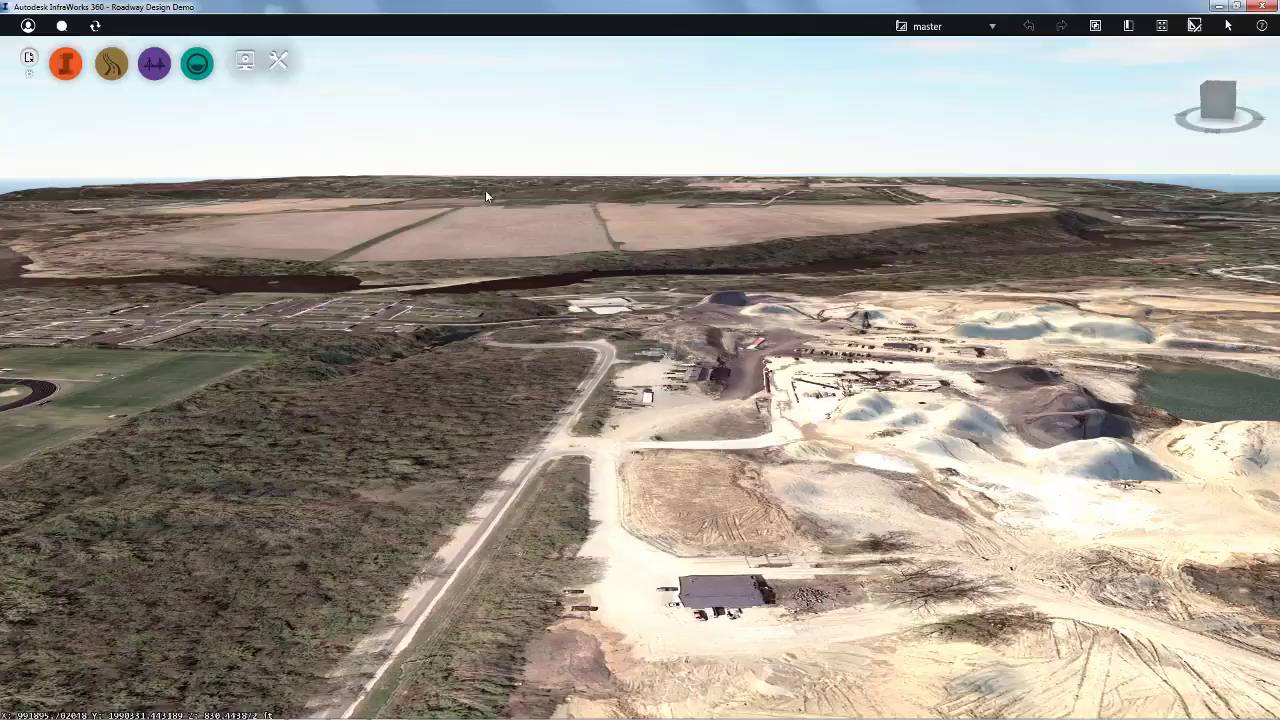
{"action": "scroll", "coordinate": [486, 195], "scroll_direction": "up", "scroll_amount": 8}
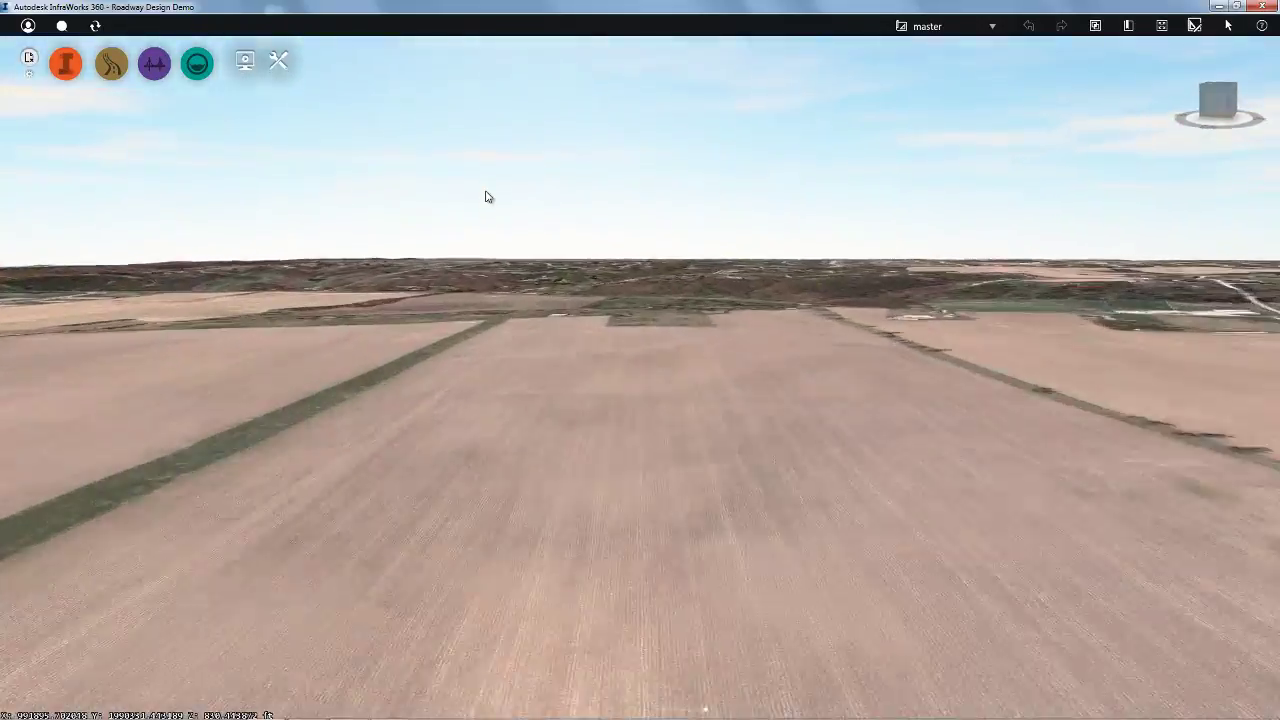
{"action": "scroll", "coordinate": [486, 196], "scroll_direction": "up", "scroll_amount": 8}
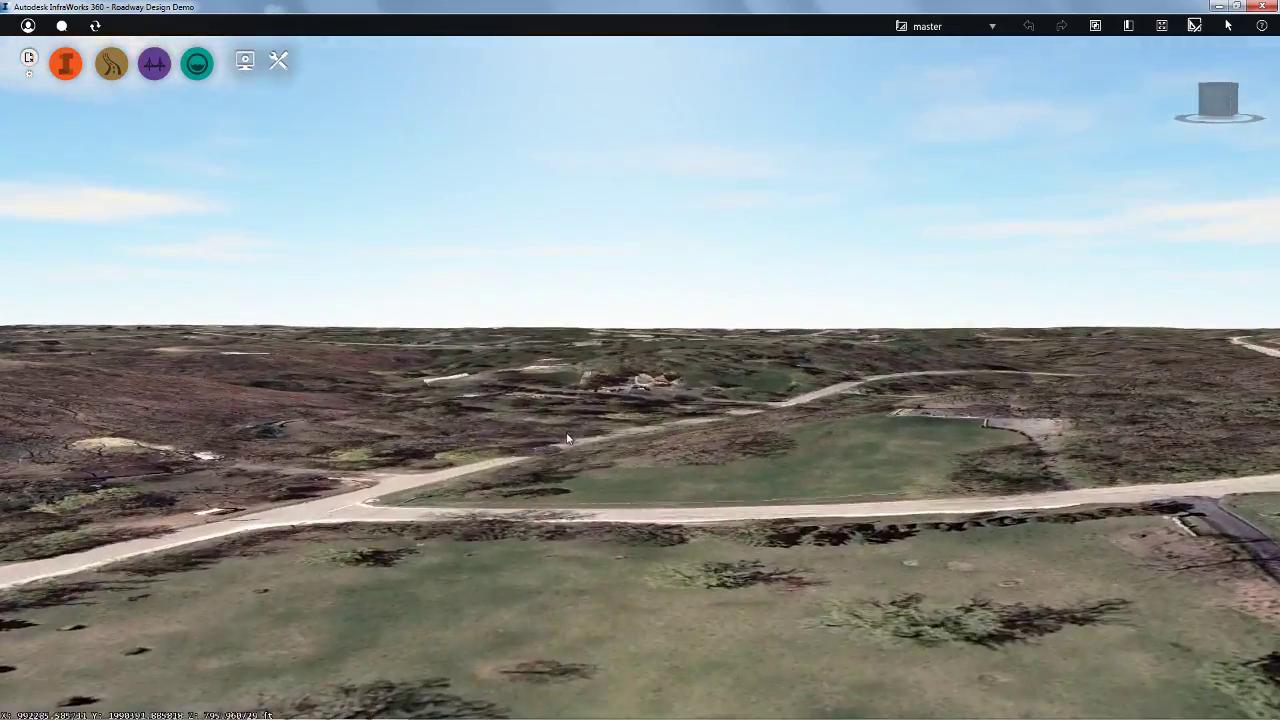
{"action": "left_click_drag", "start_coordinate": [567, 435], "coordinate": [698, 487]}
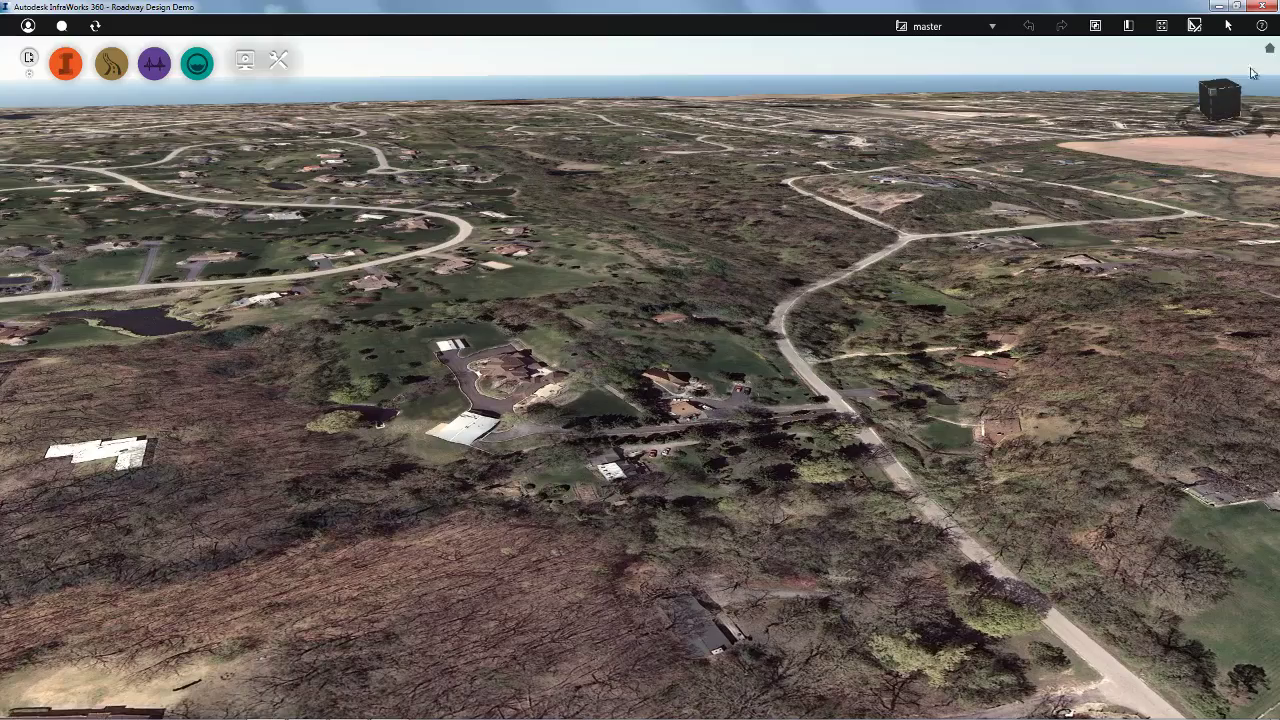
{"action": "left_click", "coordinate": [1269, 47]}
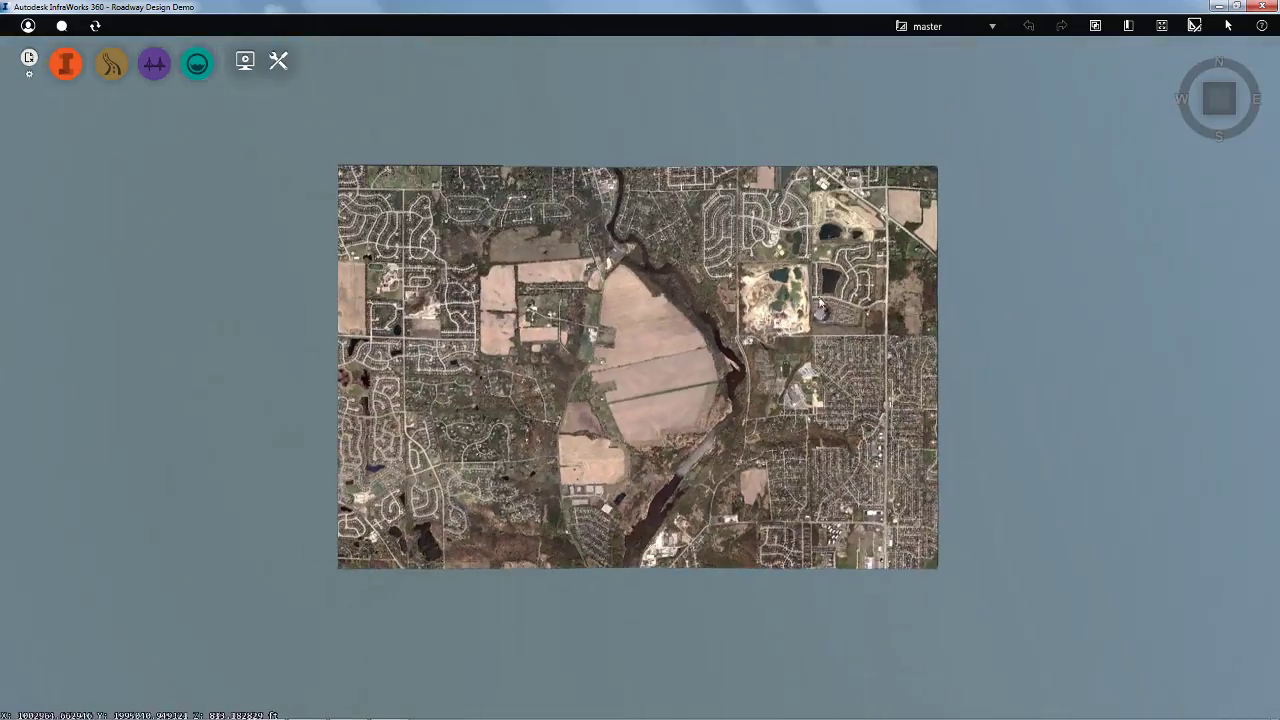
{"action": "scroll", "coordinate": [546, 323], "scroll_direction": "up", "scroll_amount": 5}
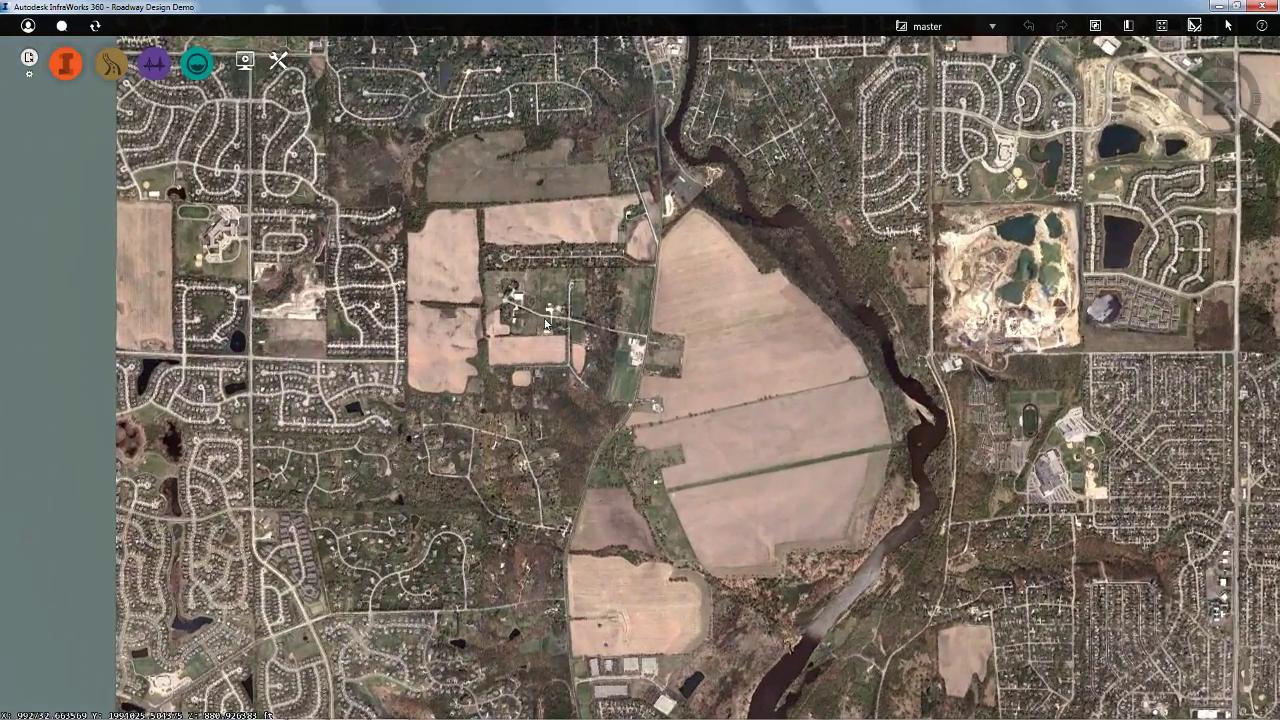
{"action": "left_click_drag", "start_coordinate": [629, 364], "coordinate": [537, 370]}
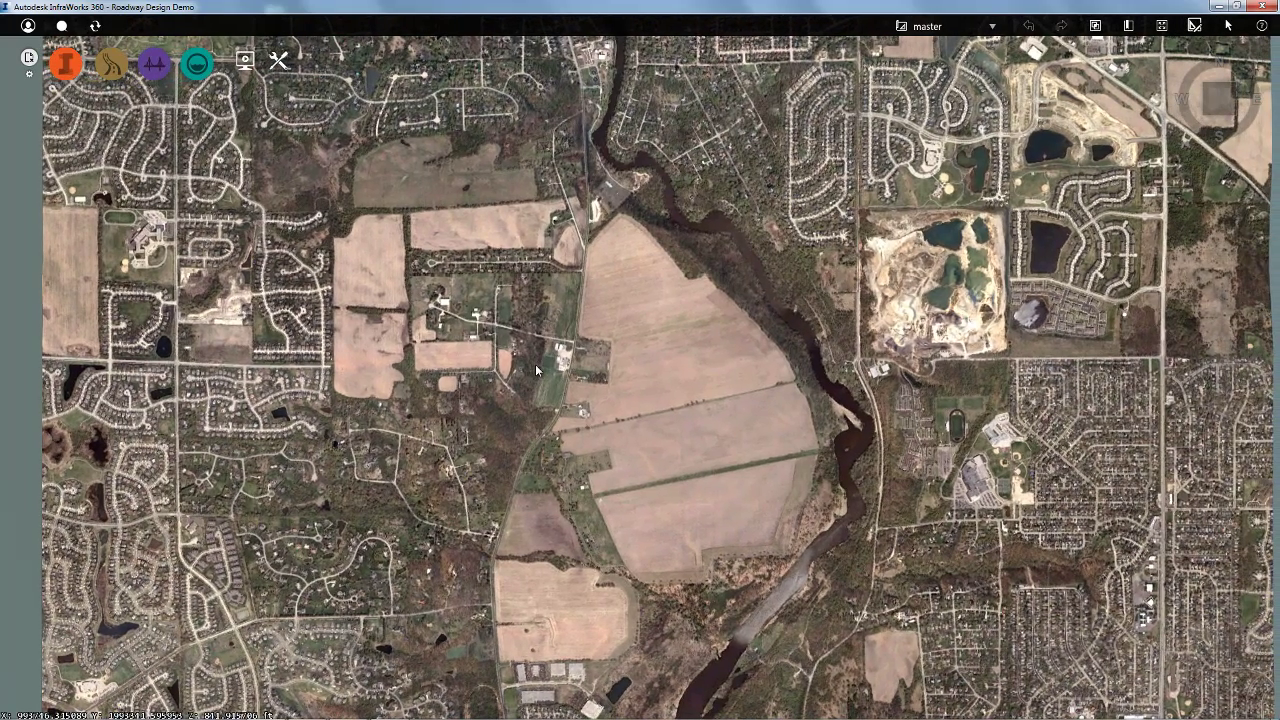
- Create a new proposal named RoadDesign1 from the master proposal
{"action": "left_click", "coordinate": [993, 29]}
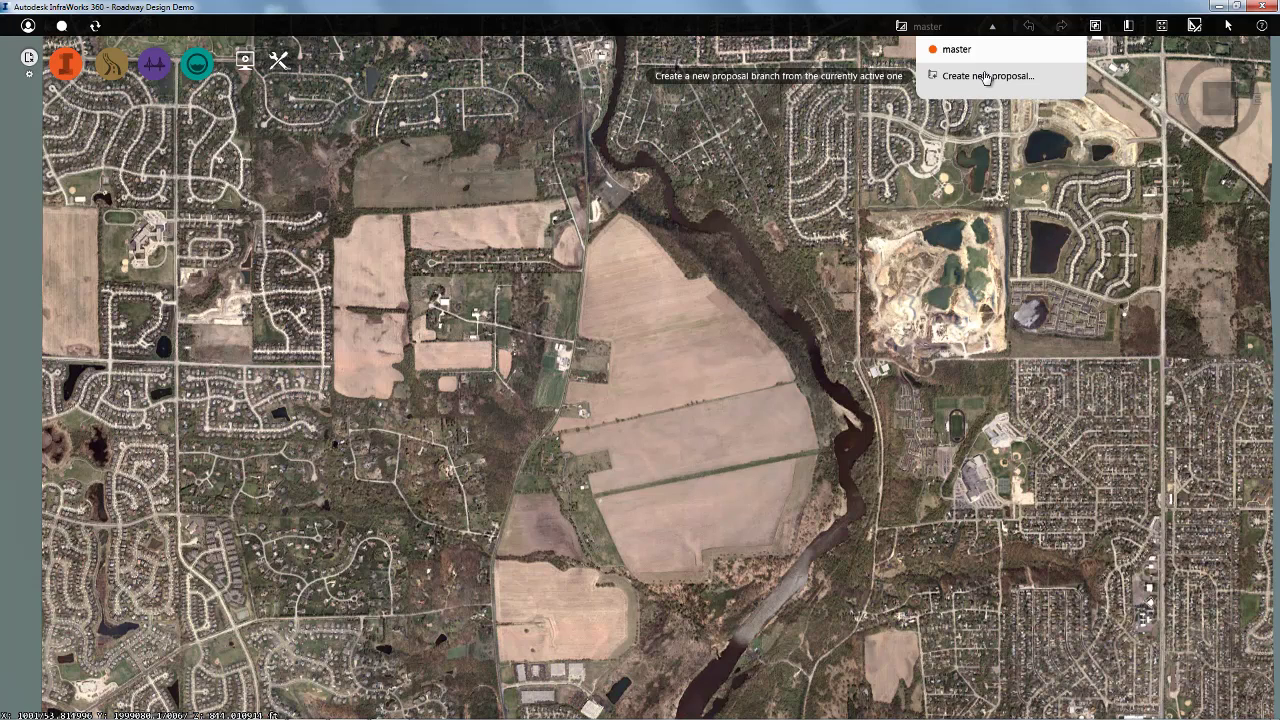
{"action": "left_click", "coordinate": [985, 76]}
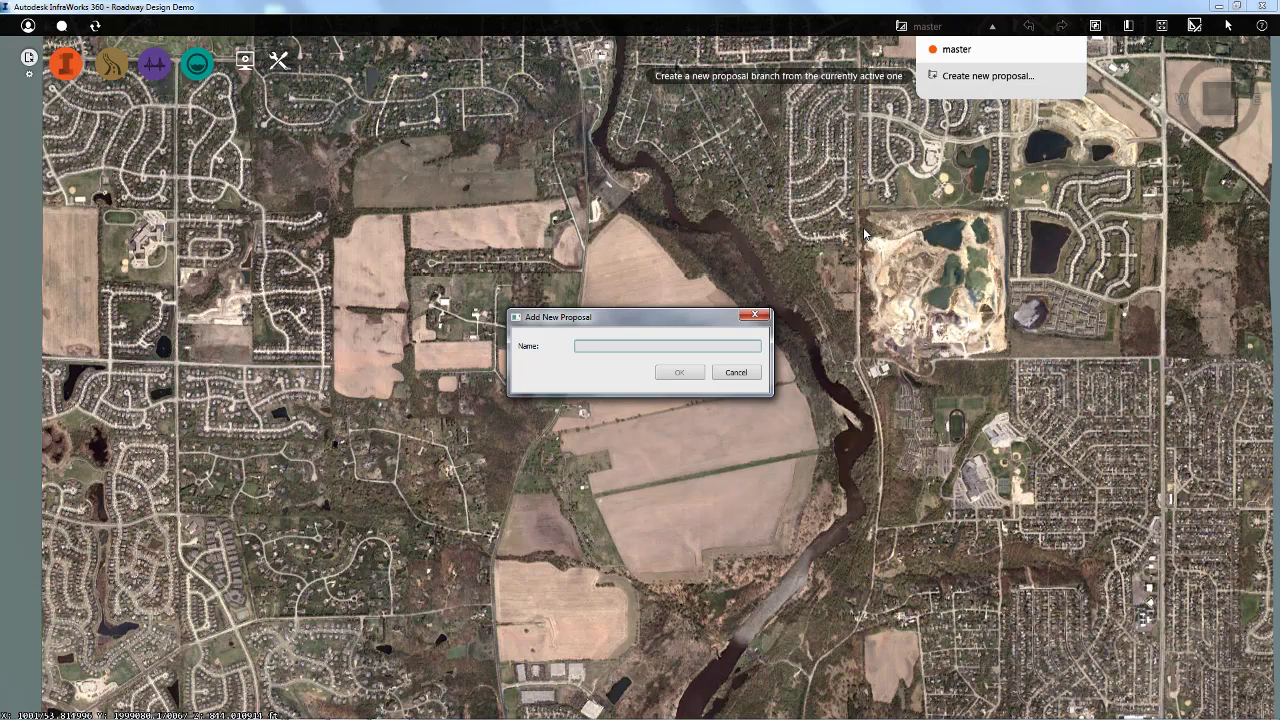
{"action": "type", "text": "RoadDesign1"}
{"action": "left_click", "coordinate": [679, 372]}
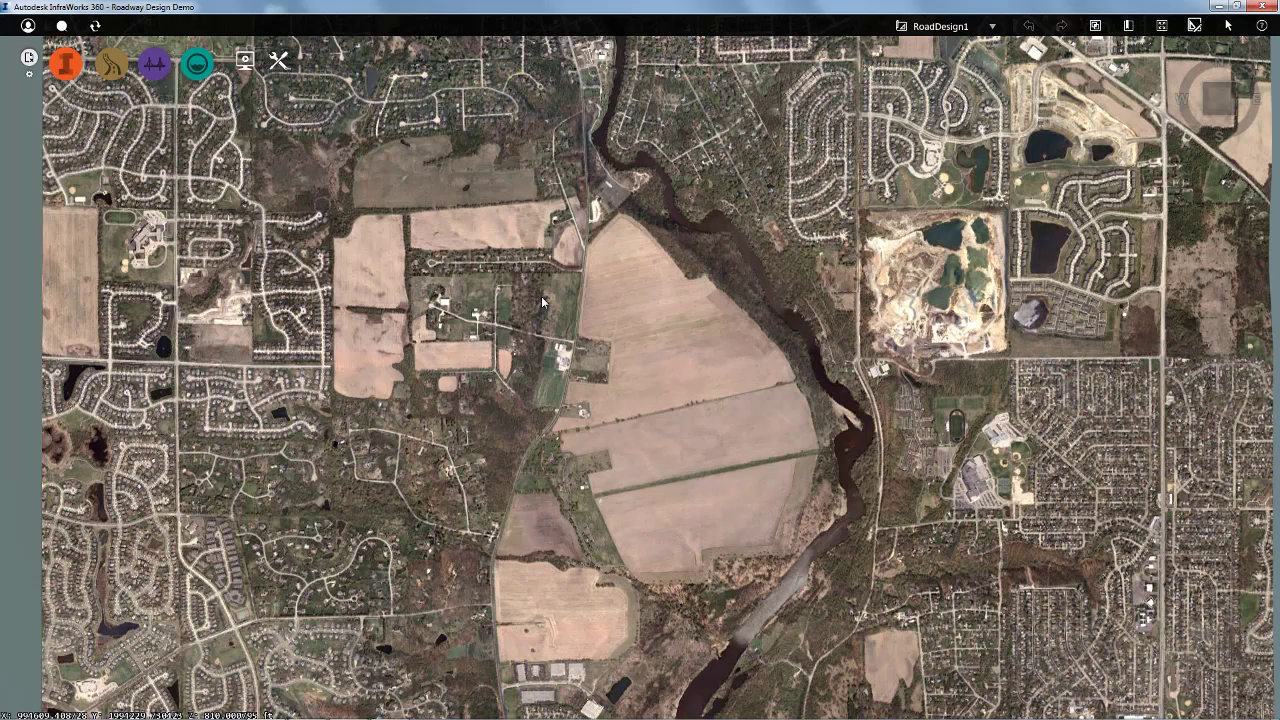
- Start a local design road in the Street/Sidewalk and Greenspace style from the existing street's east end, bending slightly southeast across the adjoining field
{"action": "left_click", "coordinate": [112, 68]}
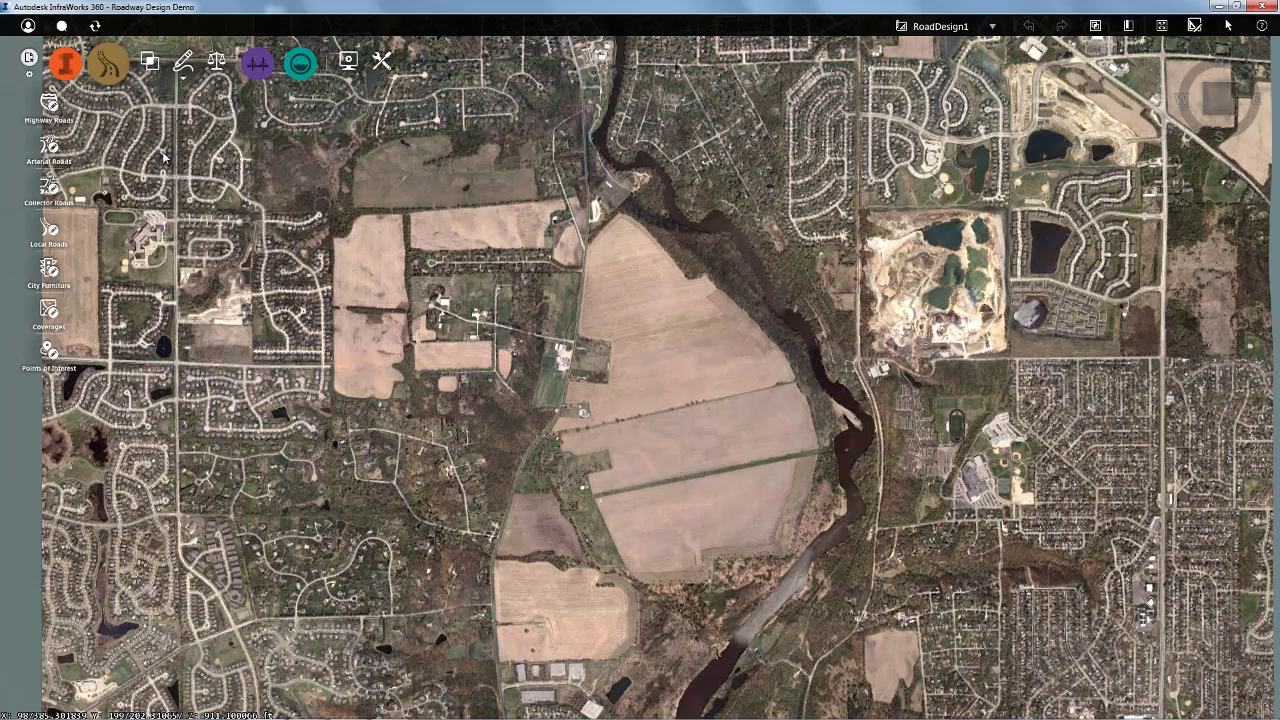
{"action": "left_click", "coordinate": [48, 228]}
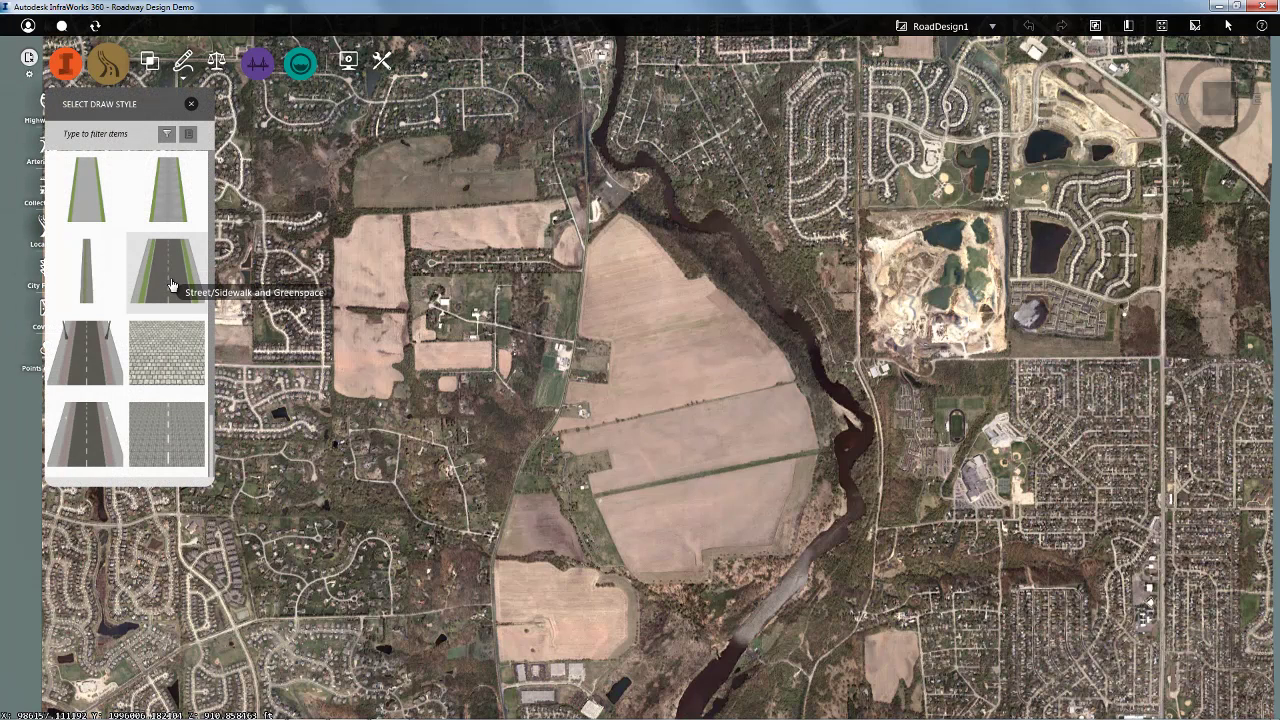
{"action": "scroll", "coordinate": [326, 372], "scroll_direction": "up", "scroll_amount": 2}
{"action": "scroll", "coordinate": [326, 372], "scroll_direction": "up", "scroll_amount": 3}
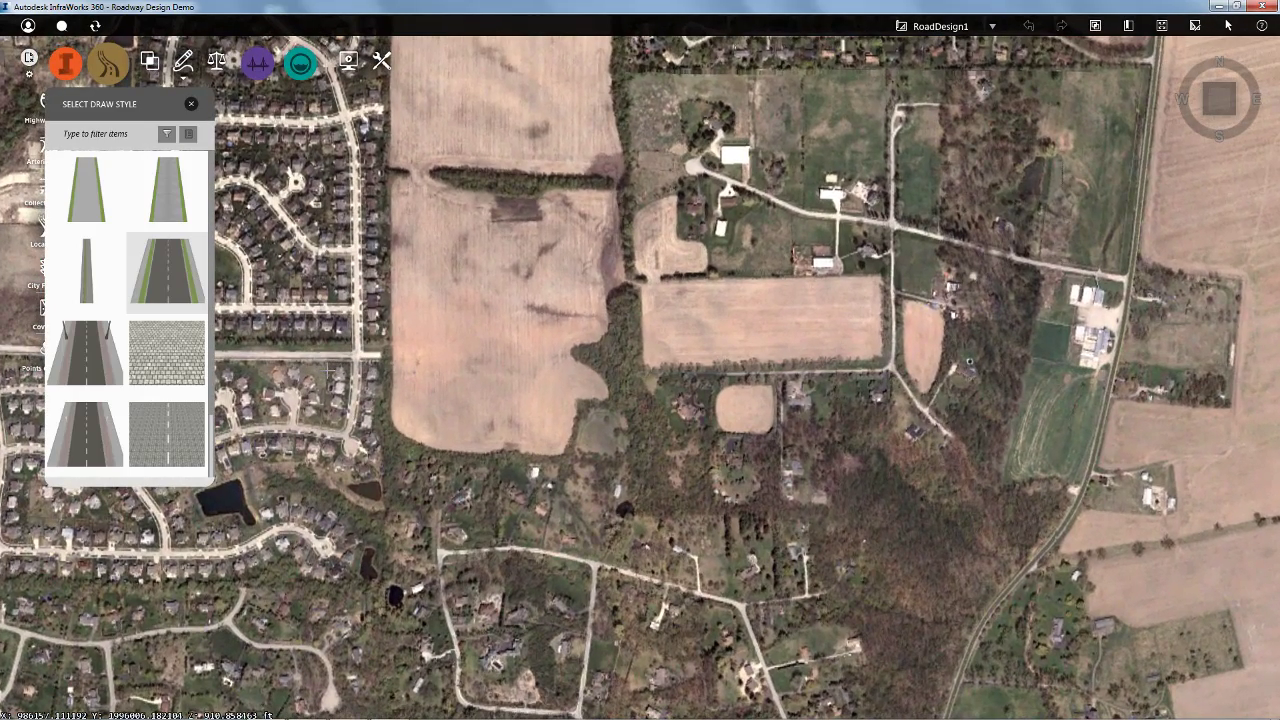
{"action": "scroll", "coordinate": [326, 372], "scroll_direction": "up", "scroll_amount": 1}
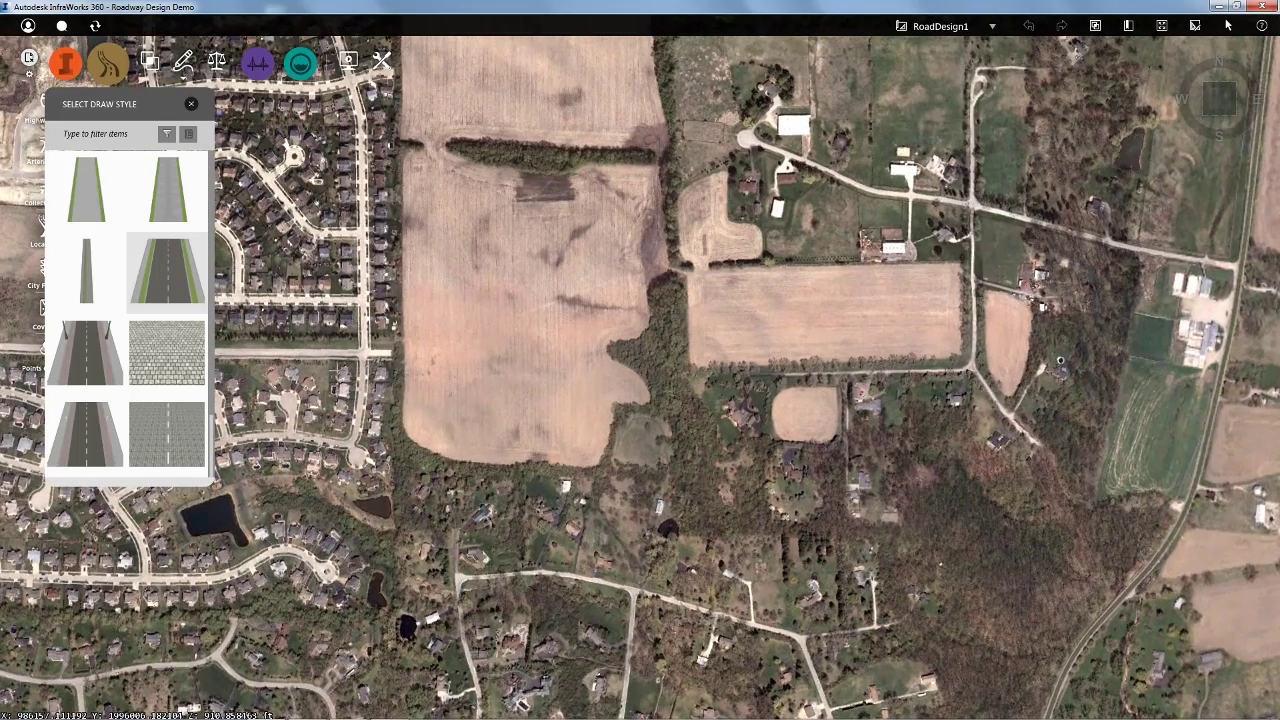
{"action": "left_click", "coordinate": [386, 352]}
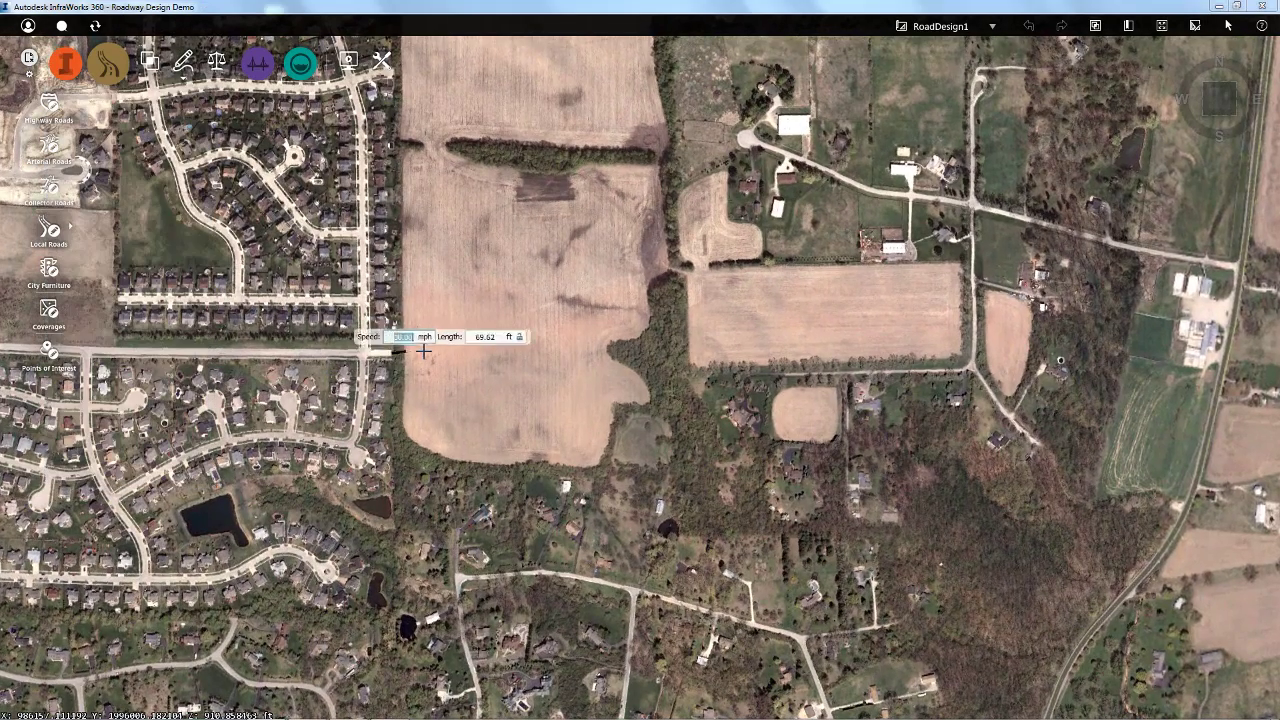
{"action": "left_click", "coordinate": [472, 352]}
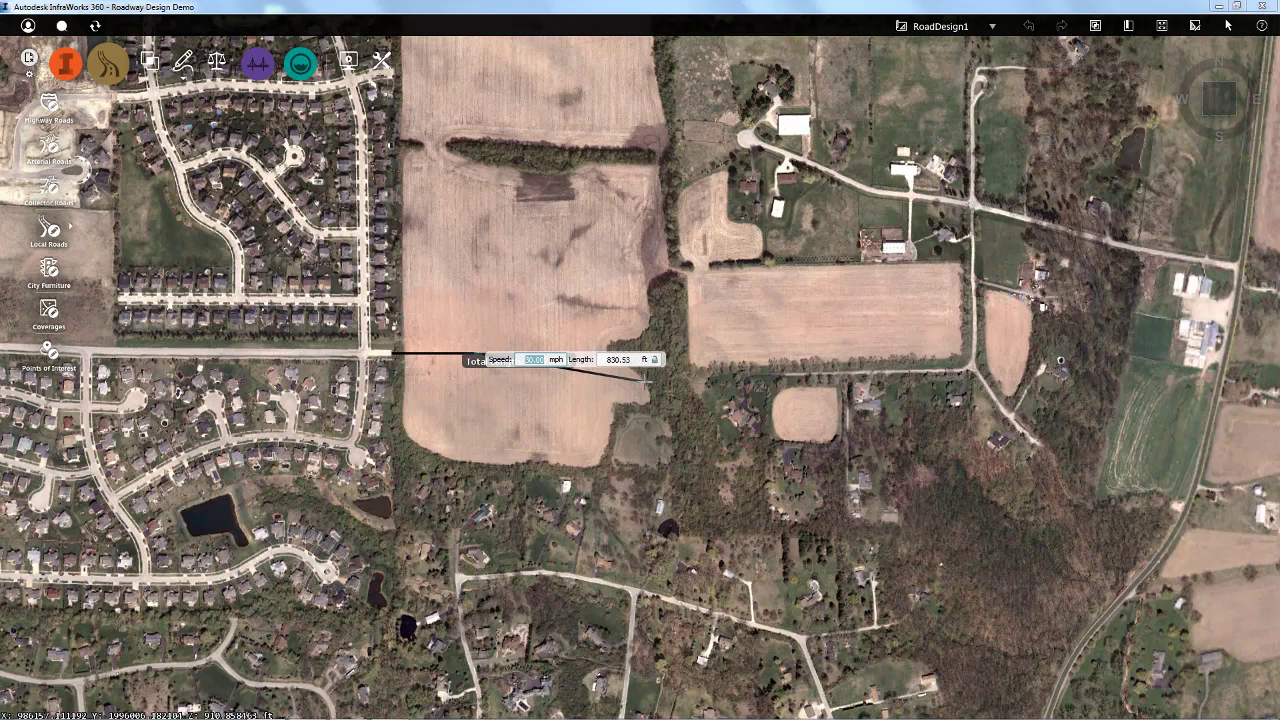
{"action": "left_click", "coordinate": [648, 380]}
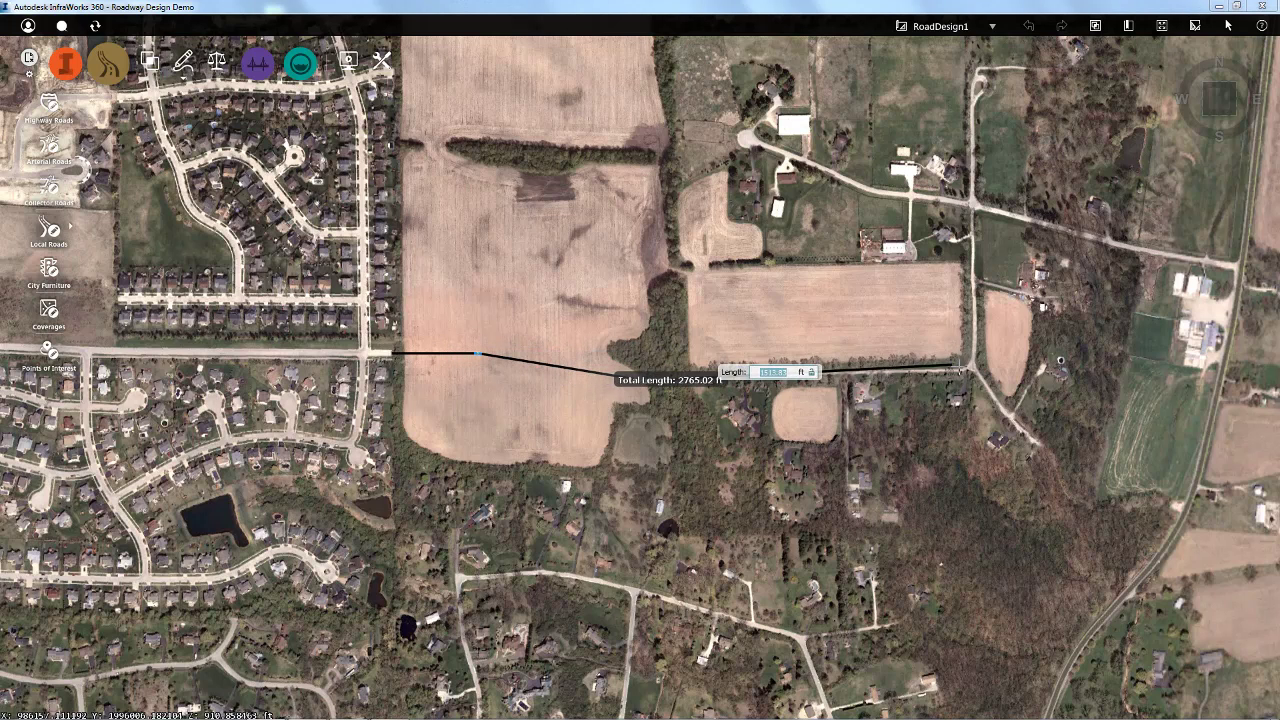
- Continue the road east over the farmland and across the river to the road south of the quarry, finishing at about 11,007 ft long
{"action": "scroll", "coordinate": [965, 372], "scroll_direction": "down", "scroll_amount": 4}
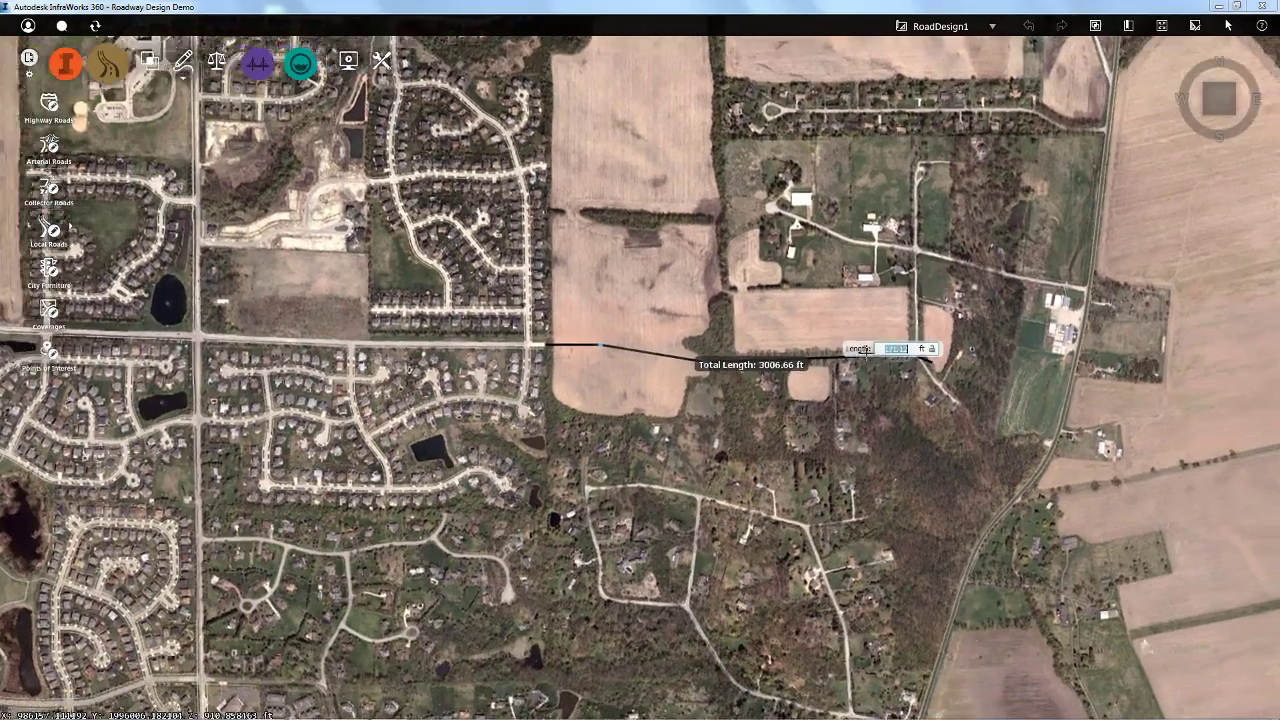
{"action": "middle_click_drag", "start_coordinate": [866, 352], "coordinate": [503, 294]}
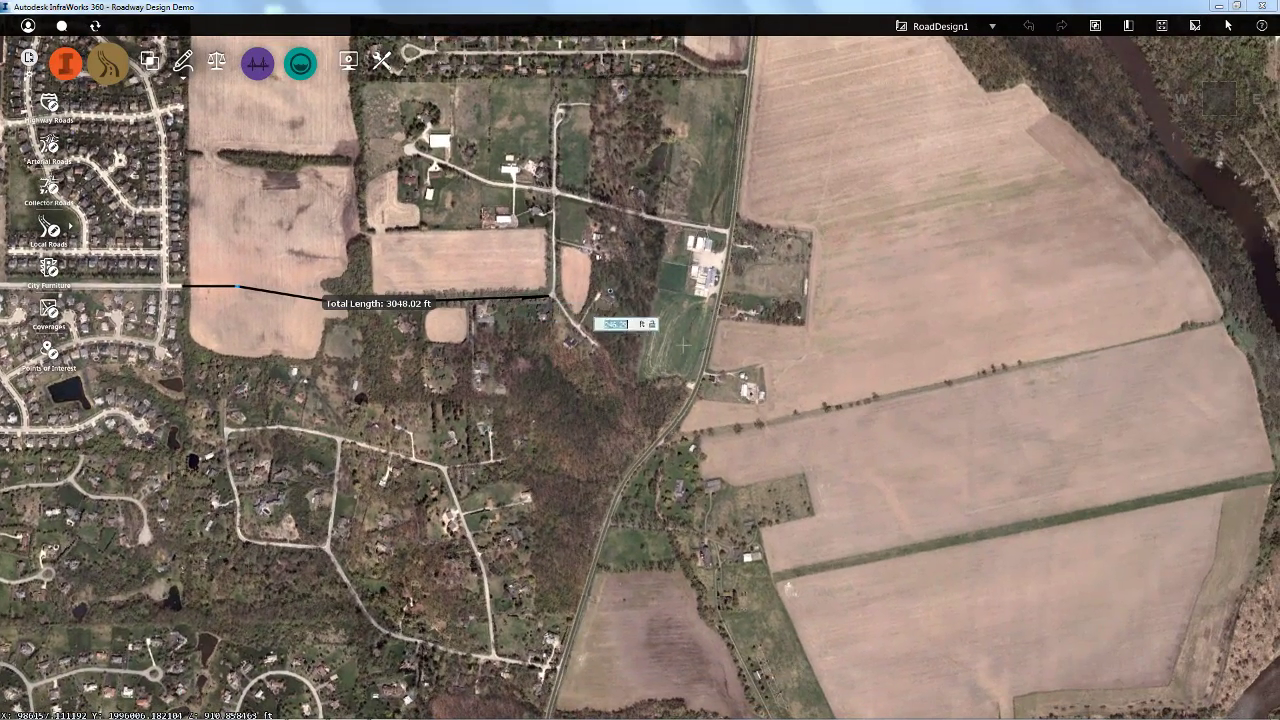
{"action": "left_click", "coordinate": [876, 396]}
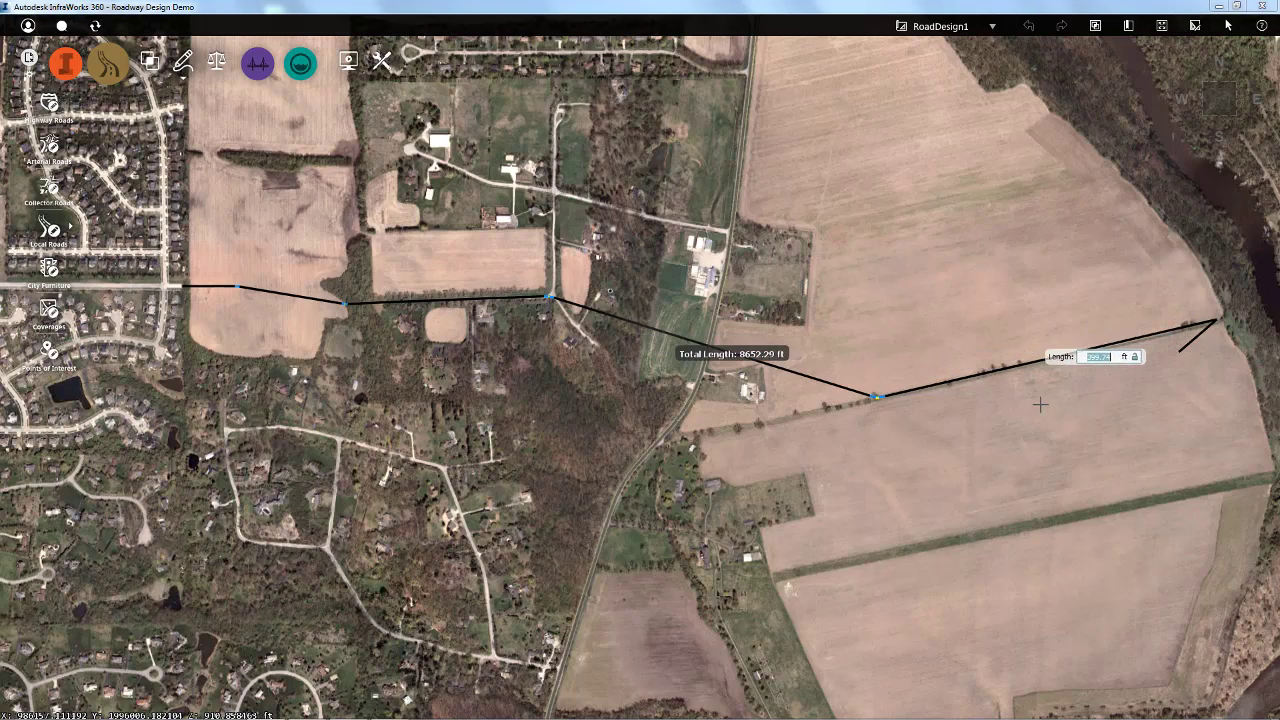
{"action": "middle_click_drag", "start_coordinate": [1105, 368], "coordinate": [861, 436]}
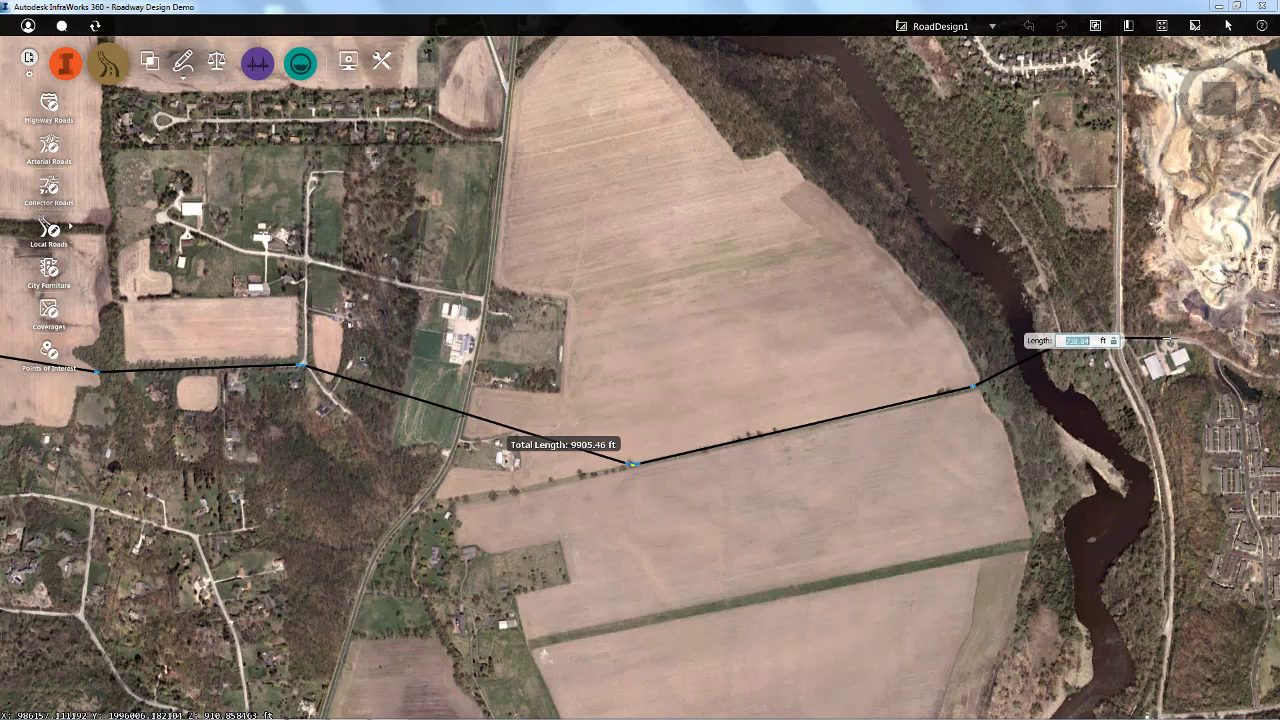
{"action": "middle_click_drag", "start_coordinate": [1168, 341], "coordinate": [1068, 325]}
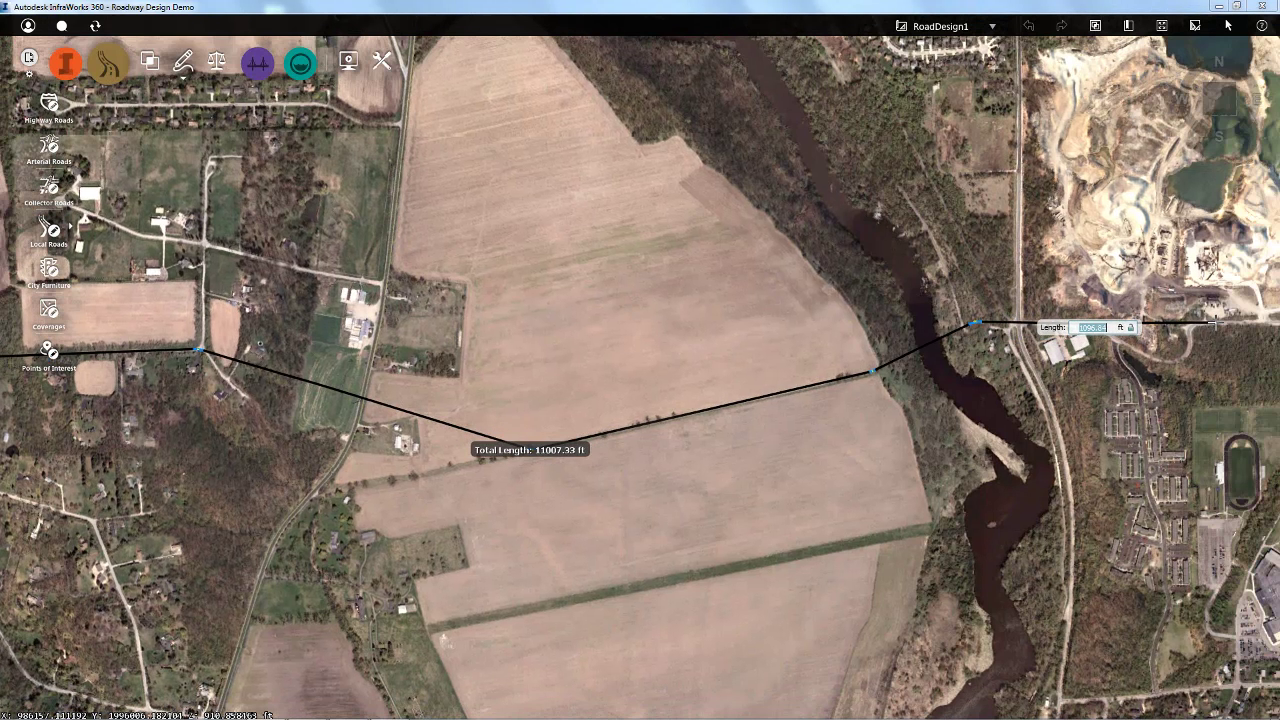
{"action": "double_click", "coordinate": [1215, 323]}
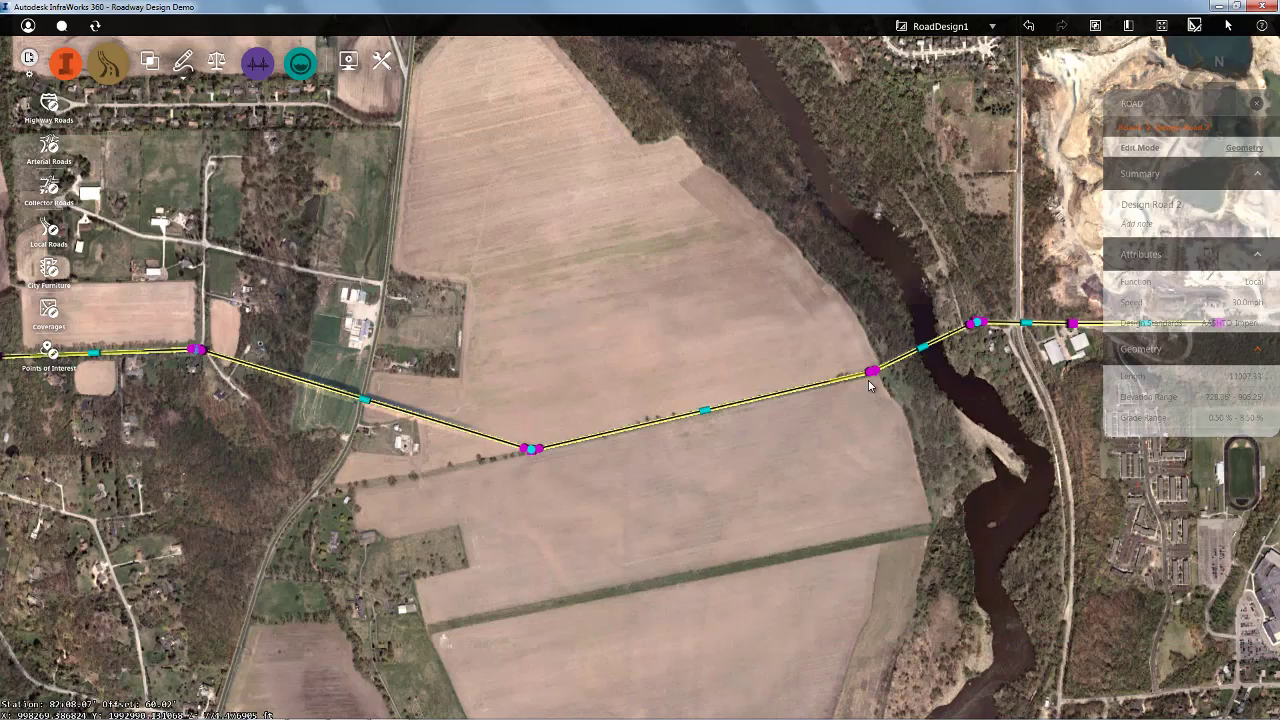
- Set the radius of the road curve at the field edge west of the river to 1000 ft and shift its intersection point slightly south
{"action": "scroll", "coordinate": [870, 385], "scroll_direction": "up", "scroll_amount": 5}
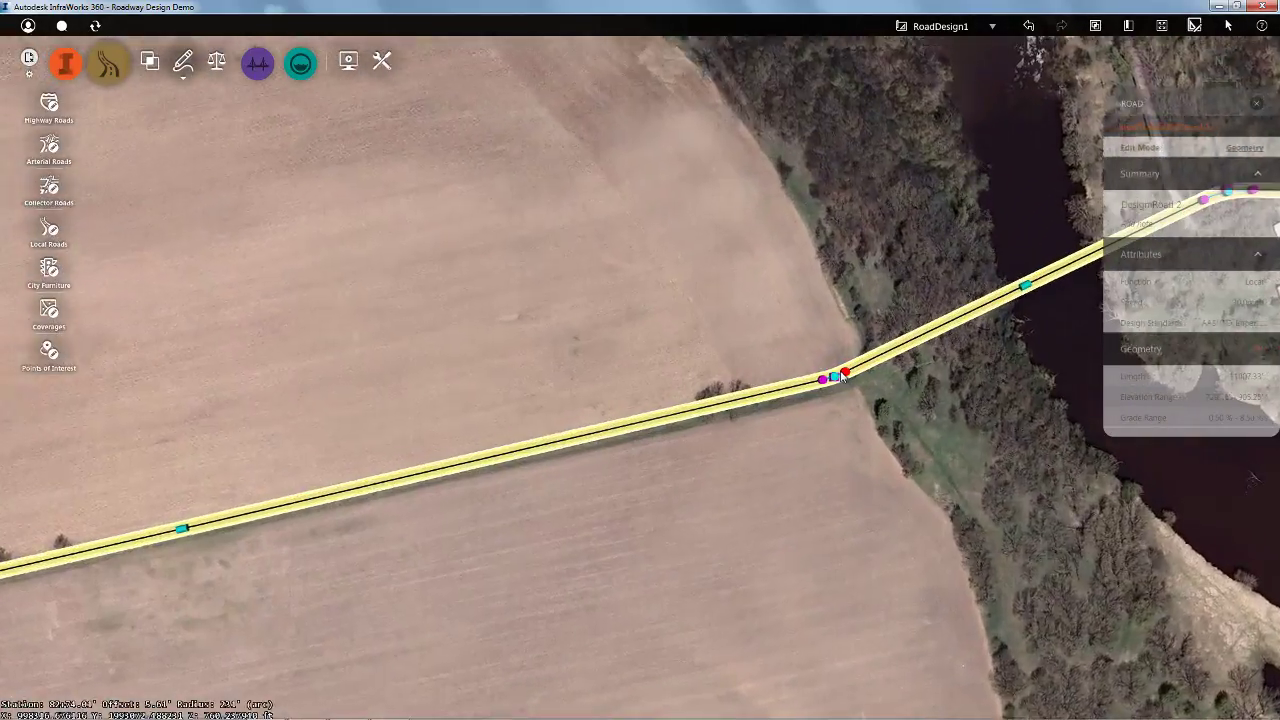
{"action": "scroll", "coordinate": [842, 375], "scroll_direction": "up", "scroll_amount": 3}
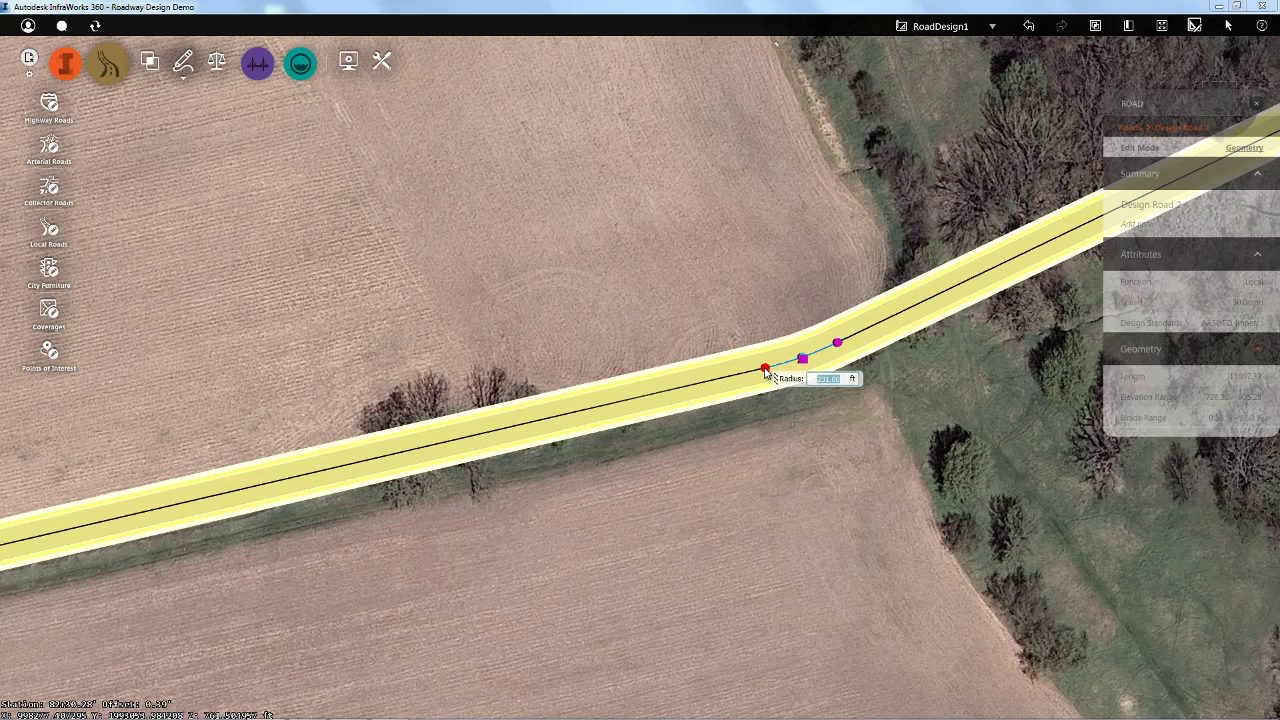
{"action": "left_click_drag", "start_coordinate": [765, 372], "coordinate": [710, 378]}
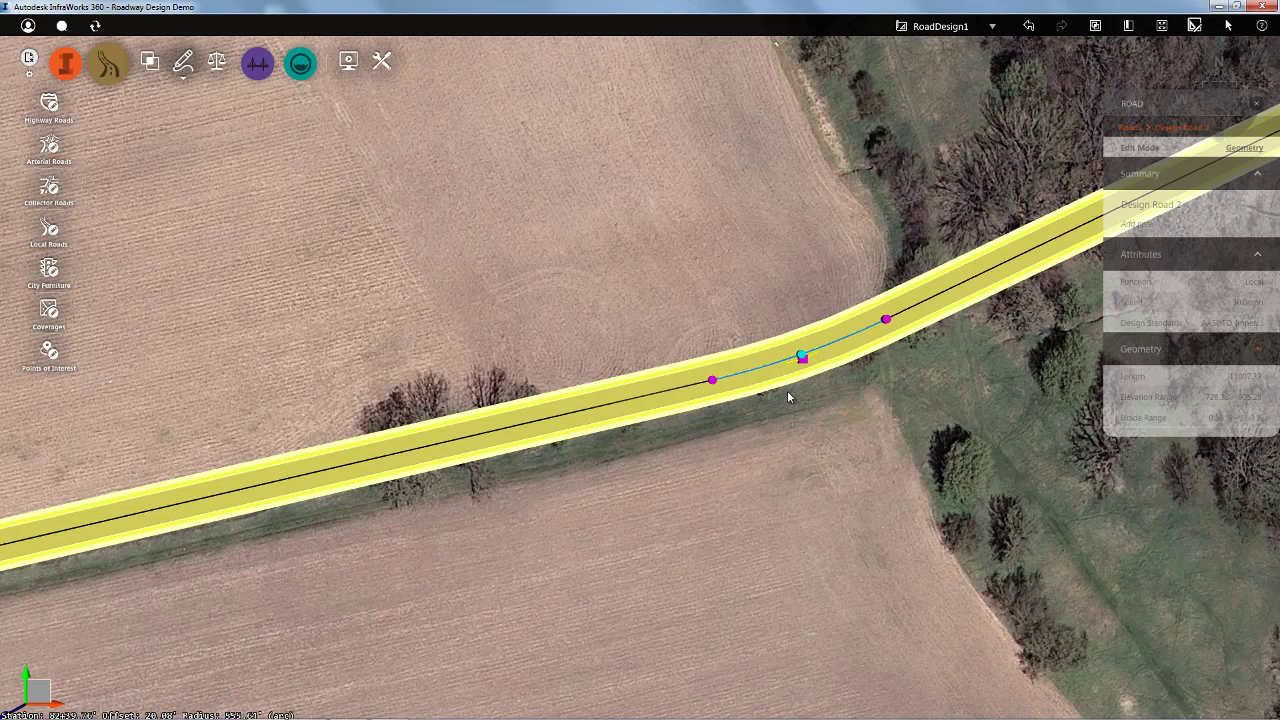
{"action": "left_click", "coordinate": [712, 382]}
{"action": "type", "text": "1000"}
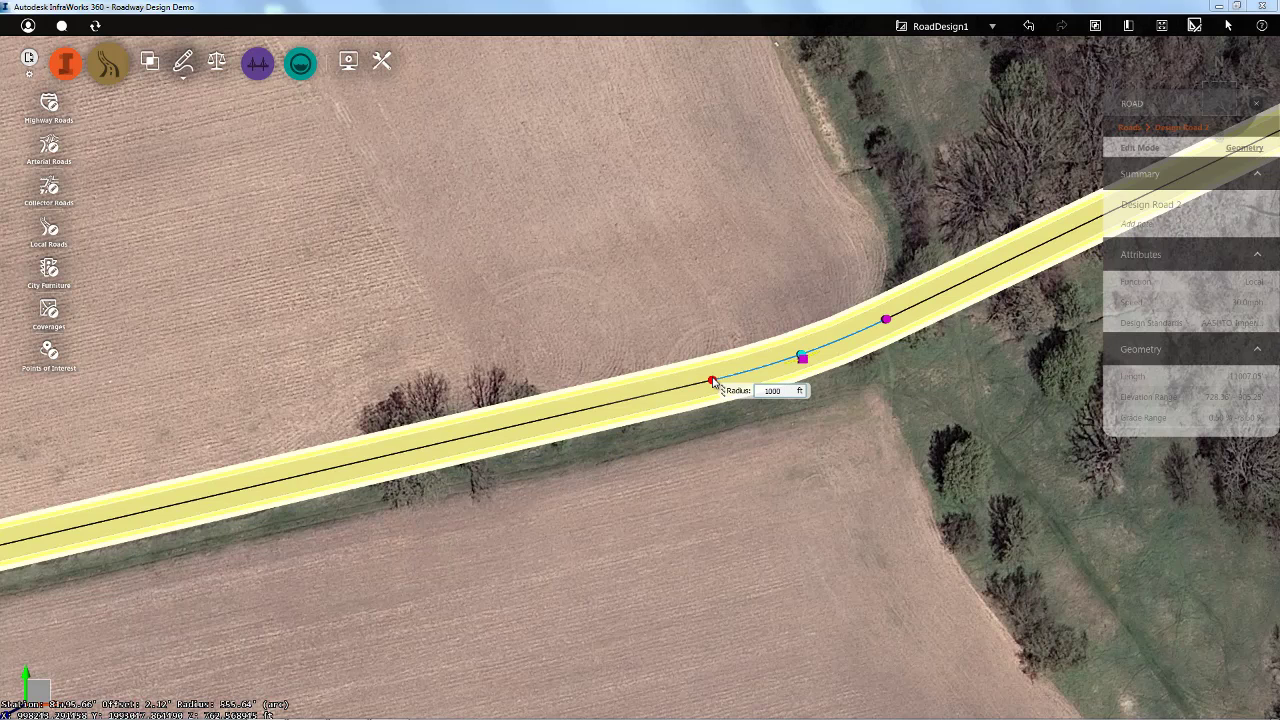
{"action": "key", "text": "Return"}
{"action": "left_click_drag", "start_coordinate": [803, 358], "coordinate": [784, 434]}
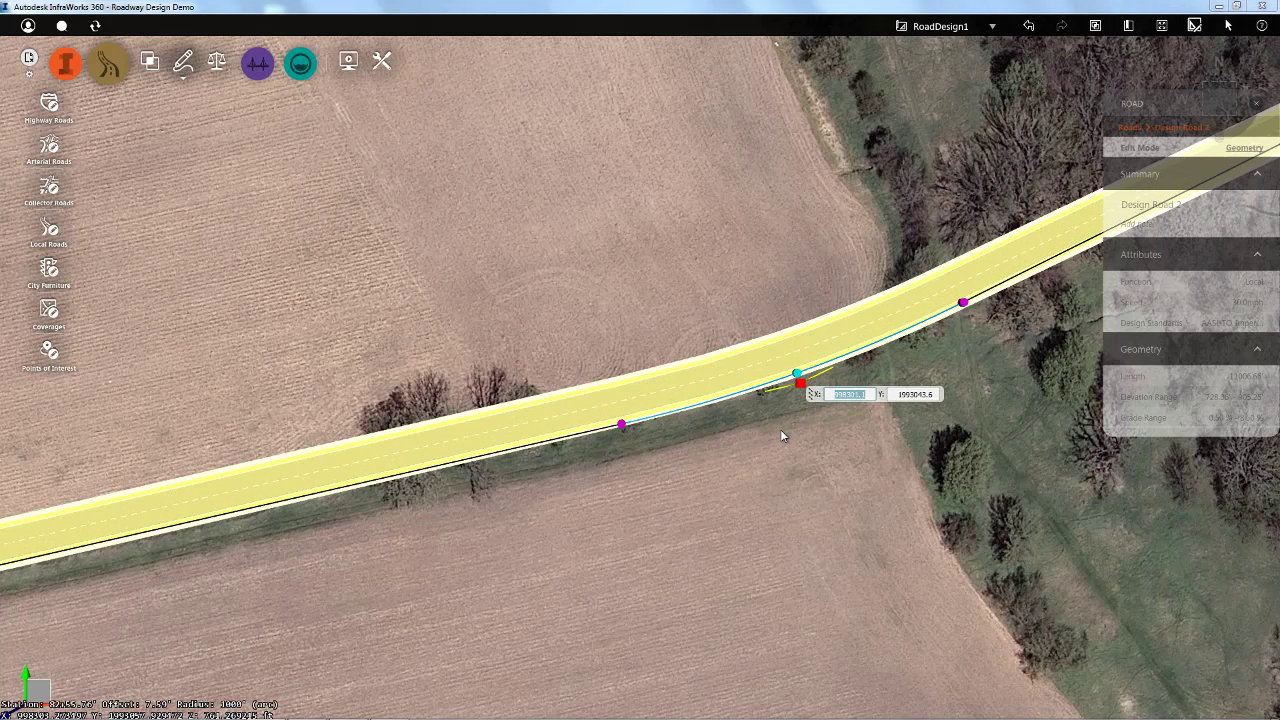
- Set the radius of the road's bend in the middle of the large field to 1000 ft
{"action": "scroll", "coordinate": [783, 435], "scroll_direction": "down", "scroll_amount": 3}
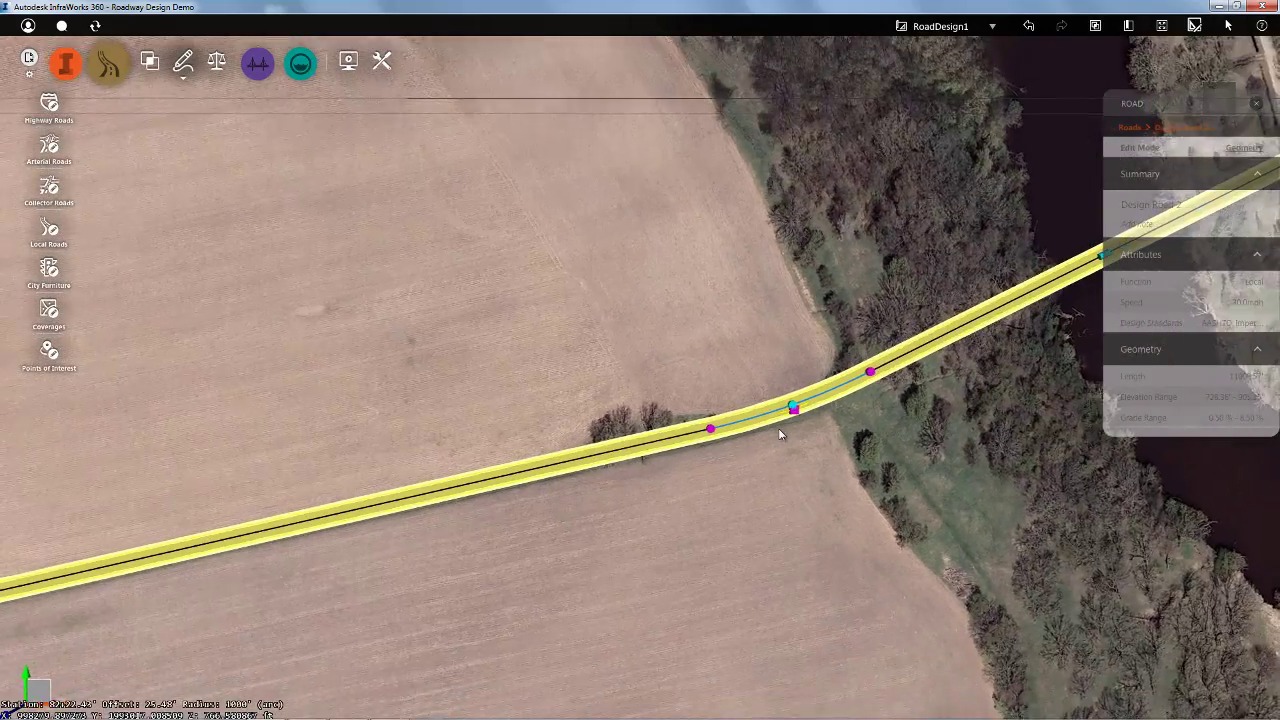
{"action": "scroll", "coordinate": [779, 430], "scroll_direction": "down", "scroll_amount": 5}
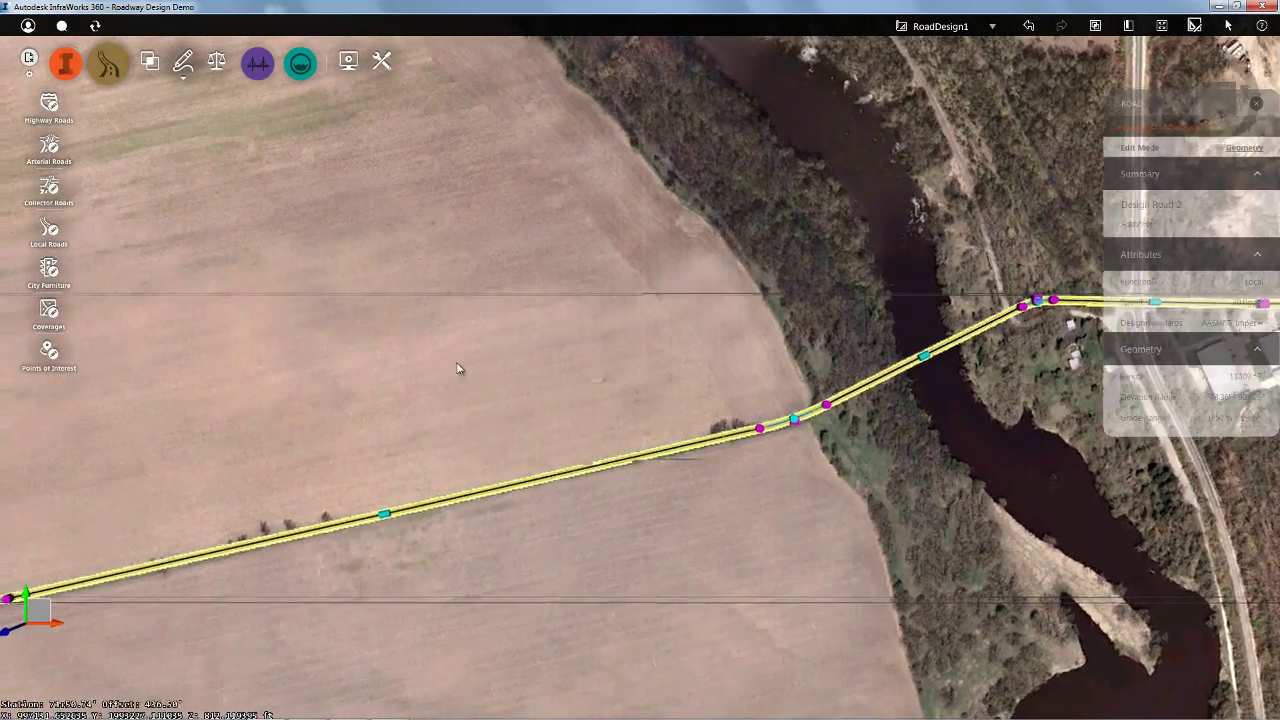
{"action": "left_click_drag", "start_coordinate": [457, 369], "coordinate": [726, 326]}
{"action": "mouse_move", "coordinate": [266, 449]}
{"action": "left_mouse_down"}
{"action": "mouse_move", "coordinate": [543, 417]}
{"action": "mouse_move", "coordinate": [737, 416]}
{"action": "left_mouse_up"}
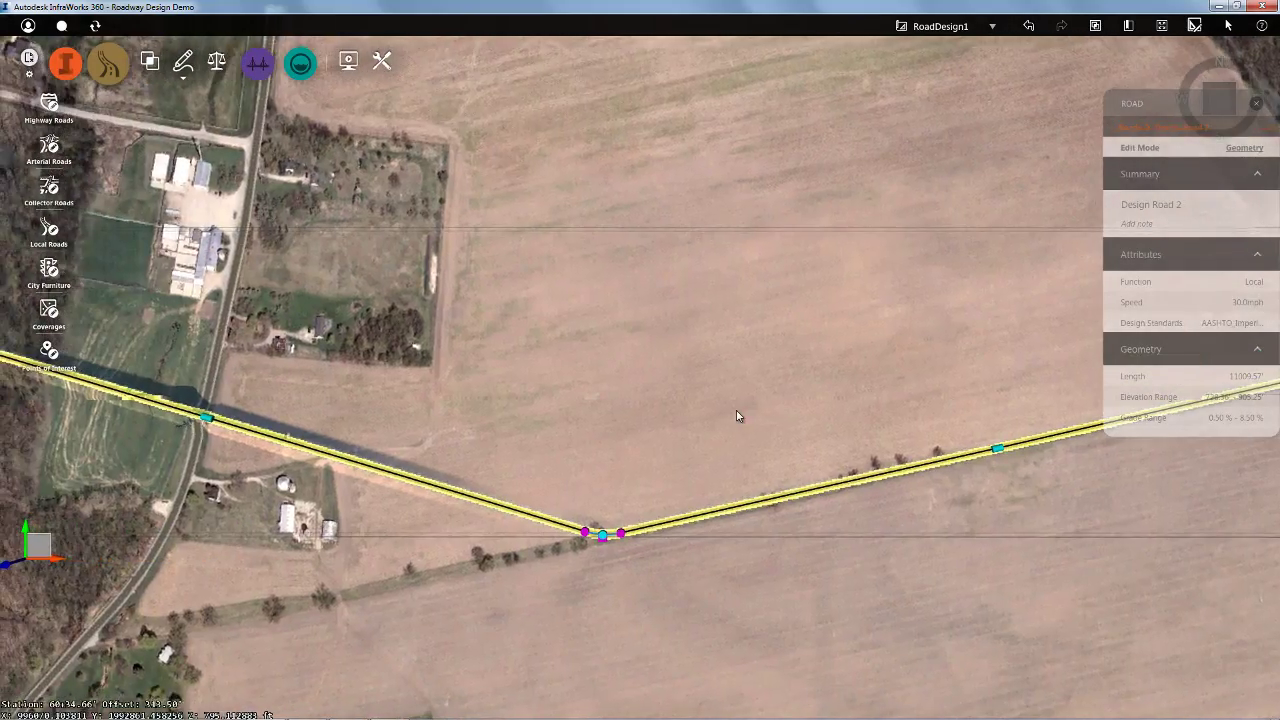
{"action": "scroll", "coordinate": [603, 548], "scroll_direction": "up", "scroll_amount": 5}
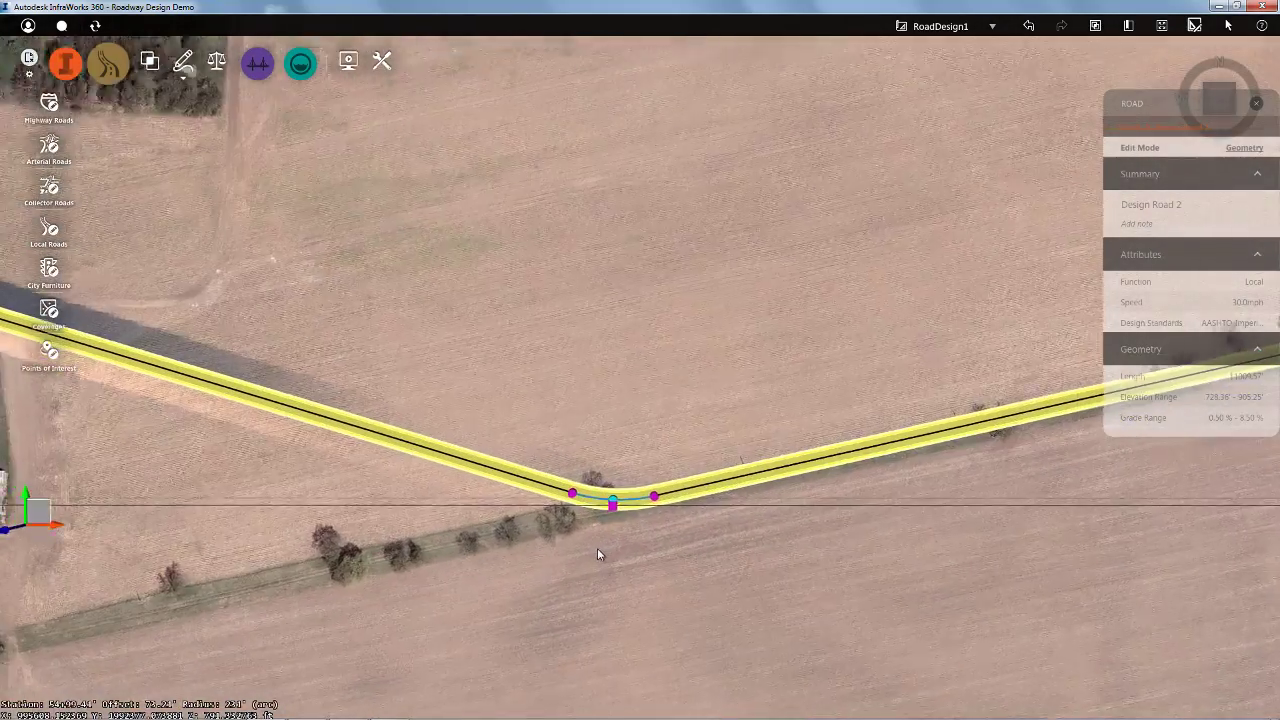
{"action": "scroll", "coordinate": [597, 548], "scroll_direction": "up", "scroll_amount": 5}
{"action": "left_click", "coordinate": [560, 458]}
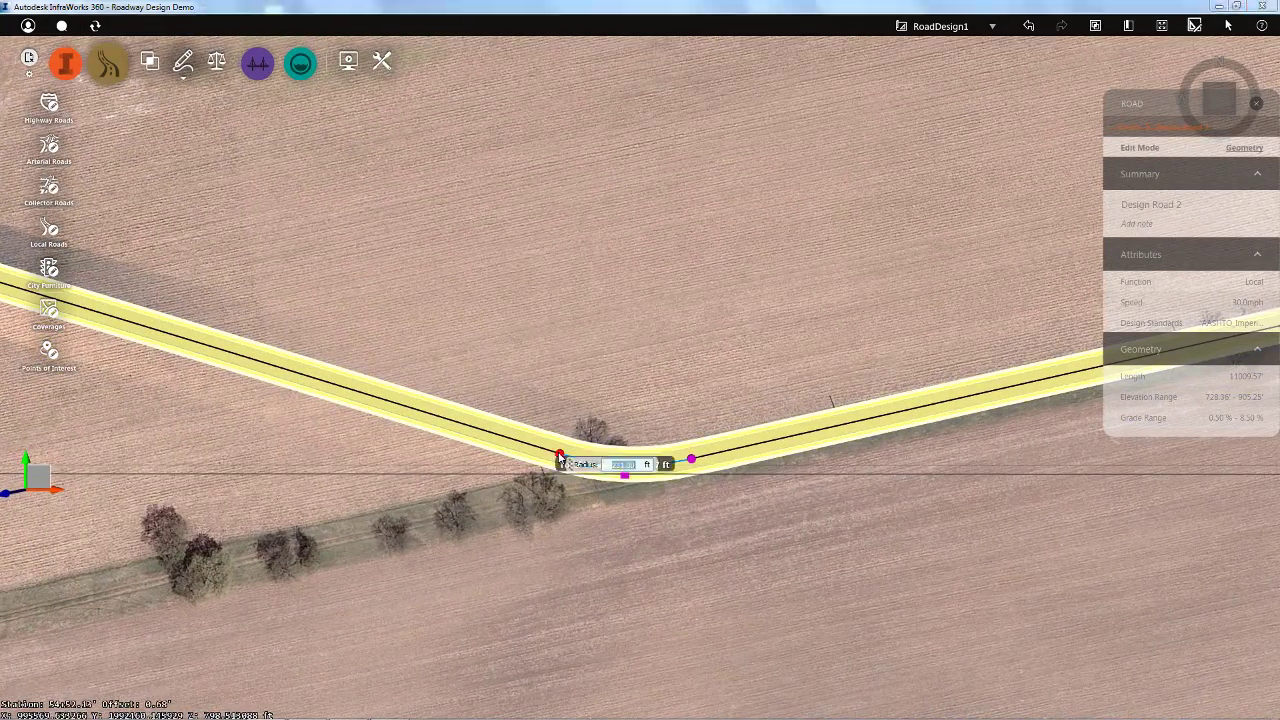
{"action": "type", "text": "1000"}
{"action": "key", "text": "Return"}
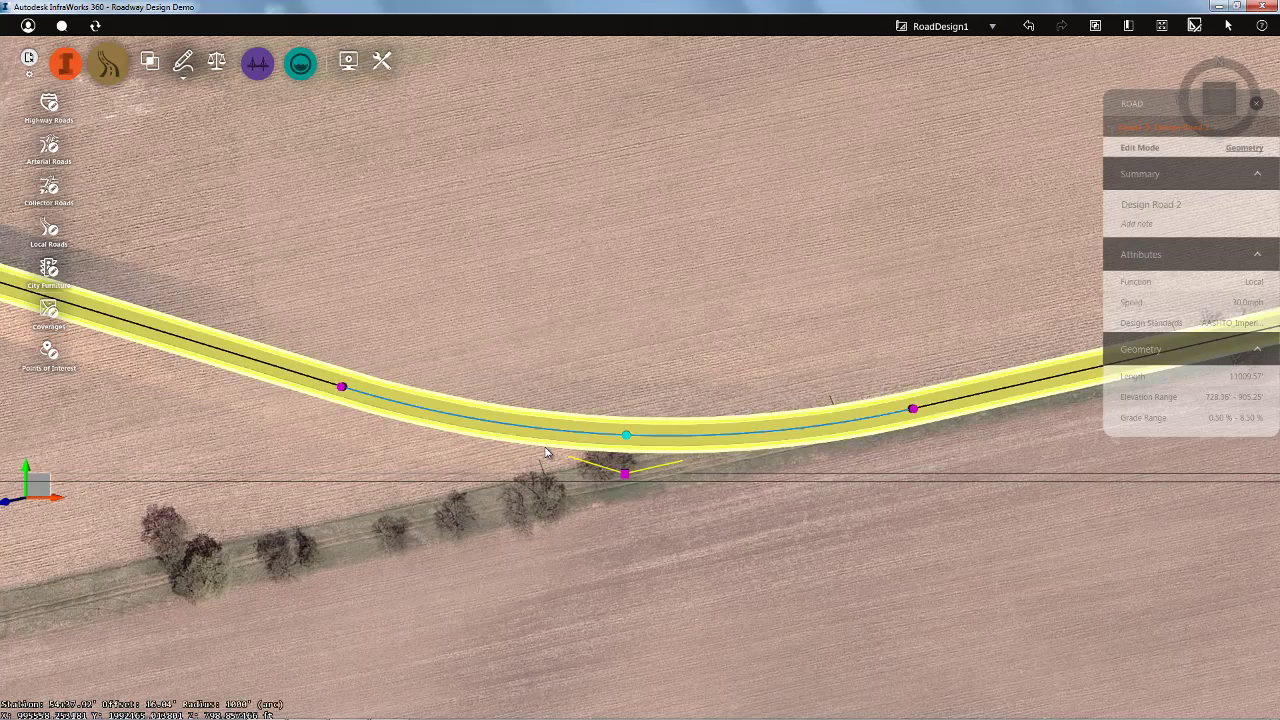
- Show the road crossing west of the field obliquely in 3D and open the design road's Profile View
{"action": "scroll", "coordinate": [545, 453], "scroll_direction": "down", "scroll_amount": 5}
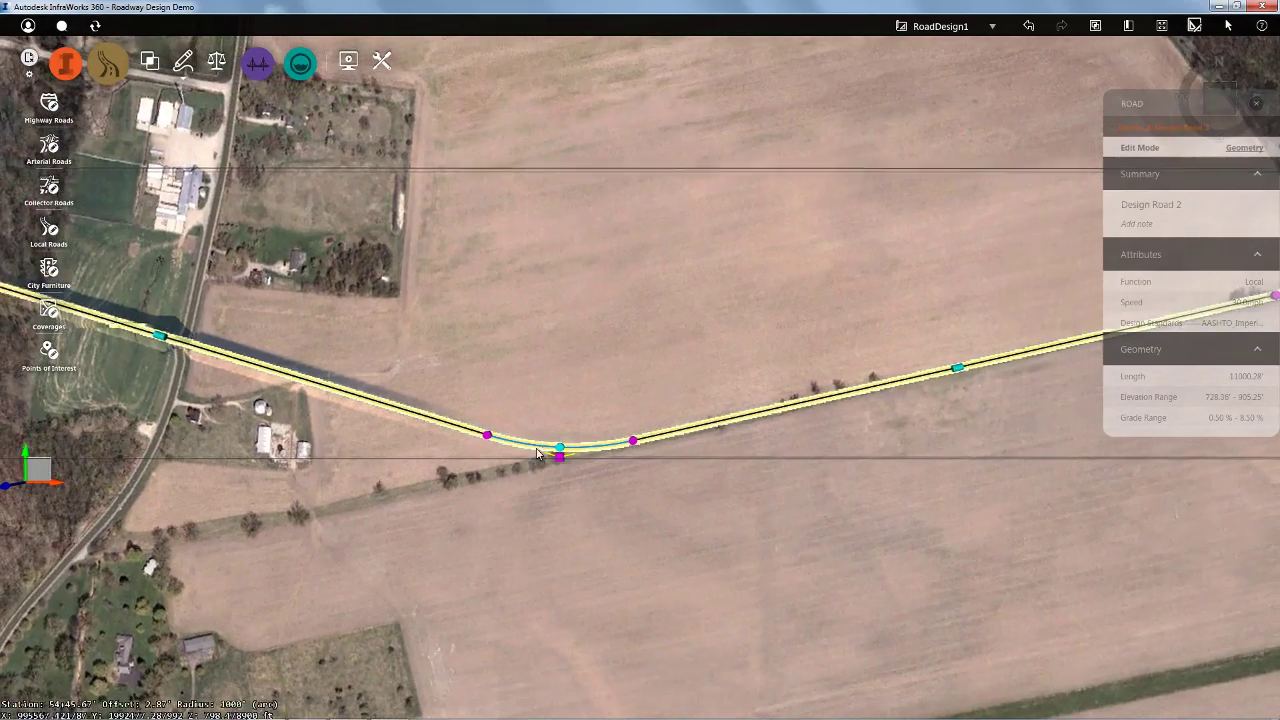
{"action": "middle_click_drag", "start_coordinate": [360, 425], "coordinate": [720, 469]}
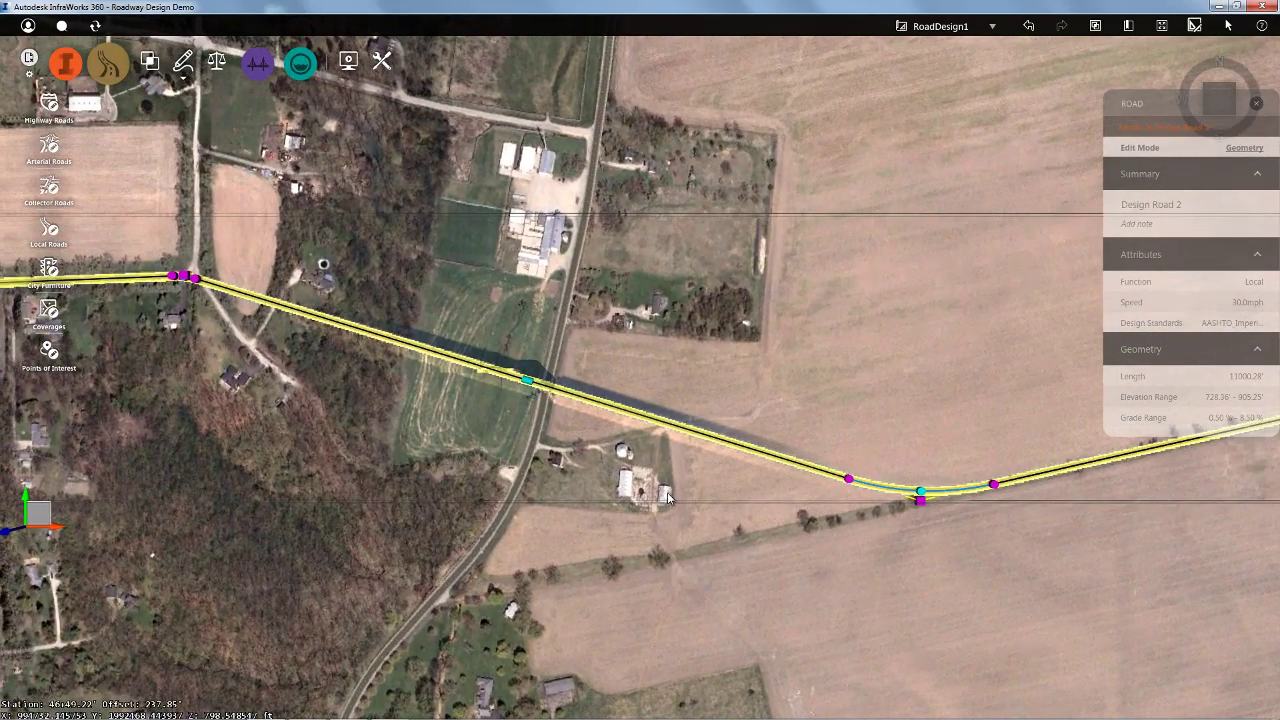
{"action": "middle_click_drag", "start_coordinate": [660, 497], "coordinate": [588, 346], "text": "shift"}
{"action": "scroll", "coordinate": [532, 382], "scroll_direction": "up", "scroll_amount": 5}
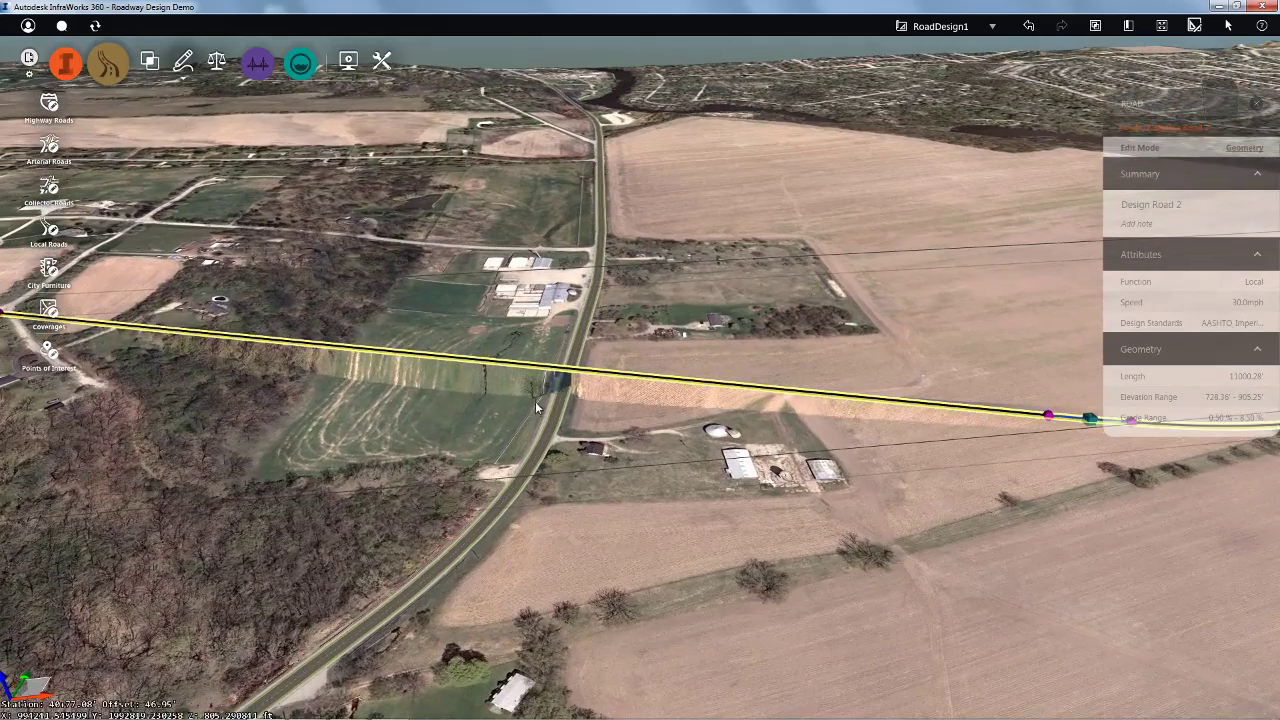
{"action": "middle_click_drag", "start_coordinate": [551, 467], "coordinate": [553, 442], "text": "shift"}
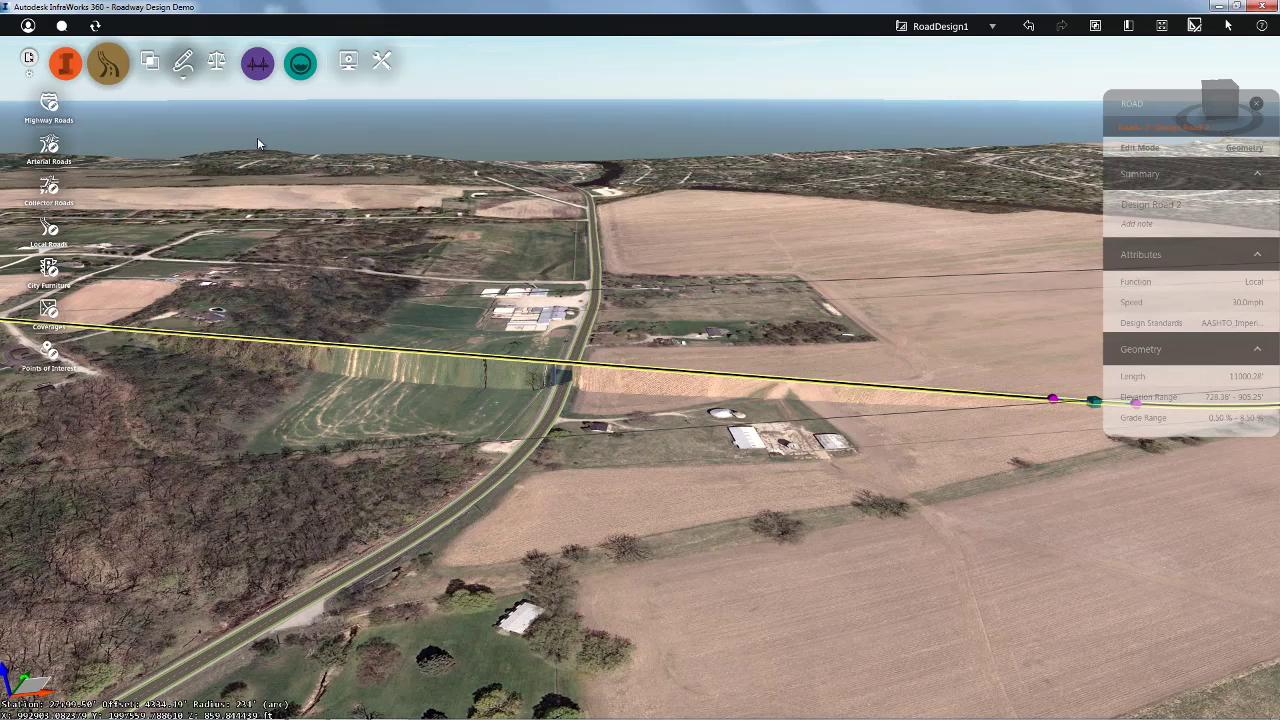
{"action": "left_click", "coordinate": [217, 62]}
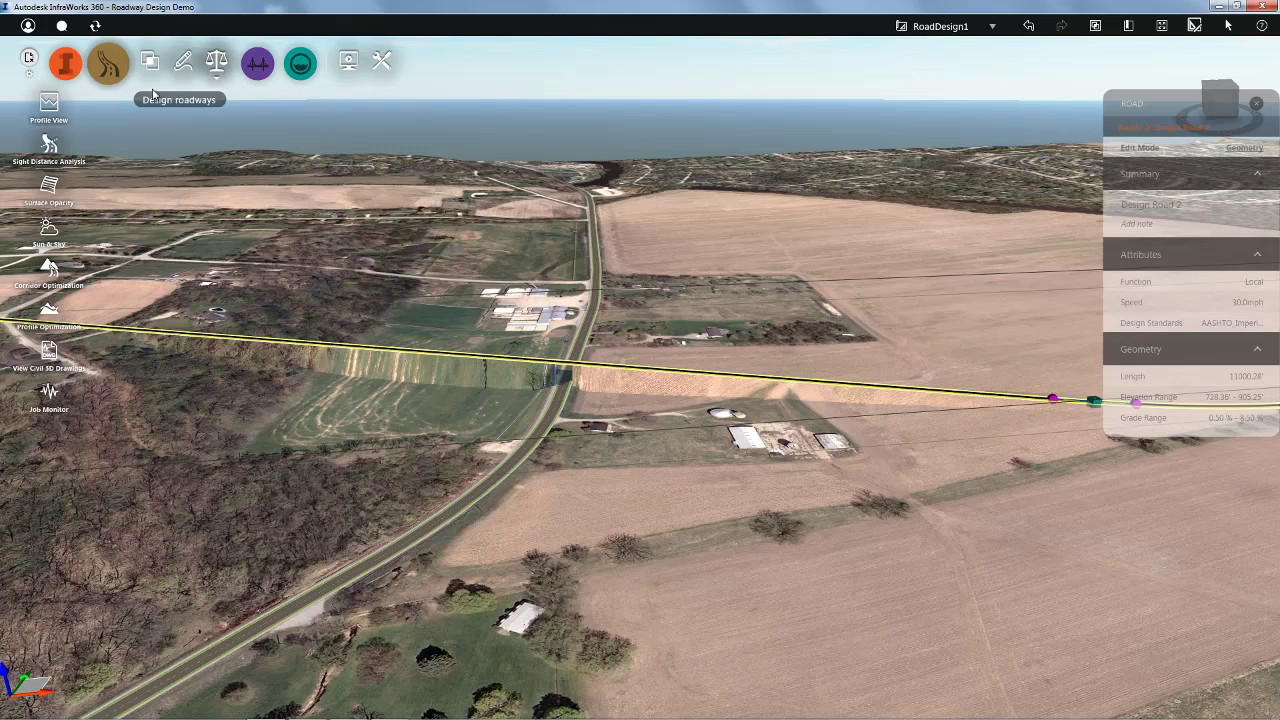
{"action": "left_click", "coordinate": [49, 105]}
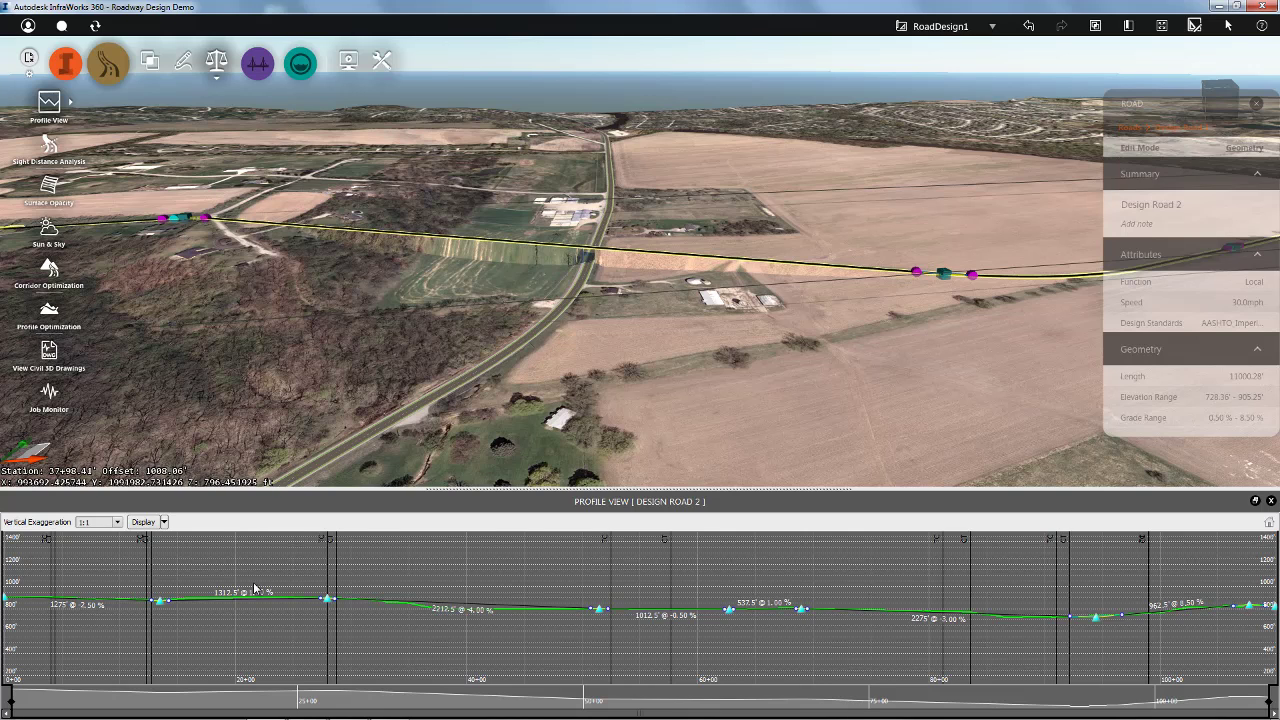
- Switch to Adobe Reader, examine the Profile Optimization Report's costs, earthwork, cross sections, volumes and PVI list, and return to InfraWorks
{"action": "key", "text": "alt+Tab"}
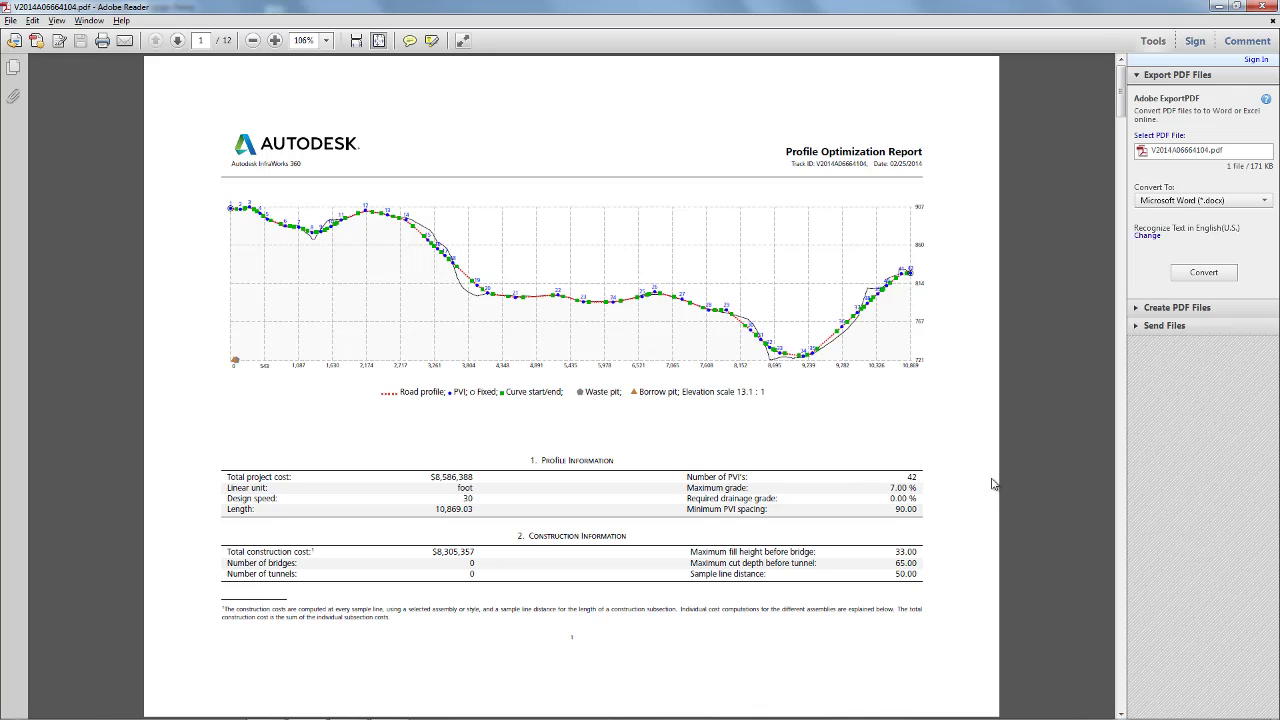
{"action": "scroll", "coordinate": [993, 484], "scroll_direction": "down", "scroll_amount": 3}
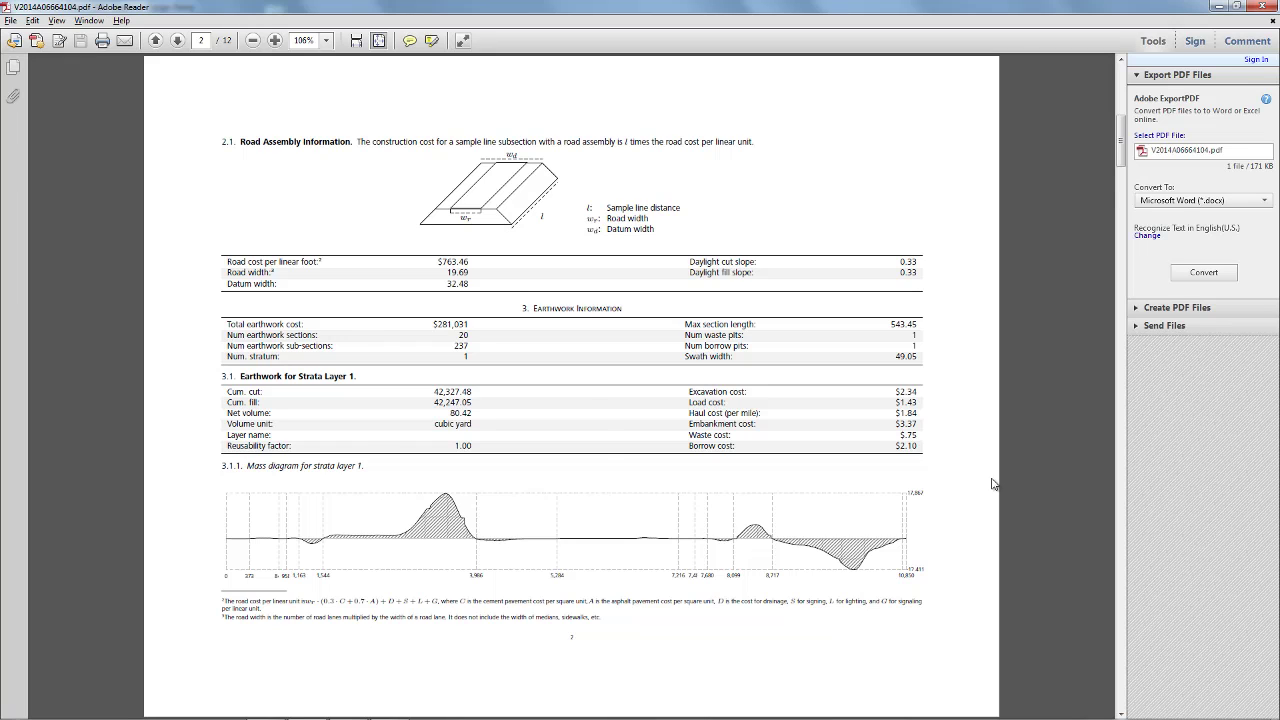
{"action": "scroll", "coordinate": [993, 484], "scroll_direction": "down", "scroll_amount": 3}
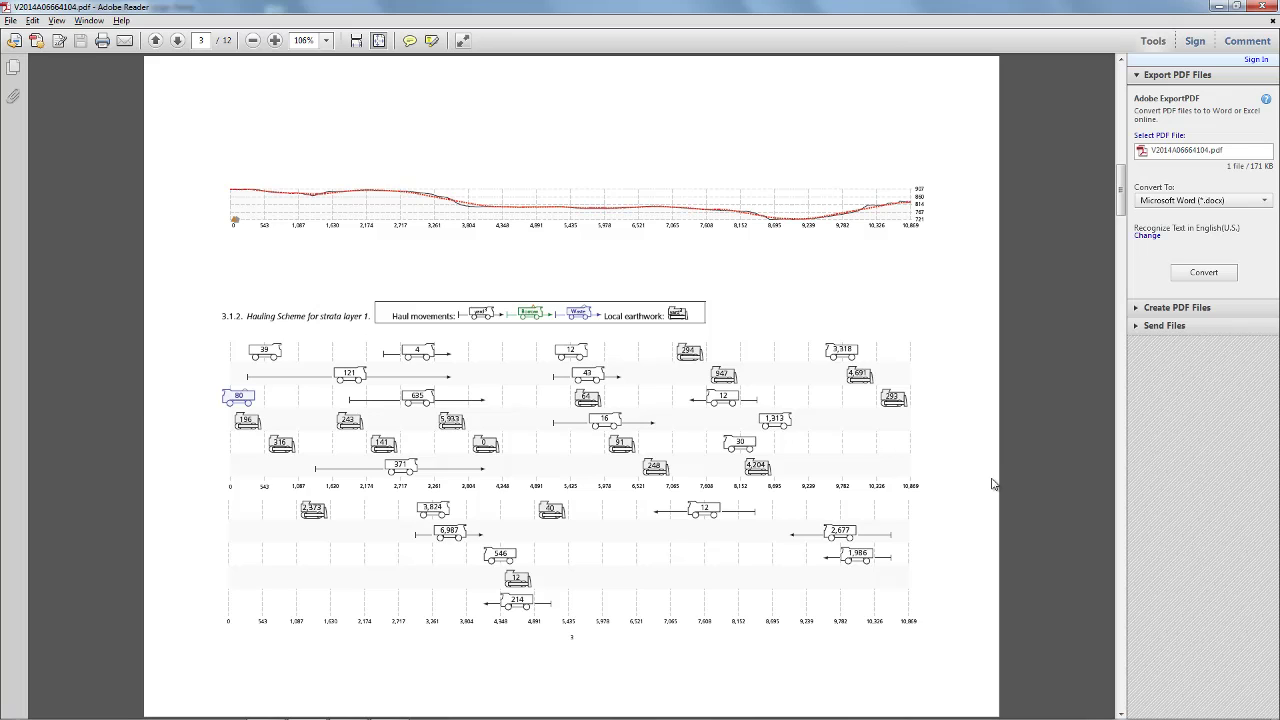
{"action": "scroll", "coordinate": [993, 484], "scroll_direction": "down", "scroll_amount": 3}
{"action": "scroll", "coordinate": [993, 484], "scroll_direction": "down", "scroll_amount": 3}
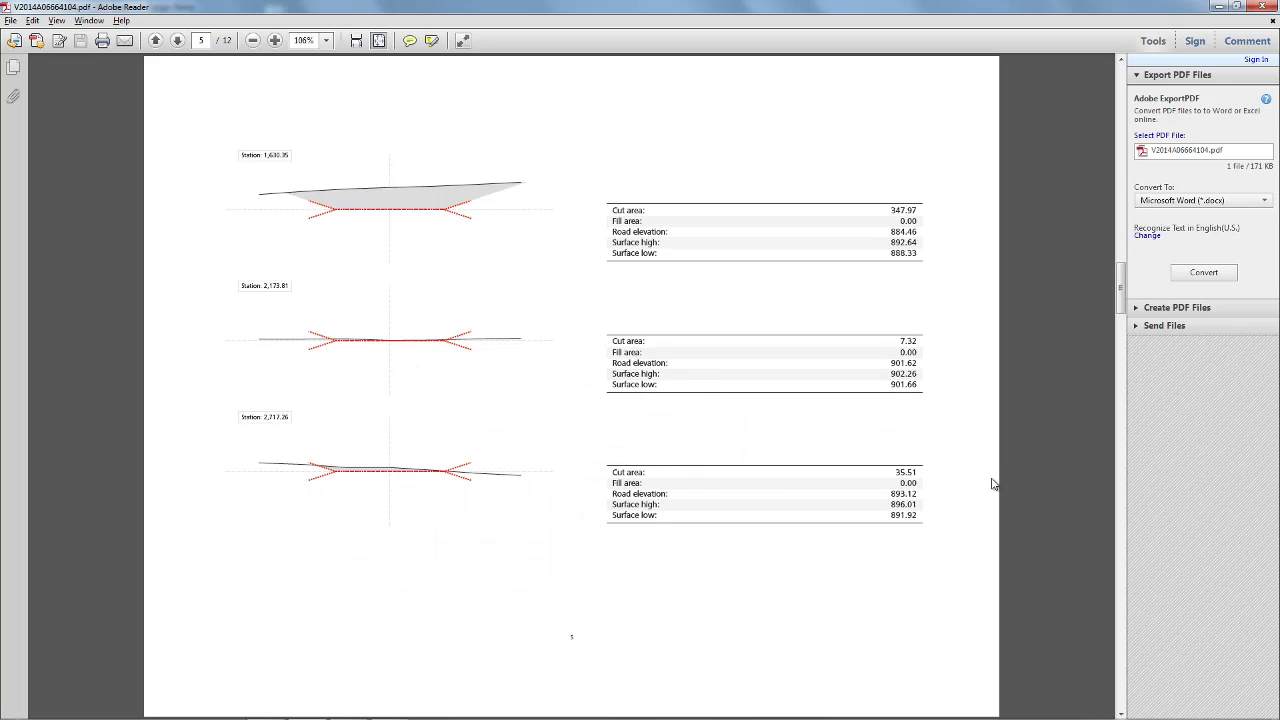
{"action": "scroll", "coordinate": [993, 484], "scroll_direction": "down", "scroll_amount": 3}
{"action": "scroll", "coordinate": [993, 484], "scroll_direction": "down", "scroll_amount": 3}
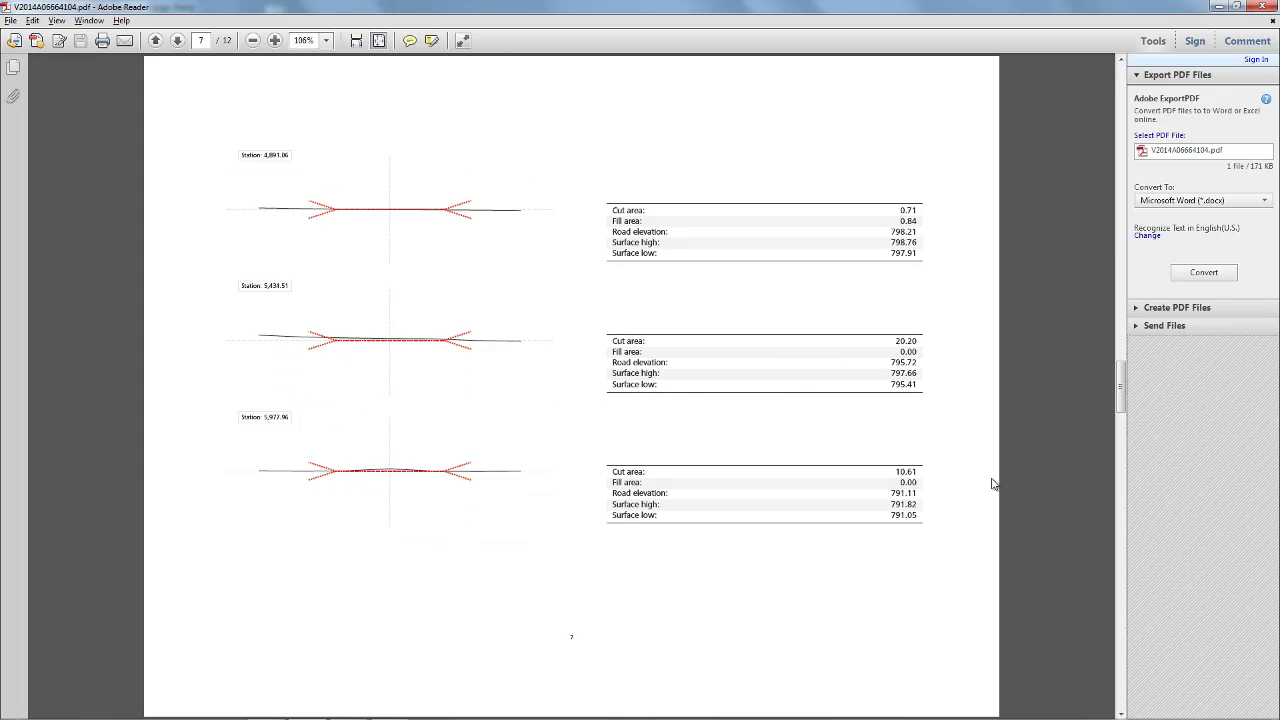
{"action": "scroll", "coordinate": [993, 484], "scroll_direction": "down", "scroll_amount": 3}
{"action": "scroll", "coordinate": [993, 484], "scroll_direction": "down", "scroll_amount": 3}
{"action": "scroll", "coordinate": [993, 484], "scroll_direction": "down", "scroll_amount": 3}
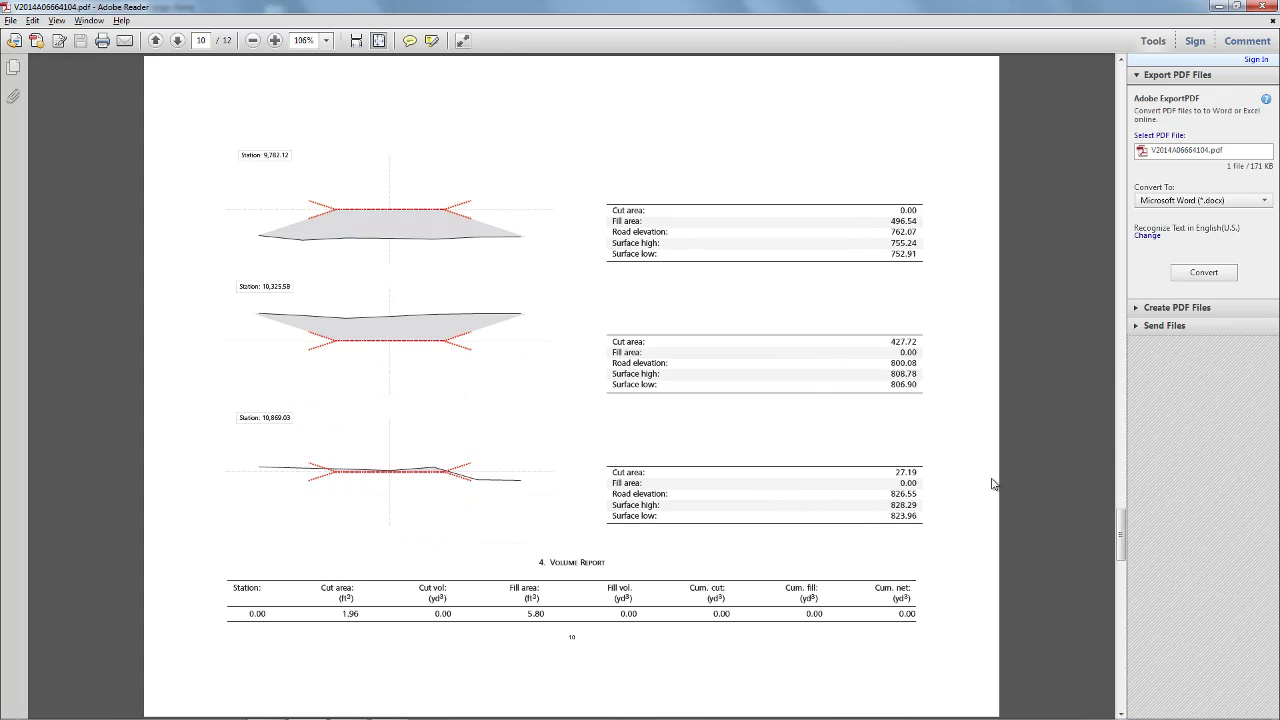
{"action": "scroll", "coordinate": [993, 484], "scroll_direction": "down", "scroll_amount": 3}
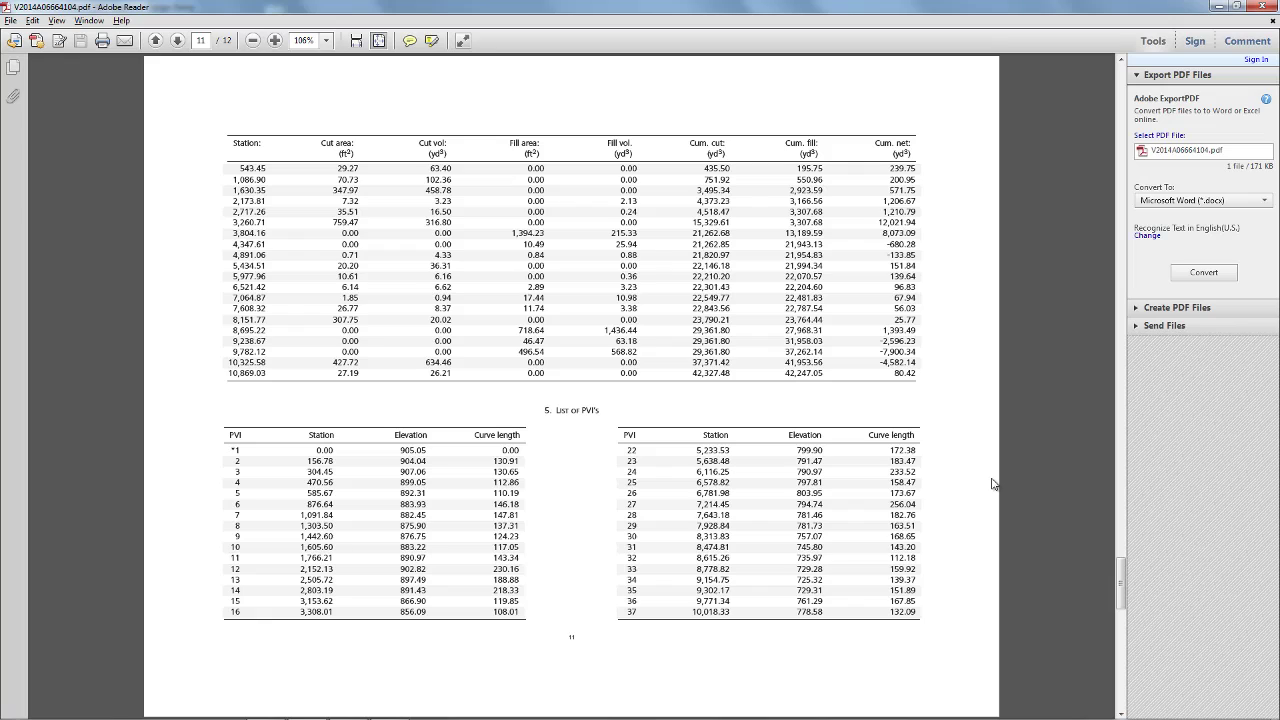
{"action": "scroll", "coordinate": [993, 484], "scroll_direction": "down", "scroll_amount": 3}
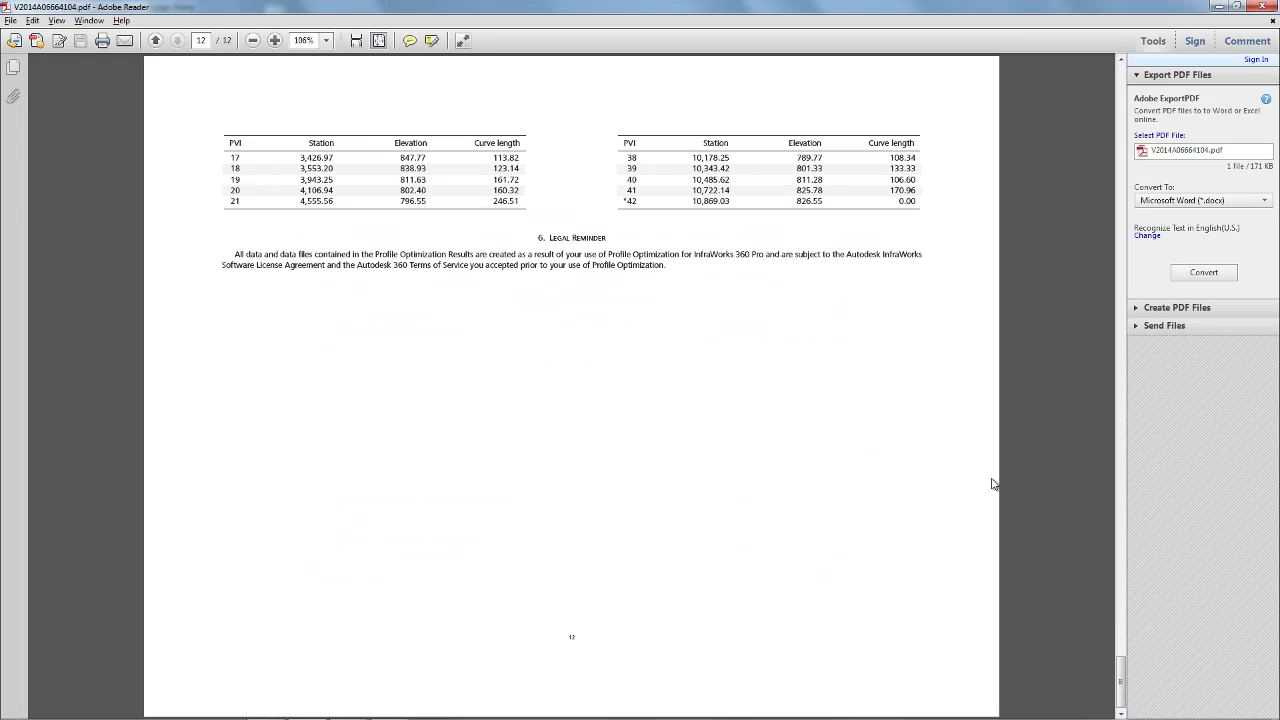
{"action": "key", "text": "alt+Tab"}
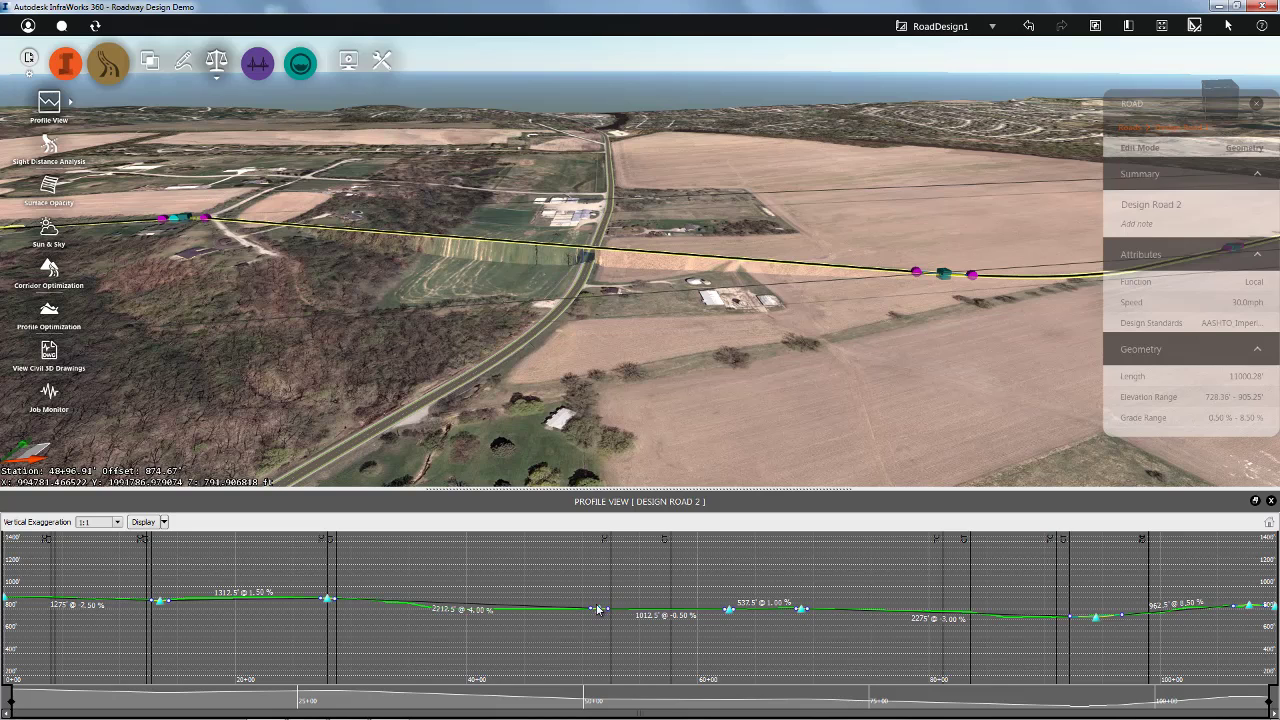
- Add a PVI to the profile at the existing road crossing and move it to about station 41+19, elevation 803.3 ft
{"action": "scroll", "coordinate": [466, 615], "scroll_direction": "up", "scroll_amount": 5}
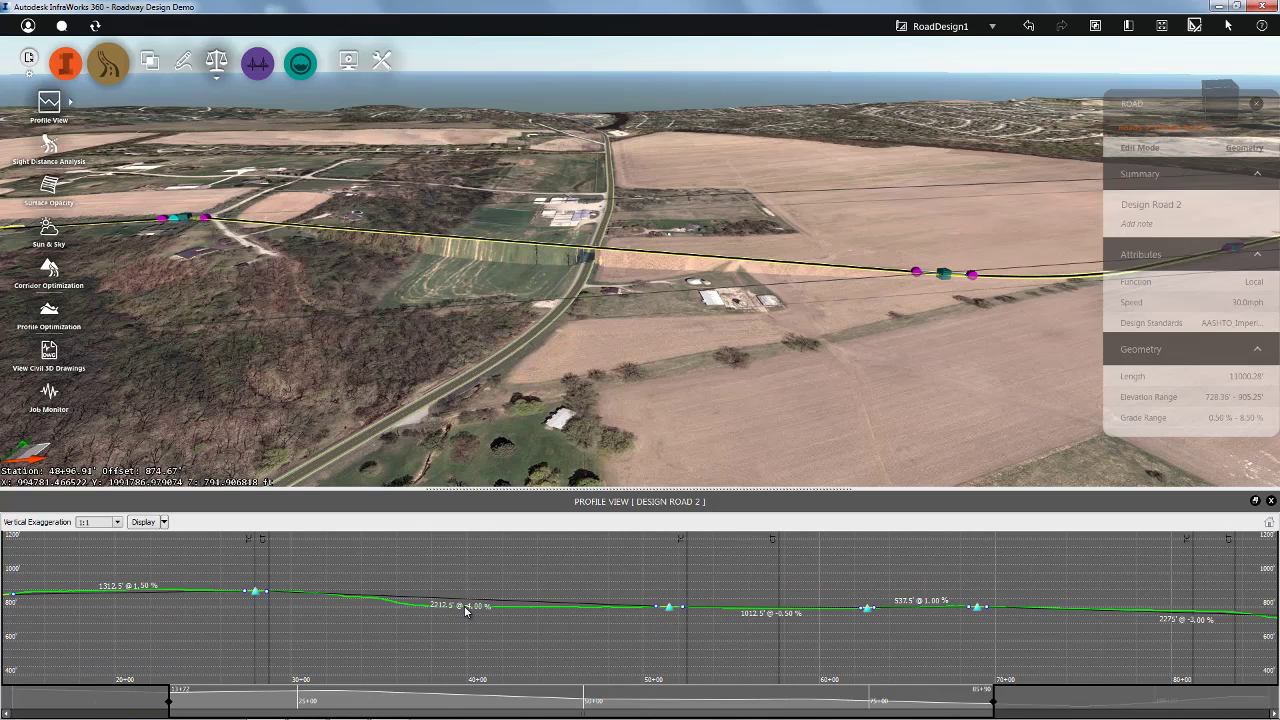
{"action": "scroll", "coordinate": [520, 615], "scroll_direction": "up", "scroll_amount": 3}
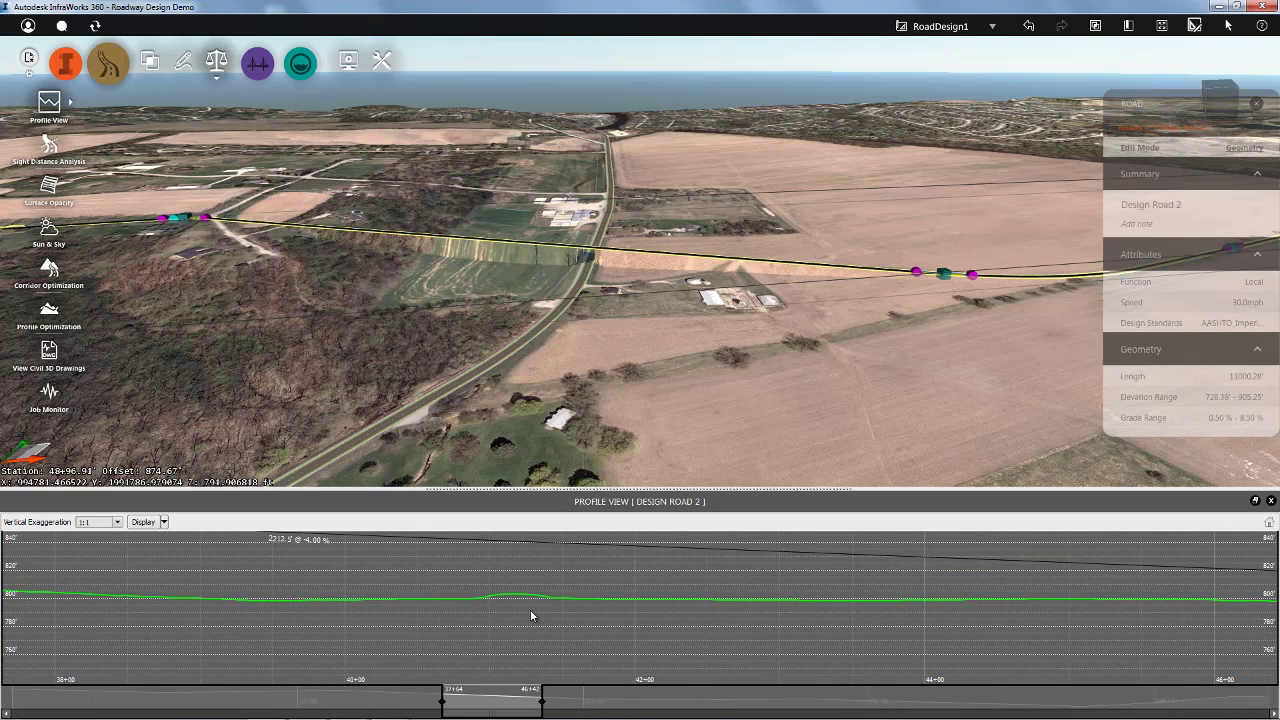
{"action": "right_click", "coordinate": [527, 611]}
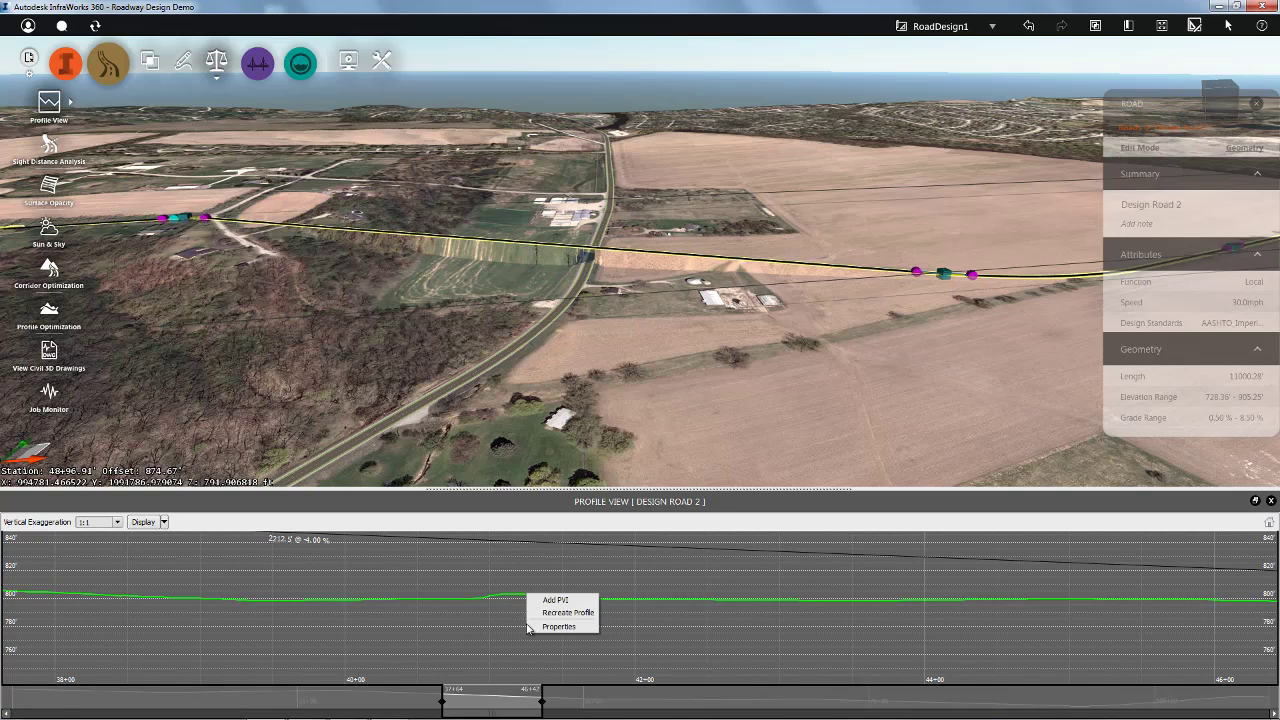
{"action": "left_click", "coordinate": [551, 601]}
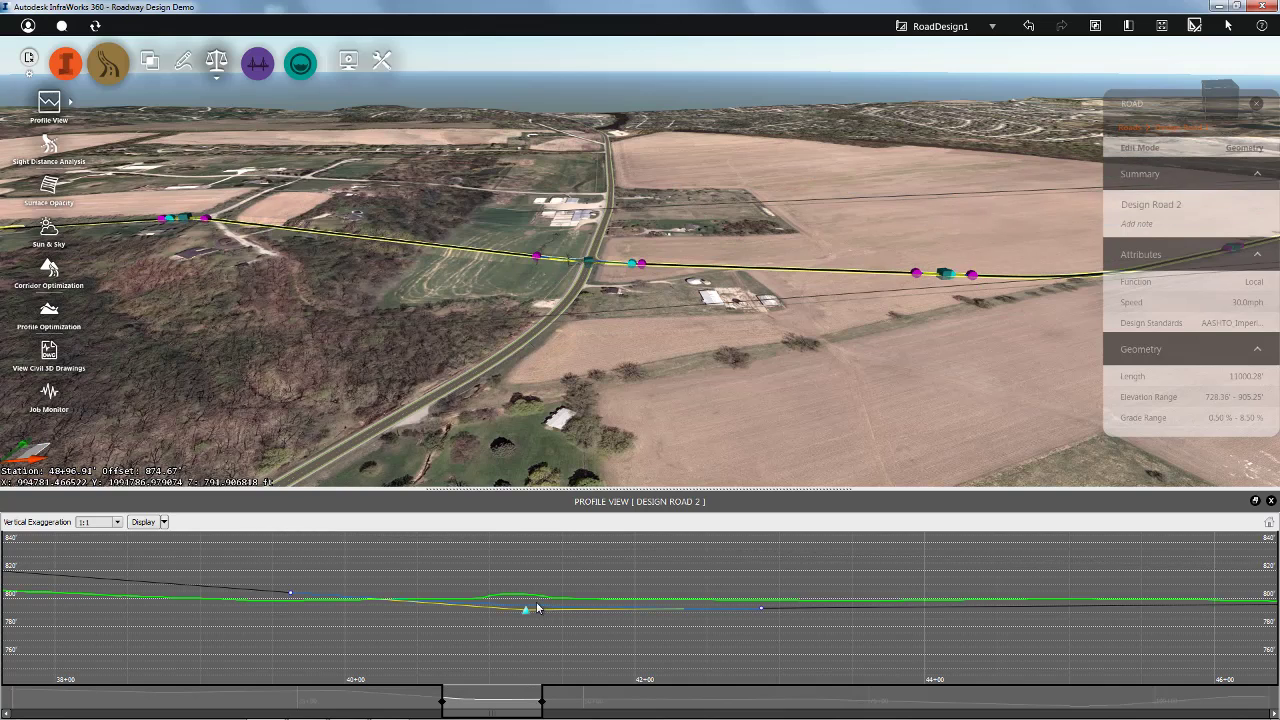
{"action": "left_click_drag", "start_coordinate": [528, 615], "coordinate": [516, 595]}
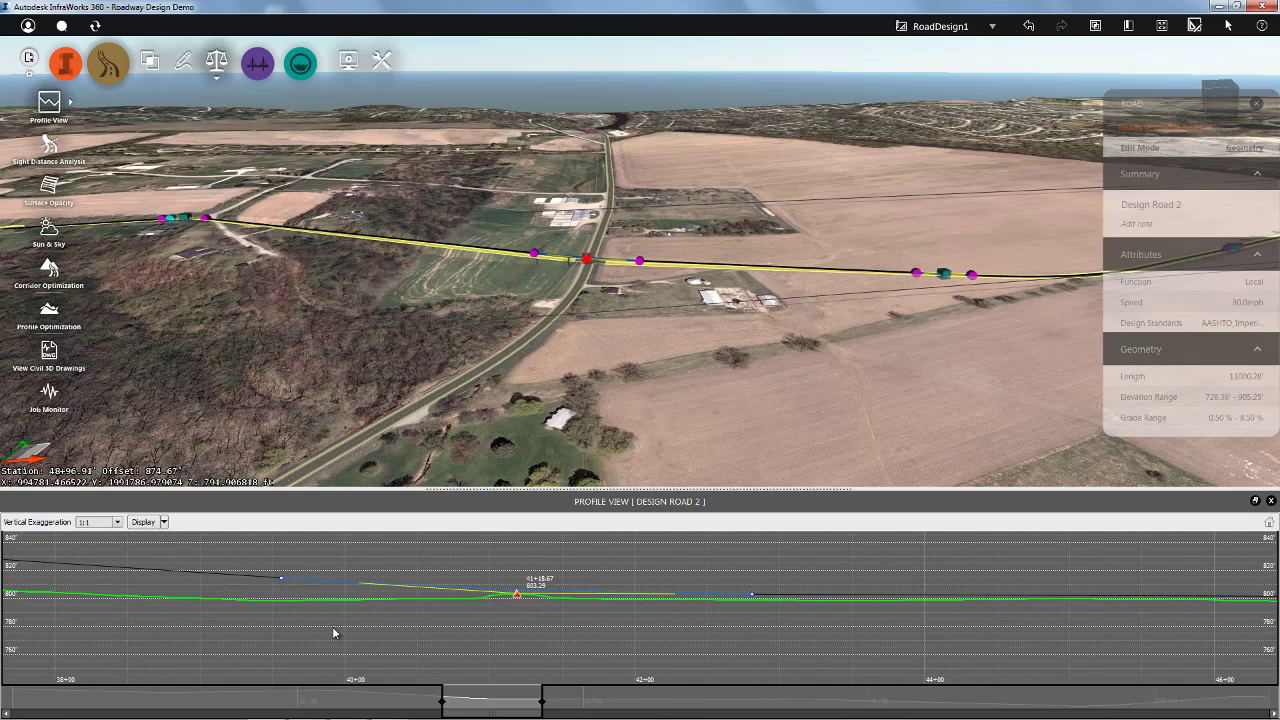
- Add another PVI west of the crossing and lower it to the ground at about station 38+73, elevation 799 ft
{"action": "left_click_drag", "start_coordinate": [333, 628], "coordinate": [359, 628]}
{"action": "middle_click_drag", "start_coordinate": [417, 633], "coordinate": [674, 654]}
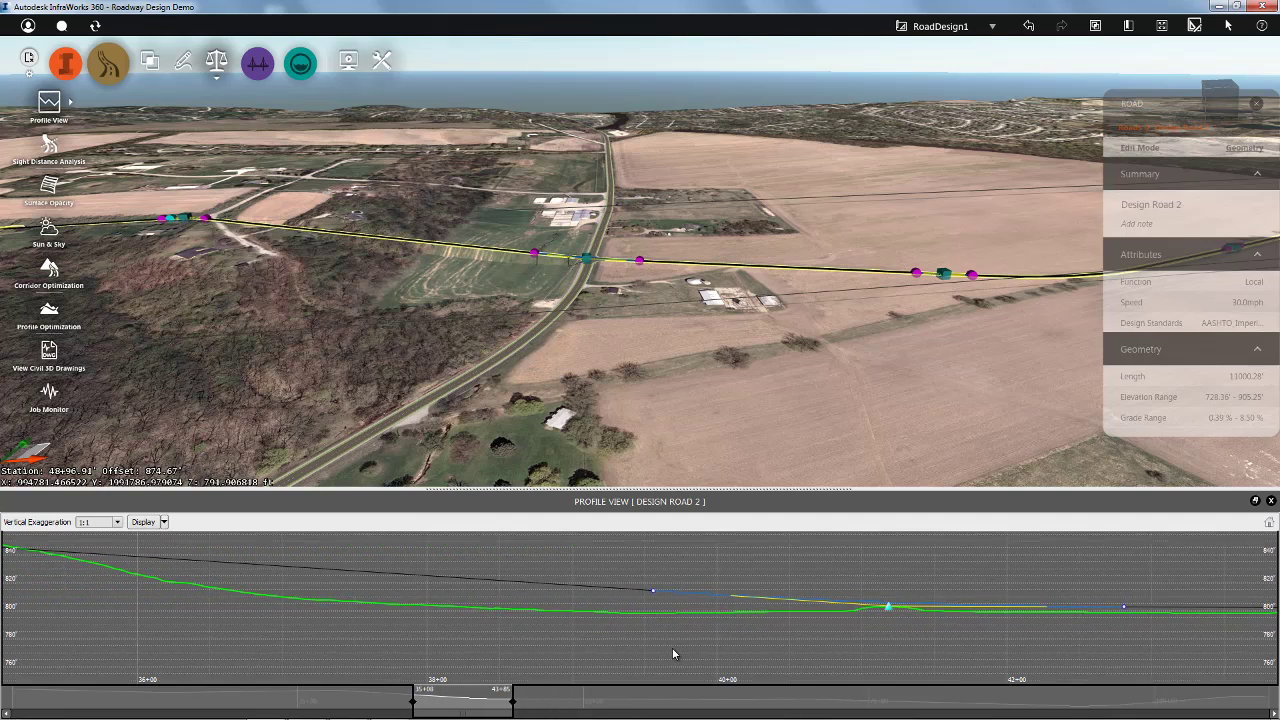
{"action": "right_click", "coordinate": [580, 585]}
{"action": "left_click", "coordinate": [598, 577]}
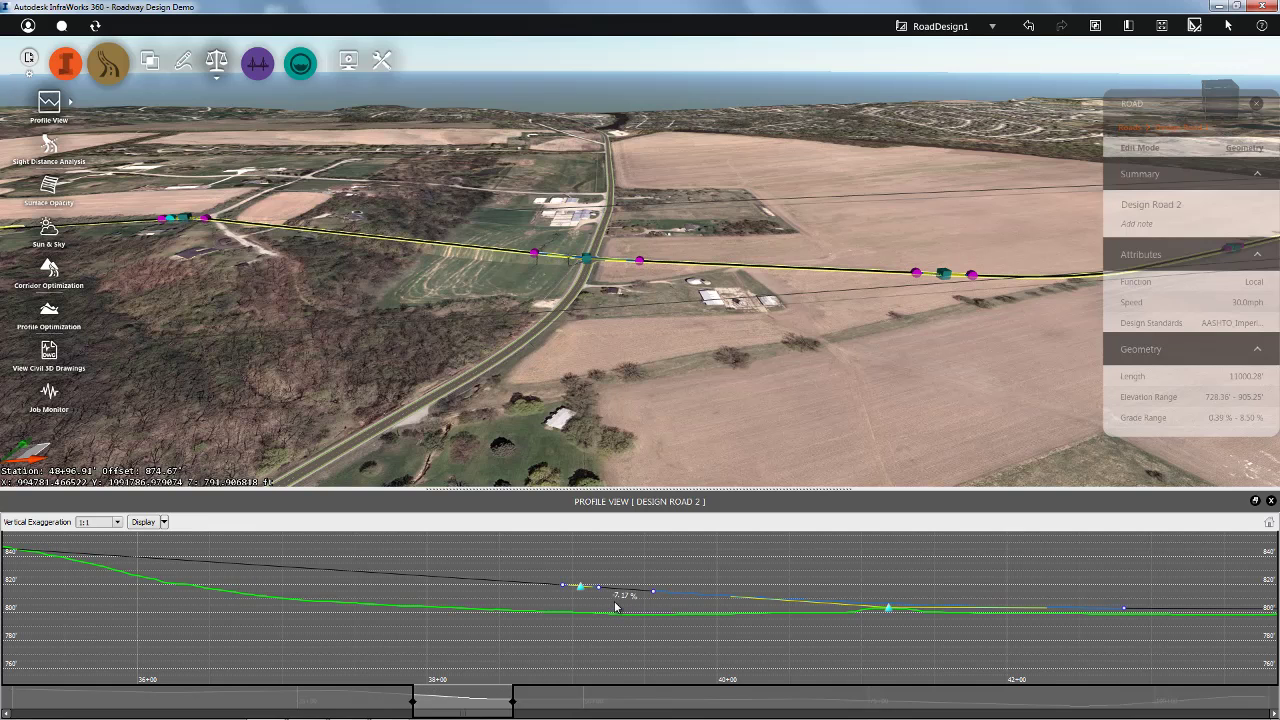
{"action": "left_click", "coordinate": [580, 589]}
{"action": "mouse_move", "coordinate": [580, 589]}
{"action": "left_mouse_down"}
{"action": "mouse_move", "coordinate": [612, 620]}
{"action": "mouse_move", "coordinate": [632, 617]}
{"action": "mouse_move", "coordinate": [535, 619]}
{"action": "left_mouse_up"}
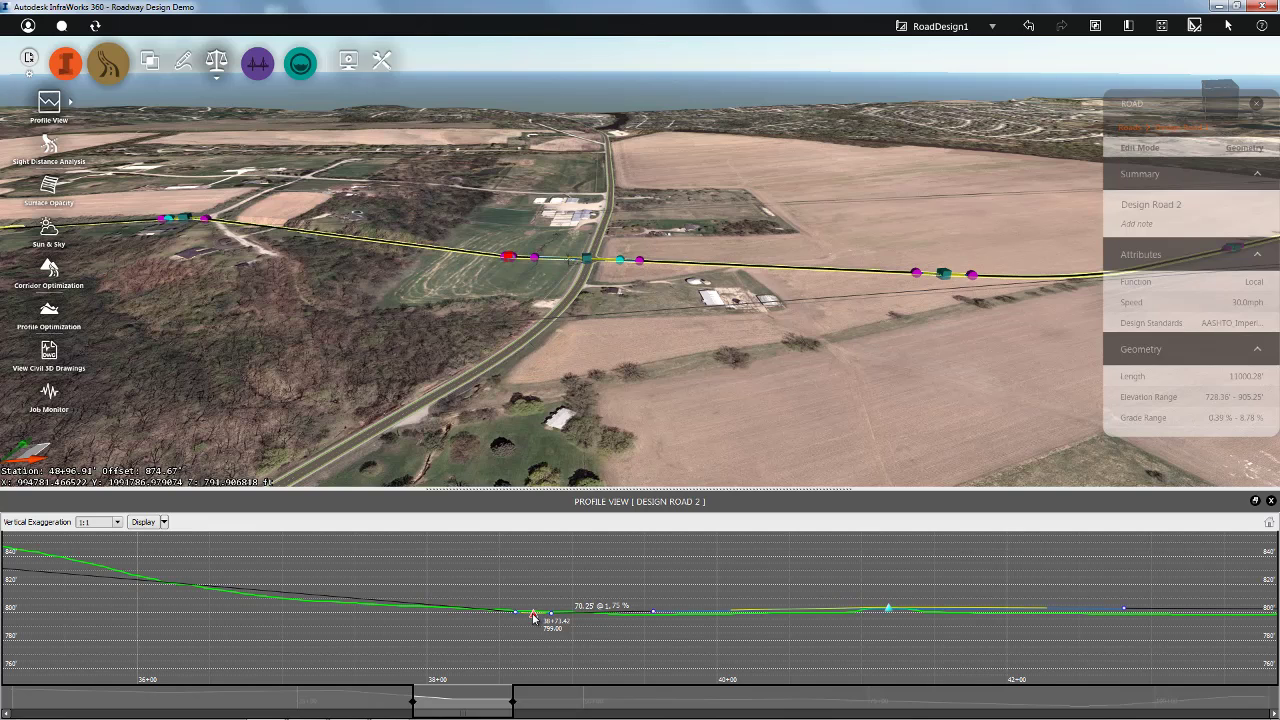
- Zoom the 3D model to the PVI near station 38+73 and nudge it slightly along the road
{"action": "right_click", "coordinate": [533, 617]}
{"action": "left_click", "coordinate": [570, 628]}
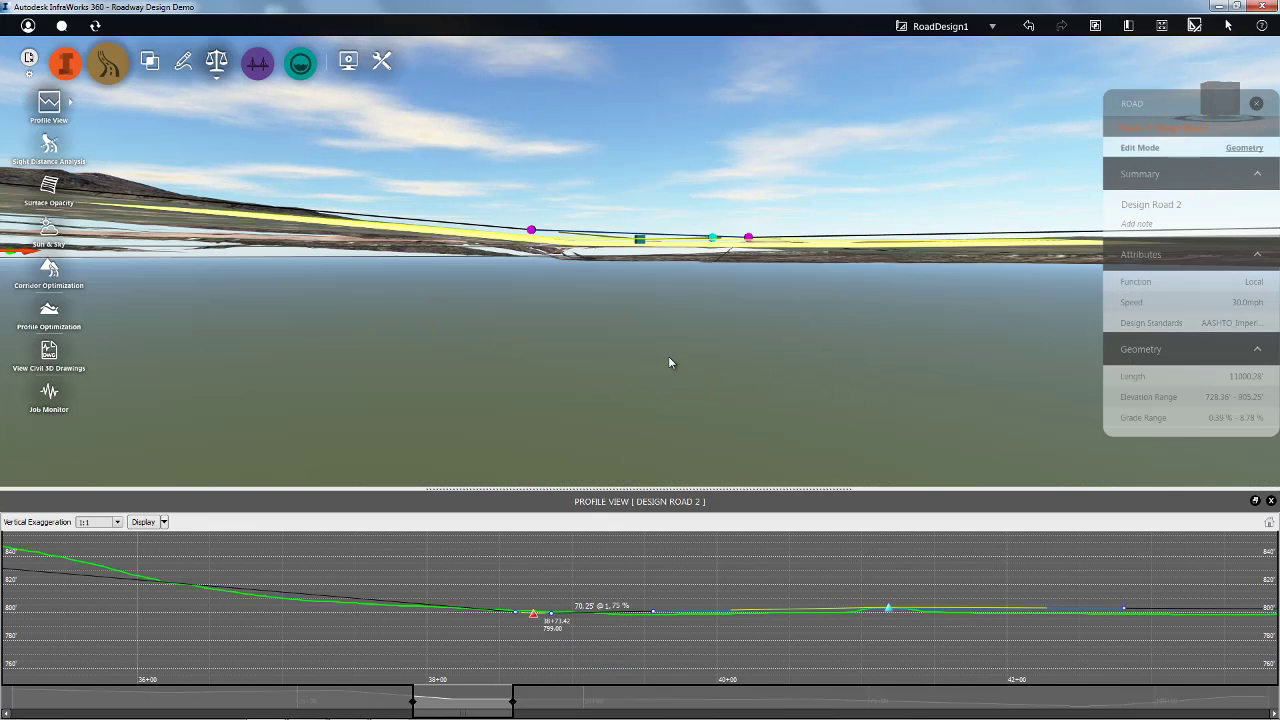
{"action": "left_click_drag", "start_coordinate": [659, 316], "coordinate": [648, 349]}
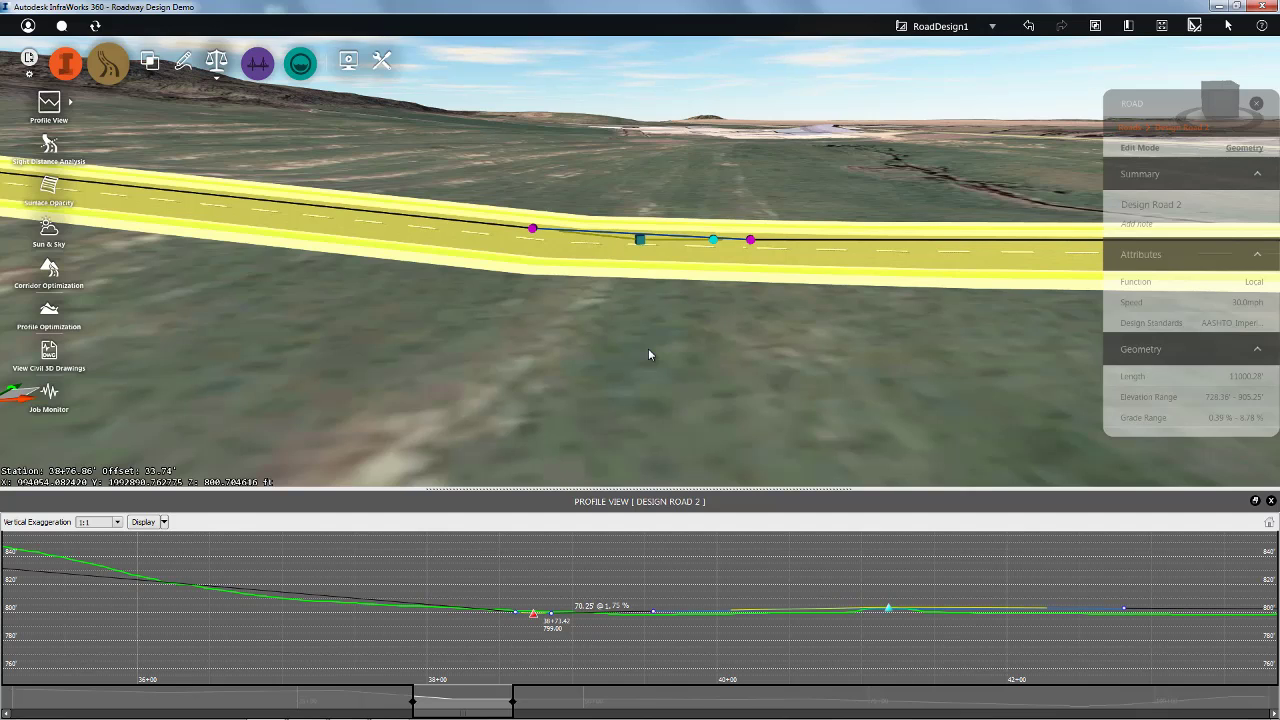
{"action": "left_click", "coordinate": [640, 240]}
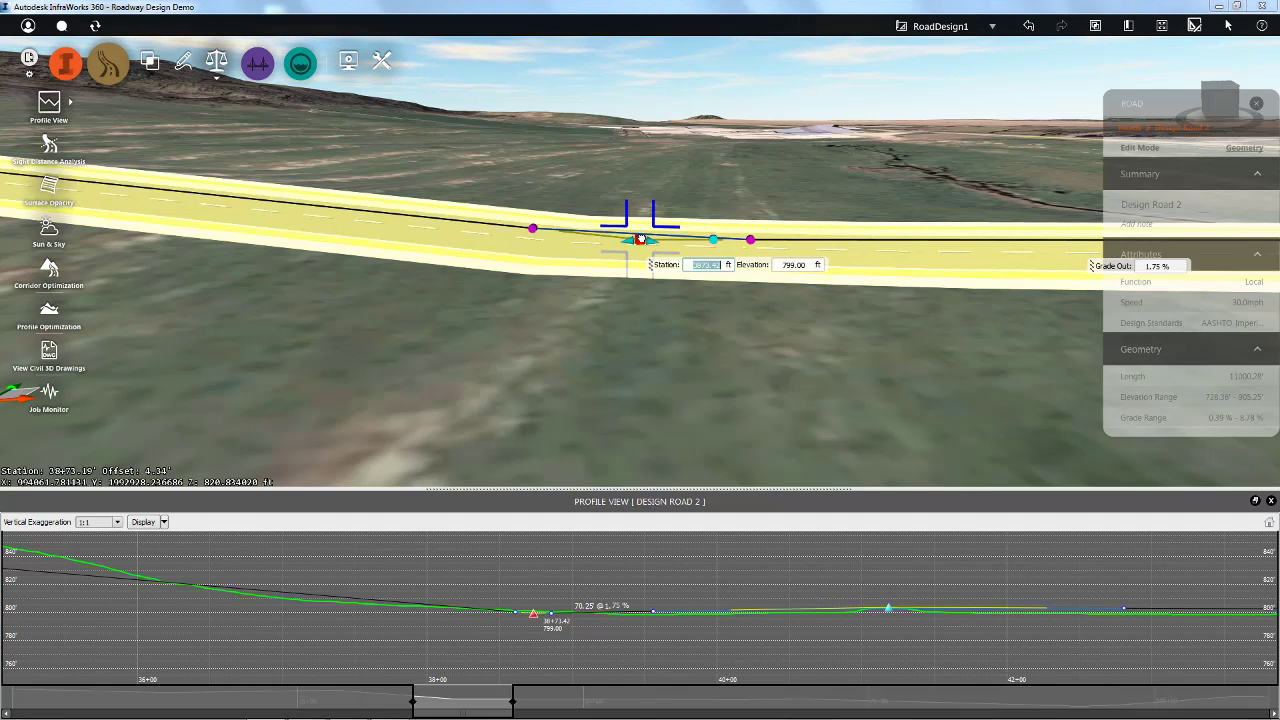
{"action": "mouse_move", "coordinate": [641, 239]}
{"action": "left_mouse_down"}
{"action": "mouse_move", "coordinate": [652, 241]}
{"action": "mouse_move", "coordinate": [640, 240]}
{"action": "left_mouse_up"}
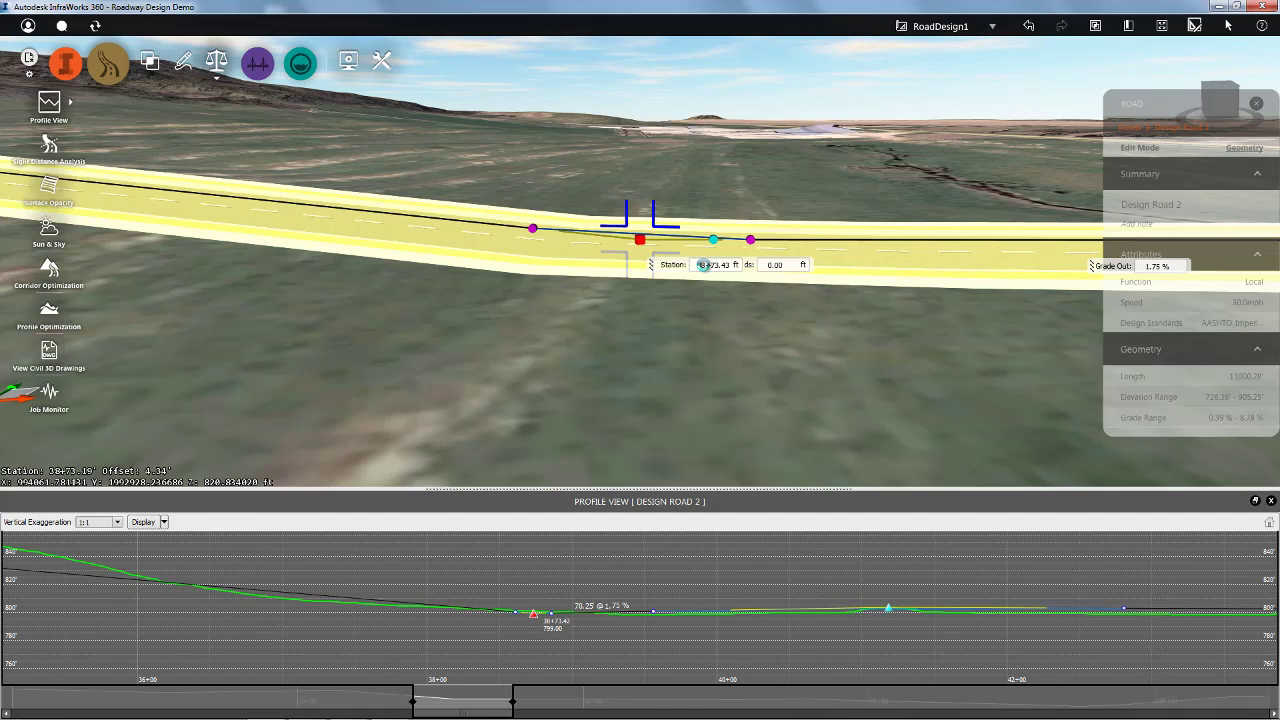
{"action": "key", "text": "Return"}
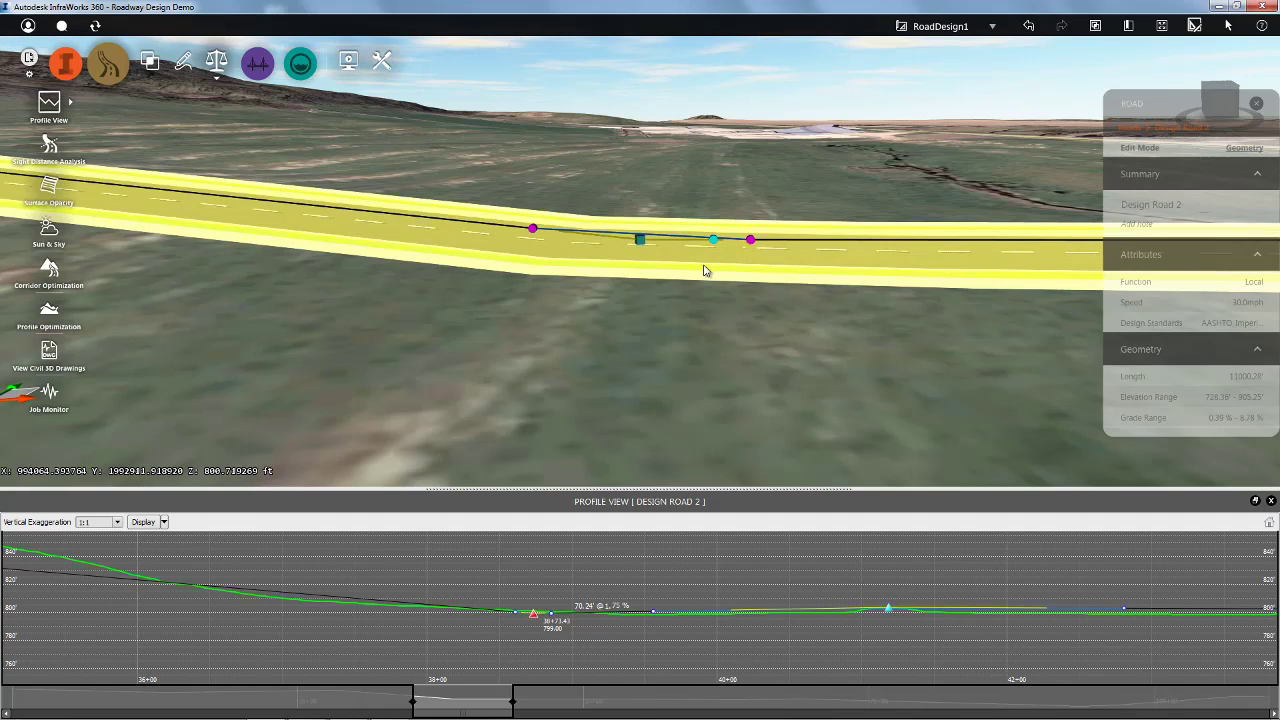
- Set the vertical curve length at the PVI near station 38+73 to 150 ft and close the profile view
{"action": "left_click", "coordinate": [533, 229]}
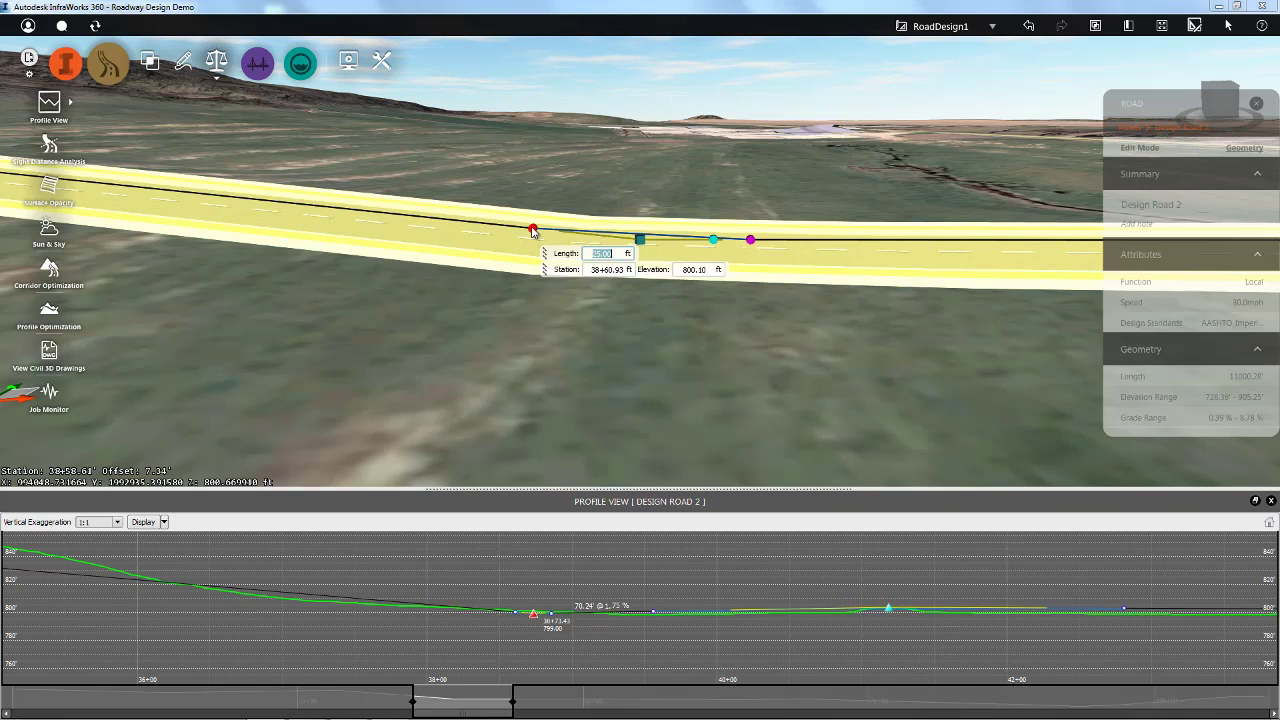
{"action": "type", "text": "15"}
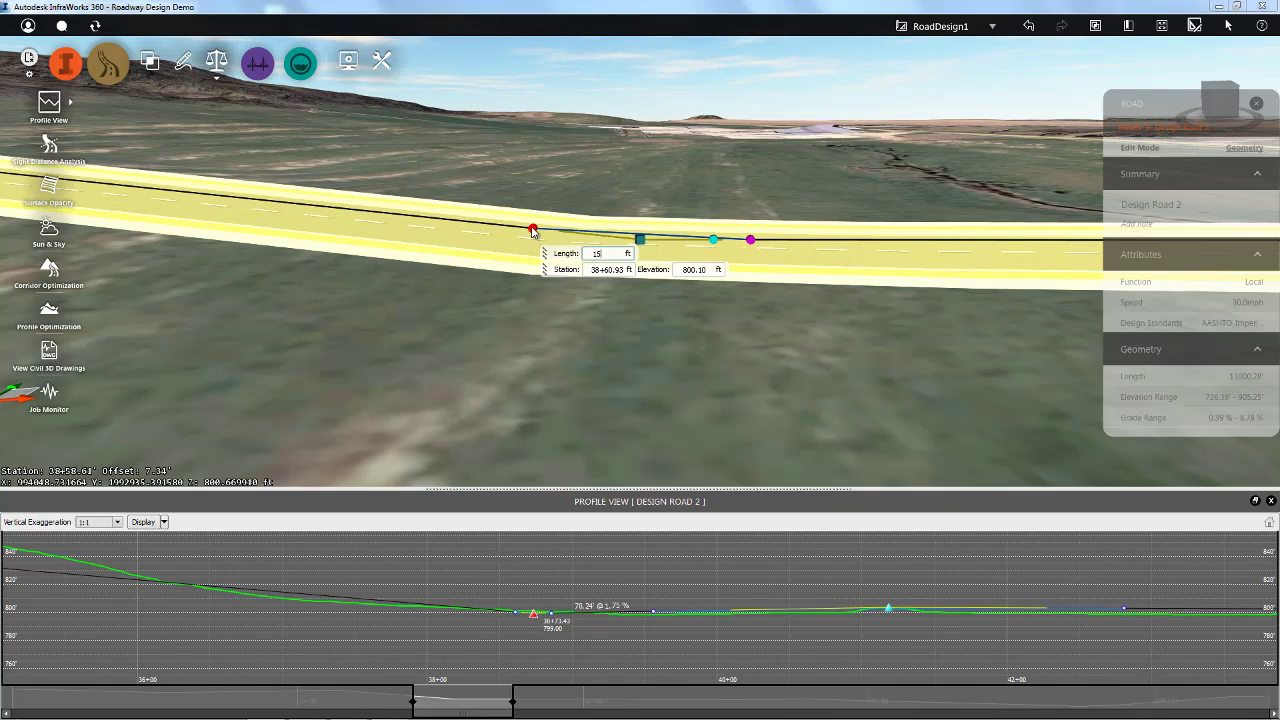
{"action": "type", "text": "0"}
{"action": "key", "text": "Return"}
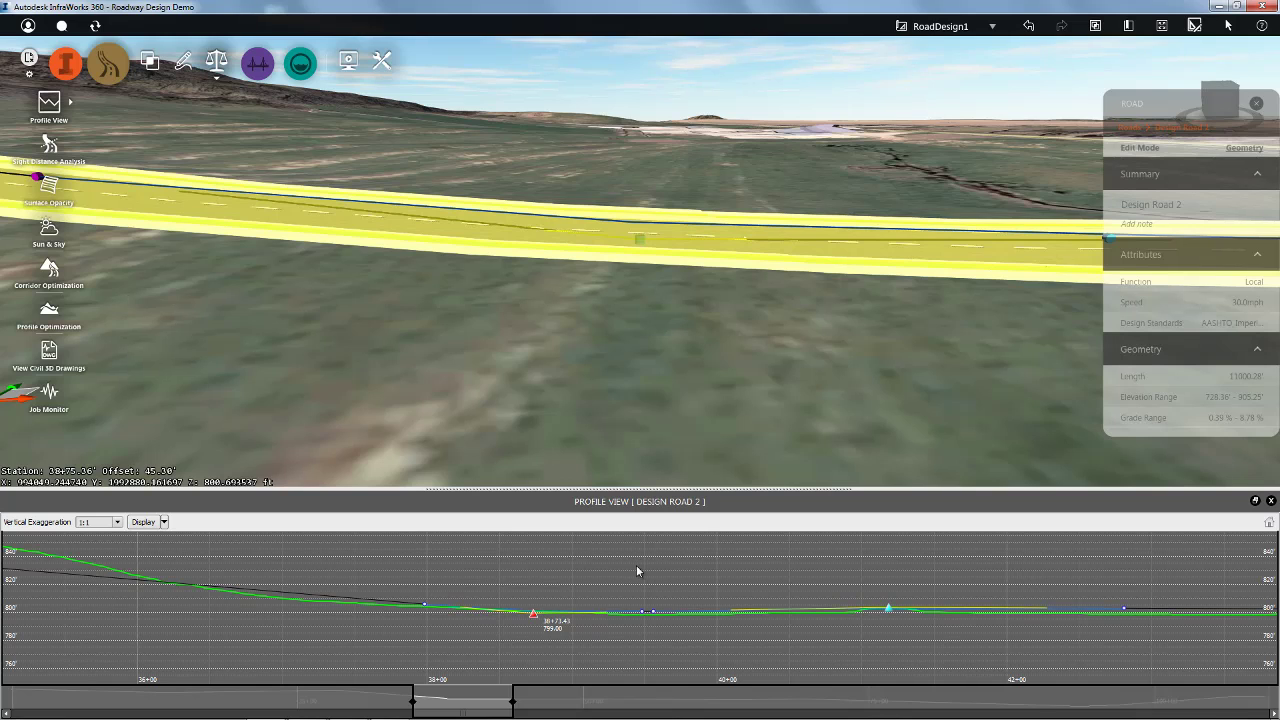
{"action": "scroll", "coordinate": [636, 565], "scroll_direction": "down", "scroll_amount": 5}
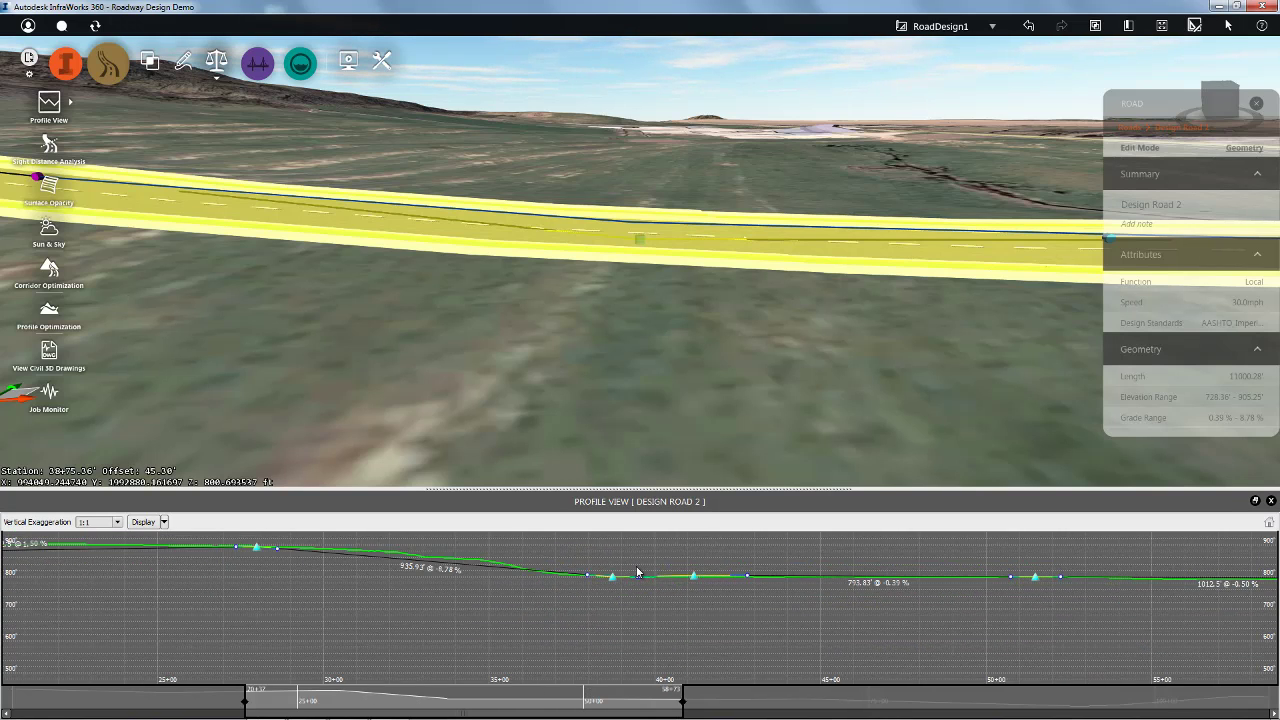
{"action": "scroll", "coordinate": [637, 572], "scroll_direction": "down", "scroll_amount": 2}
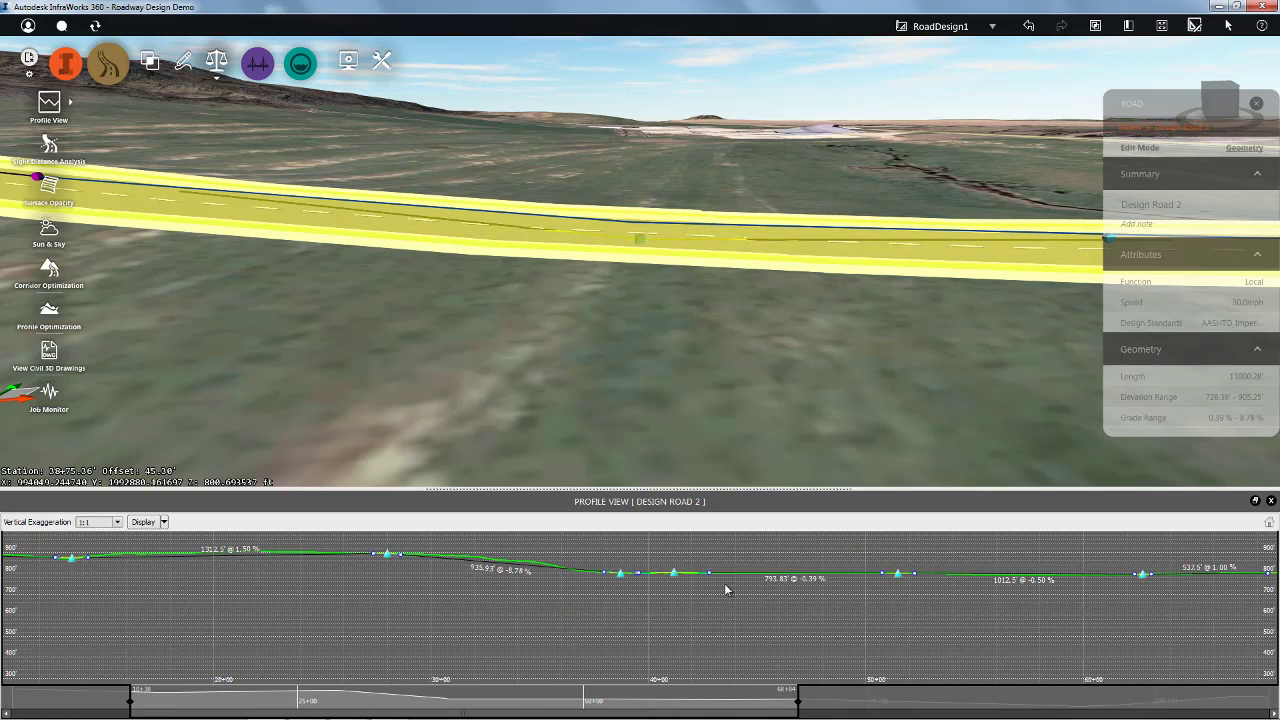
{"action": "left_click", "coordinate": [1272, 502]}
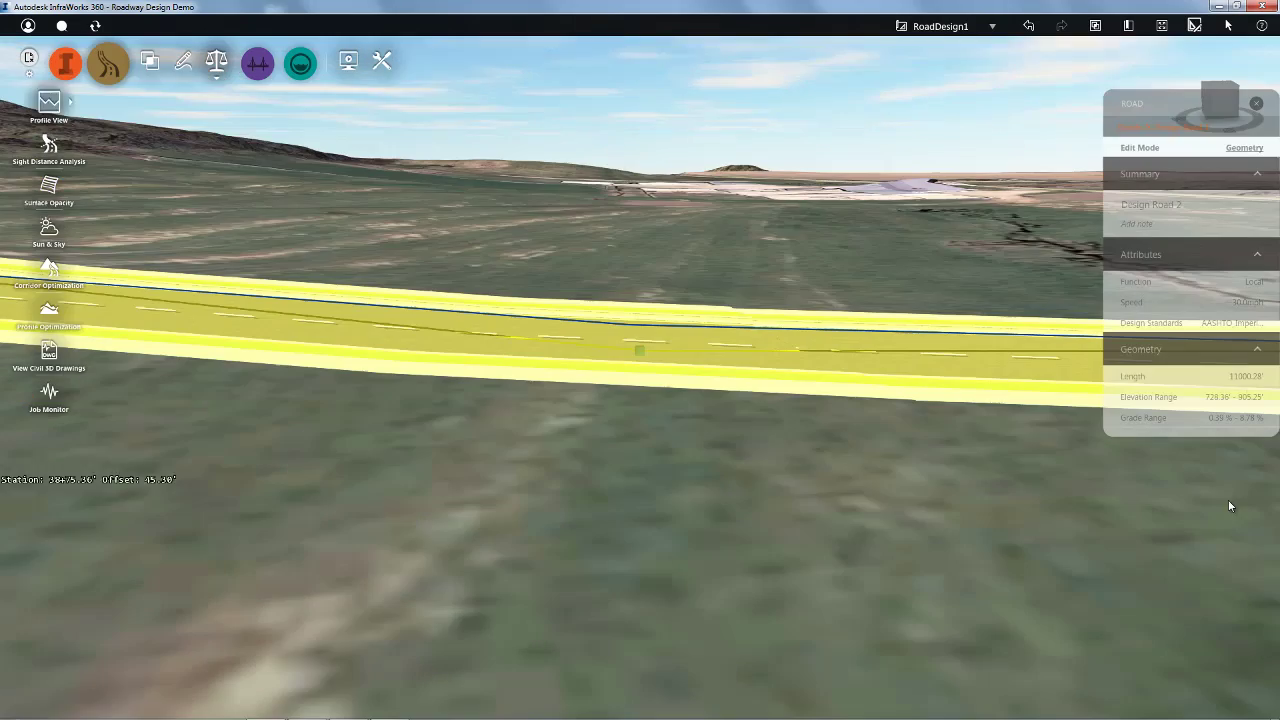
- Switch Design Road 2 to Roadside Grading editing and set its fixed-width grading limit to 50 ft
{"action": "scroll", "coordinate": [661, 463], "scroll_direction": "down", "scroll_amount": 4}
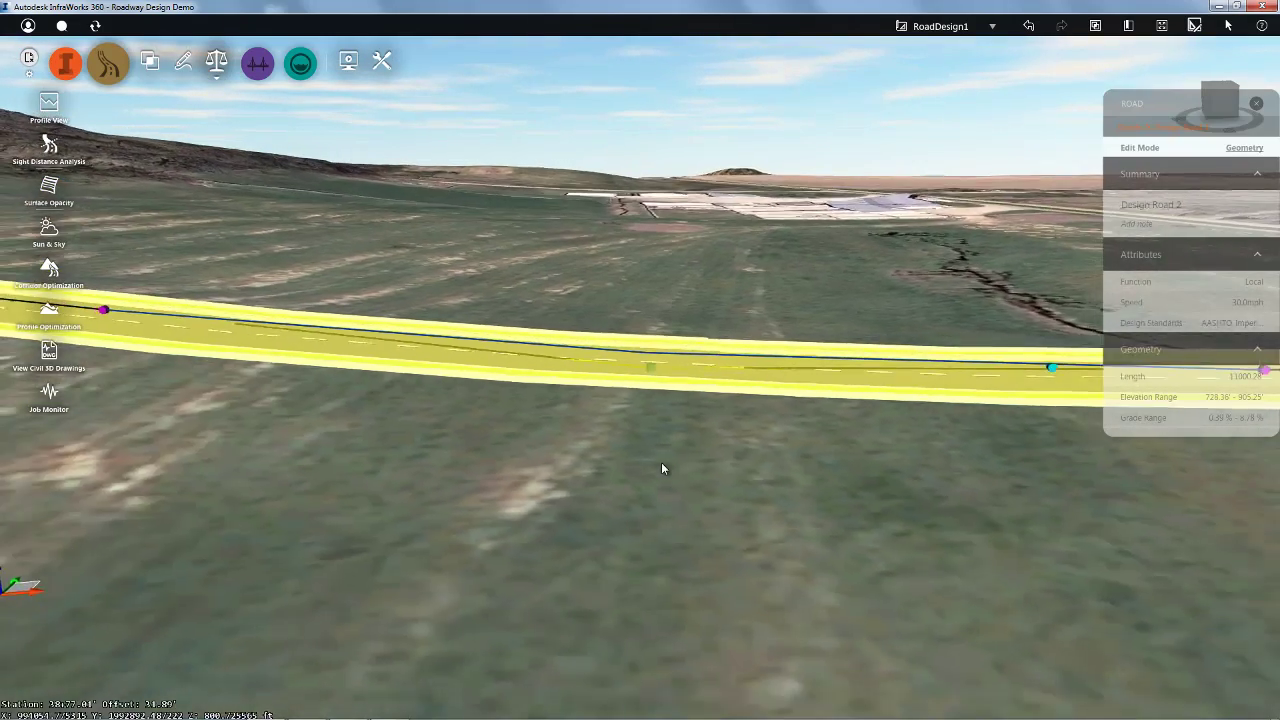
{"action": "left_click_drag", "start_coordinate": [698, 480], "coordinate": [471, 523]}
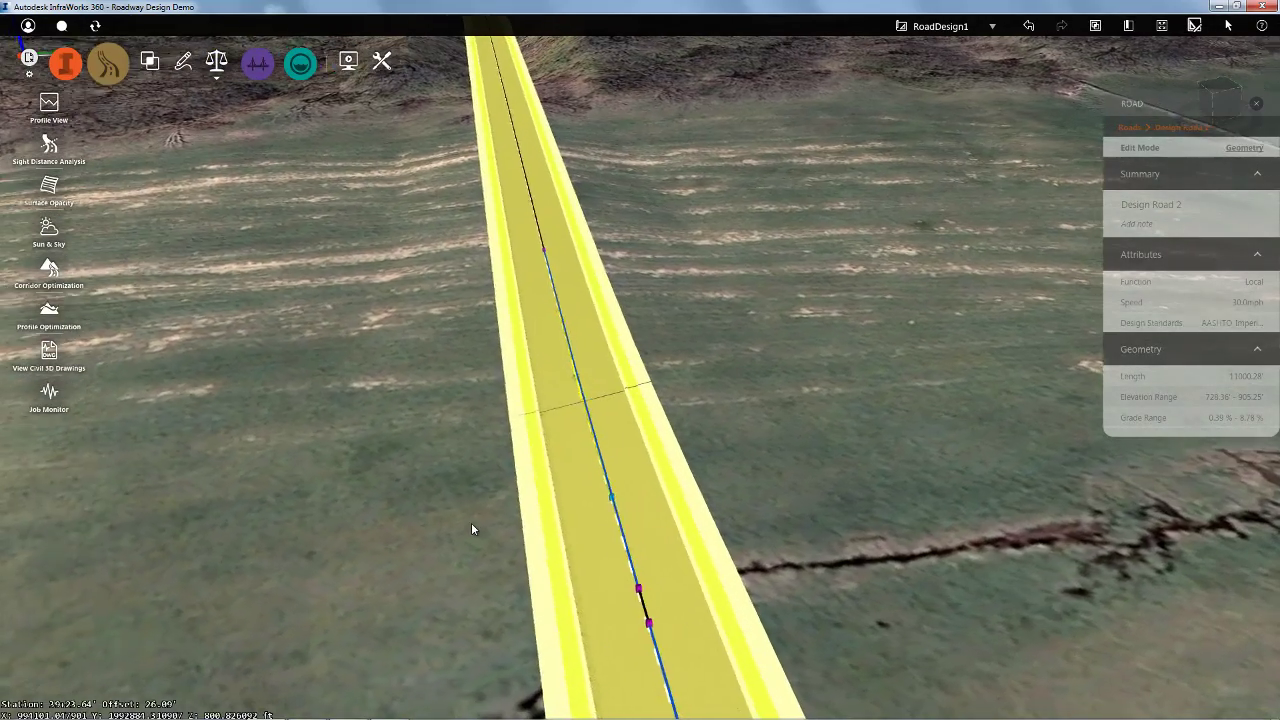
{"action": "left_click_drag", "start_coordinate": [720, 440], "coordinate": [705, 394]}
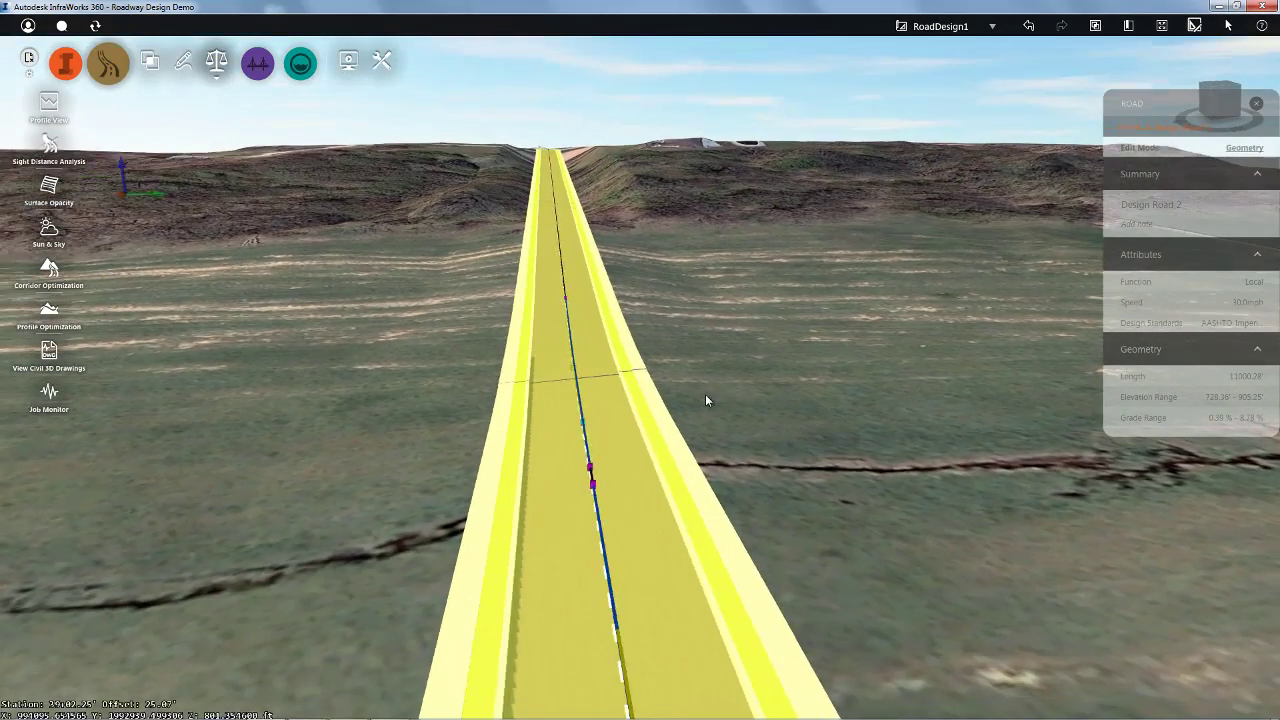
{"action": "scroll", "coordinate": [692, 225], "scroll_direction": "up", "scroll_amount": 4}
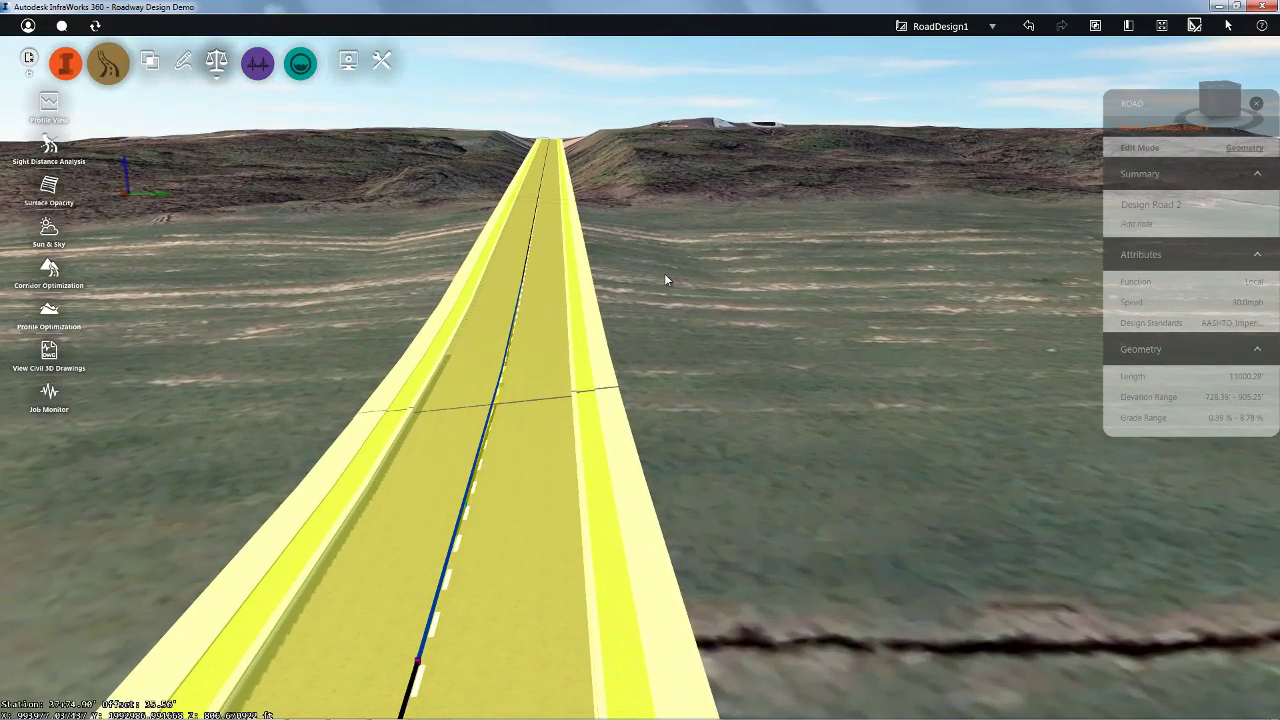
{"action": "left_click_drag", "start_coordinate": [665, 274], "coordinate": [674, 281]}
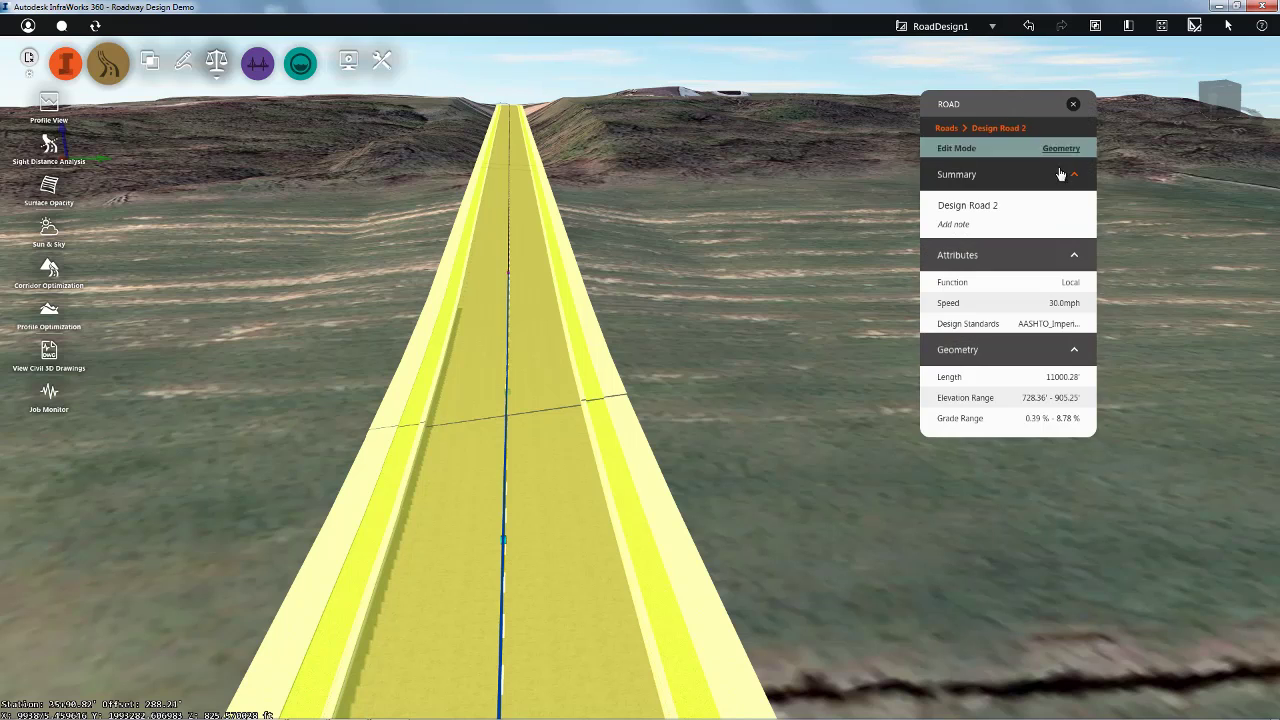
{"action": "left_click", "coordinate": [1058, 152]}
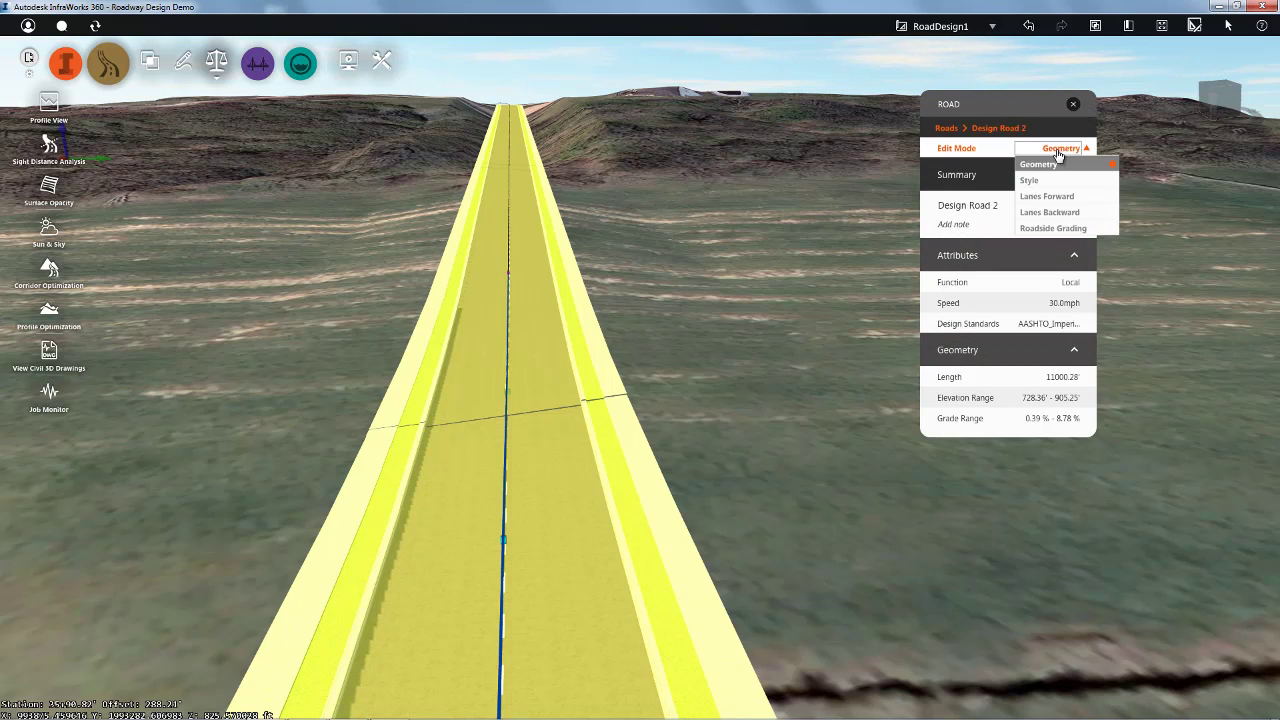
{"action": "left_click", "coordinate": [1058, 230]}
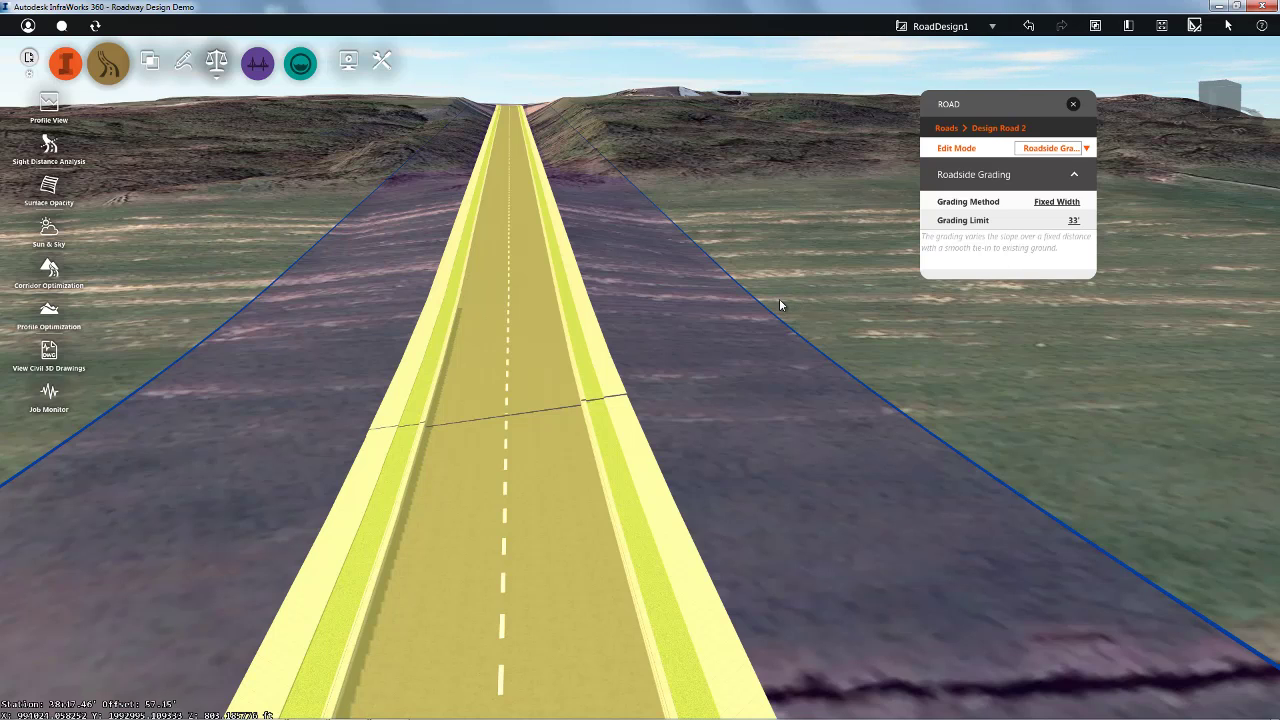
{"action": "left_click", "coordinate": [1073, 220]}
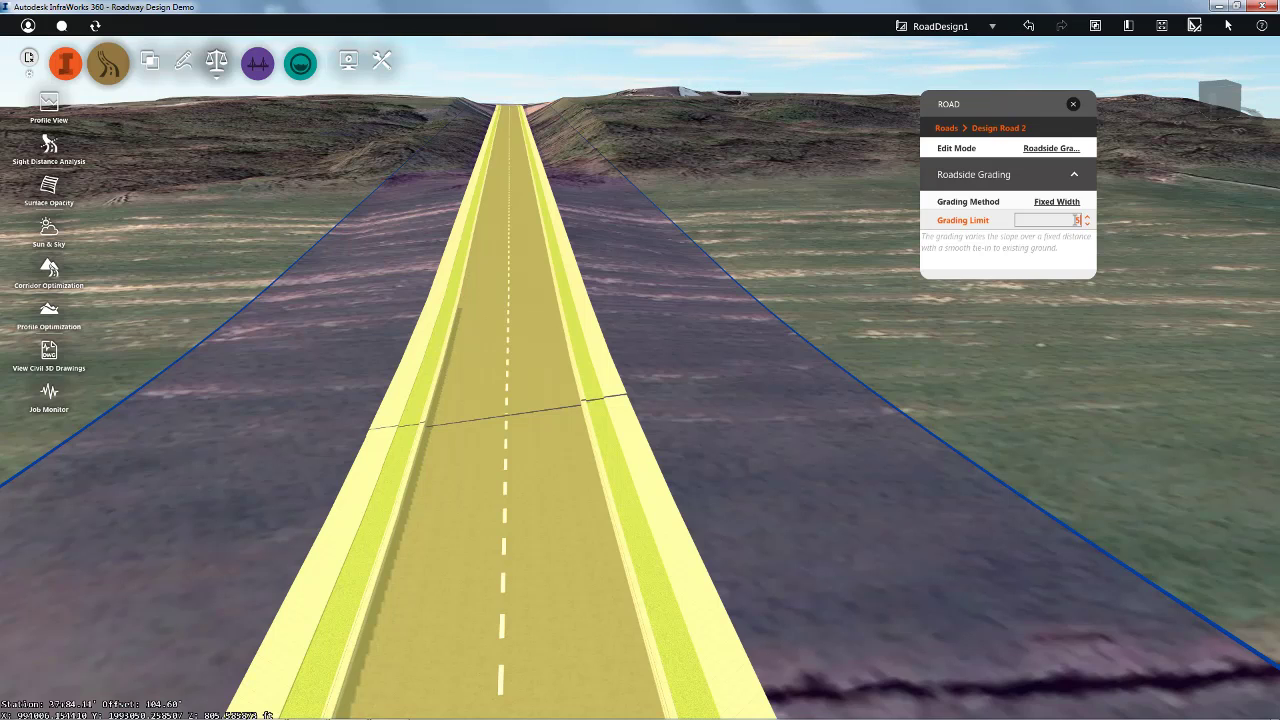
{"action": "key", "text": "Return"}
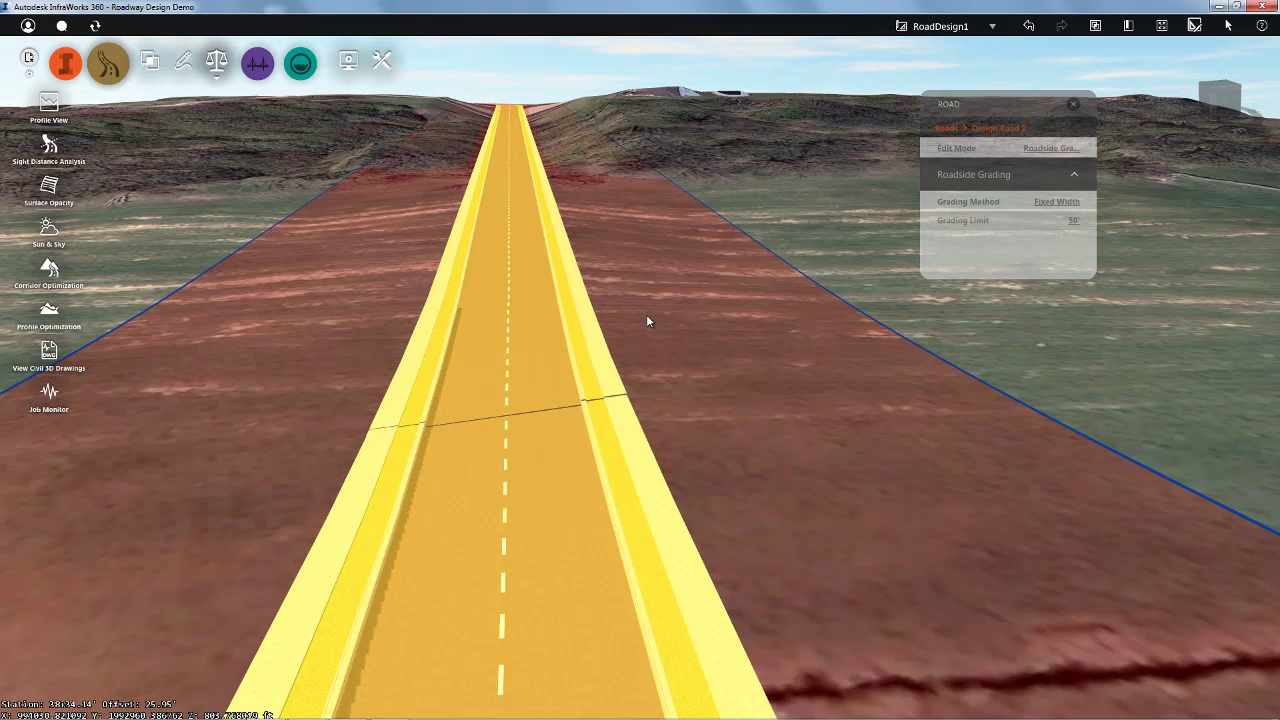
- Change the roadside grading method to Fixed Slope and return the road to Geometry editing
{"action": "left_click", "coordinate": [1047, 203]}
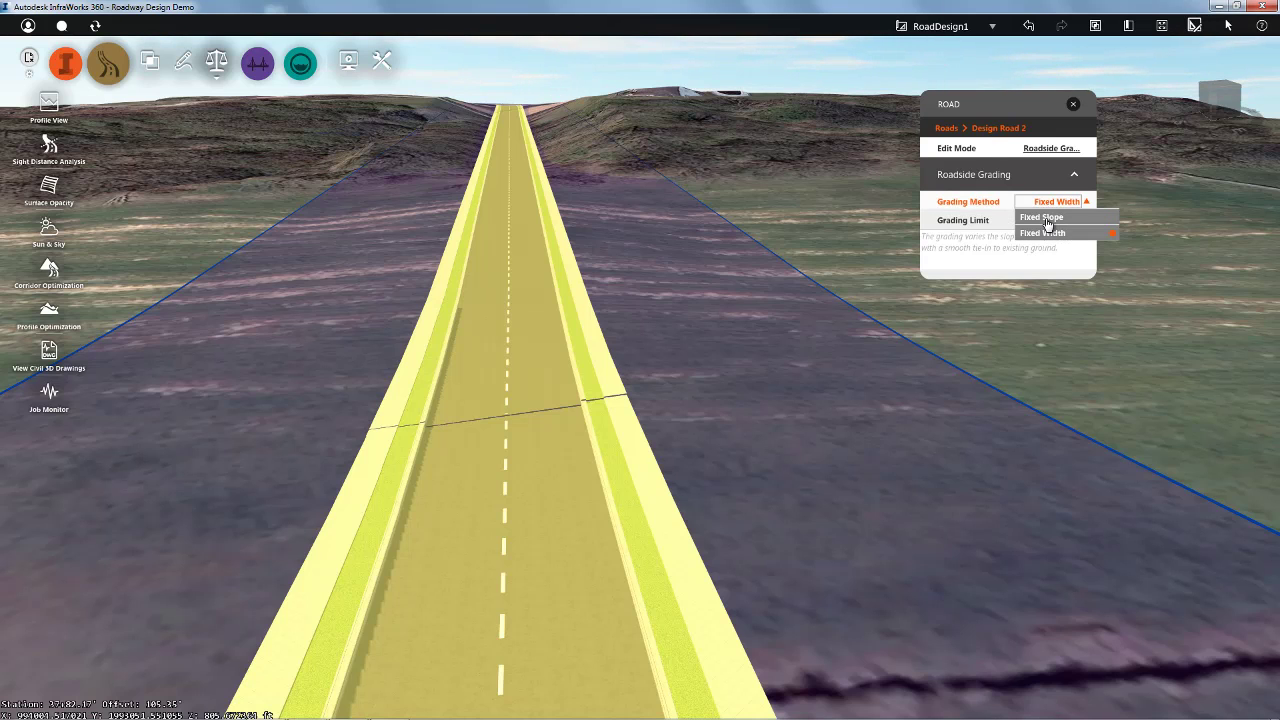
{"action": "left_click", "coordinate": [1044, 217]}
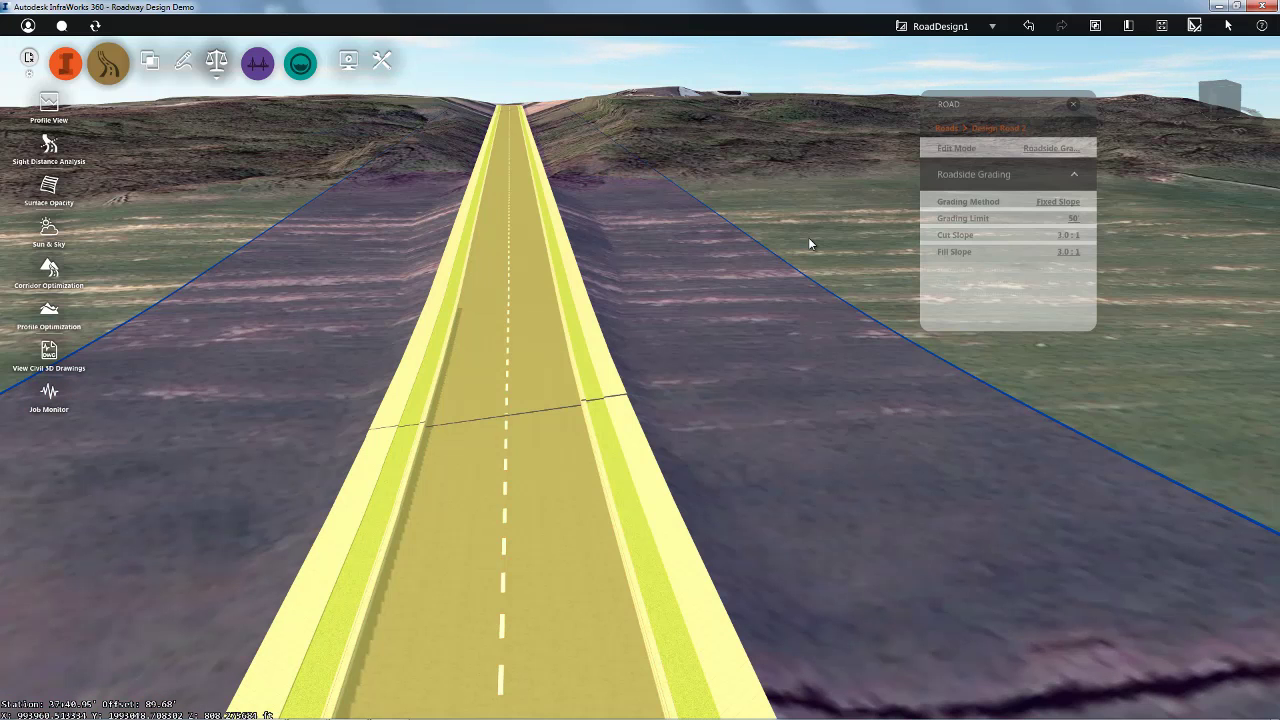
{"action": "left_click", "coordinate": [1048, 149]}
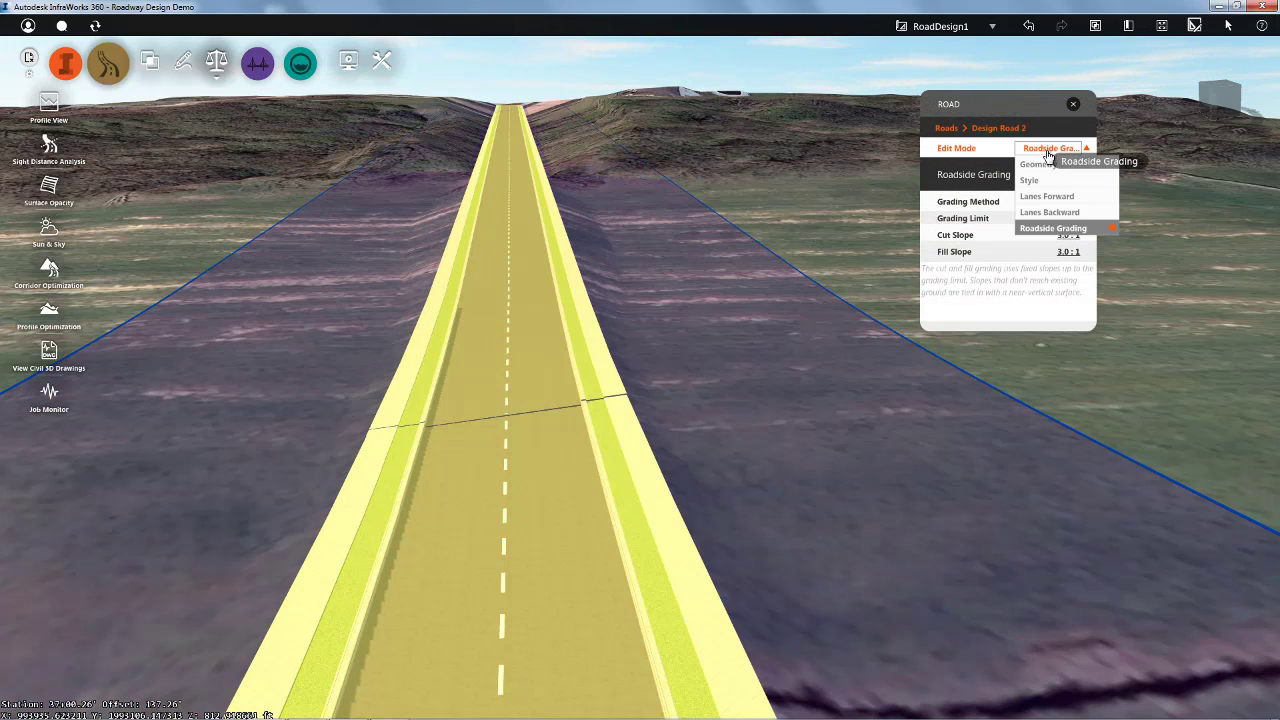
{"action": "left_click", "coordinate": [1036, 164]}
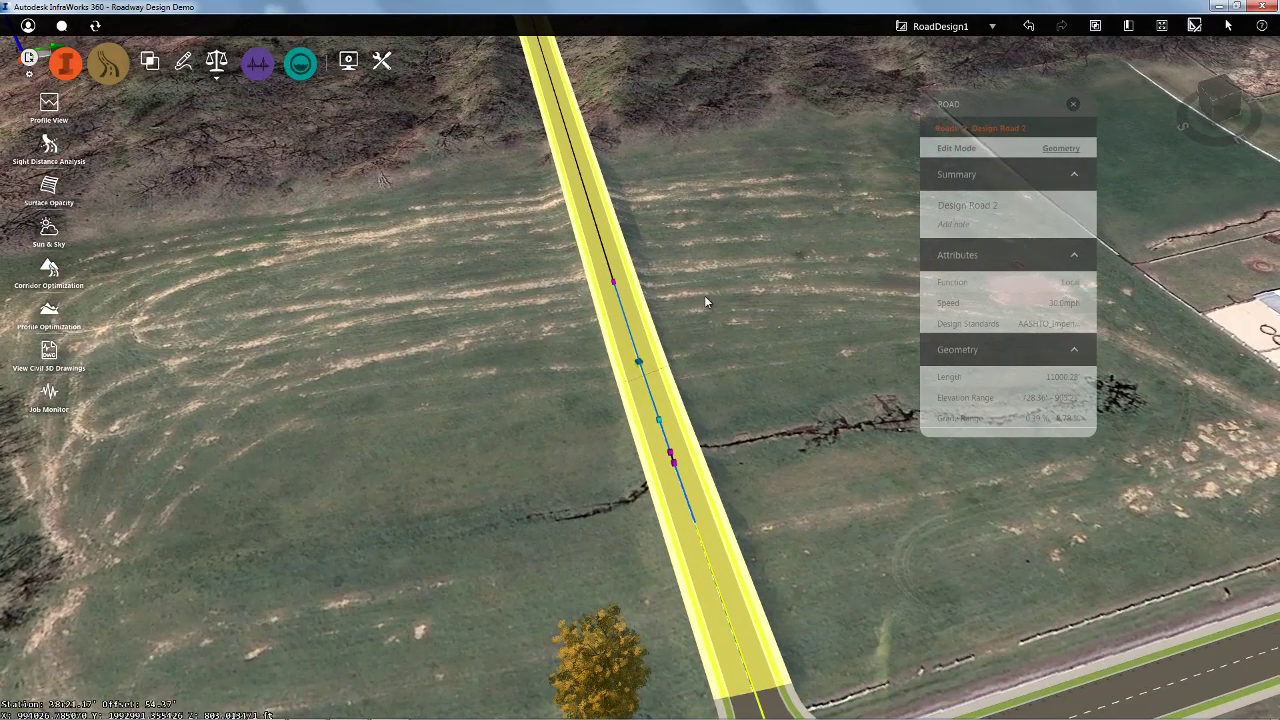
- Run a sight distance analysis on the road with the Passing Sight Distance method, forward direction, right driving side and Lane - (1)
{"action": "middle_click_drag", "start_coordinate": [706, 286], "coordinate": [694, 228]}
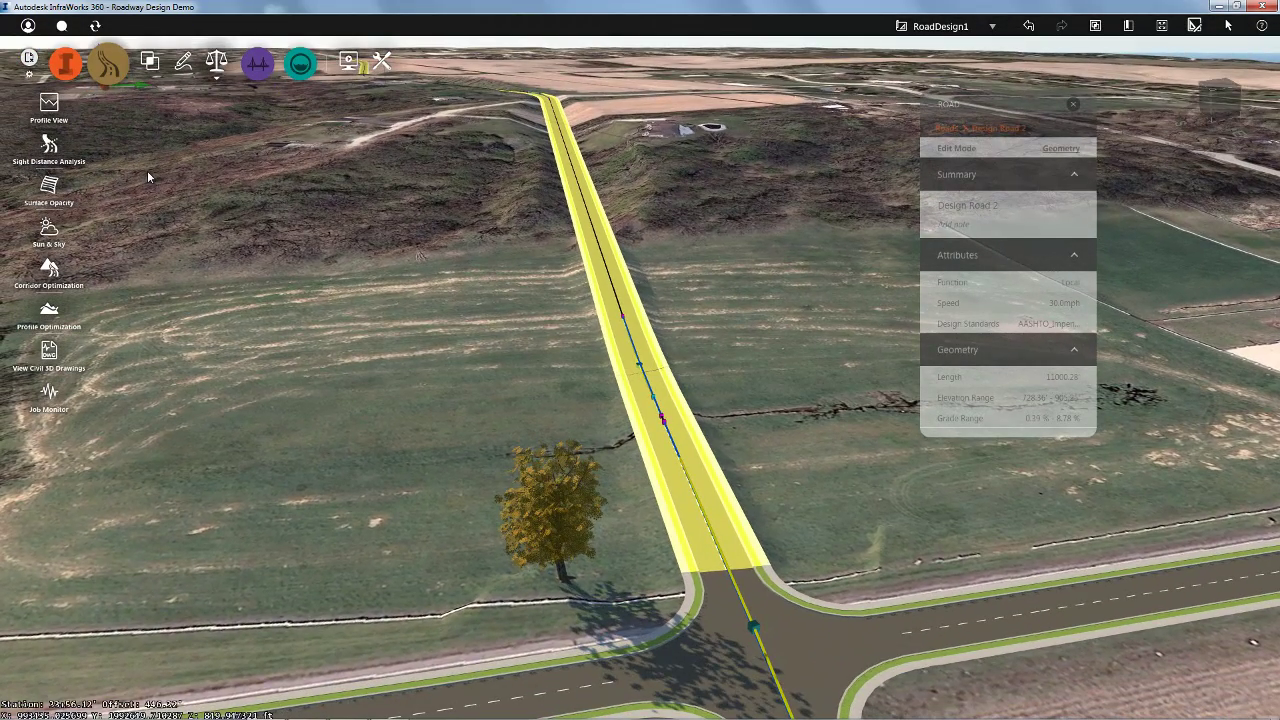
{"action": "left_click", "coordinate": [49, 147]}
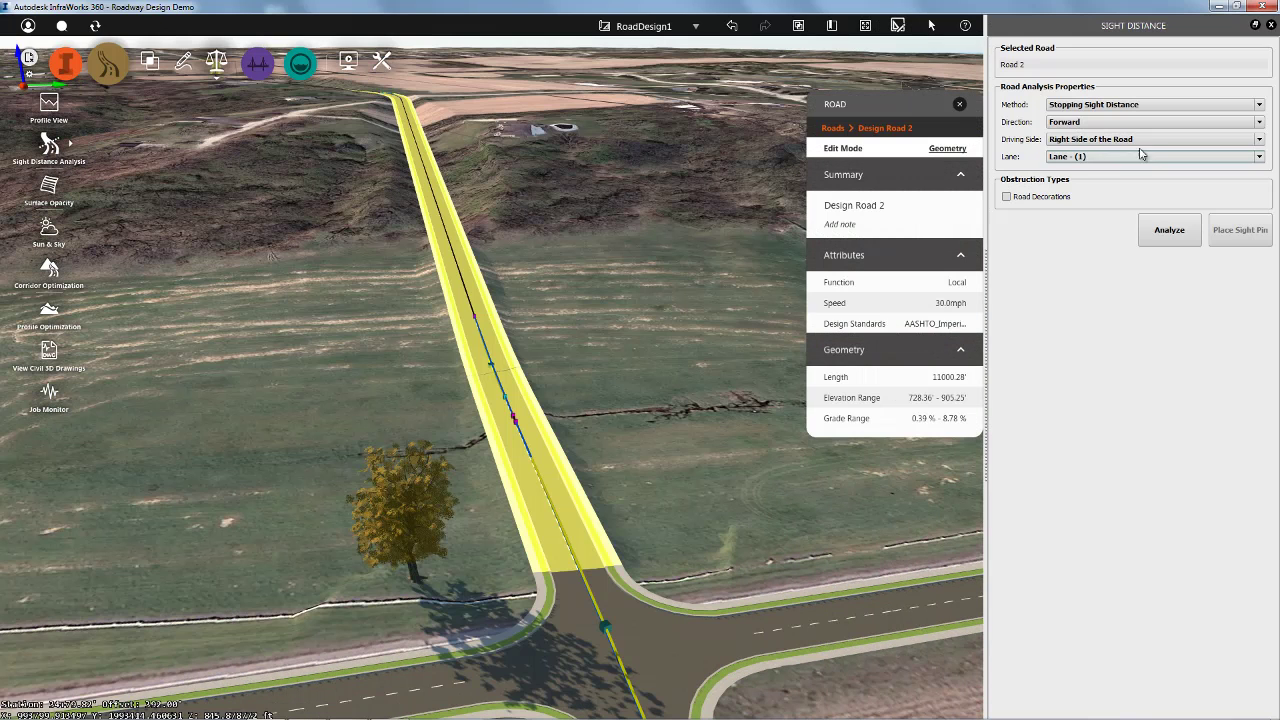
{"action": "left_click", "coordinate": [1260, 105]}
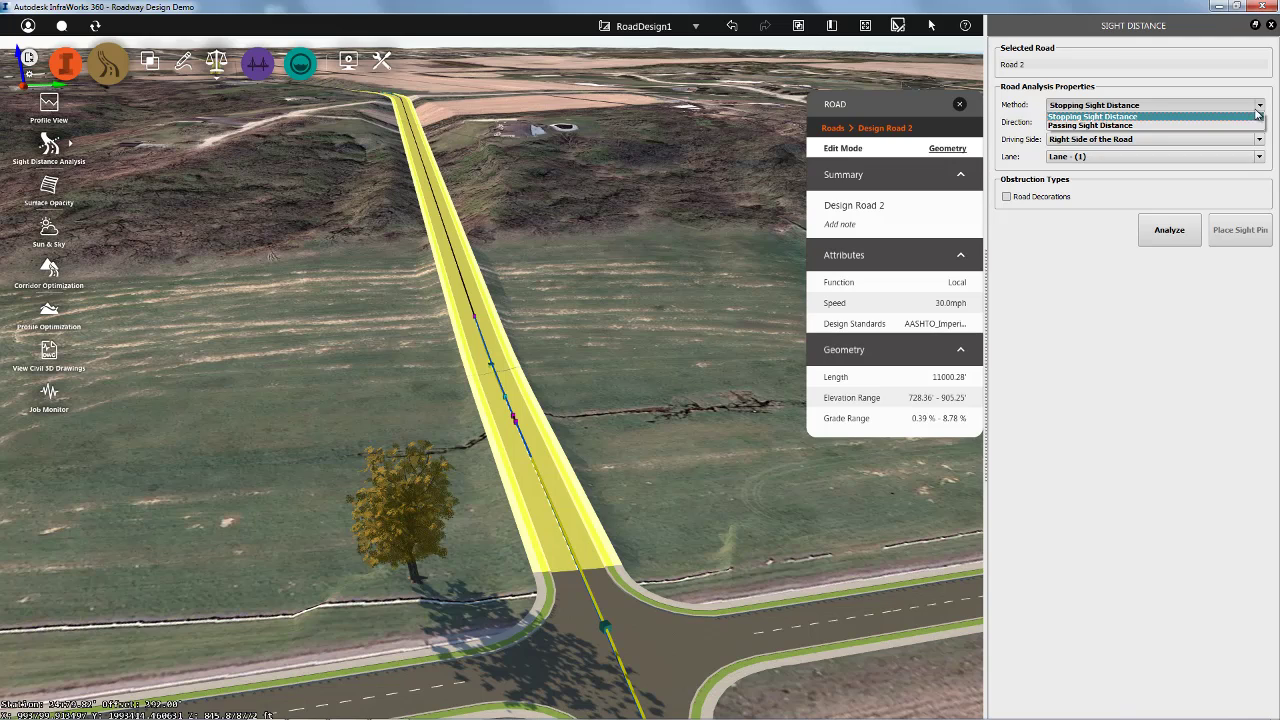
{"action": "left_click", "coordinate": [1200, 125]}
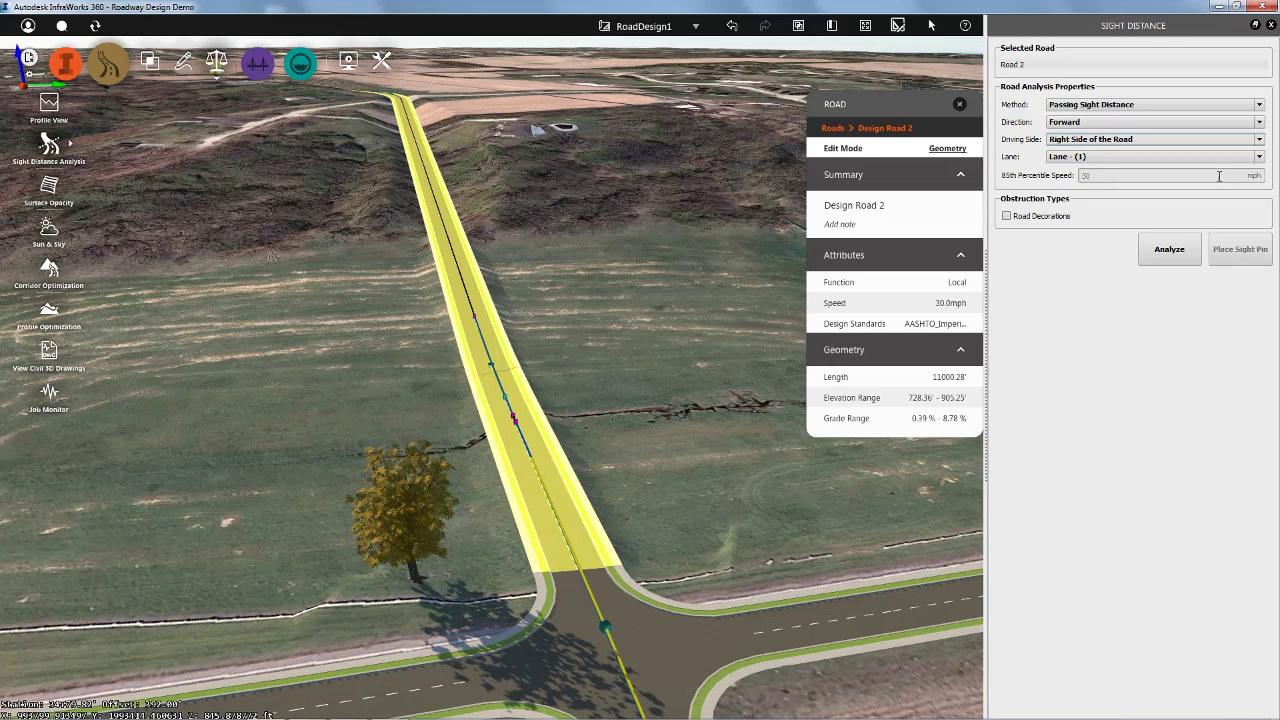
{"action": "left_click", "coordinate": [1172, 250]}
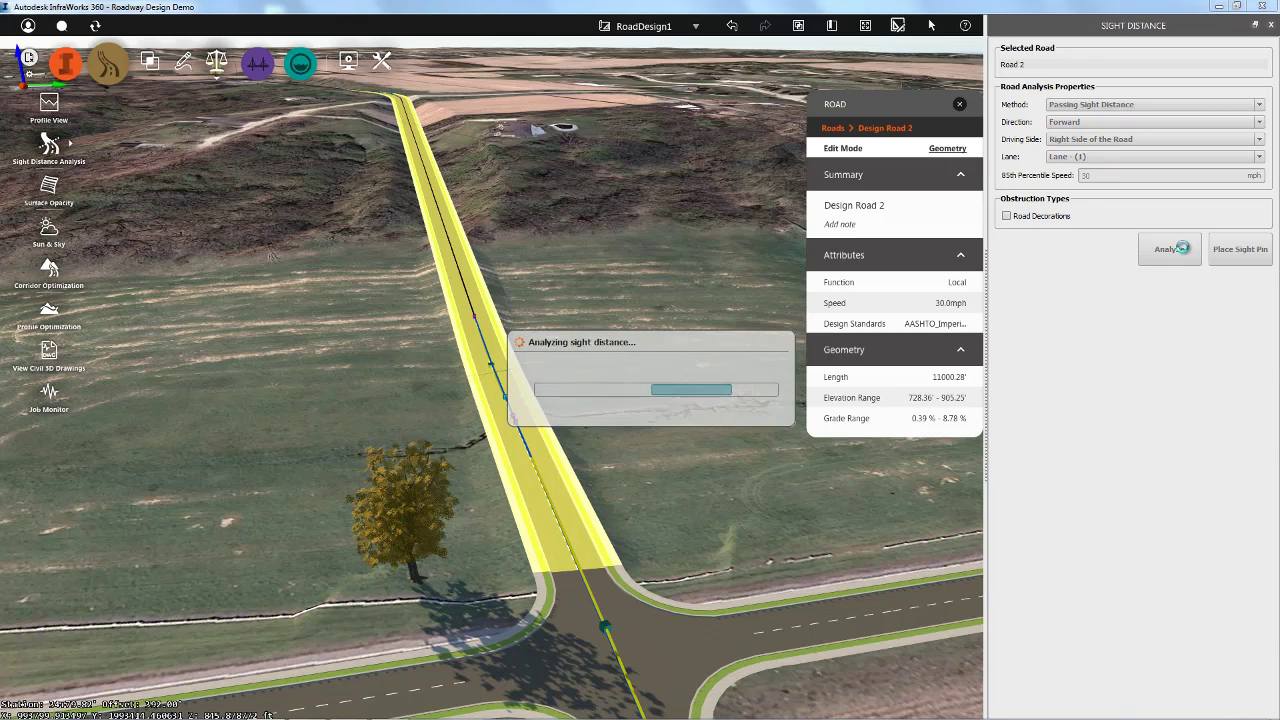
- Examine the sight clear and sight failure zones along the road through the curve and the straight section before it
{"action": "double_click", "coordinate": [406, 108]}
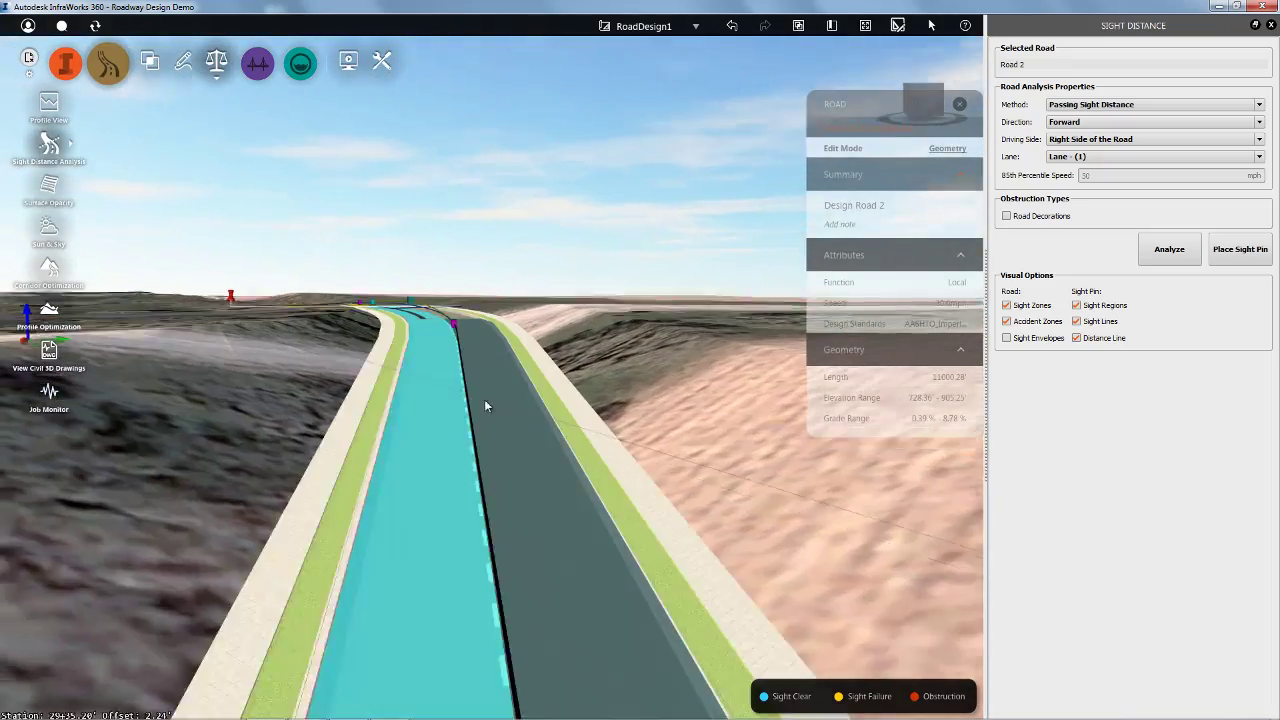
{"action": "left_click_drag", "start_coordinate": [484, 400], "coordinate": [874, 457]}
{"action": "scroll", "coordinate": [728, 458], "scroll_direction": "down", "scroll_amount": 6}
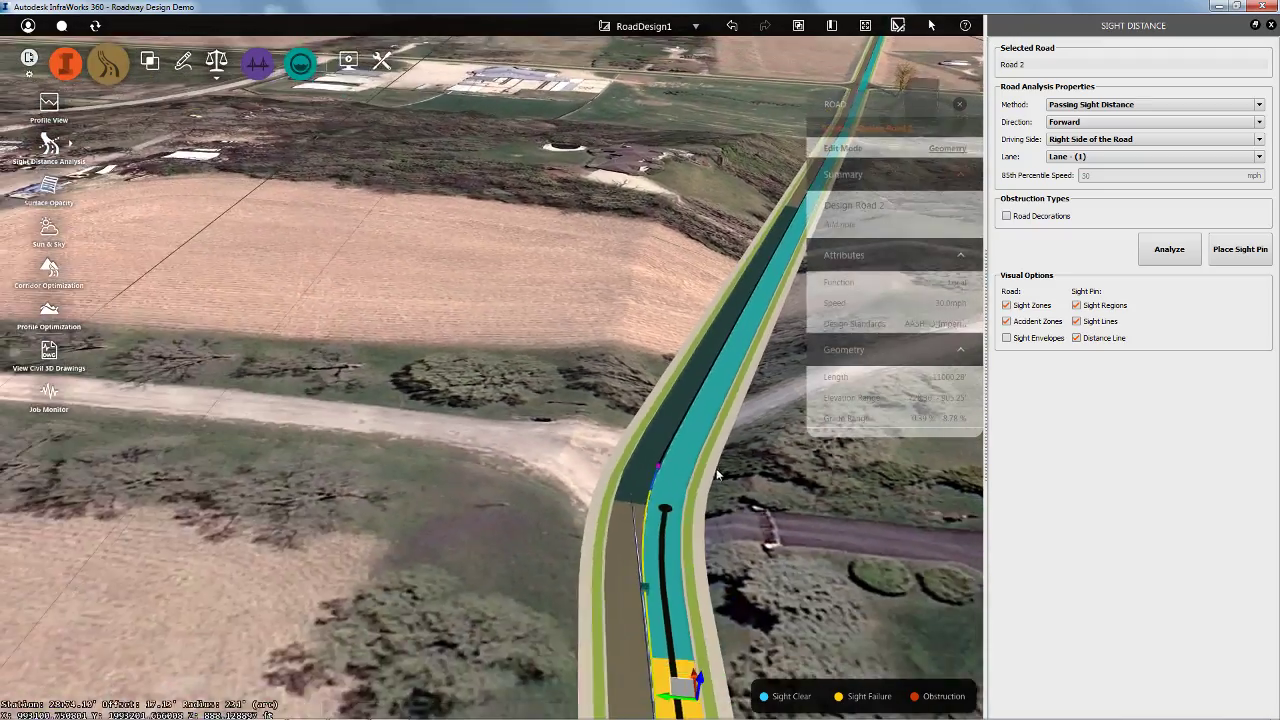
{"action": "scroll", "coordinate": [718, 474], "scroll_direction": "down", "scroll_amount": 3}
{"action": "middle_click_drag", "start_coordinate": [770, 508], "coordinate": [637, 258]}
{"action": "scroll", "coordinate": [633, 262], "scroll_direction": "down", "scroll_amount": 2}
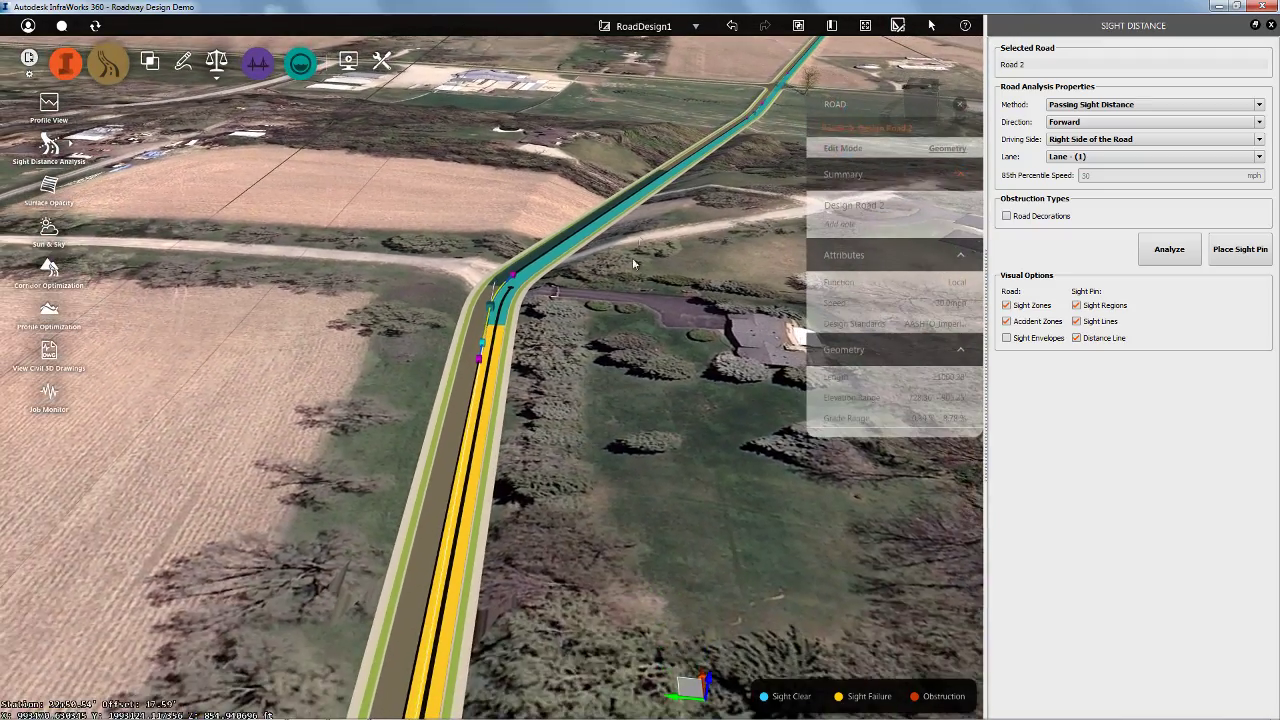
{"action": "middle_click_drag", "start_coordinate": [605, 408], "coordinate": [625, 238]}
{"action": "scroll", "coordinate": [594, 326], "scroll_direction": "down", "scroll_amount": 2}
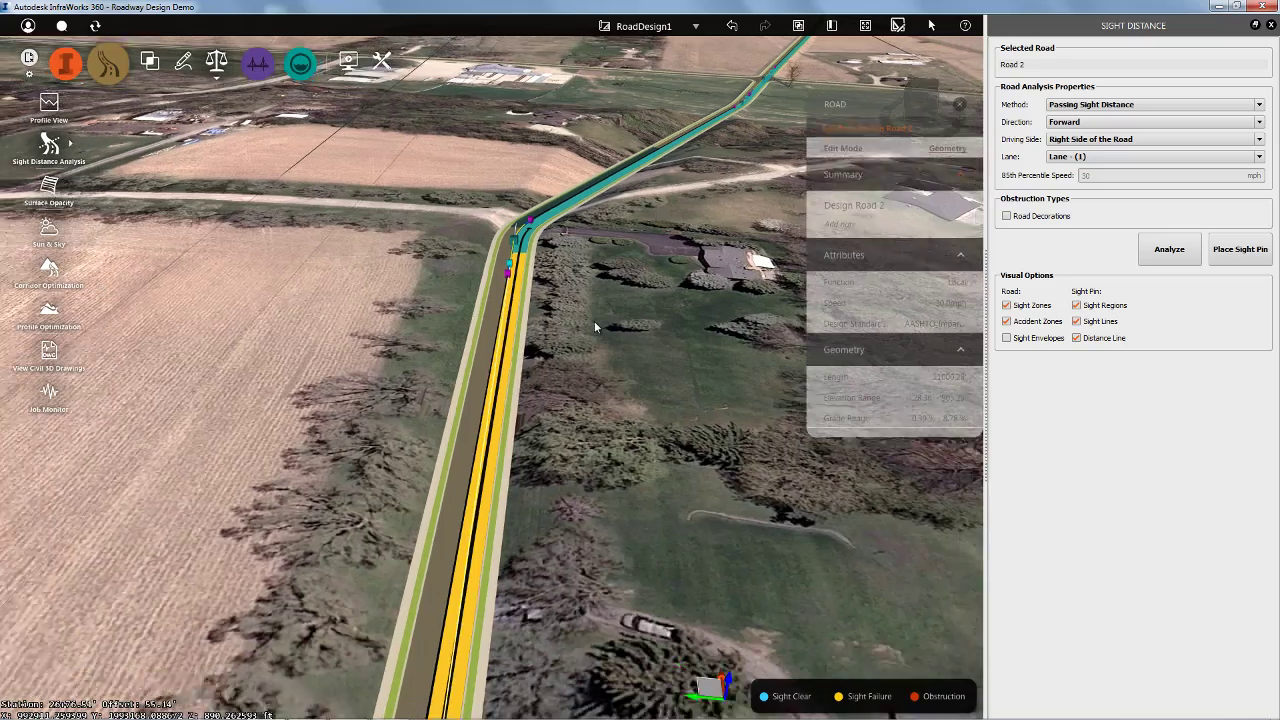
{"action": "scroll", "coordinate": [598, 355], "scroll_direction": "down", "scroll_amount": 5}
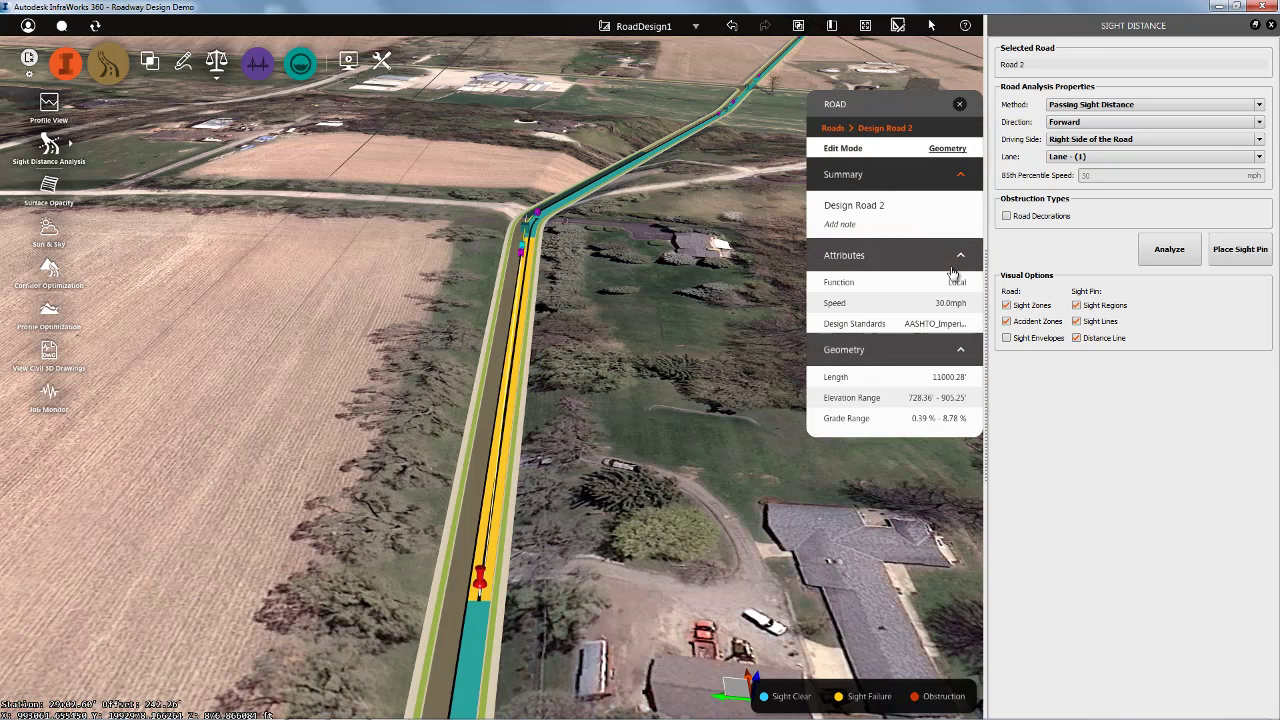
- Place the sight pin in the failure zone on the straight before the curve, and briefly show the sight envelopes
{"action": "left_click", "coordinate": [1225, 251]}
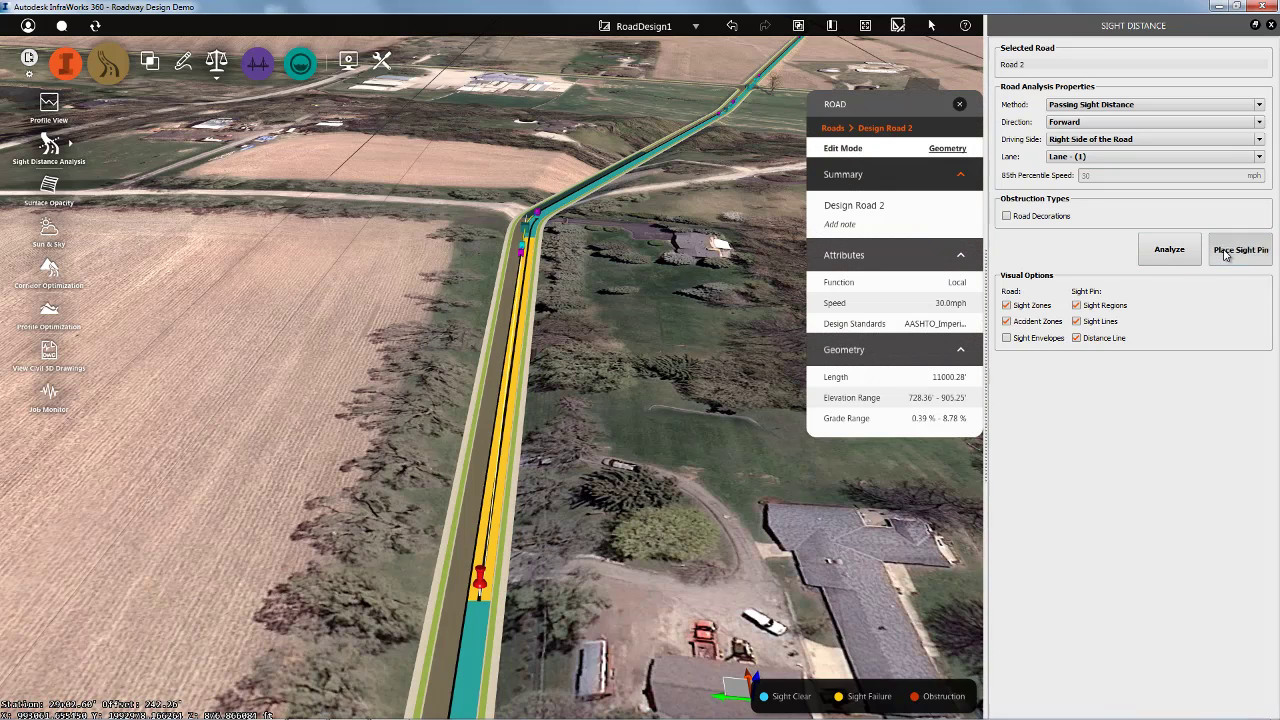
{"action": "left_click", "coordinate": [503, 437]}
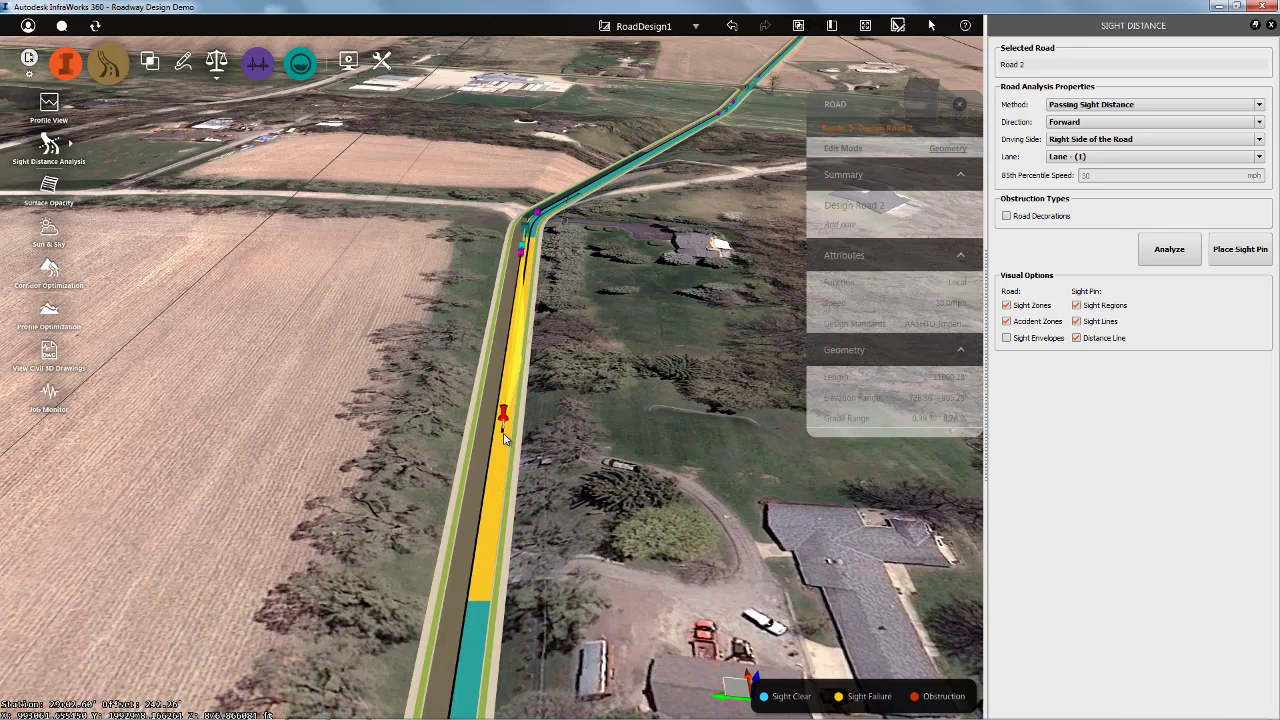
{"action": "left_click", "coordinate": [1006, 338]}
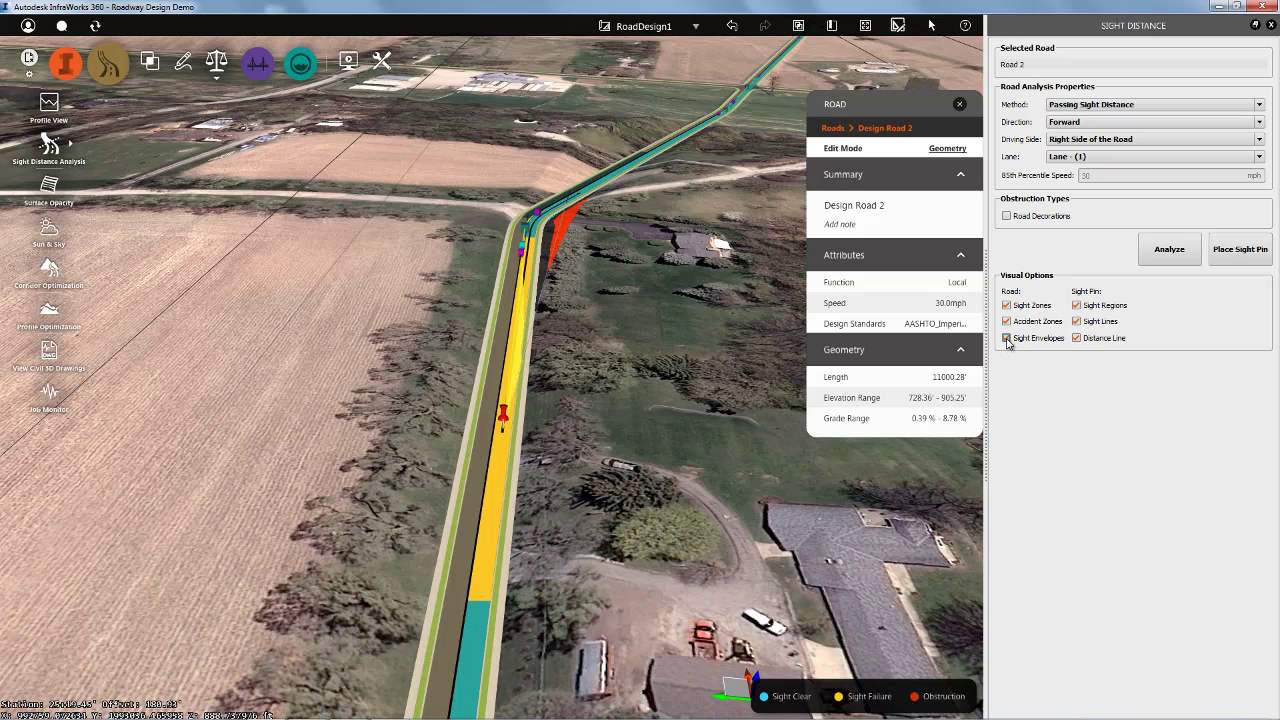
{"action": "left_click", "coordinate": [1006, 338]}
- Place the sight pin at the start of the curve and inspect its sight lines and obstruction area up close
{"action": "left_click", "coordinate": [1239, 249]}
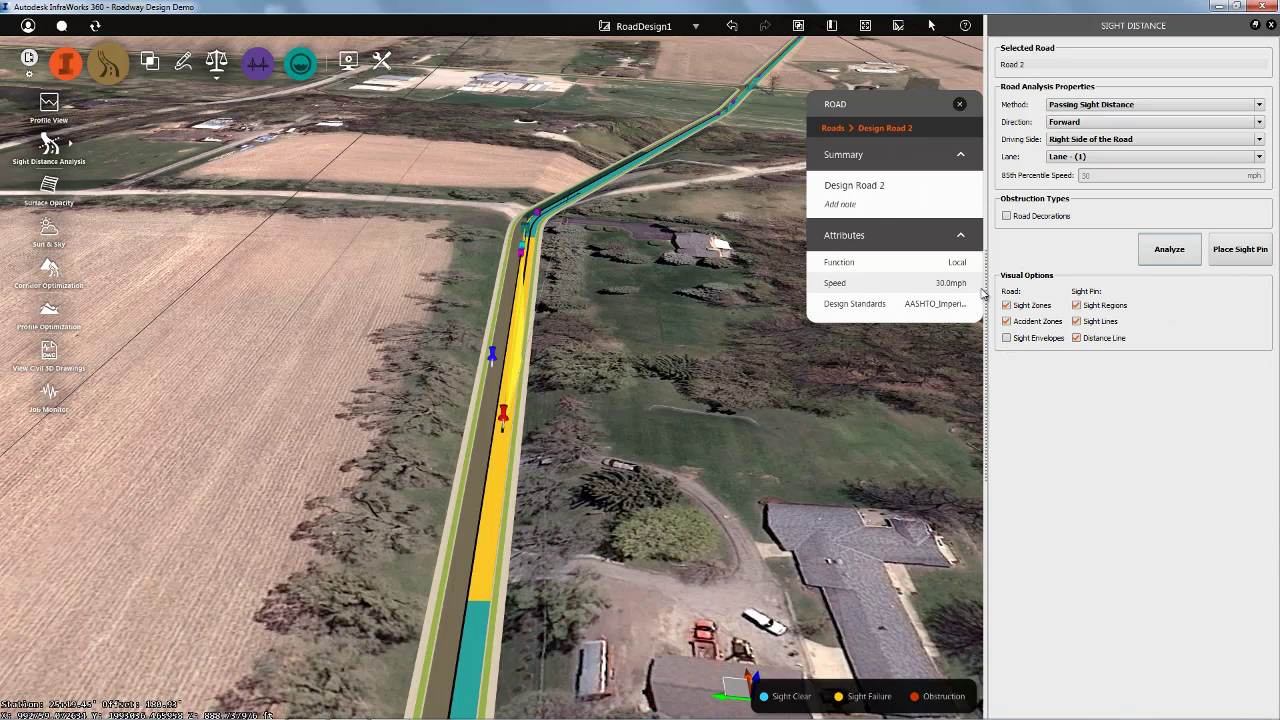
{"action": "left_click", "coordinate": [525, 272]}
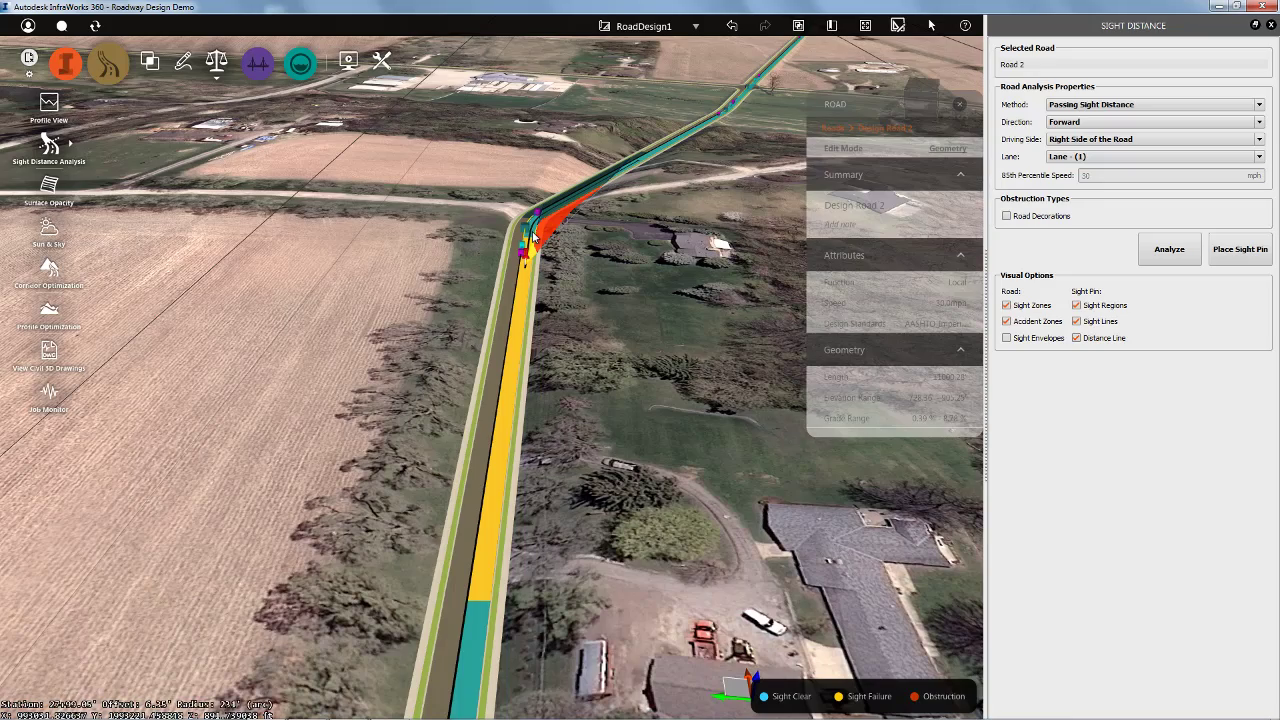
{"action": "double_click", "coordinate": [532, 233]}
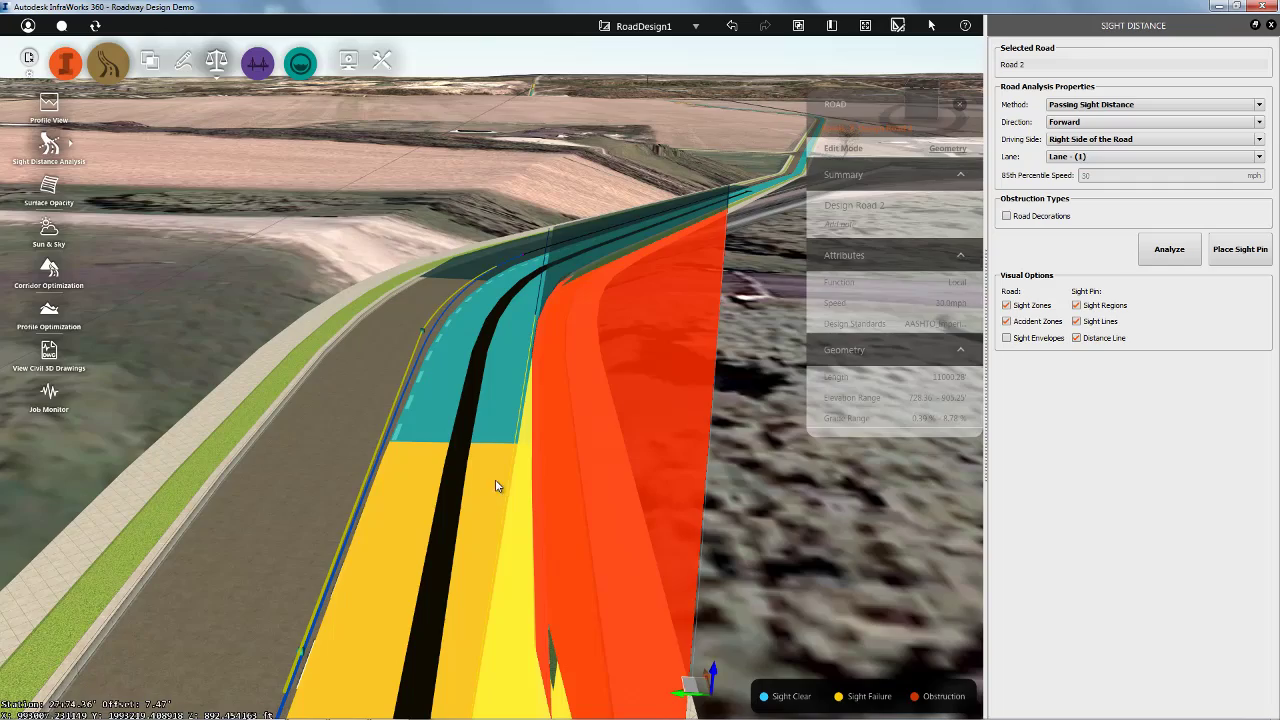
- Place the sight pin in the sight failure zone on the straight farmland section of the road, ahead of the vertical curve
{"action": "left_click_drag", "start_coordinate": [496, 482], "coordinate": [503, 459]}
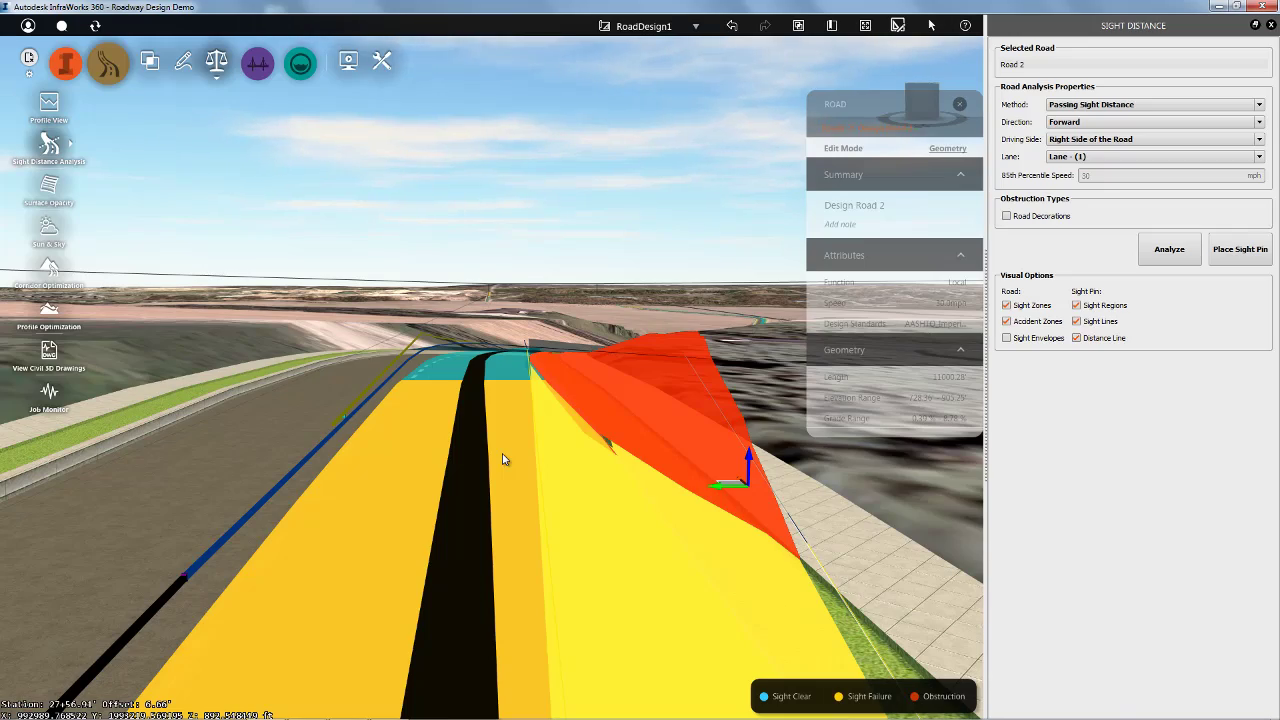
{"action": "left_click_drag", "start_coordinate": [503, 455], "coordinate": [506, 505]}
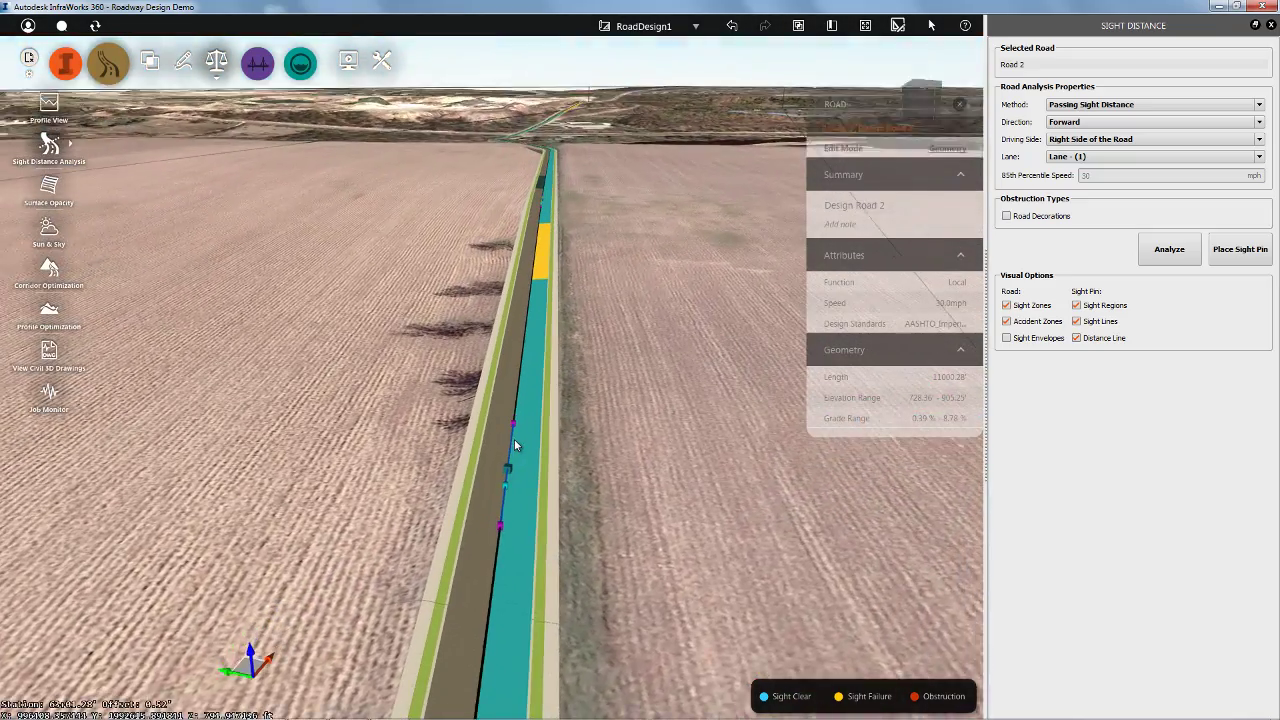
{"action": "double_click", "coordinate": [548, 242]}
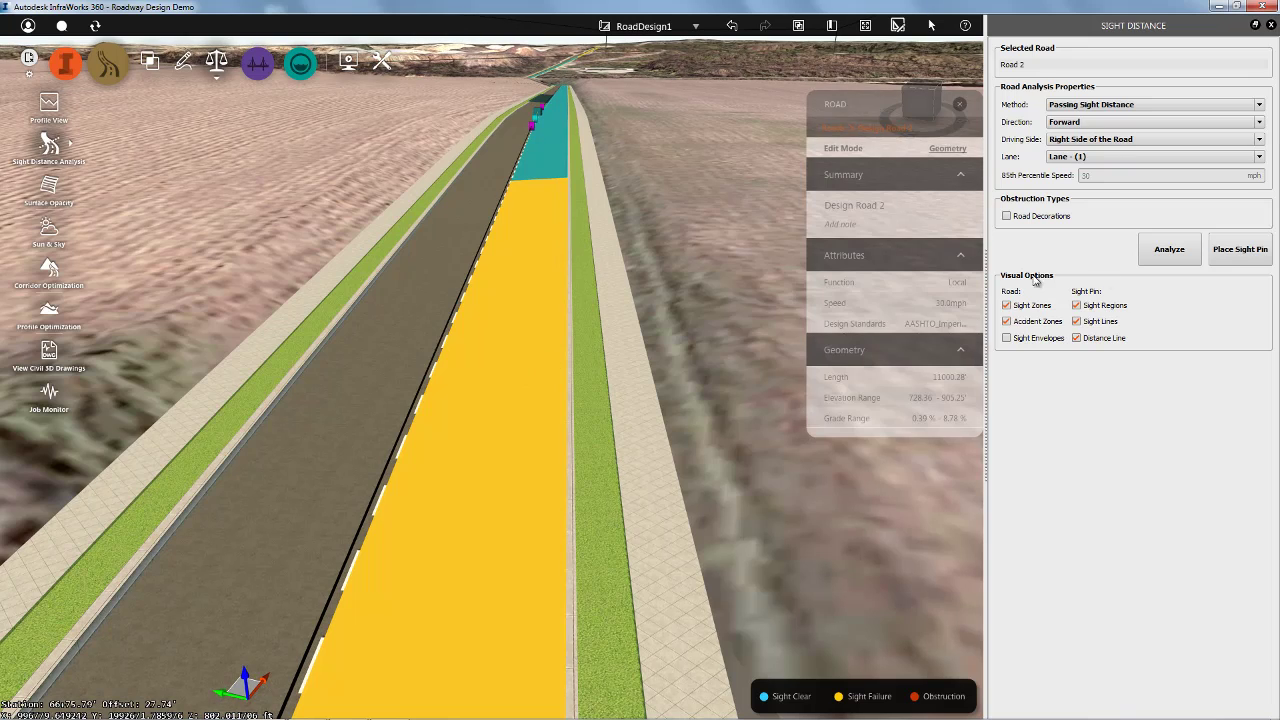
{"action": "left_click", "coordinate": [1240, 249]}
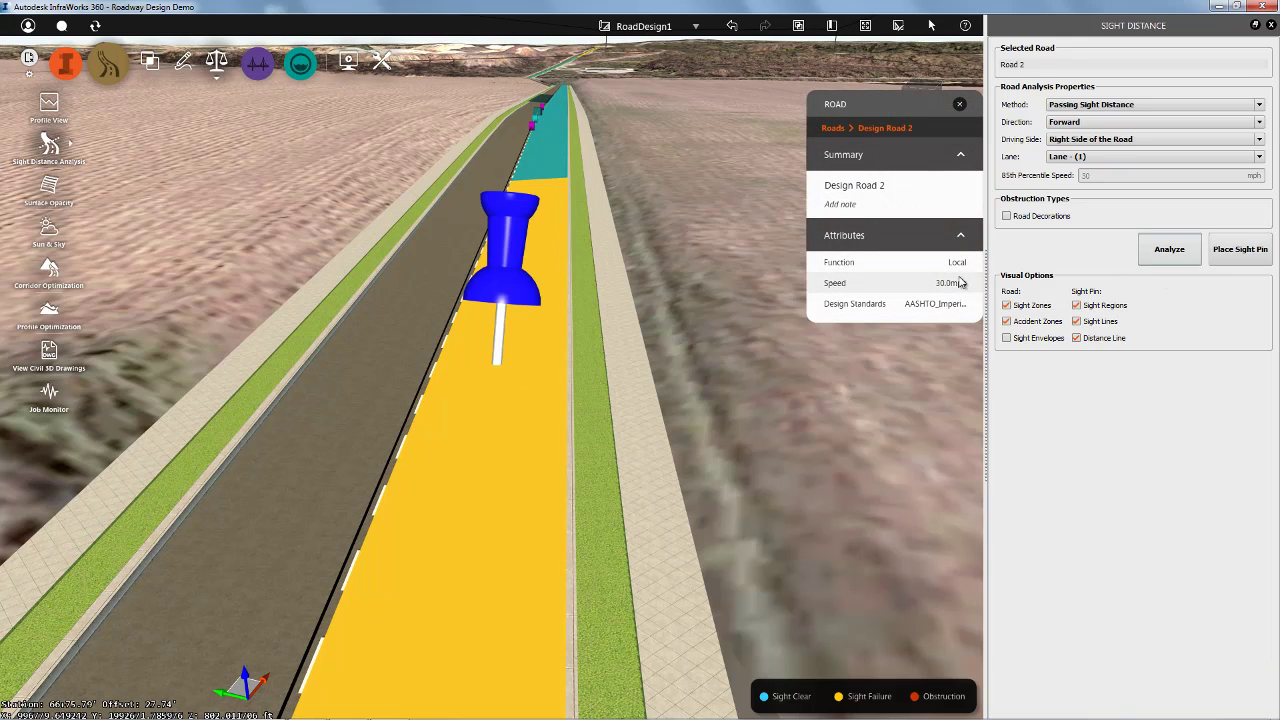
{"action": "left_click", "coordinate": [479, 497]}
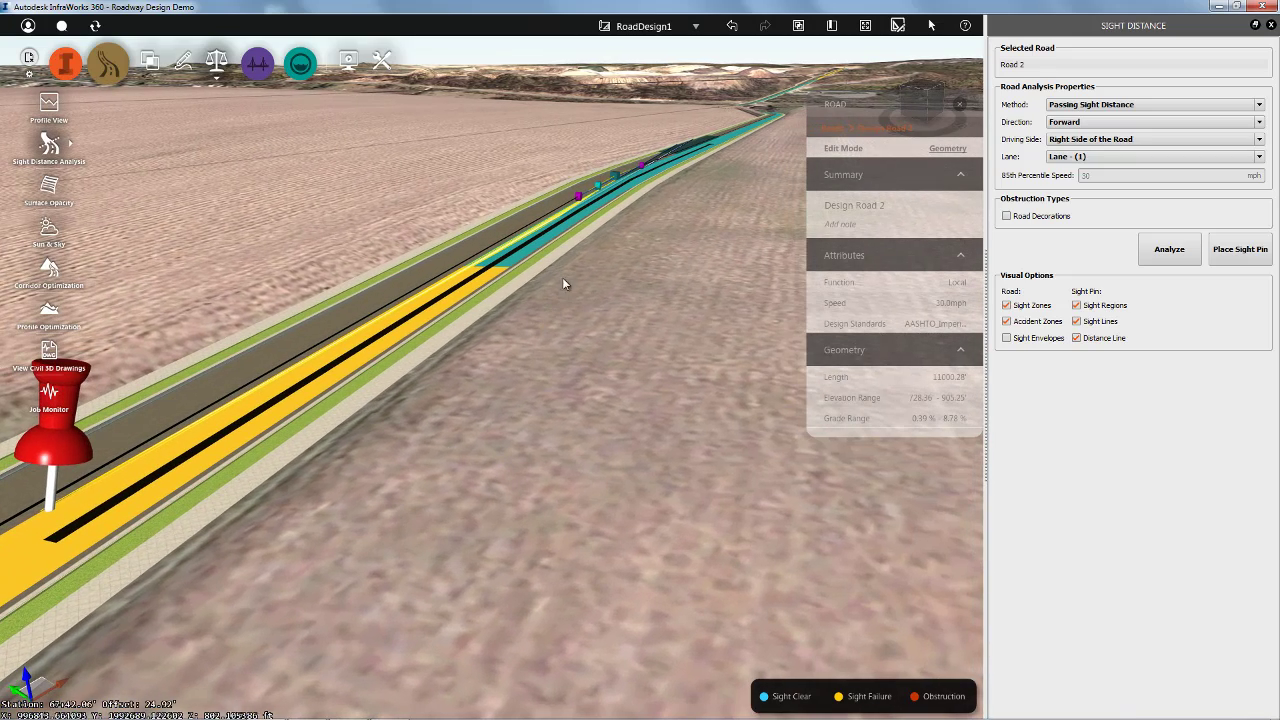
- Set the length of the vertical curve beyond the failure zone to 1000 ft and rerun the road's passing sight distance analysis
{"action": "left_click", "coordinate": [580, 196]}
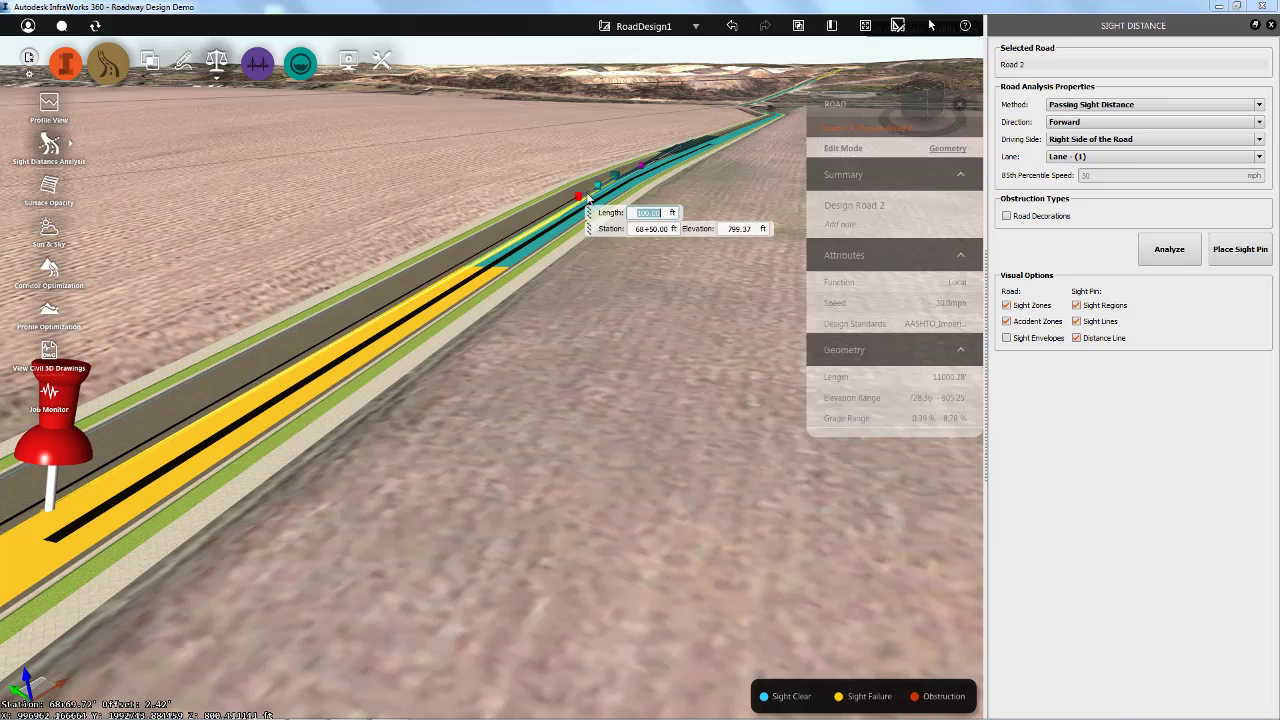
{"action": "type", "text": "1000"}
{"action": "key", "text": "Return"}
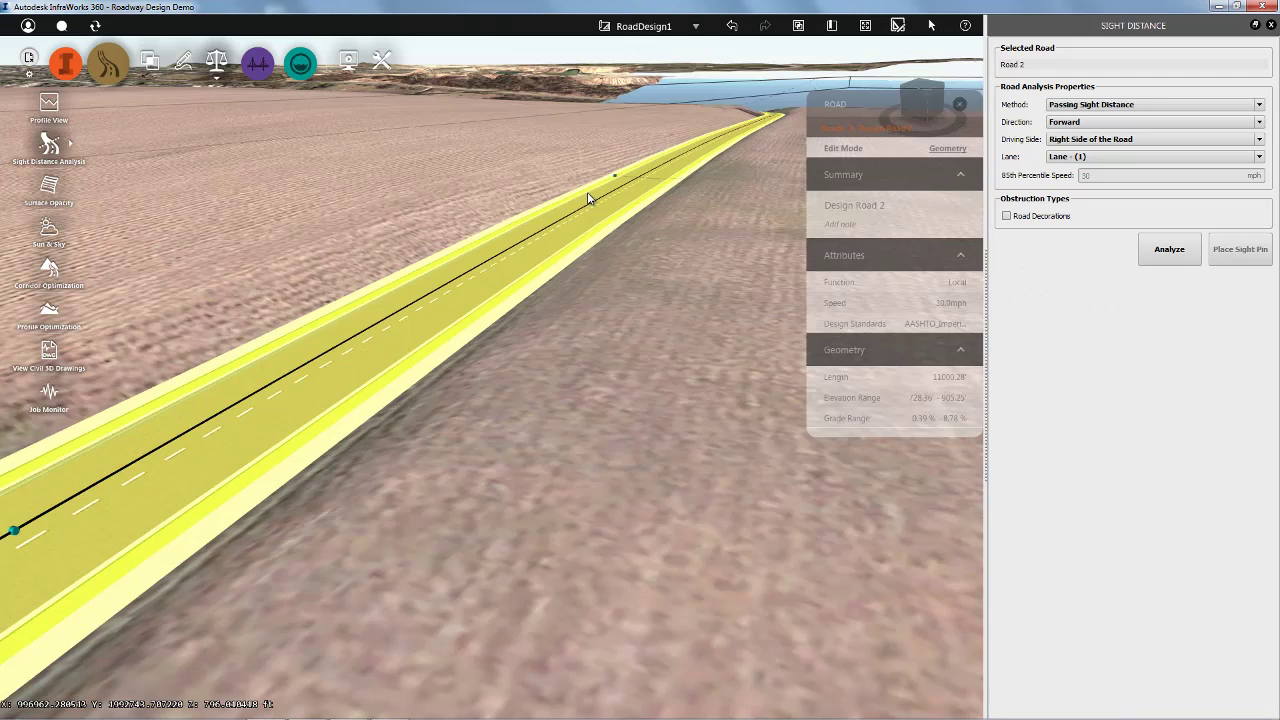
{"action": "left_click", "coordinate": [1170, 252]}
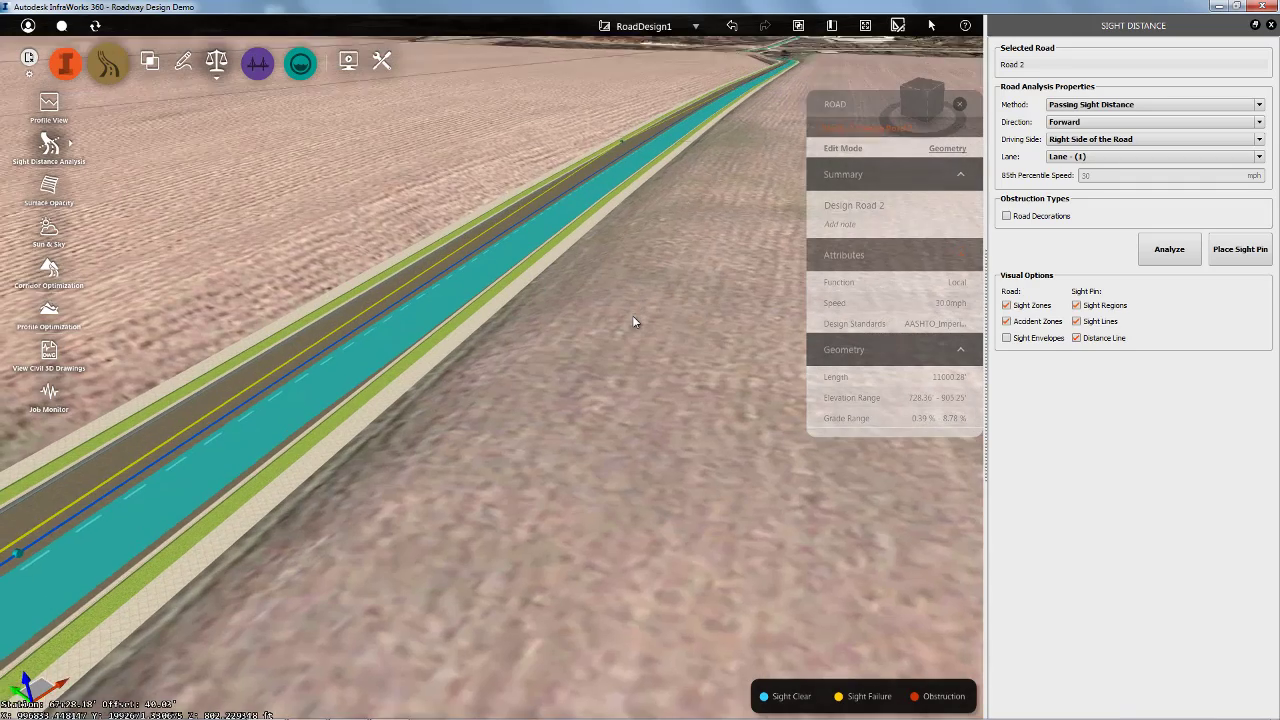
{"action": "left_click_drag", "start_coordinate": [633, 317], "coordinate": [631, 299]}
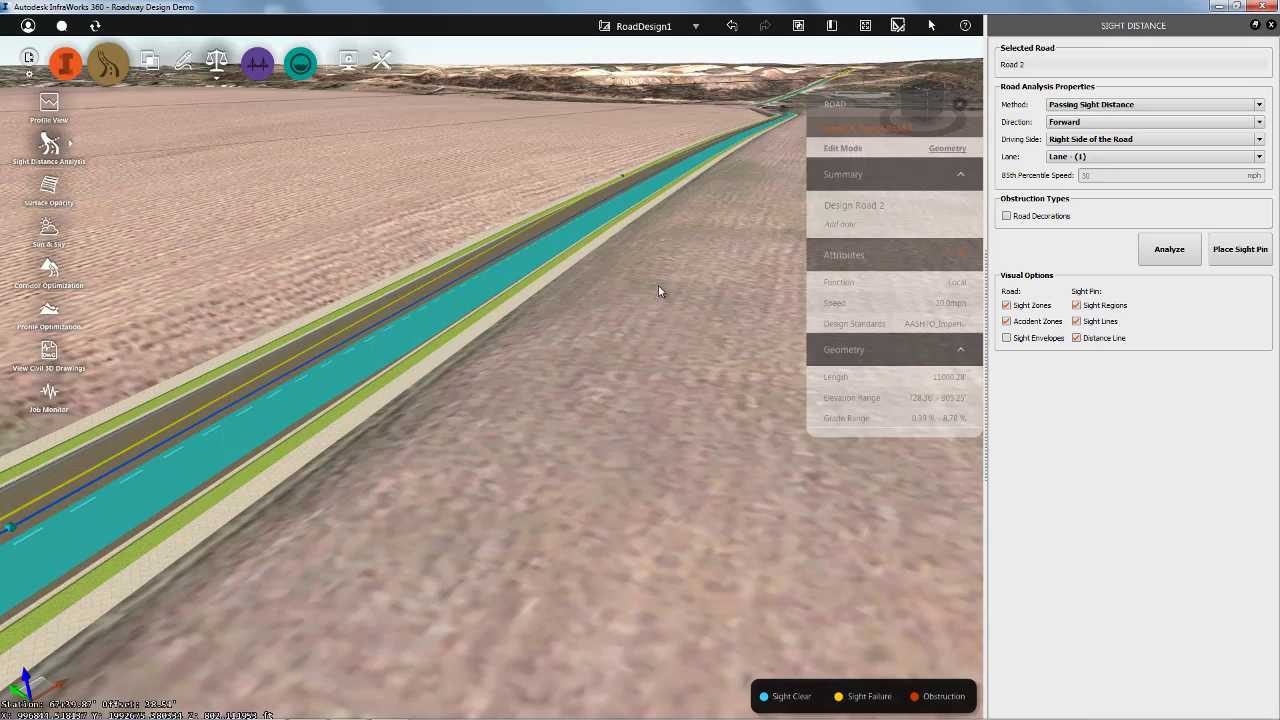
{"action": "left_click", "coordinate": [1272, 25]}
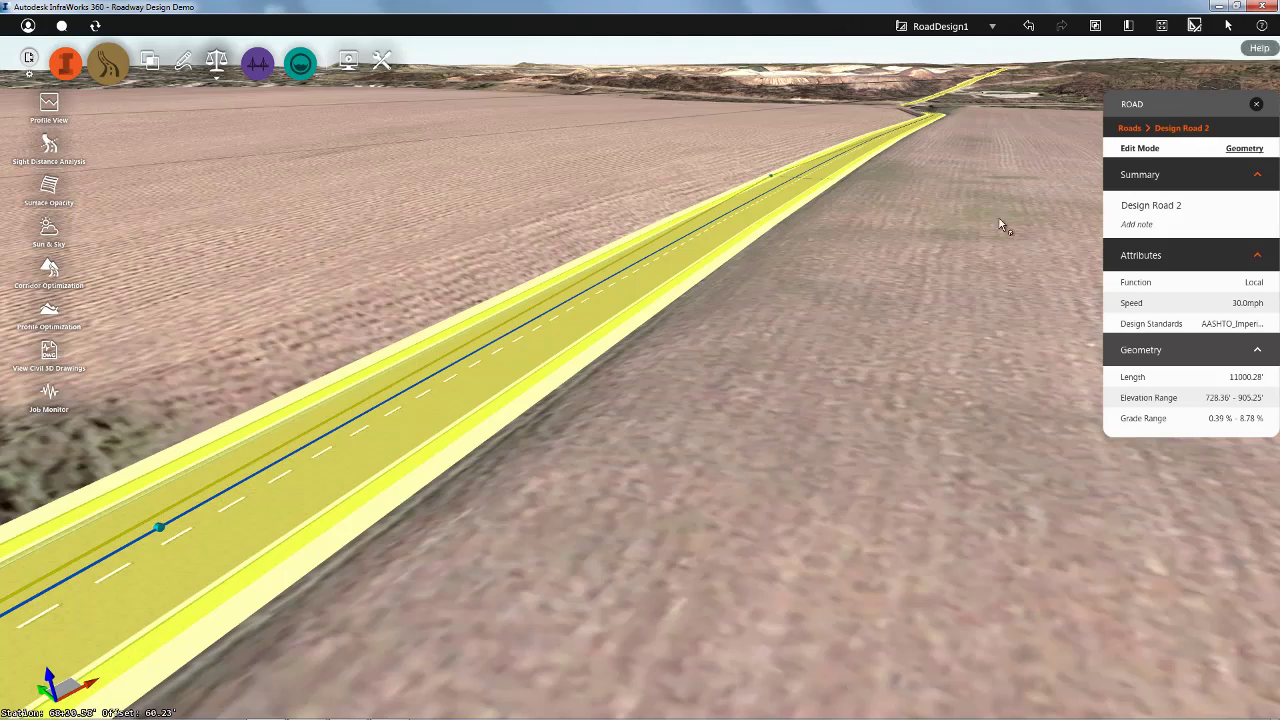
- Change the design vehicle of the four-way intersection beside the tree to SU-30
{"action": "left_click_drag", "start_coordinate": [803, 366], "coordinate": [449, 347]}
{"action": "scroll", "coordinate": [449, 346], "scroll_direction": "down", "scroll_amount": 5}
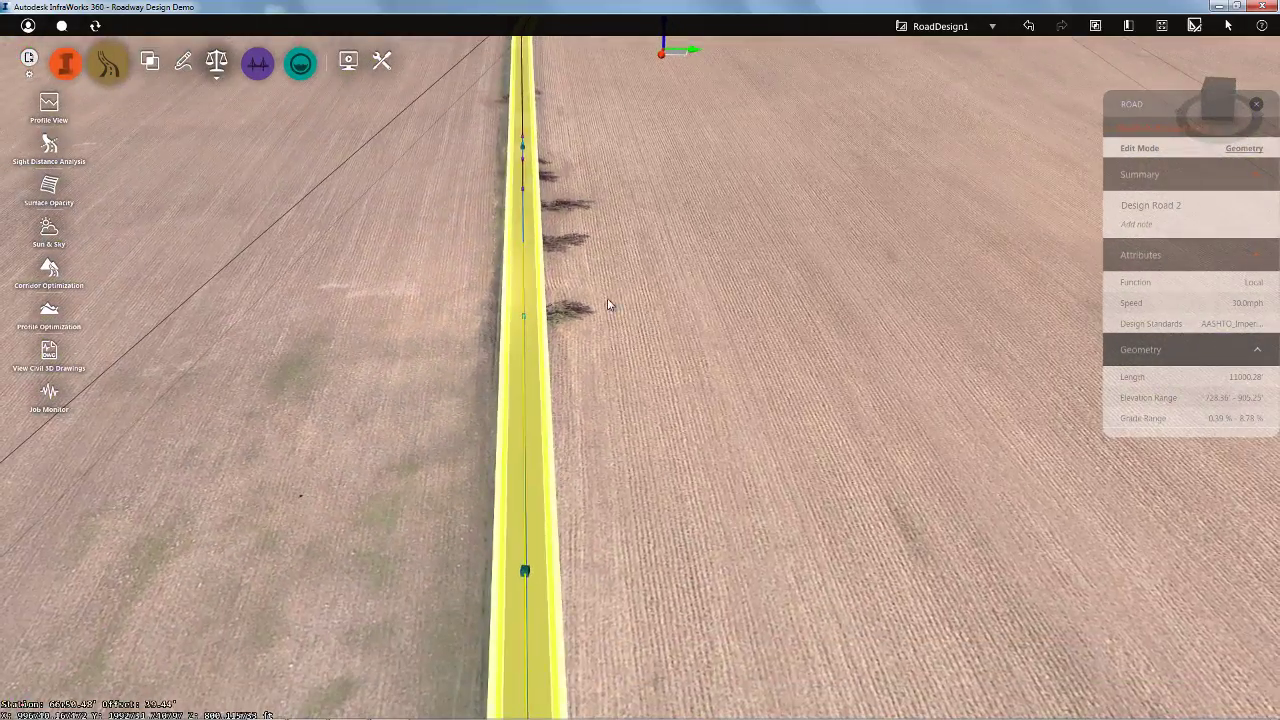
{"action": "left_click_drag", "start_coordinate": [609, 304], "coordinate": [695, 168]}
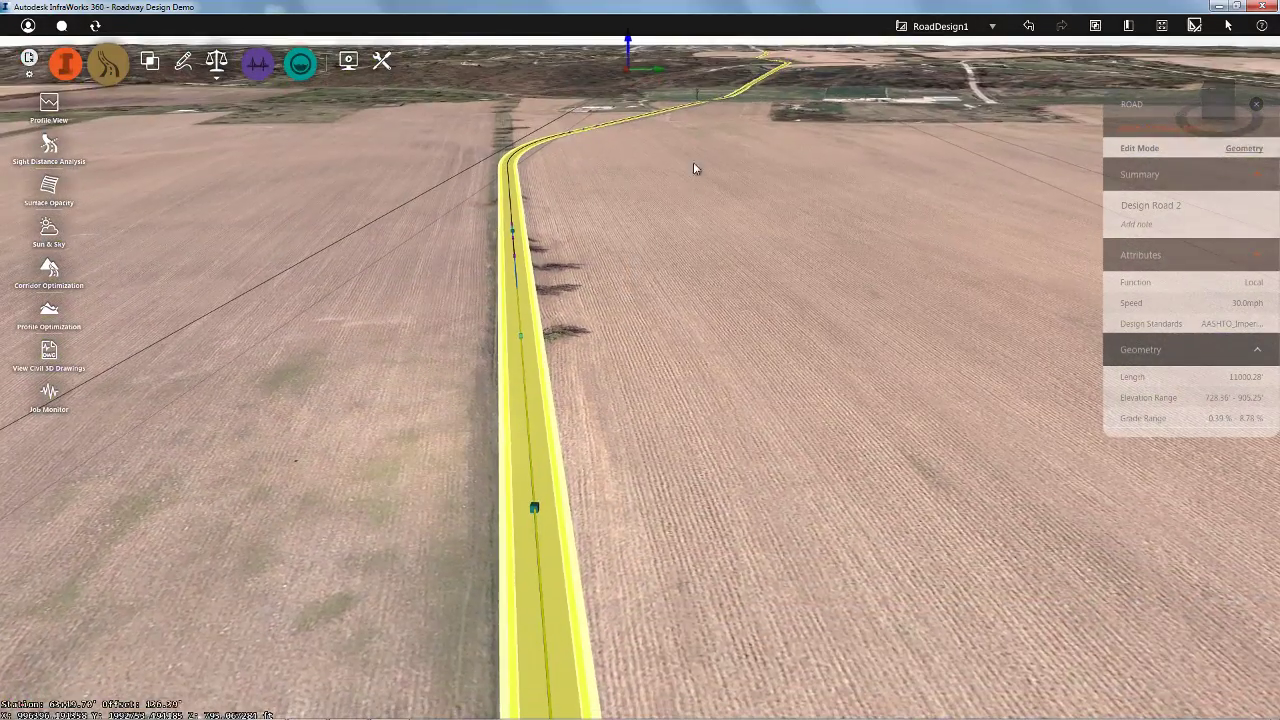
{"action": "double_click", "coordinate": [712, 110]}
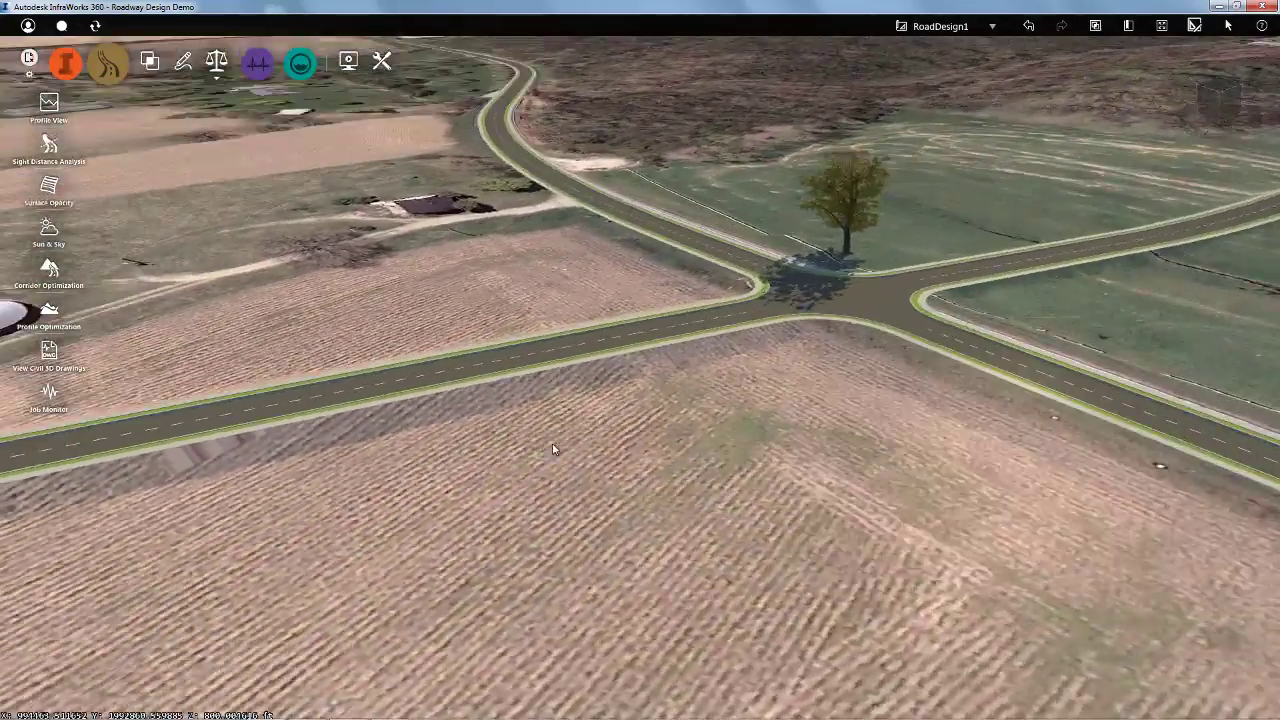
{"action": "left_click_drag", "start_coordinate": [553, 449], "coordinate": [228, 434]}
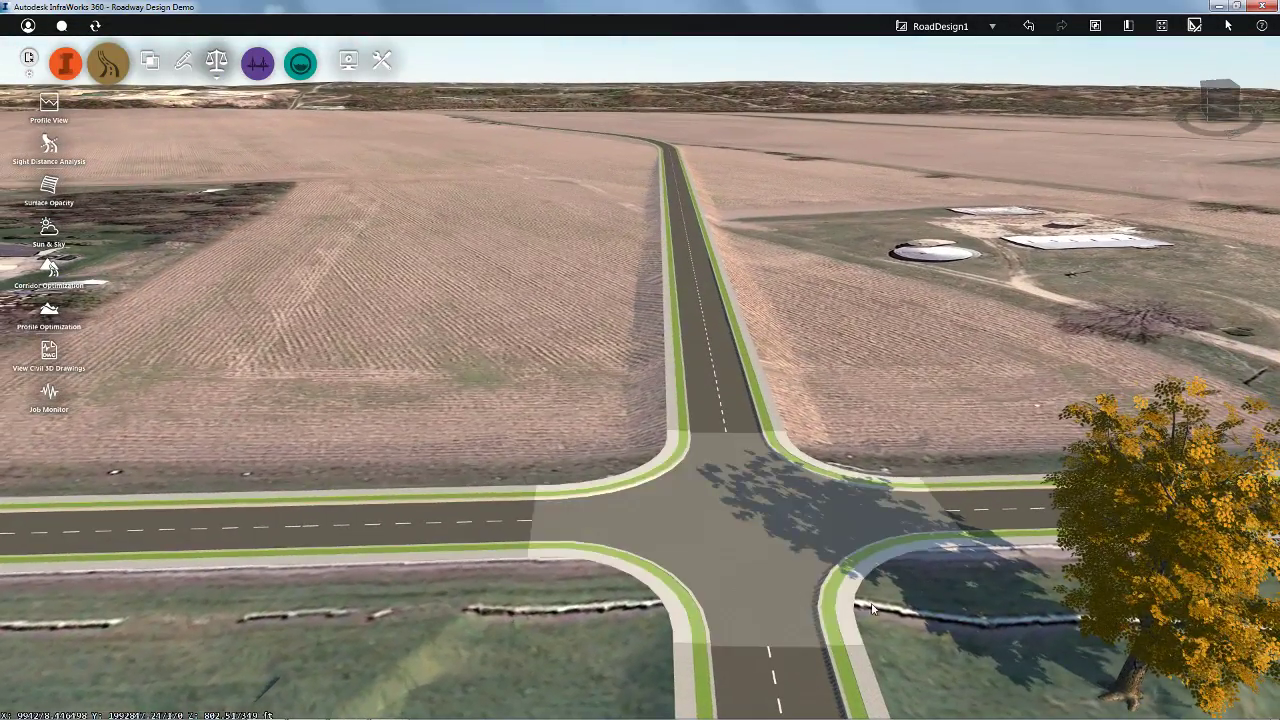
{"action": "middle_click_drag", "start_coordinate": [932, 598], "coordinate": [848, 184]}
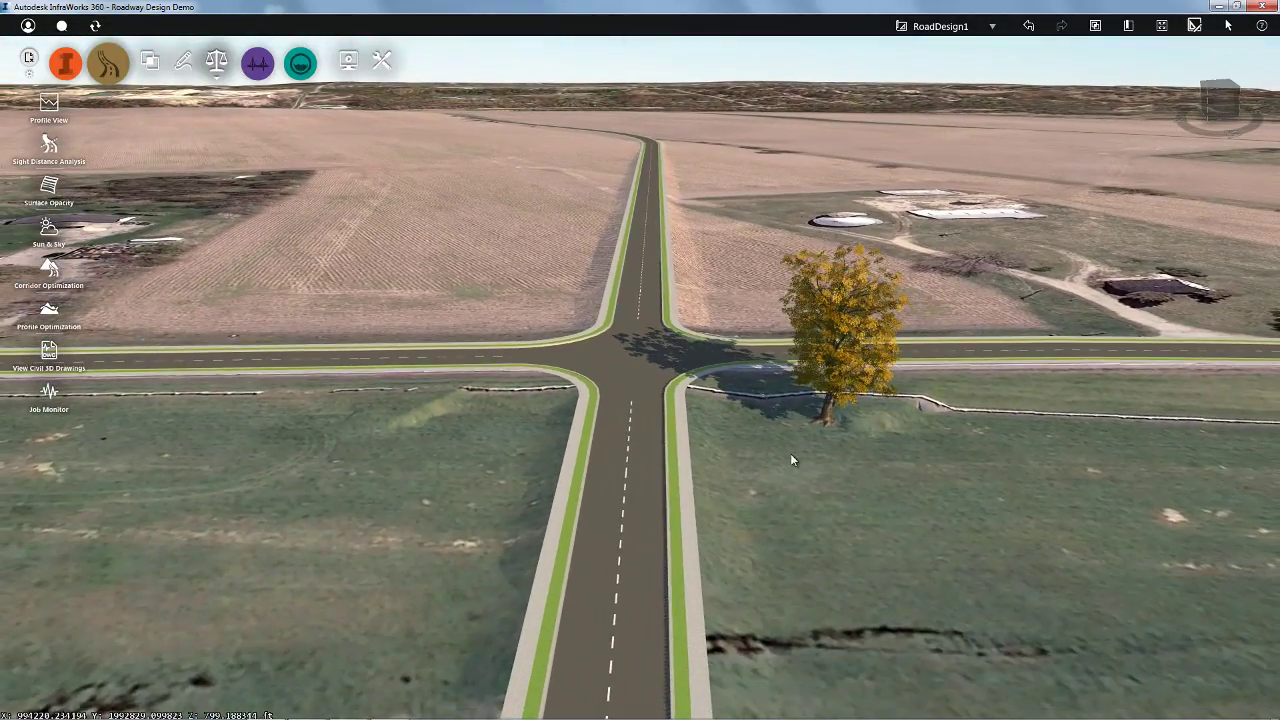
{"action": "left_click_drag", "start_coordinate": [790, 455], "coordinate": [830, 397]}
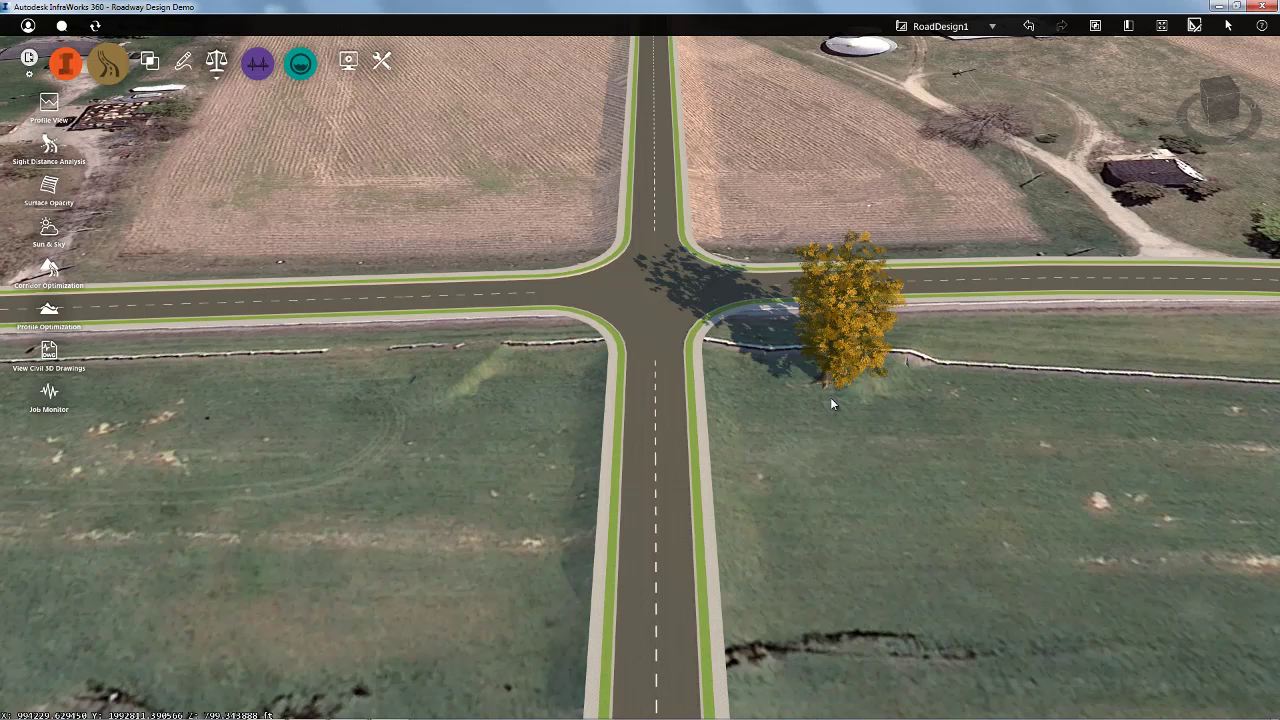
{"action": "left_click", "coordinate": [665, 309]}
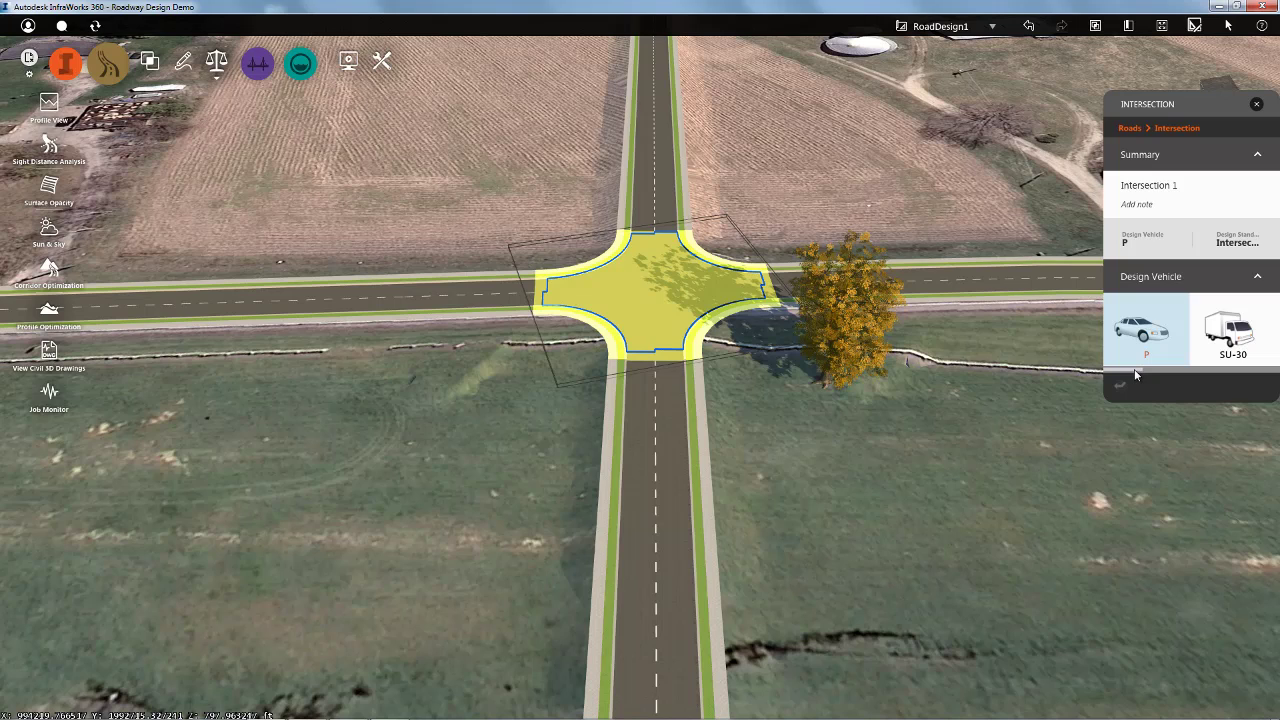
{"action": "mouse_move", "coordinate": [1138, 374]}
{"action": "left_mouse_down"}
{"action": "mouse_move", "coordinate": [1238, 374]}
{"action": "mouse_move", "coordinate": [1155, 370]}
{"action": "left_mouse_up"}
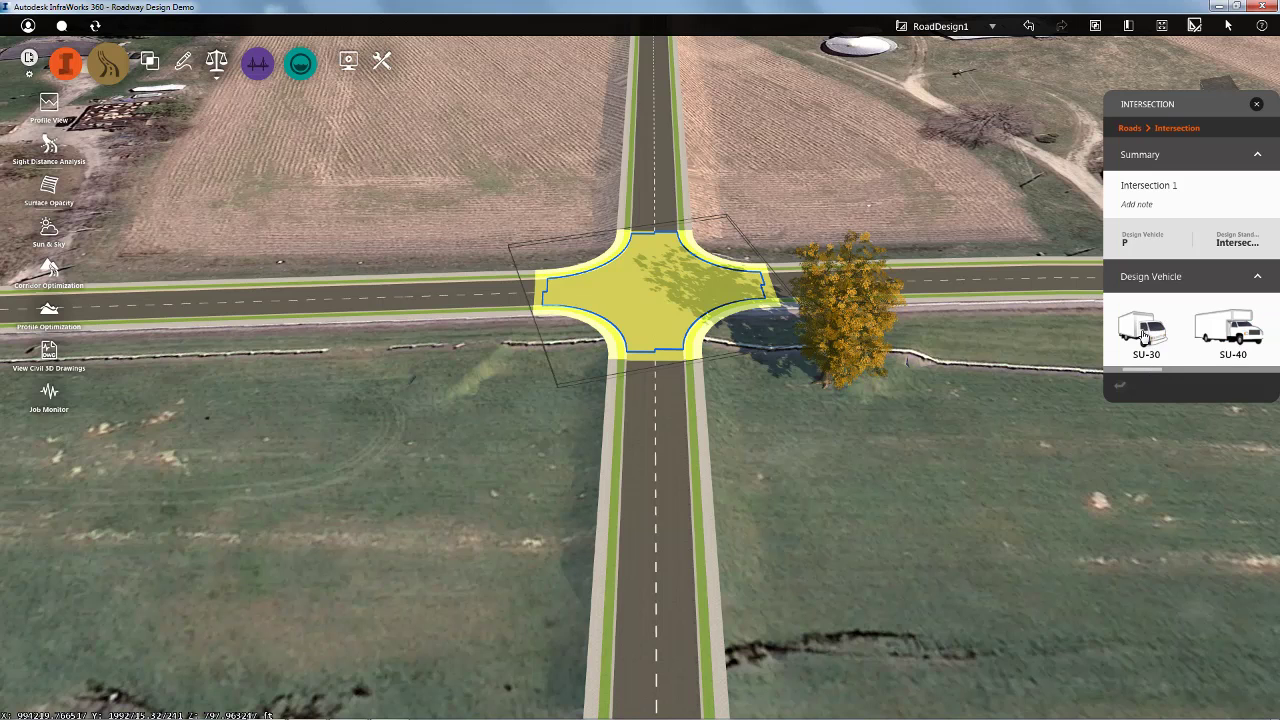
{"action": "left_click", "coordinate": [1143, 332]}
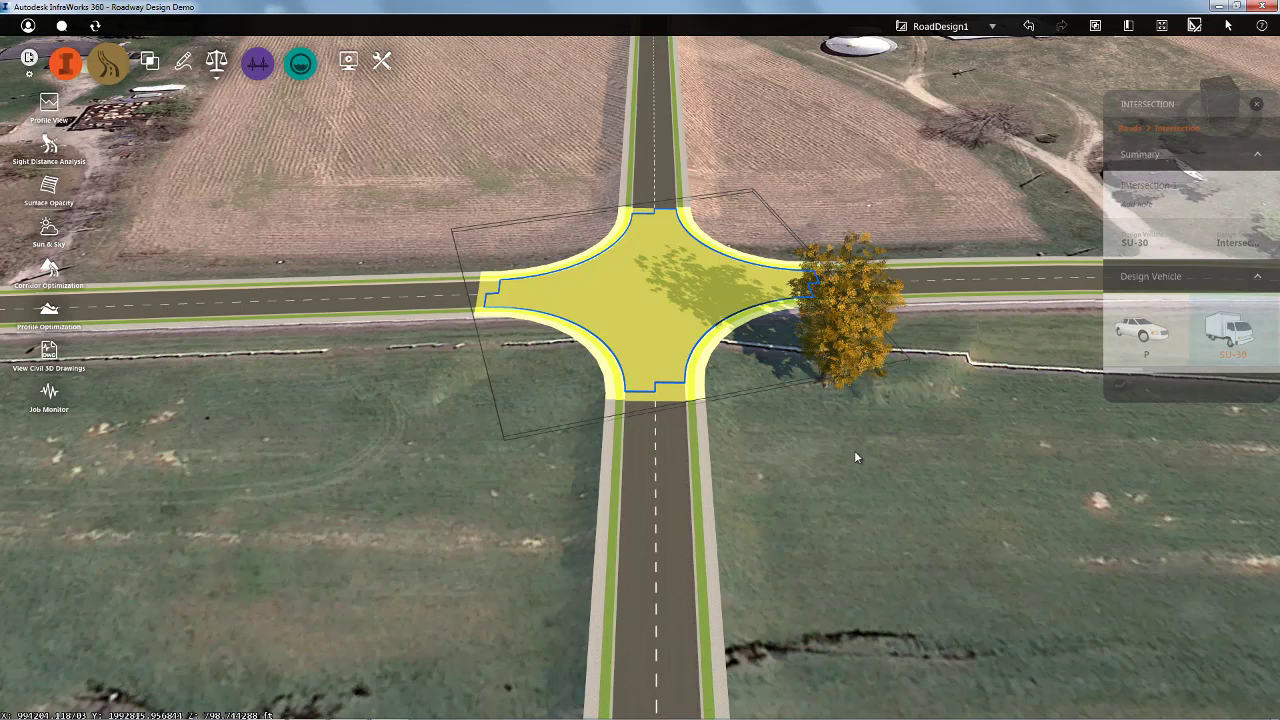
- Add a widening zone to the turning zones on the two opposite approaches of the intersection
{"action": "middle_click_drag", "start_coordinate": [829, 460], "coordinate": [558, 451]}
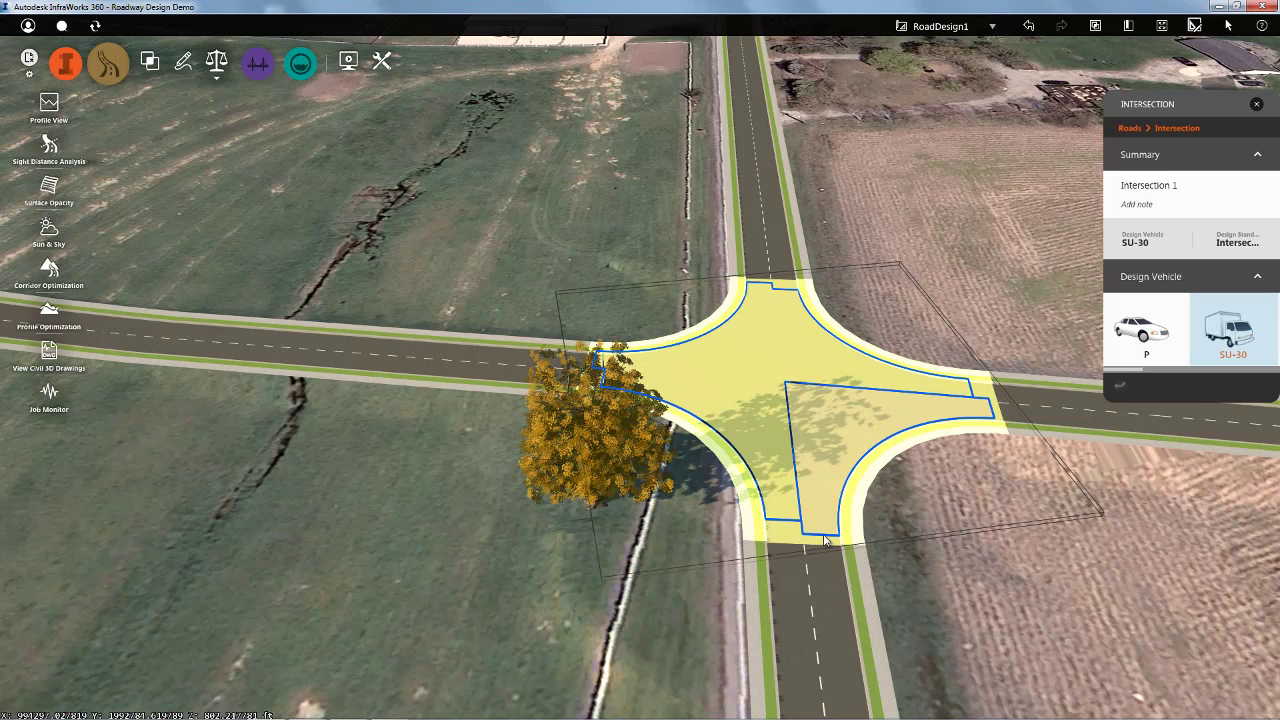
{"action": "left_click", "coordinate": [825, 540]}
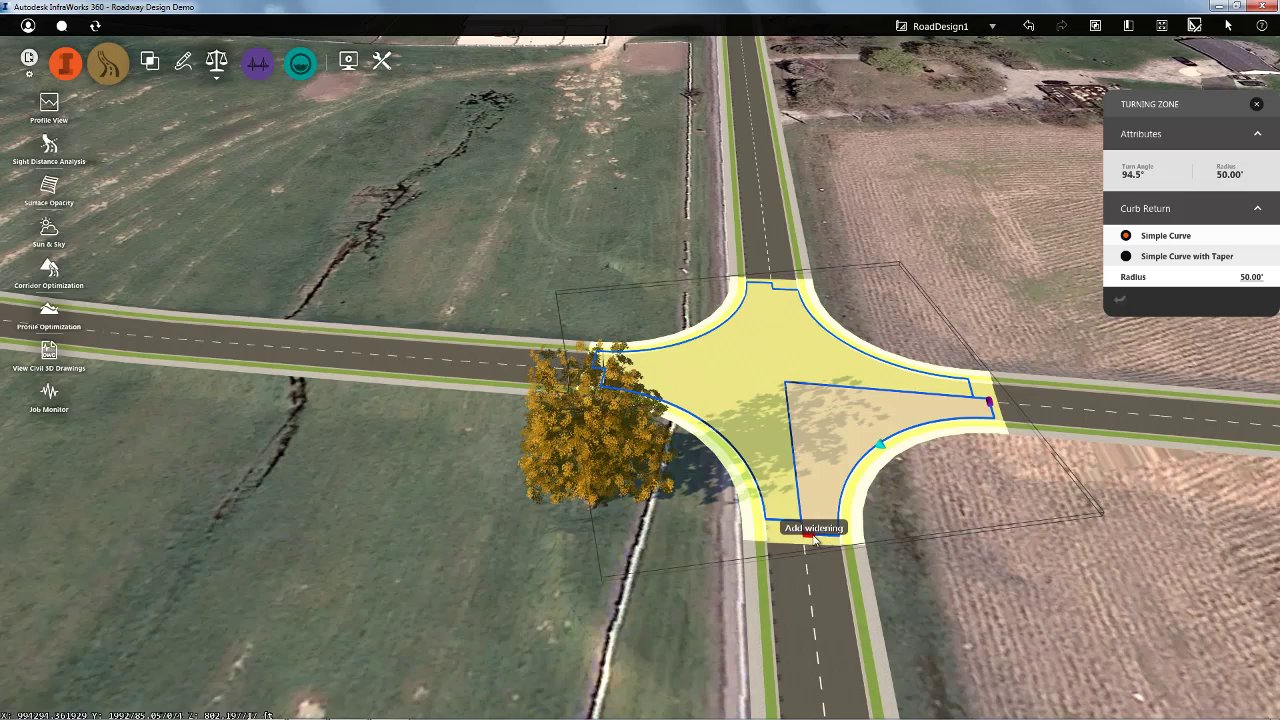
{"action": "left_click_drag", "start_coordinate": [812, 575], "coordinate": [834, 683]}
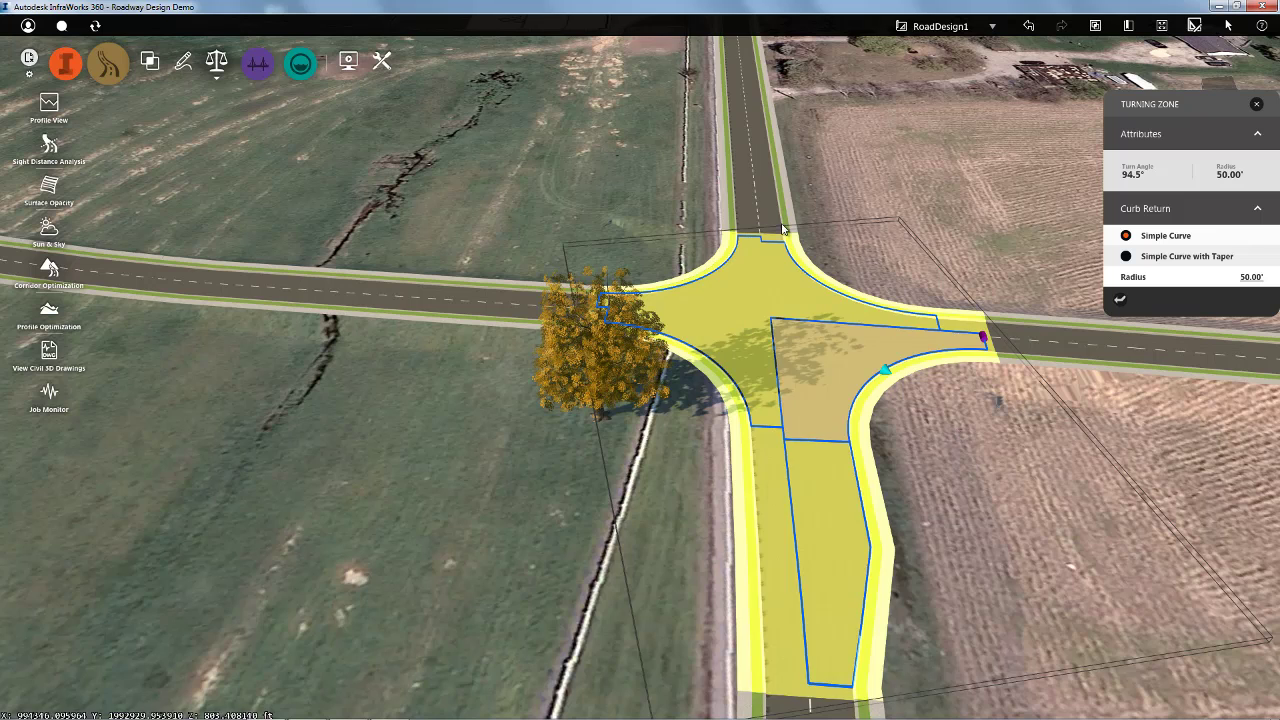
{"action": "left_click", "coordinate": [749, 242]}
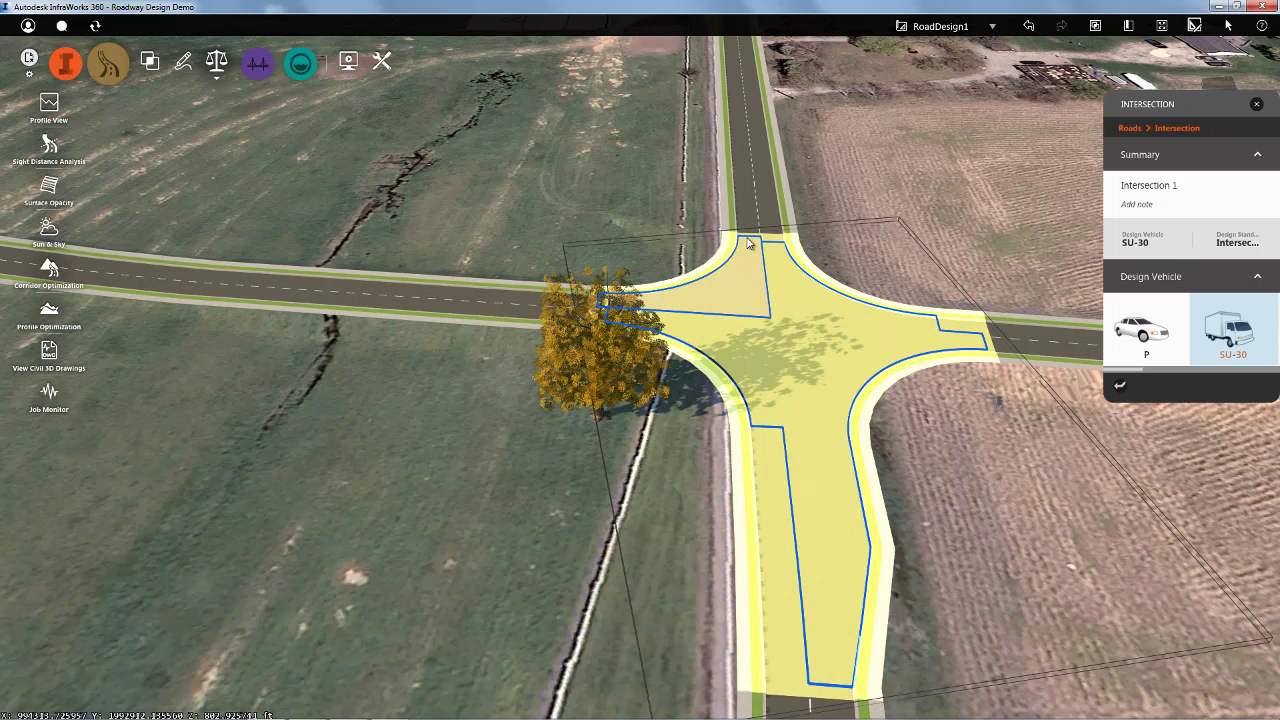
{"action": "left_click", "coordinate": [749, 242]}
{"action": "left_click_drag", "start_coordinate": [750, 232], "coordinate": [742, 162]}
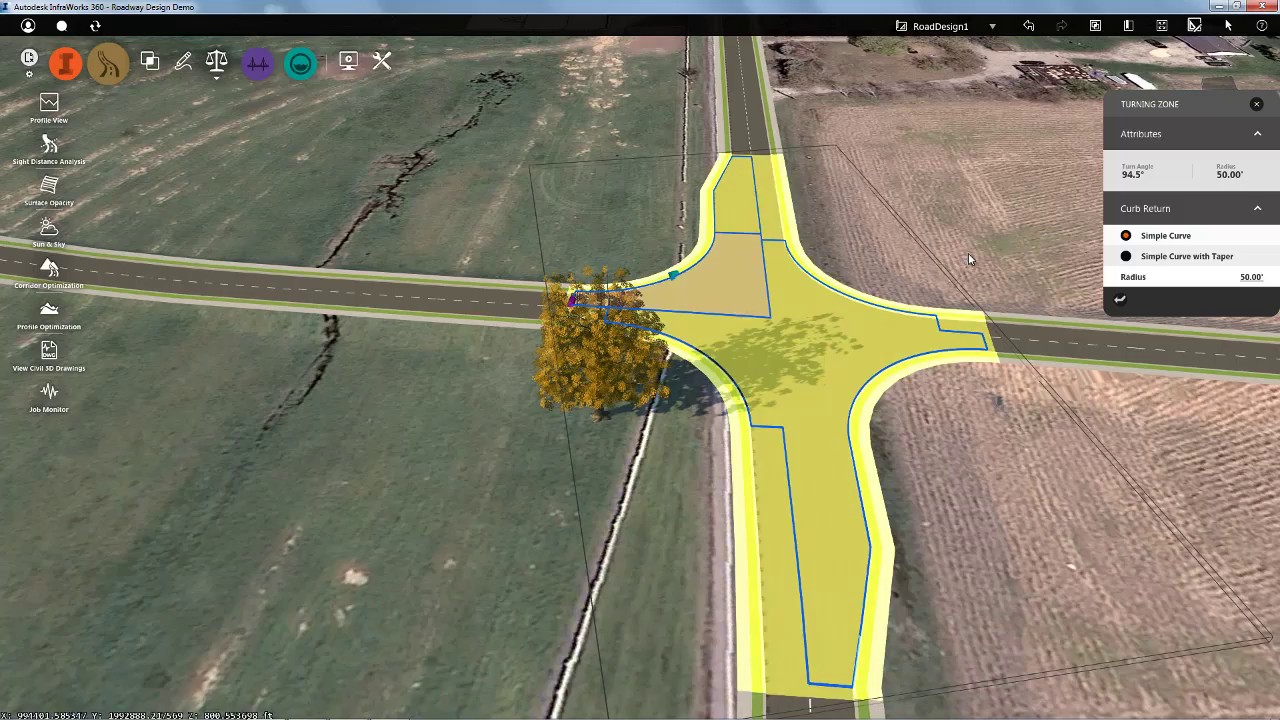
- Set the transition length of both widening zones at the intersection to 45 ft
{"action": "left_click_drag", "start_coordinate": [968, 254], "coordinate": [952, 229]}
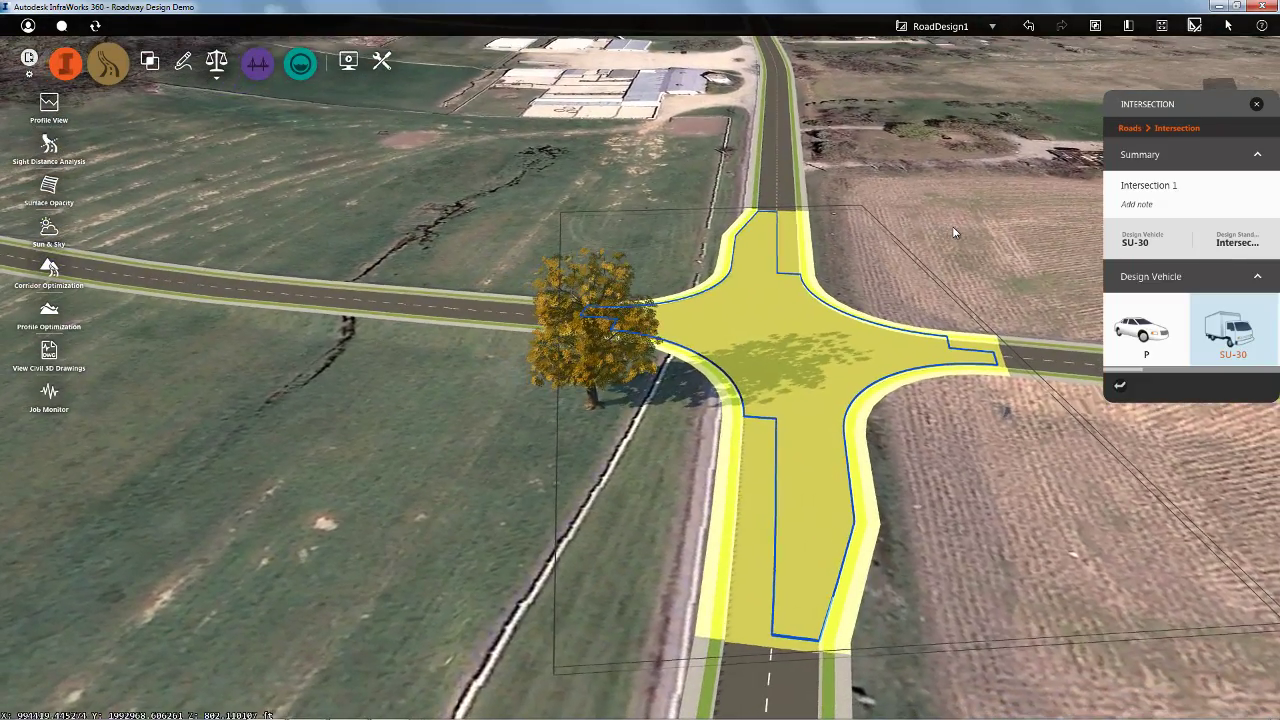
{"action": "left_click", "coordinate": [815, 542]}
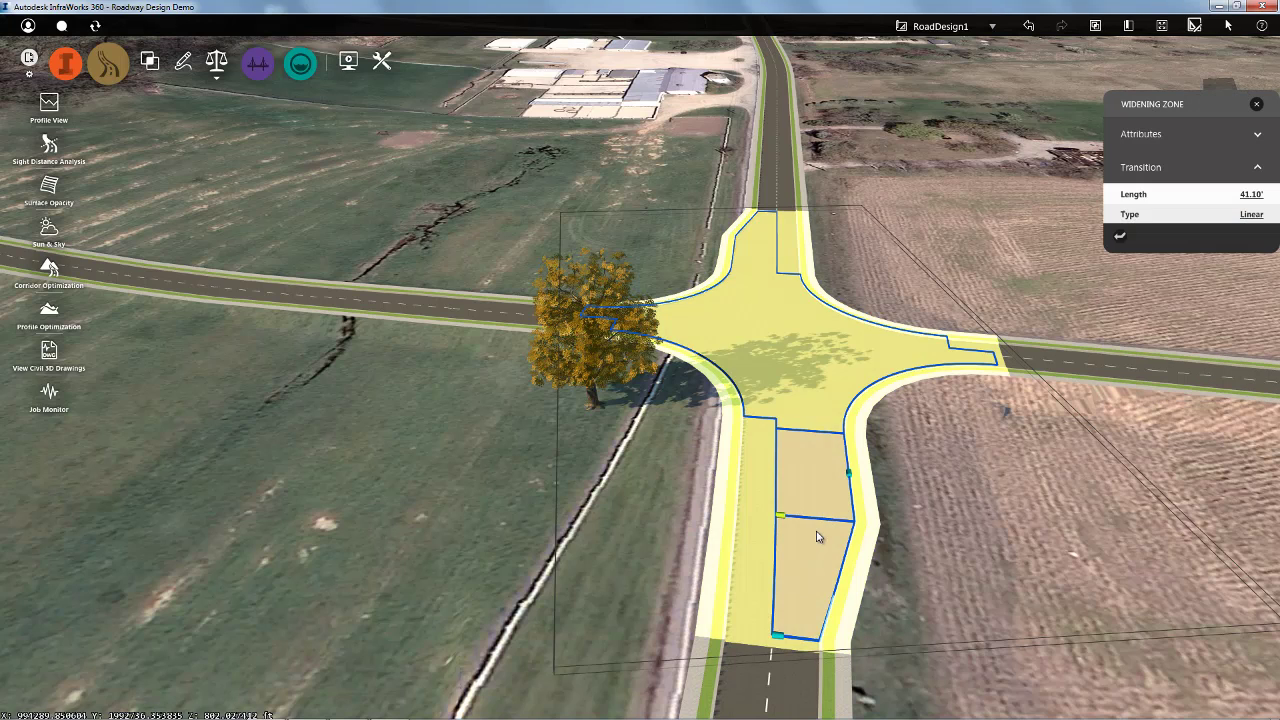
{"action": "left_click", "coordinate": [1240, 194]}
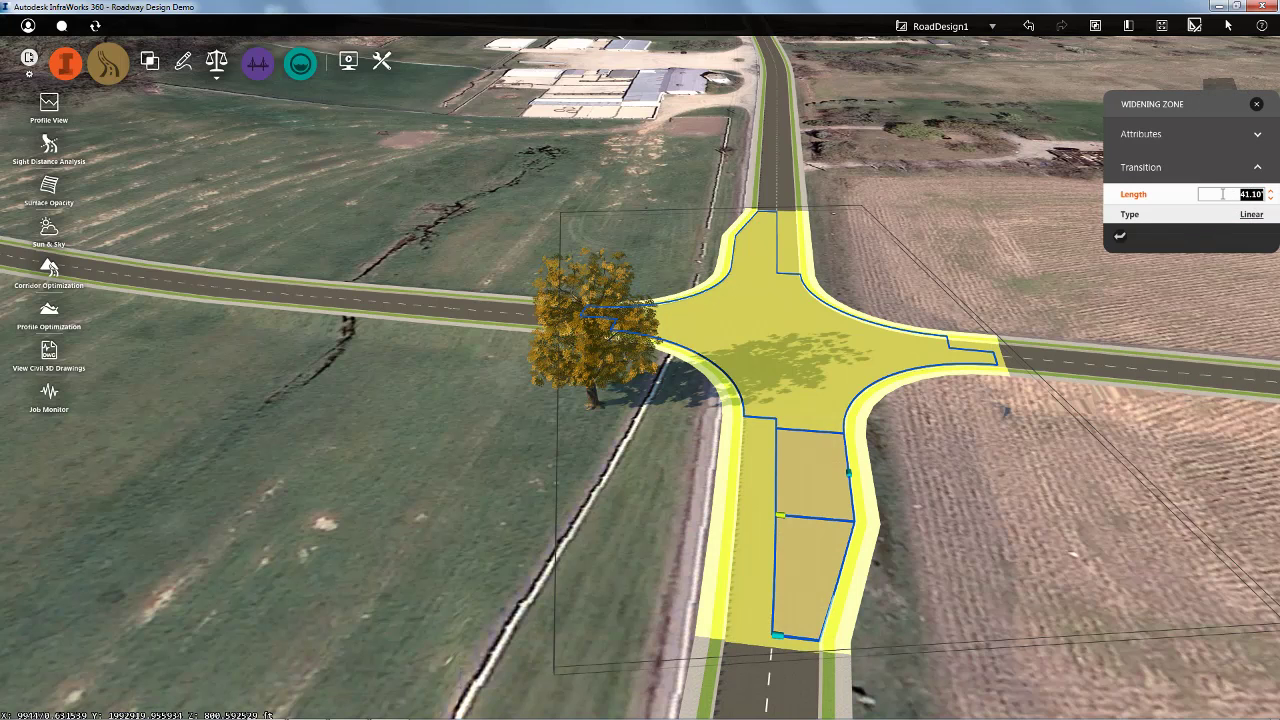
{"action": "type", "text": "45"}
{"action": "key", "text": "Return"}
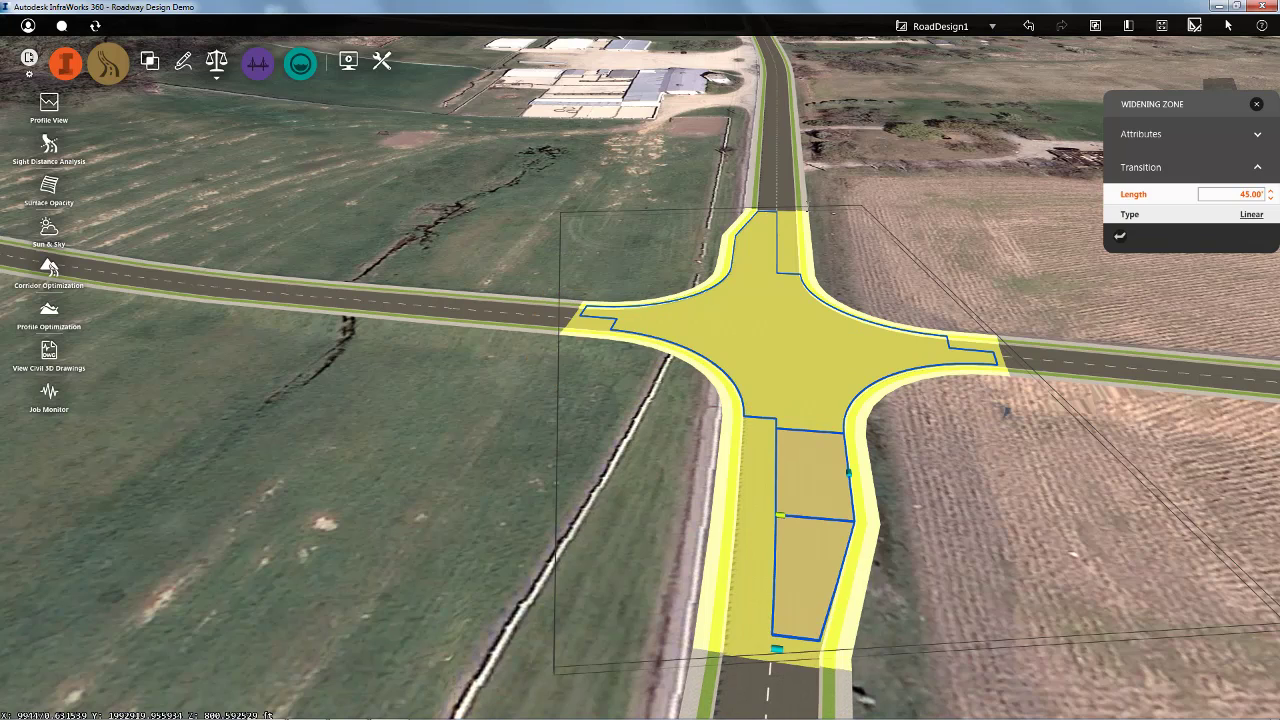
{"action": "left_click", "coordinate": [760, 231]}
{"action": "left_click", "coordinate": [1250, 194]}
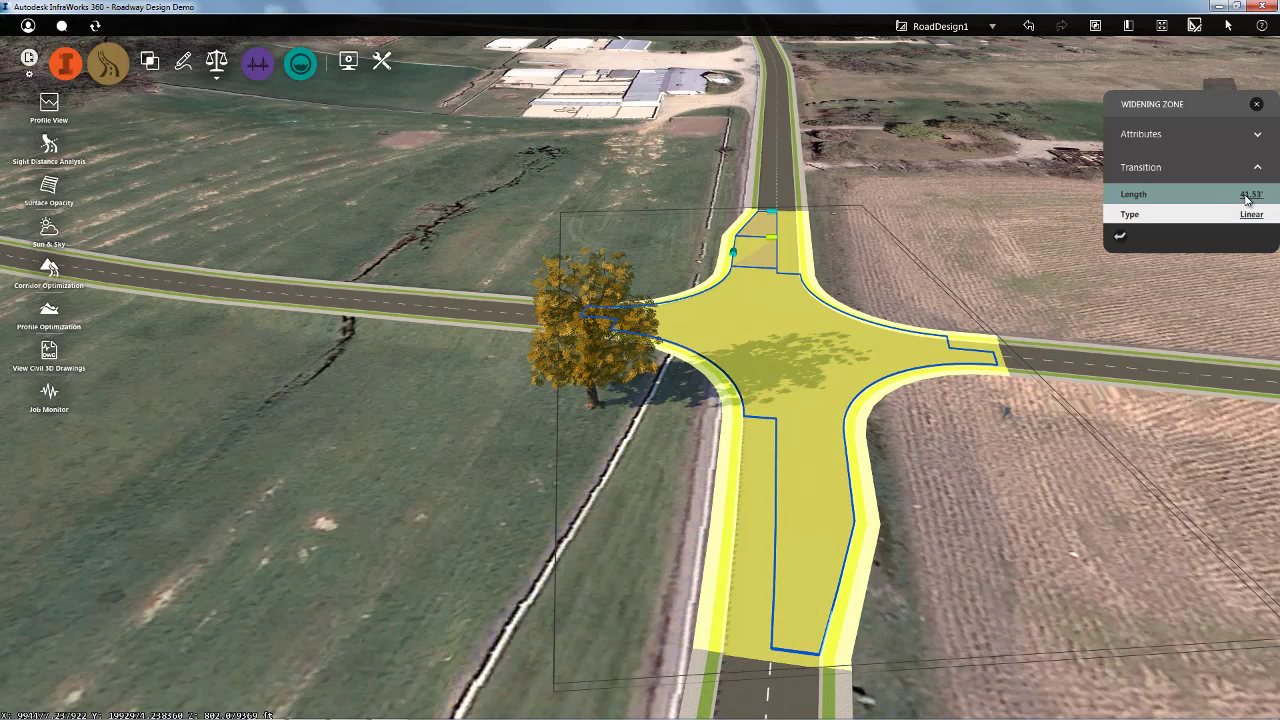
{"action": "type", "text": "45"}
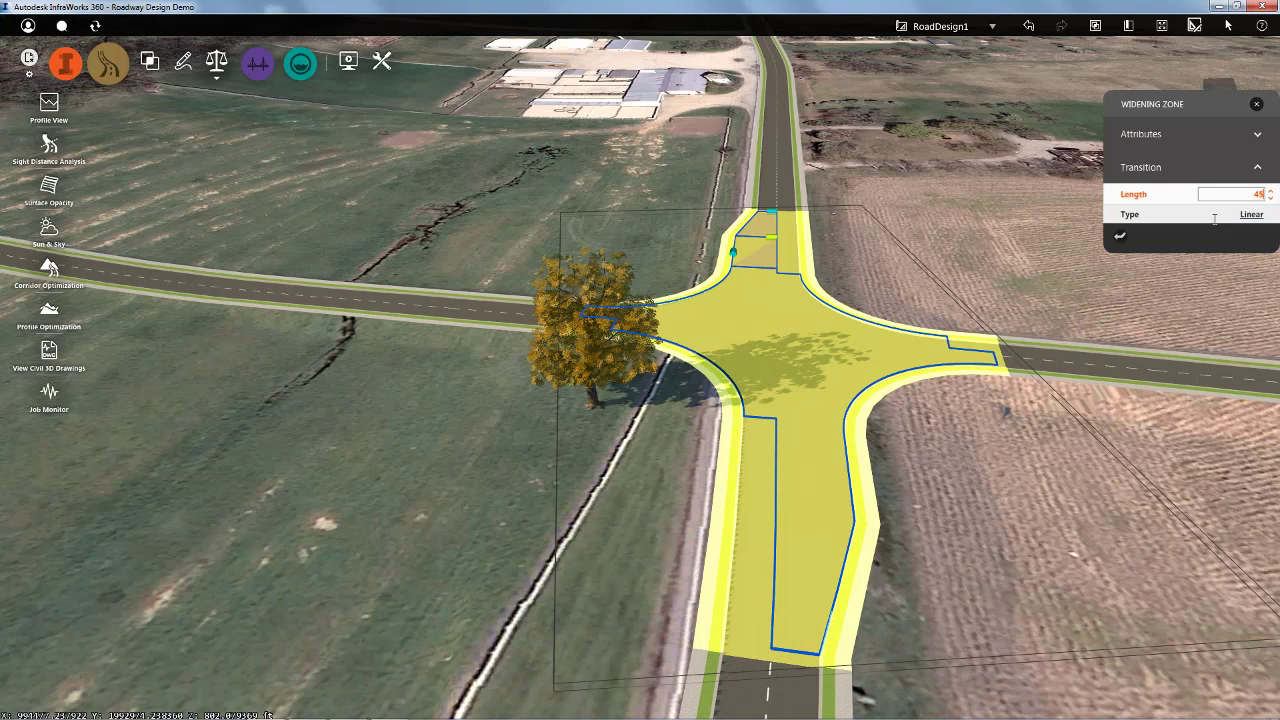
{"action": "key", "text": "Return"}
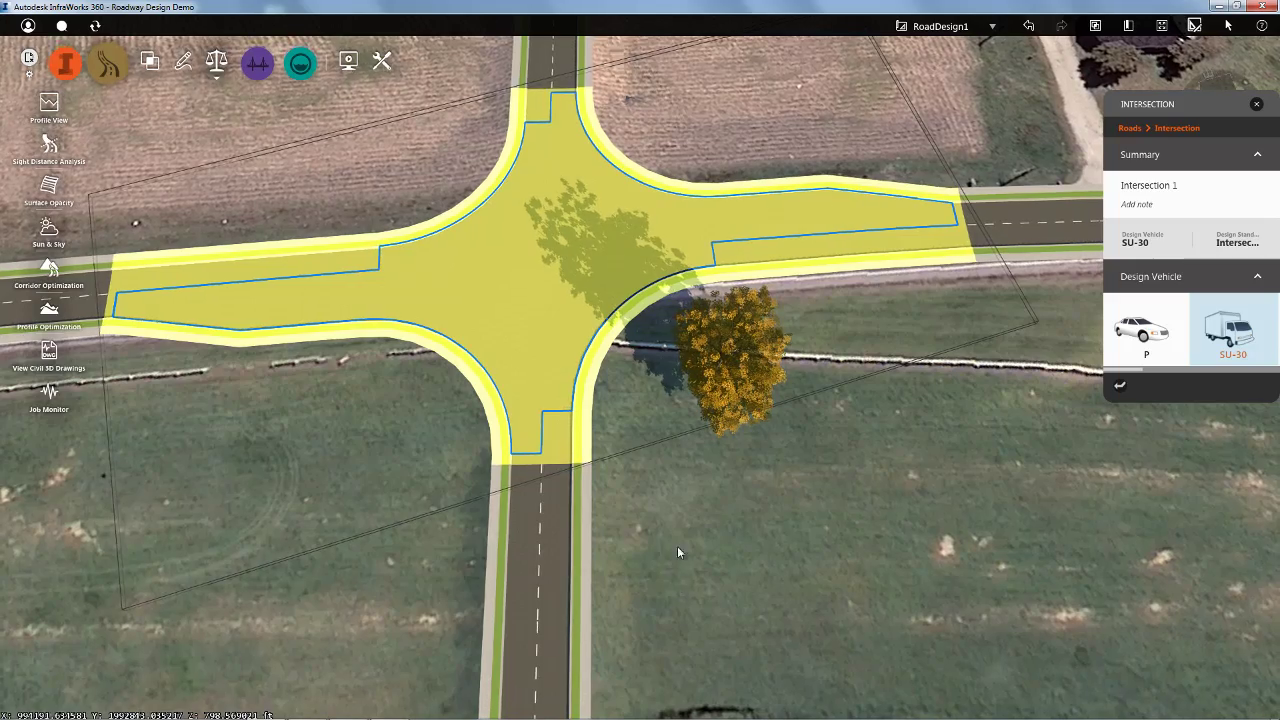
- Run a sight distance analysis of the intersection for a left turn from Forward on Road 2 with Stop Control
{"action": "middle_click_drag", "start_coordinate": [678, 547], "coordinate": [717, 515]}
{"action": "scroll", "coordinate": [740, 510], "scroll_direction": "down", "scroll_amount": 4}
{"action": "scroll", "coordinate": [739, 510], "scroll_direction": "down", "scroll_amount": 1}
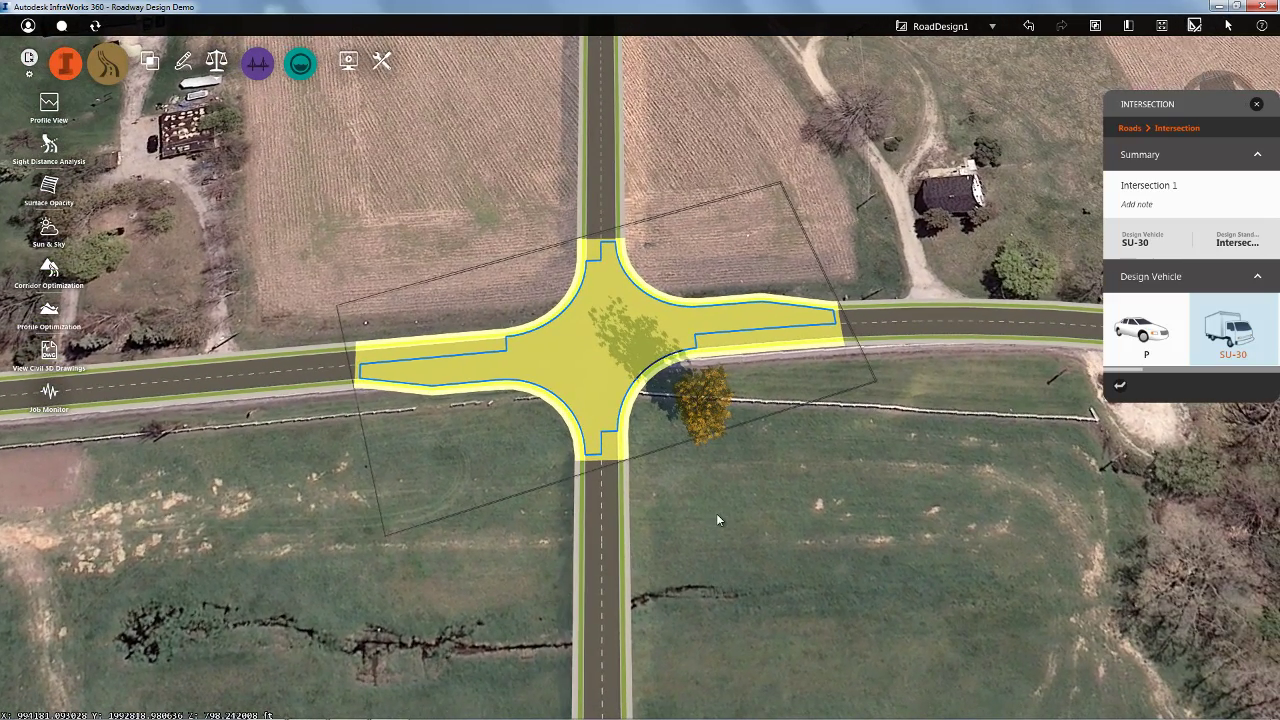
{"action": "left_click", "coordinate": [50, 146]}
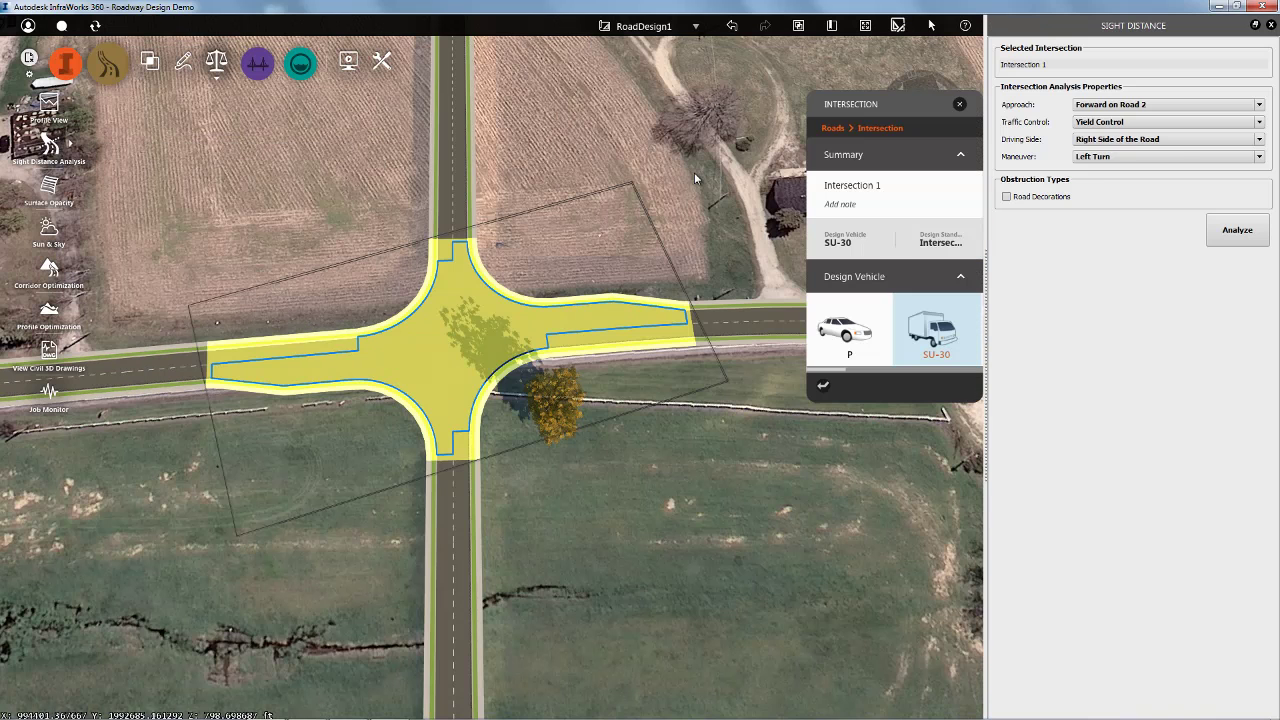
{"action": "left_click", "coordinate": [1259, 105]}
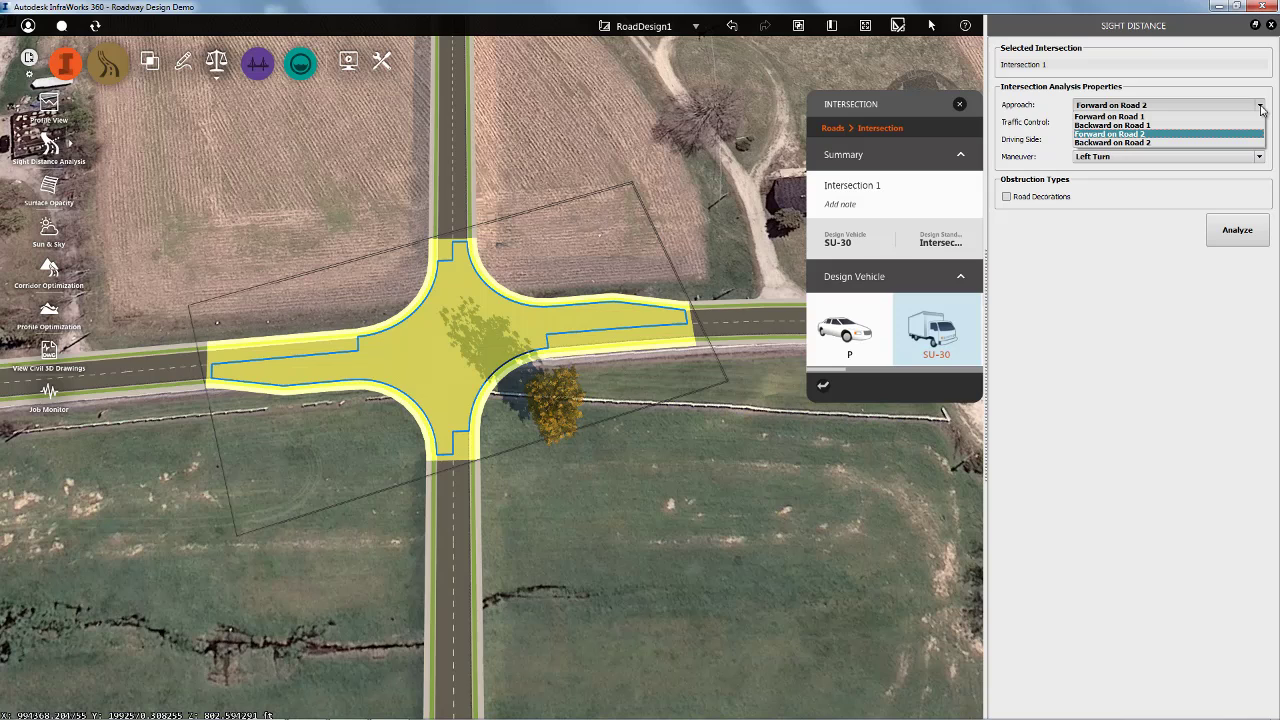
{"action": "left_click", "coordinate": [1213, 135]}
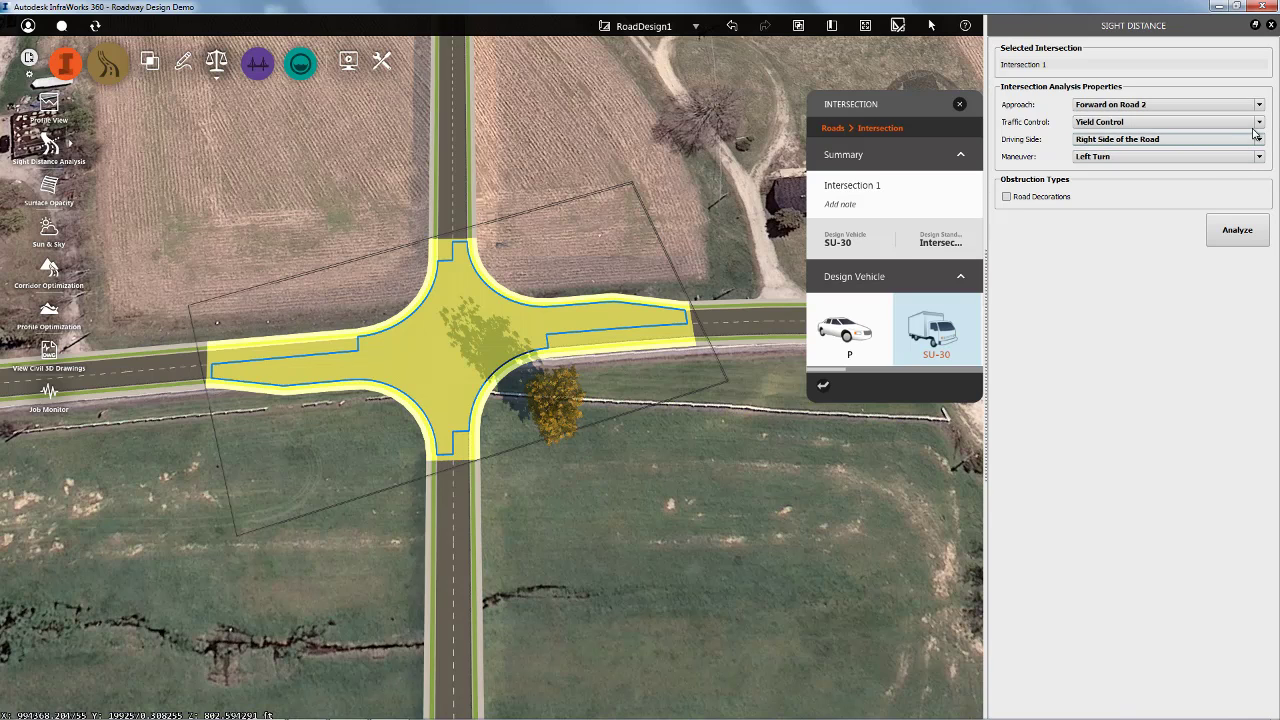
{"action": "left_click", "coordinate": [1259, 122]}
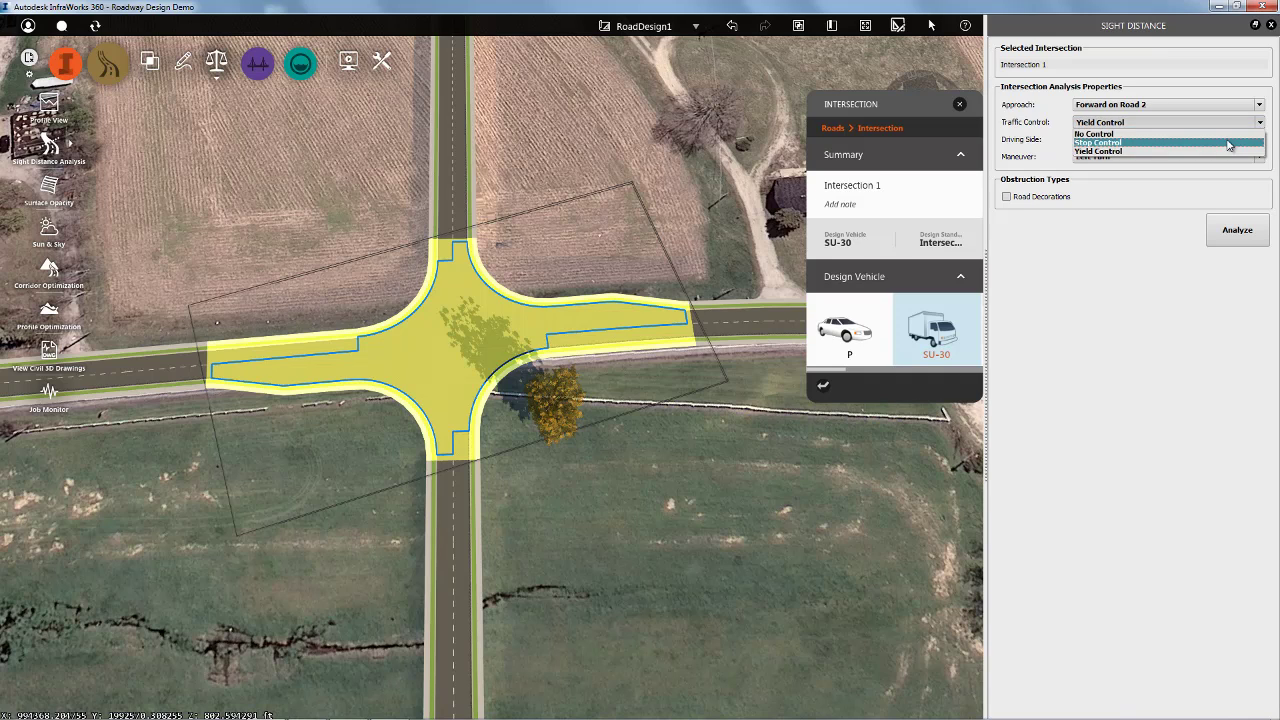
{"action": "left_click", "coordinate": [1230, 142]}
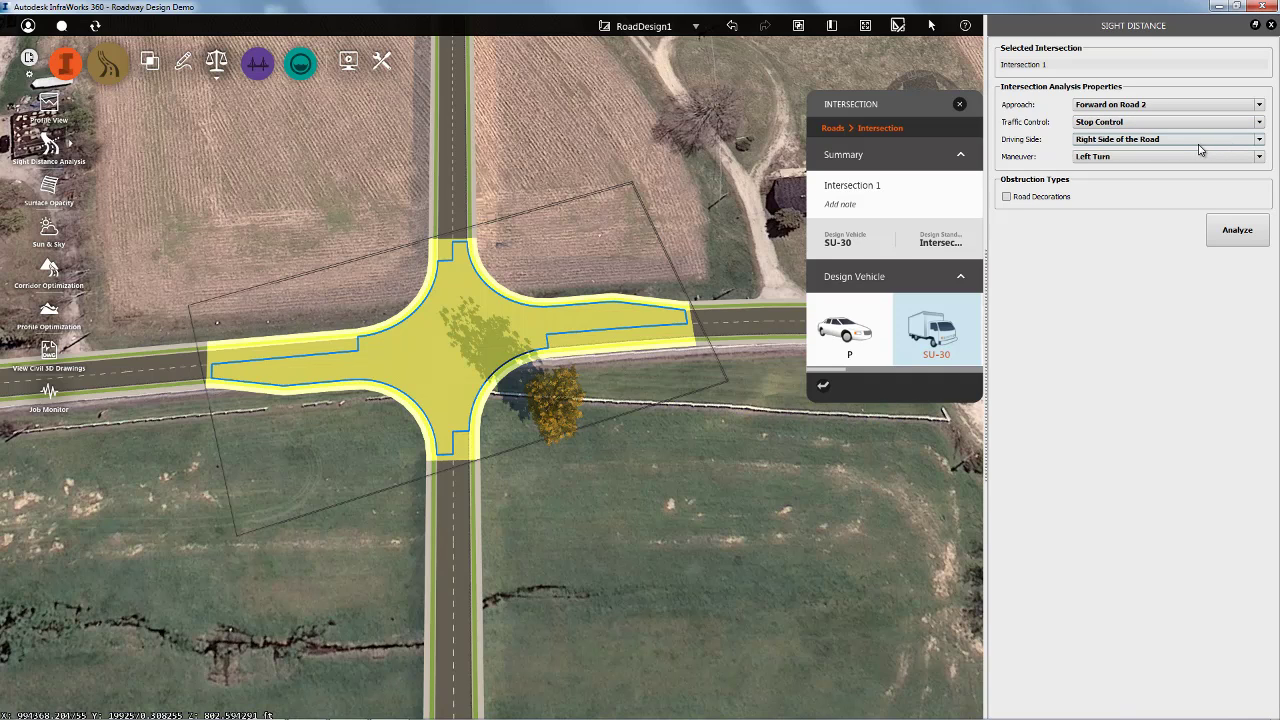
{"action": "left_click", "coordinate": [1229, 232]}
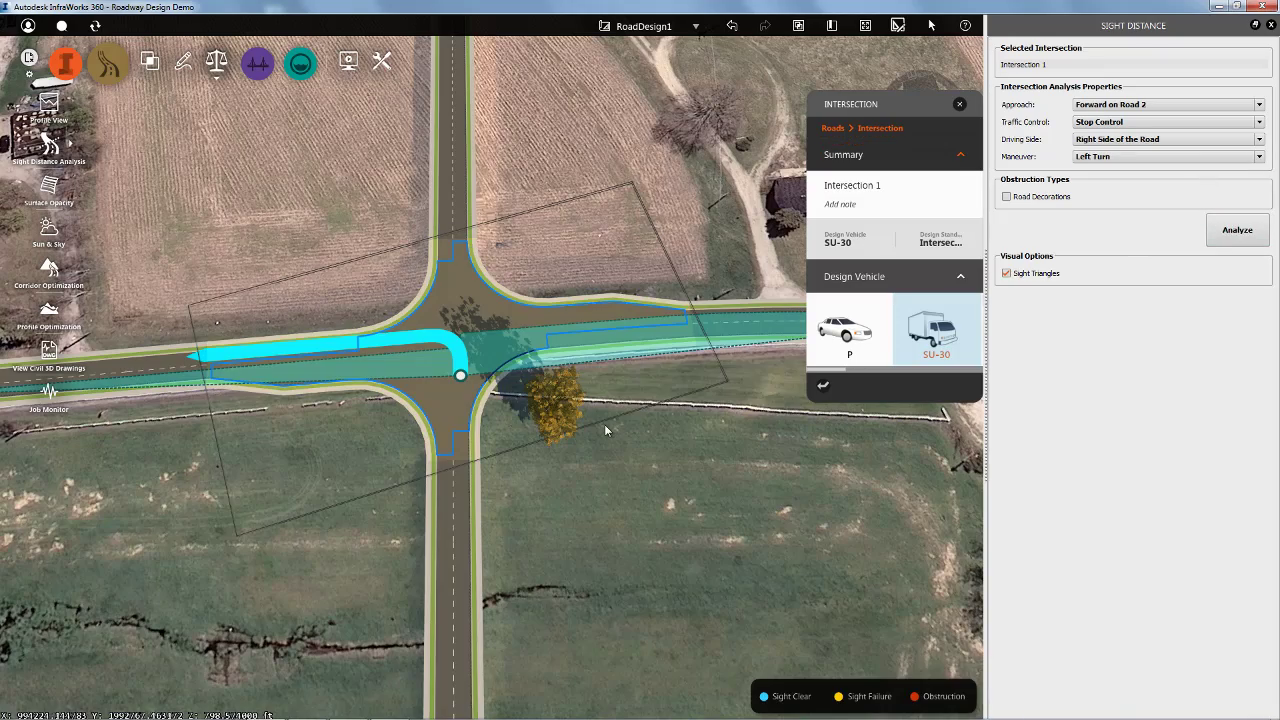
- Rerun the intersection's sight distance analysis for the Backward on Road 2 approach
{"action": "scroll", "coordinate": [604, 424], "scroll_direction": "down", "scroll_amount": 4}
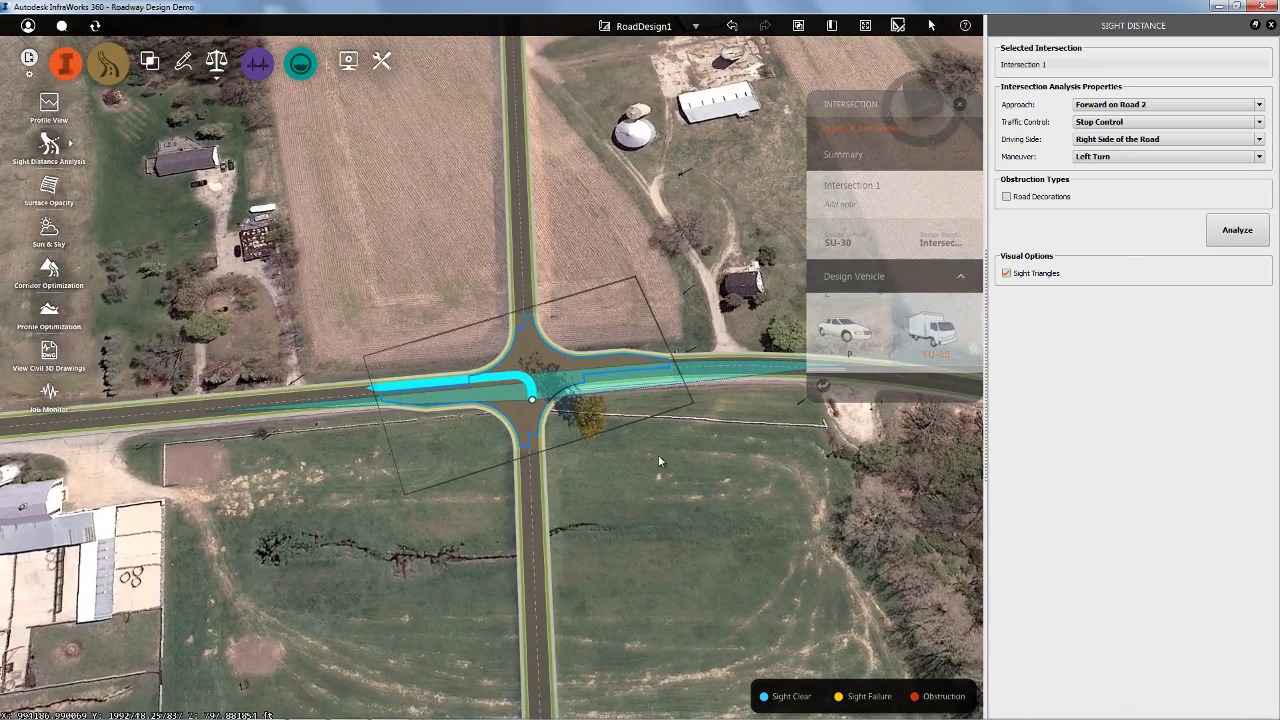
{"action": "left_click_drag", "start_coordinate": [658, 455], "coordinate": [537, 432]}
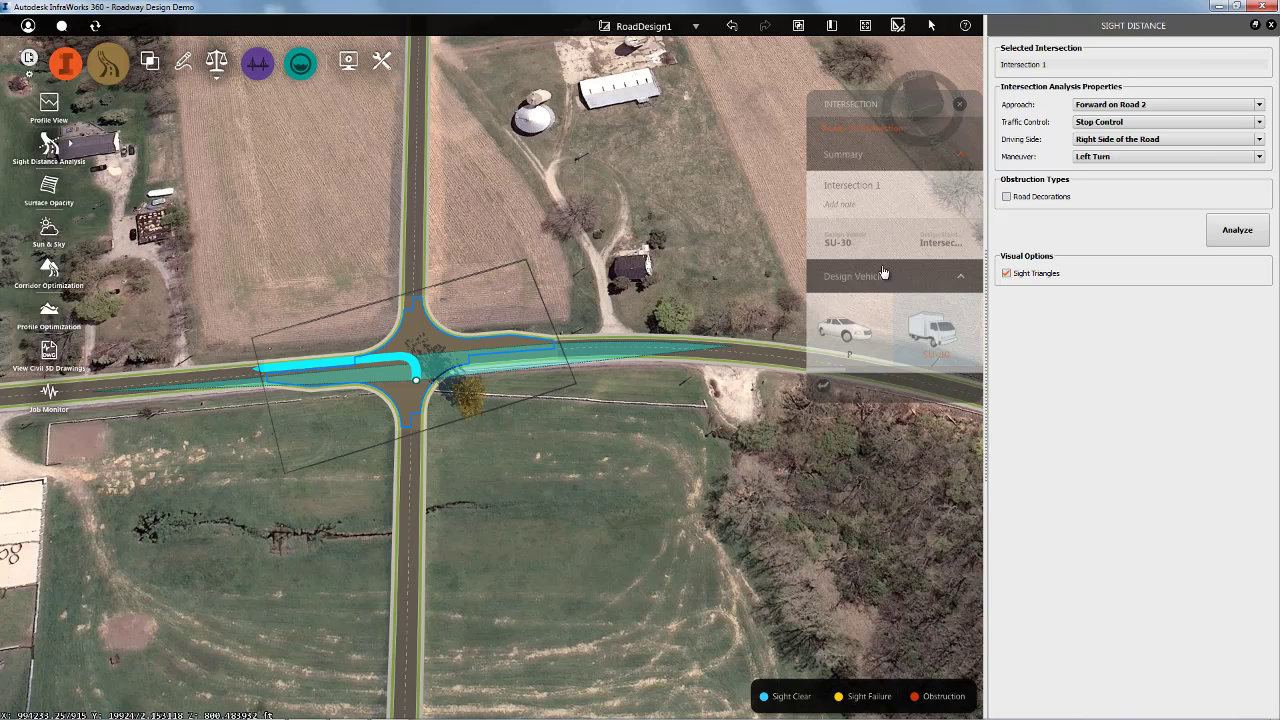
{"action": "left_click", "coordinate": [1260, 106]}
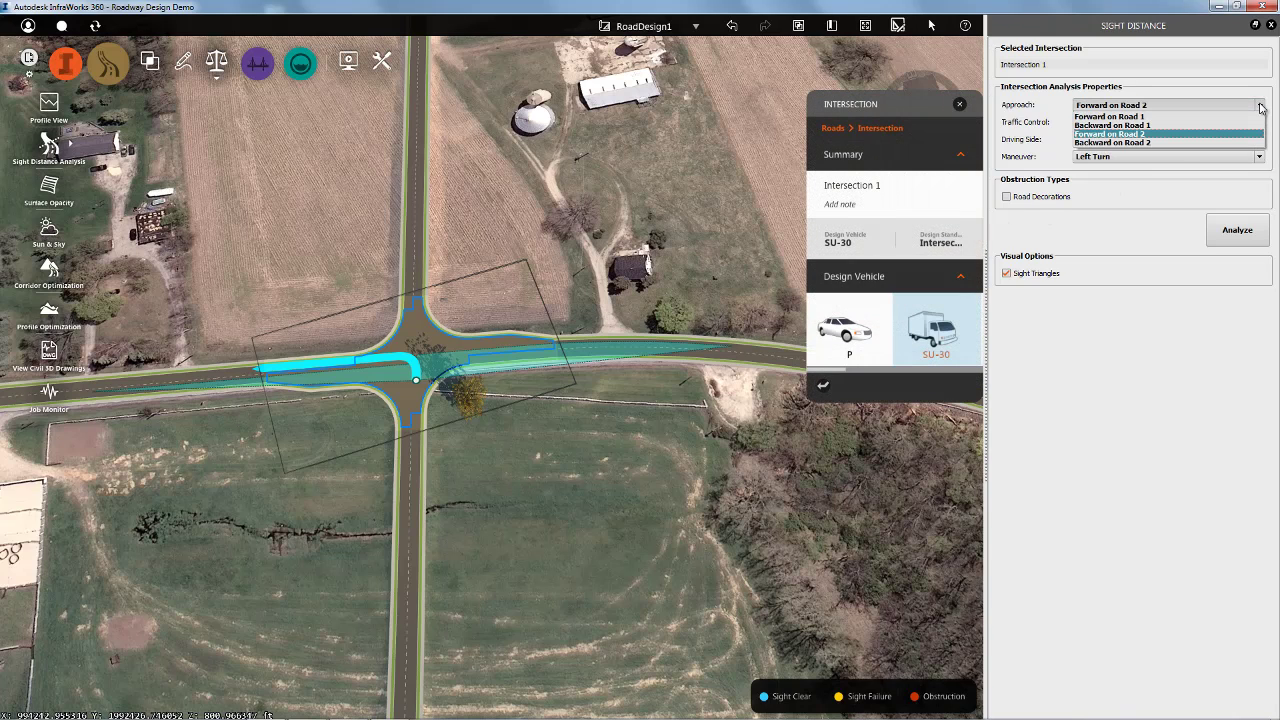
{"action": "left_click", "coordinate": [1217, 143]}
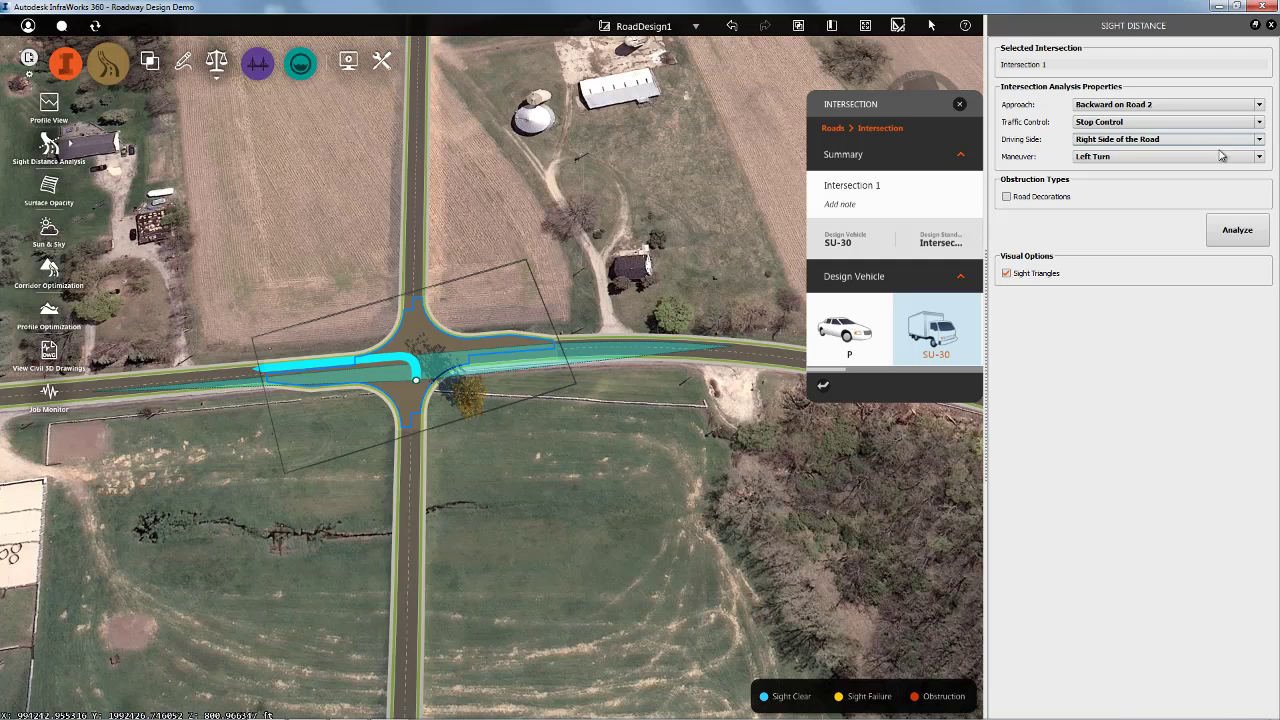
{"action": "left_click", "coordinate": [1229, 231]}
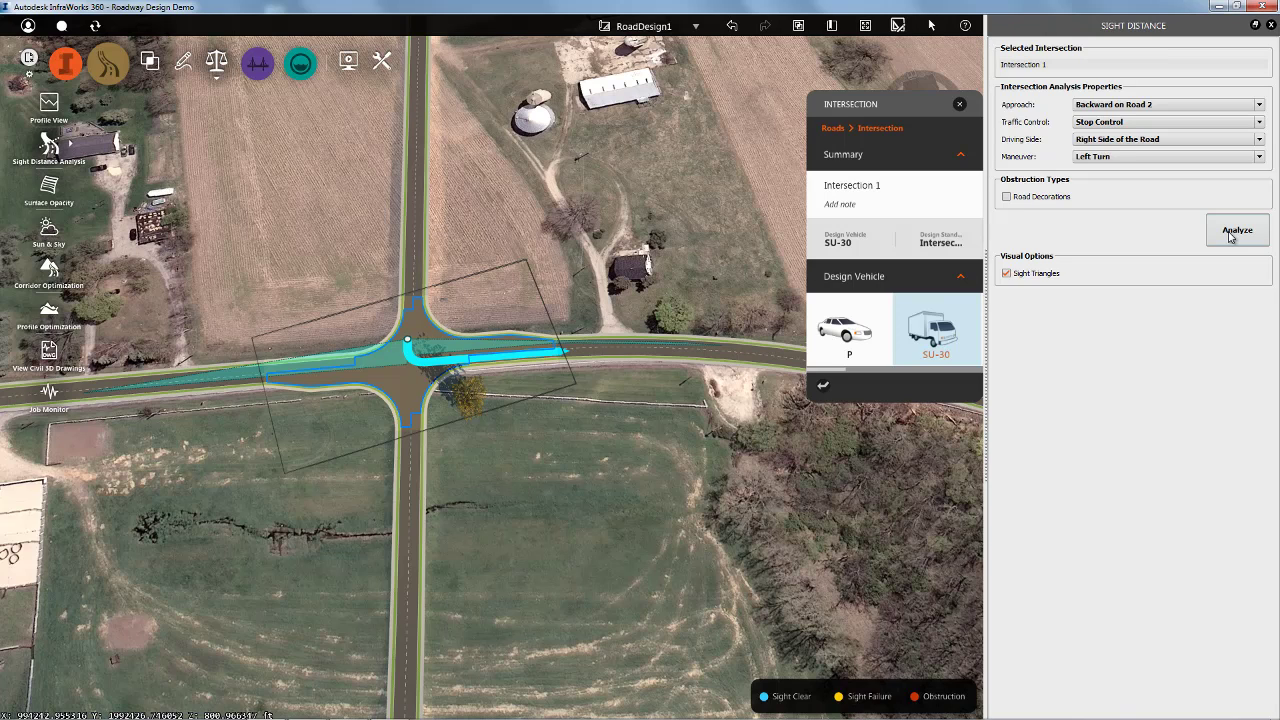
- Change the traffic control to Yield Control and rerun the analysis for the same approach
{"action": "left_click", "coordinate": [1260, 122]}
{"action": "left_click", "coordinate": [1186, 151]}
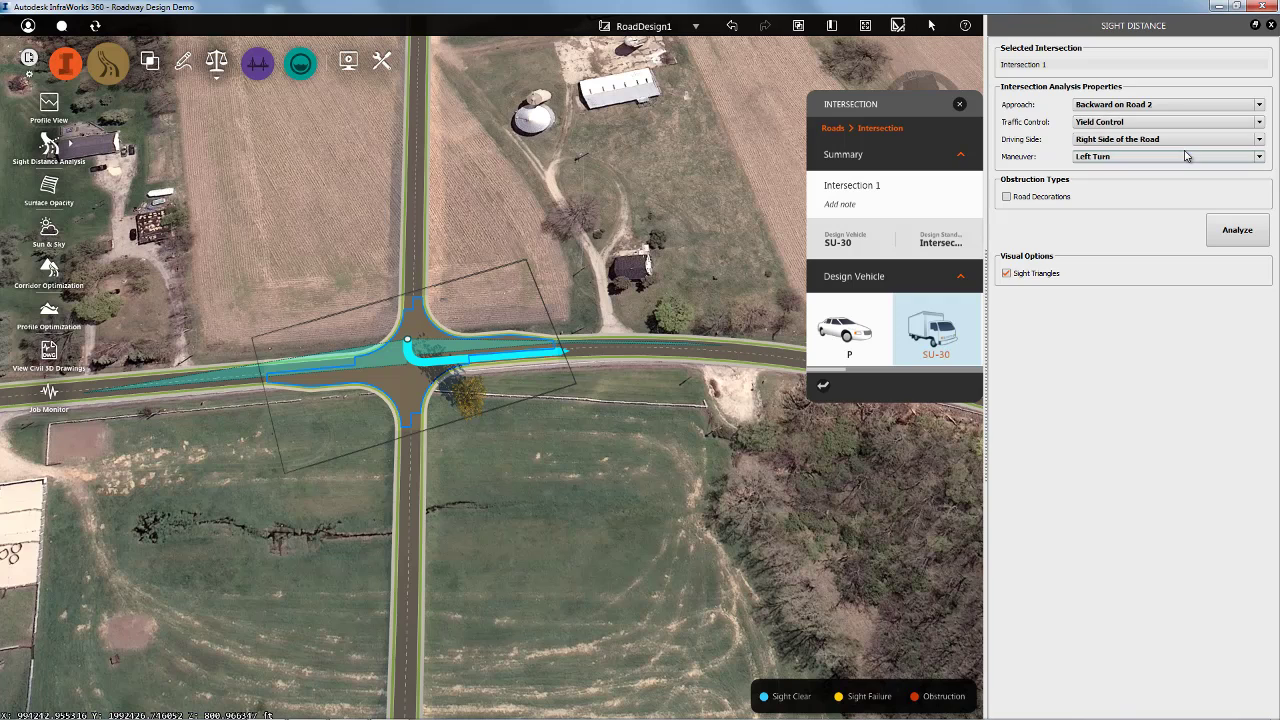
{"action": "left_click", "coordinate": [1236, 231]}
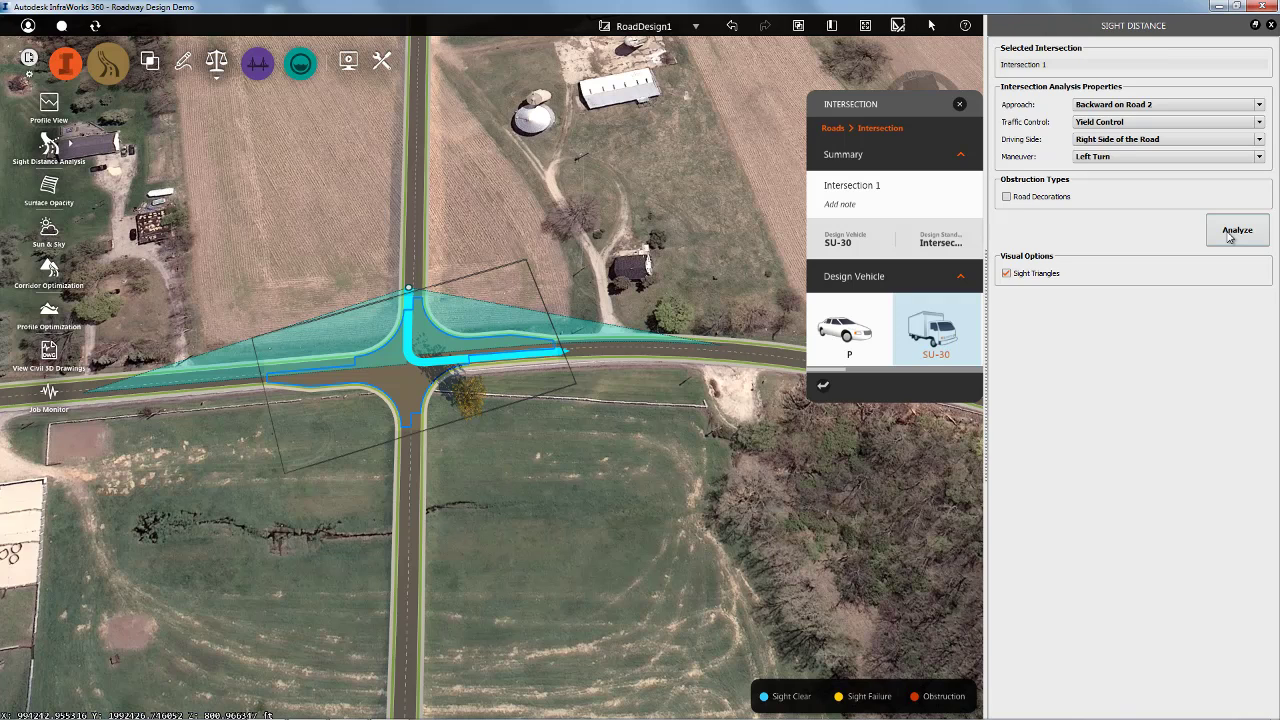
- Rerun the yield-controlled analysis for Forward on Road 2 and examine the sight triangles around the tree up close
{"action": "left_click", "coordinate": [1246, 105]}
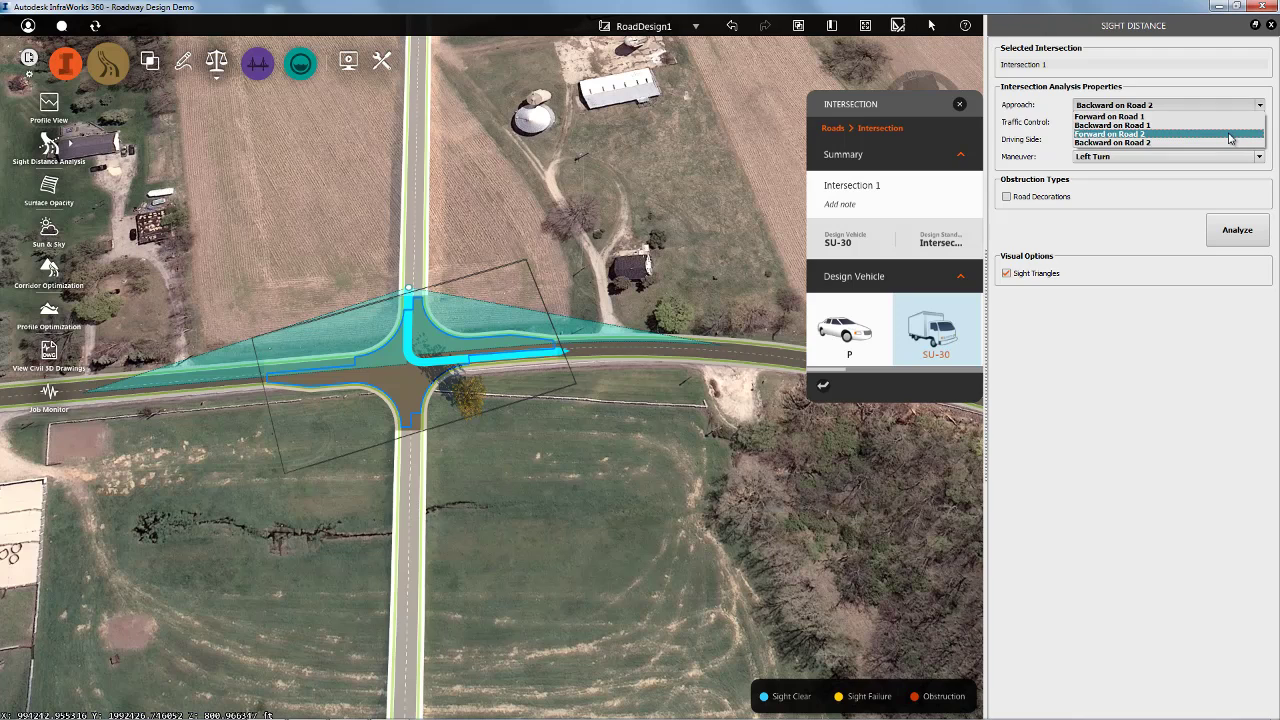
{"action": "left_click", "coordinate": [1230, 138]}
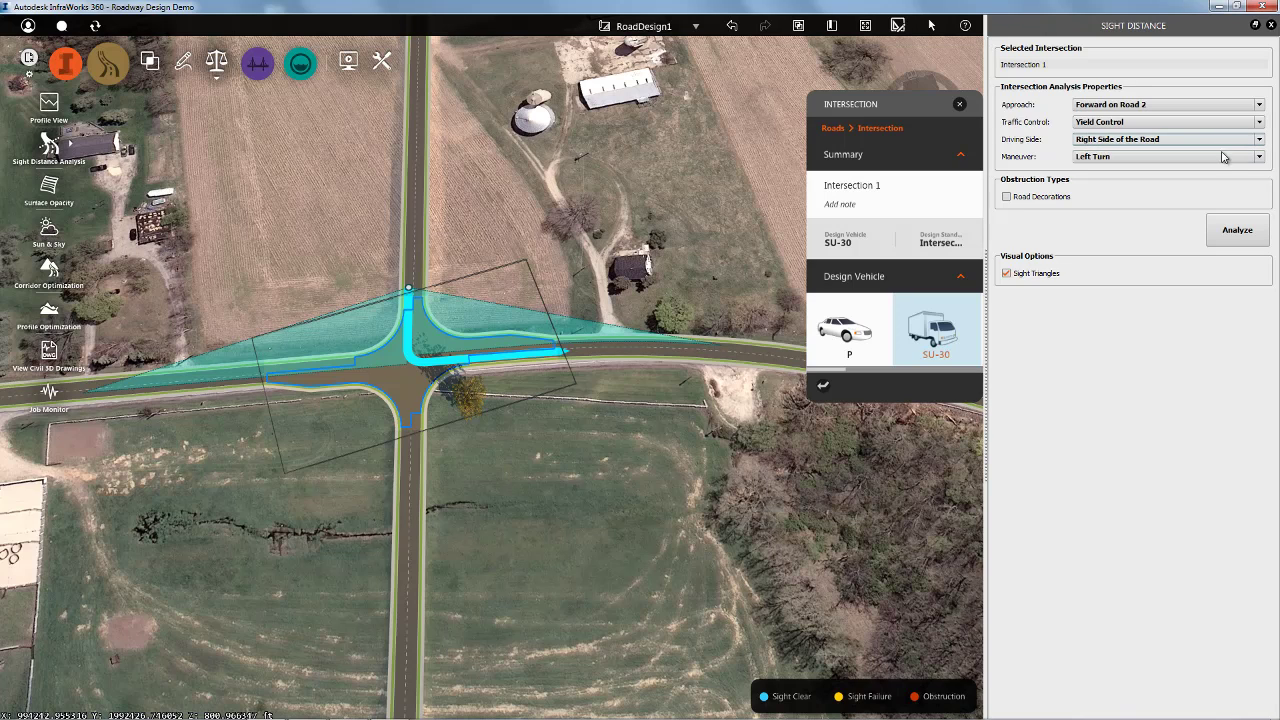
{"action": "left_click", "coordinate": [1220, 230]}
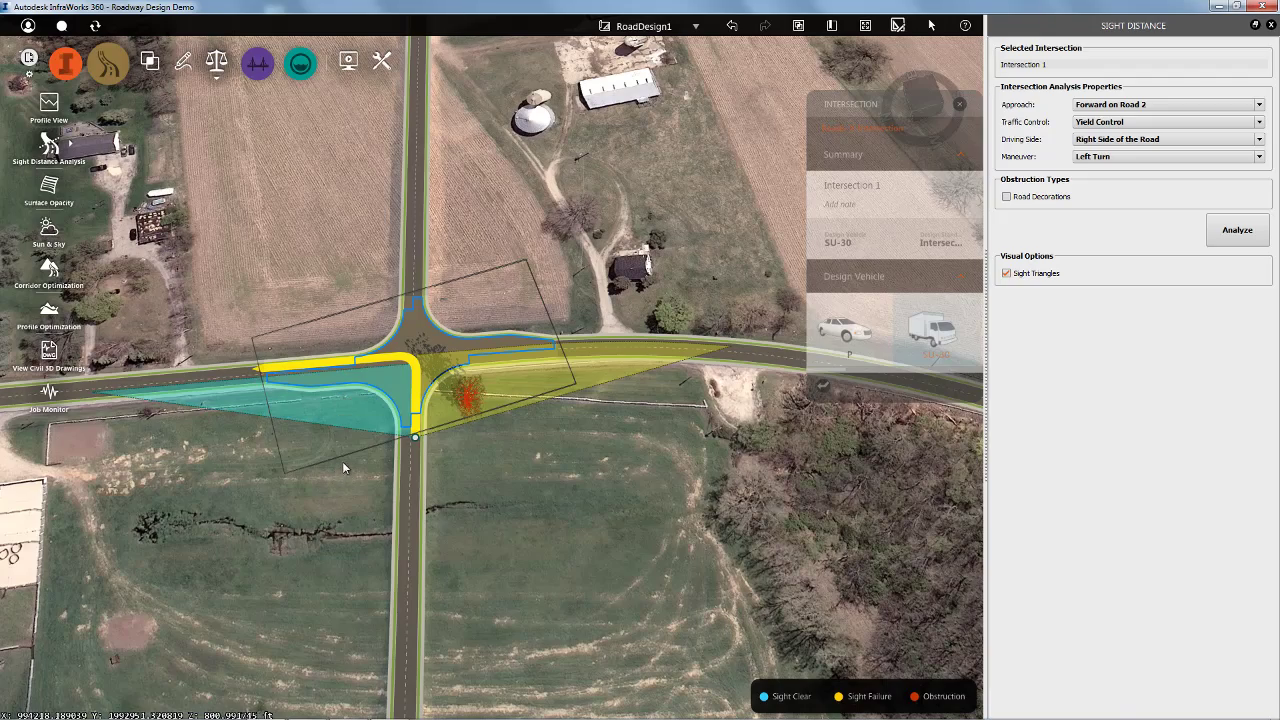
{"action": "scroll", "coordinate": [342, 464], "scroll_direction": "up", "scroll_amount": 4}
{"action": "scroll", "coordinate": [462, 410], "scroll_direction": "up", "scroll_amount": 10}
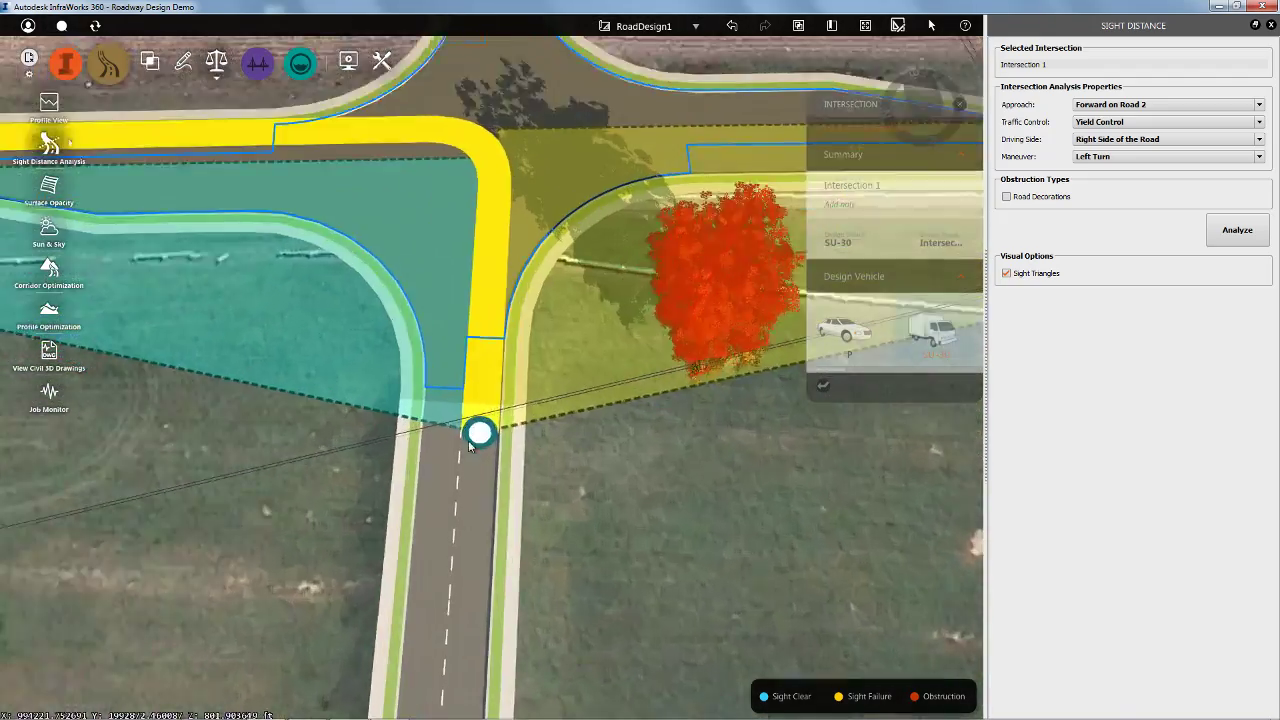
{"action": "left_click_drag", "start_coordinate": [491, 460], "coordinate": [508, 352]}
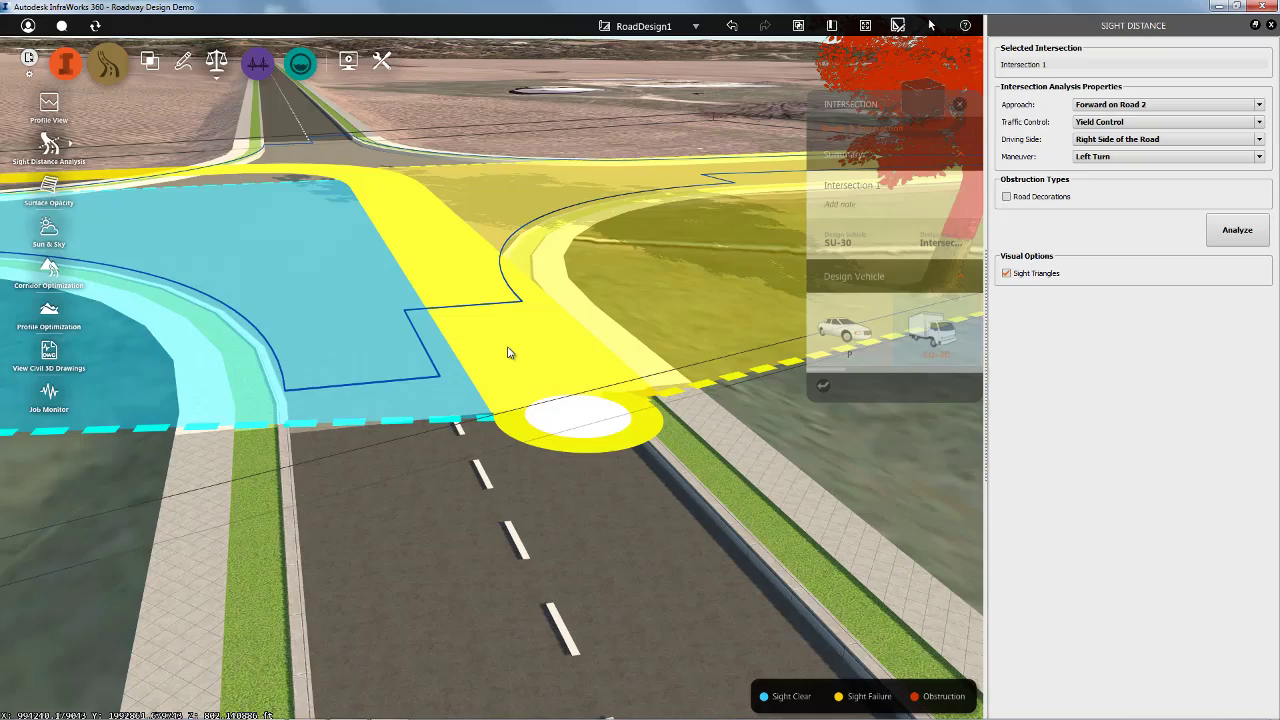
{"action": "scroll", "coordinate": [508, 352], "scroll_direction": "down", "scroll_amount": 10}
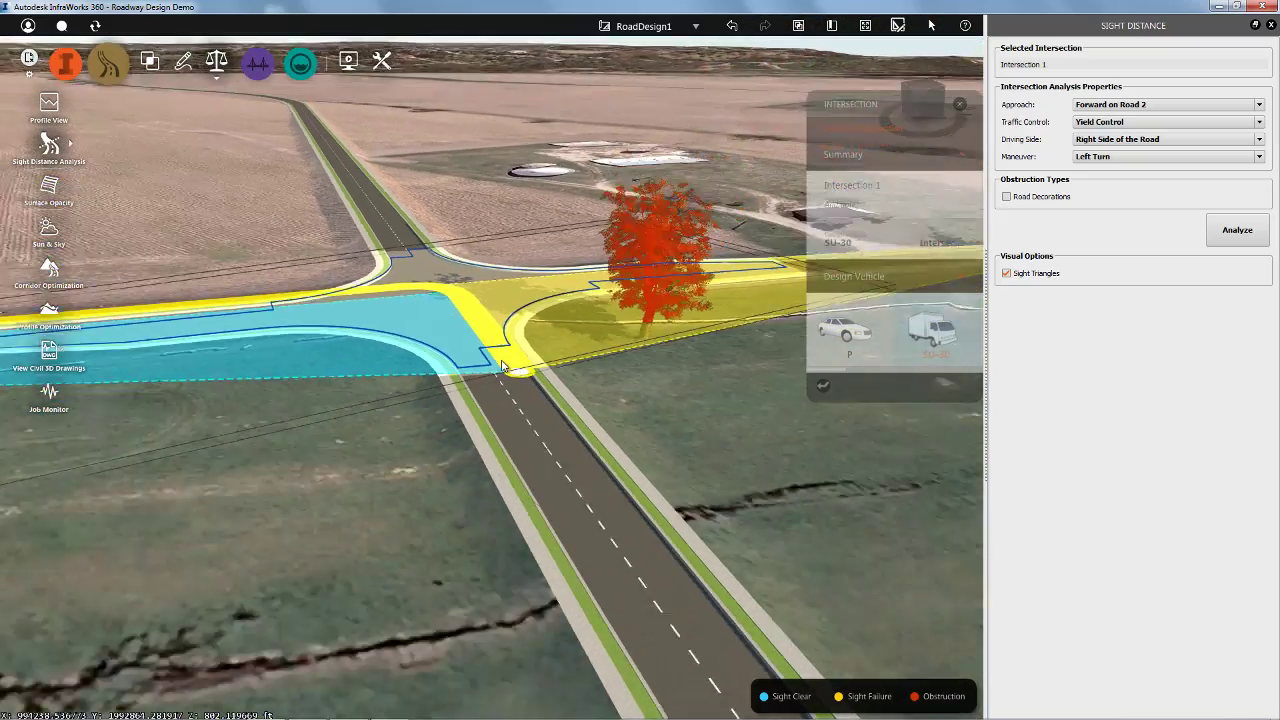
{"action": "left_click_drag", "start_coordinate": [503, 366], "coordinate": [549, 520]}
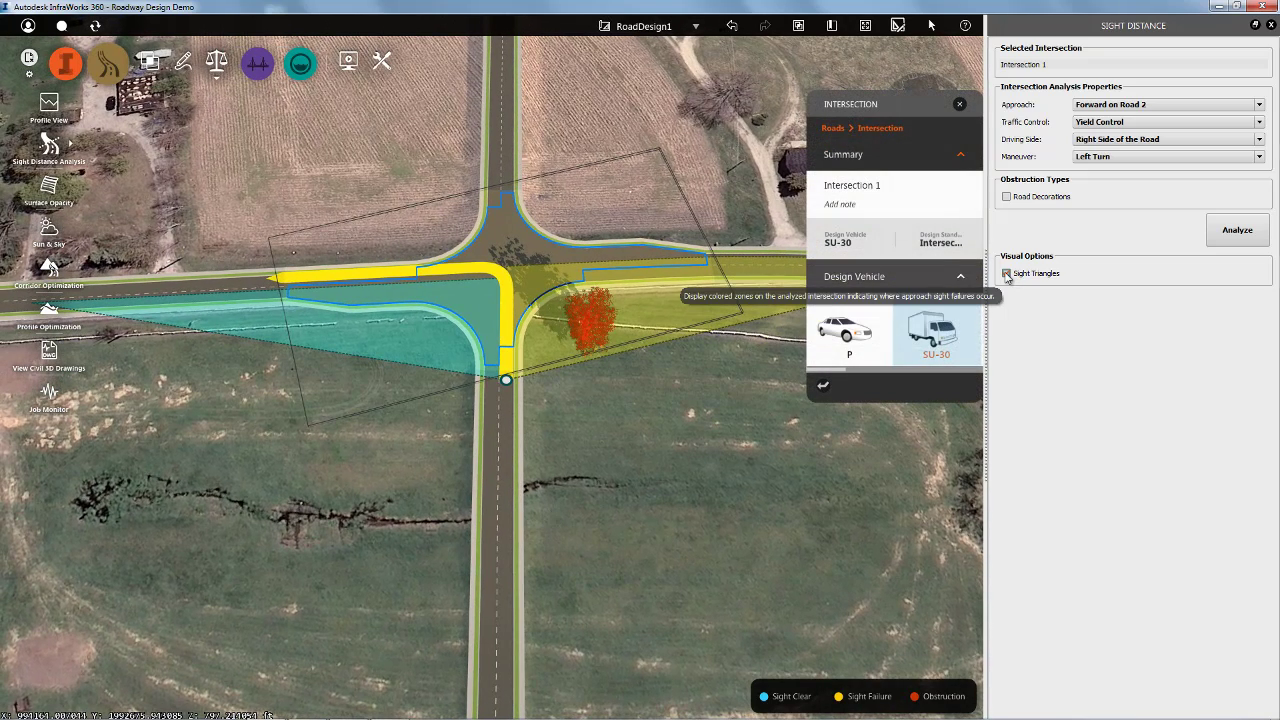
- Hide the sight triangles, close the sight distance analysis and deselect the intersection
{"action": "left_click", "coordinate": [1006, 274]}
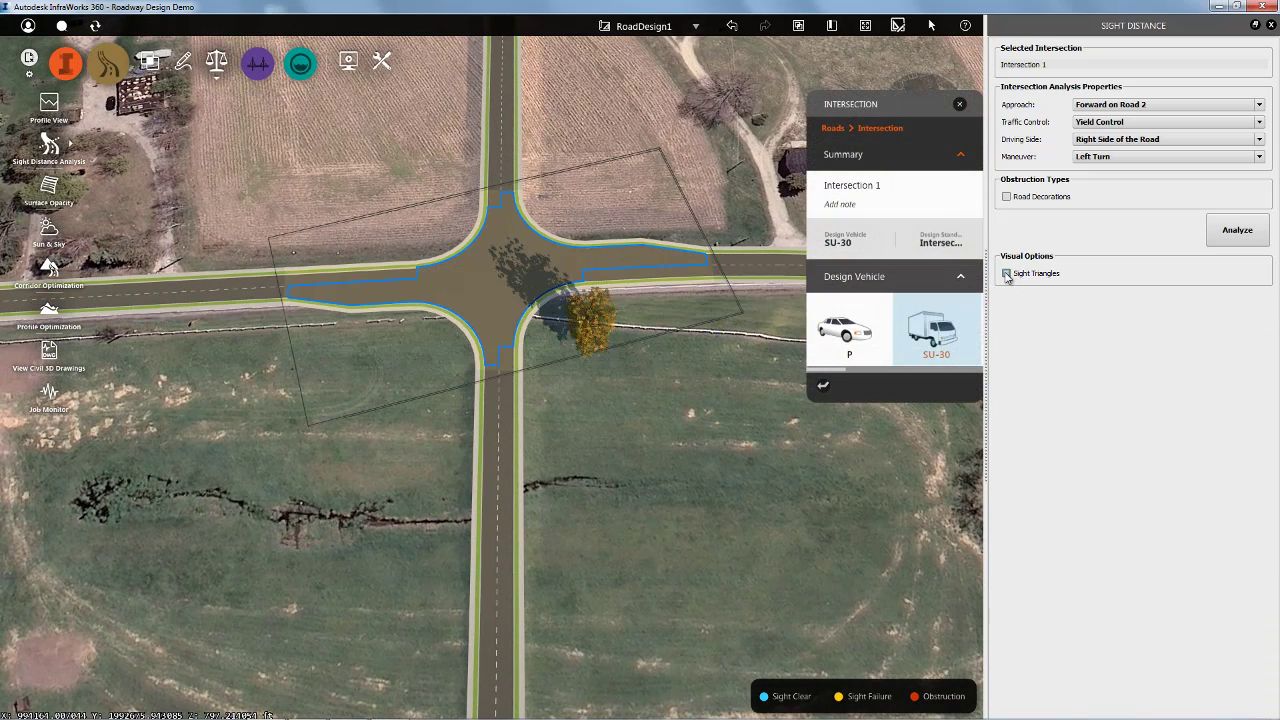
{"action": "left_click", "coordinate": [1271, 25]}
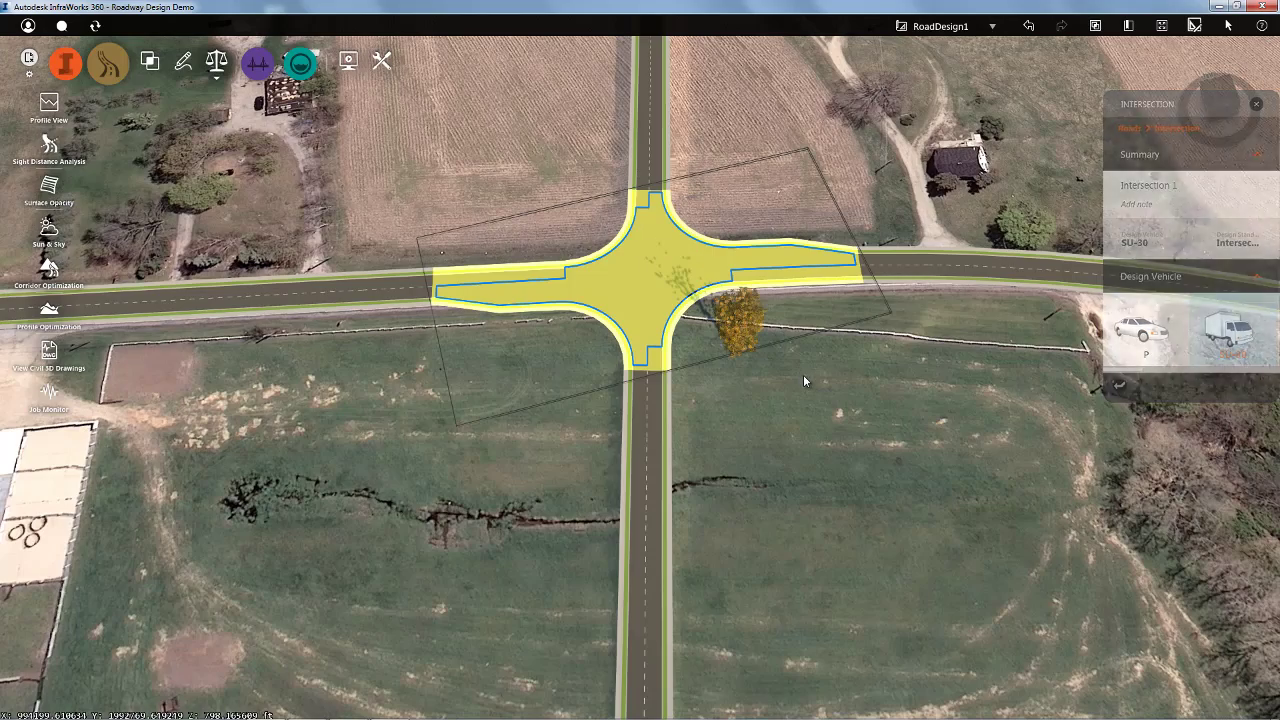
{"action": "key", "text": "Escape"}
- Shift the horizontal intersection point of Design Road 2's curve beyond the farm buildings, next to the tree line, to adjust the alignment
{"action": "left_click_drag", "start_coordinate": [825, 374], "coordinate": [432, 362]}
{"action": "scroll", "coordinate": [758, 548], "scroll_direction": "down", "scroll_amount": 1}
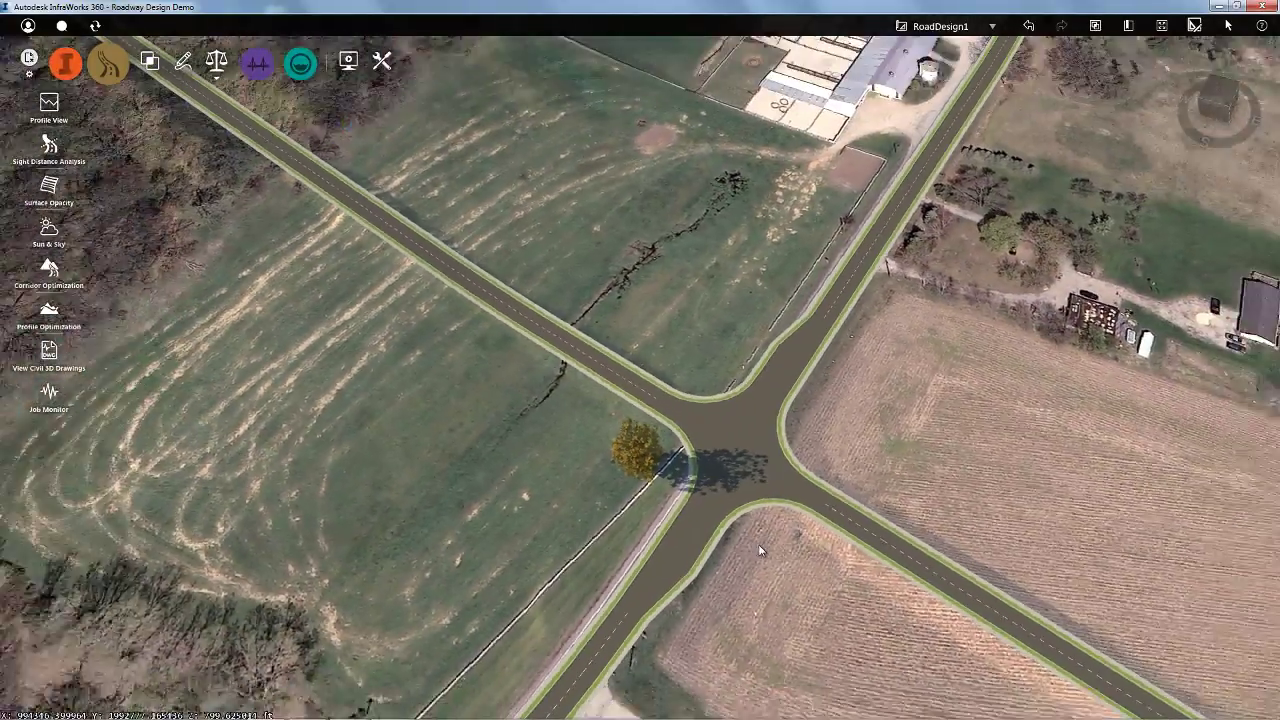
{"action": "scroll", "coordinate": [760, 550], "scroll_direction": "down", "scroll_amount": 4}
{"action": "middle_click_drag", "start_coordinate": [848, 606], "coordinate": [440, 224]}
{"action": "middle_click_drag", "start_coordinate": [733, 493], "coordinate": [554, 366]}
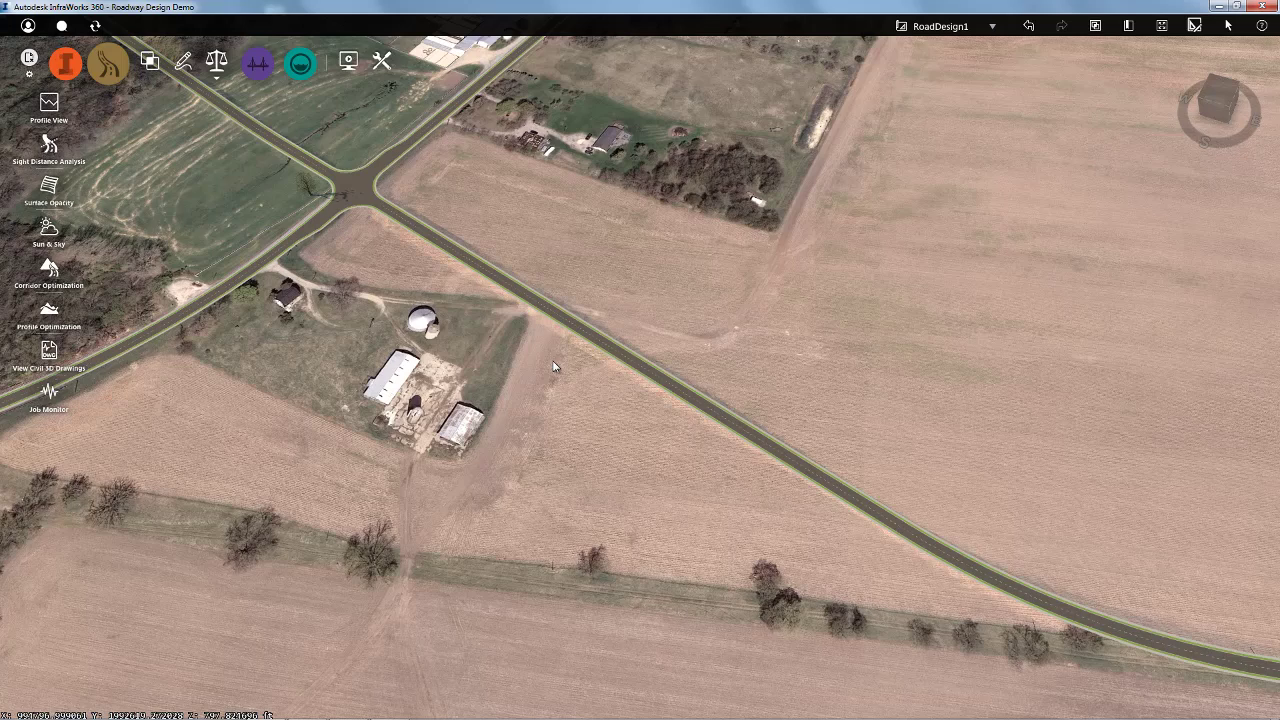
{"action": "left_click", "coordinate": [778, 455]}
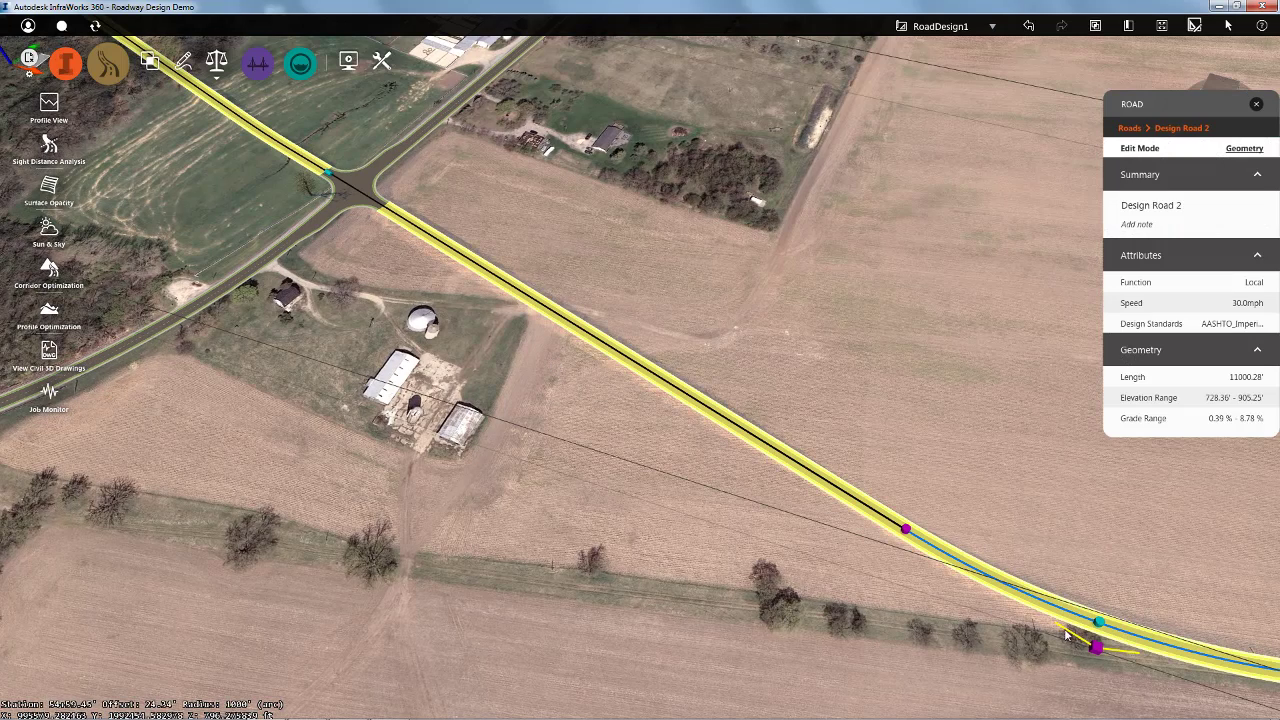
{"action": "left_click", "coordinate": [1096, 649]}
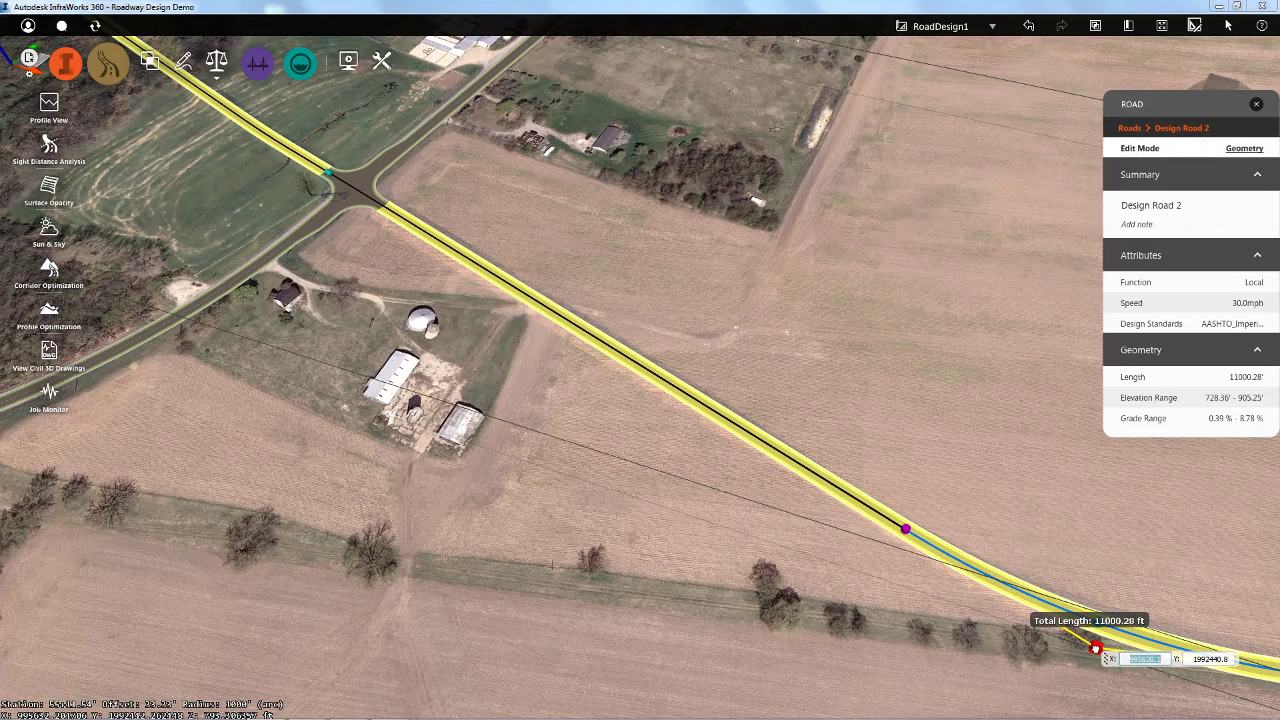
{"action": "left_click_drag", "start_coordinate": [1096, 649], "coordinate": [1111, 616]}
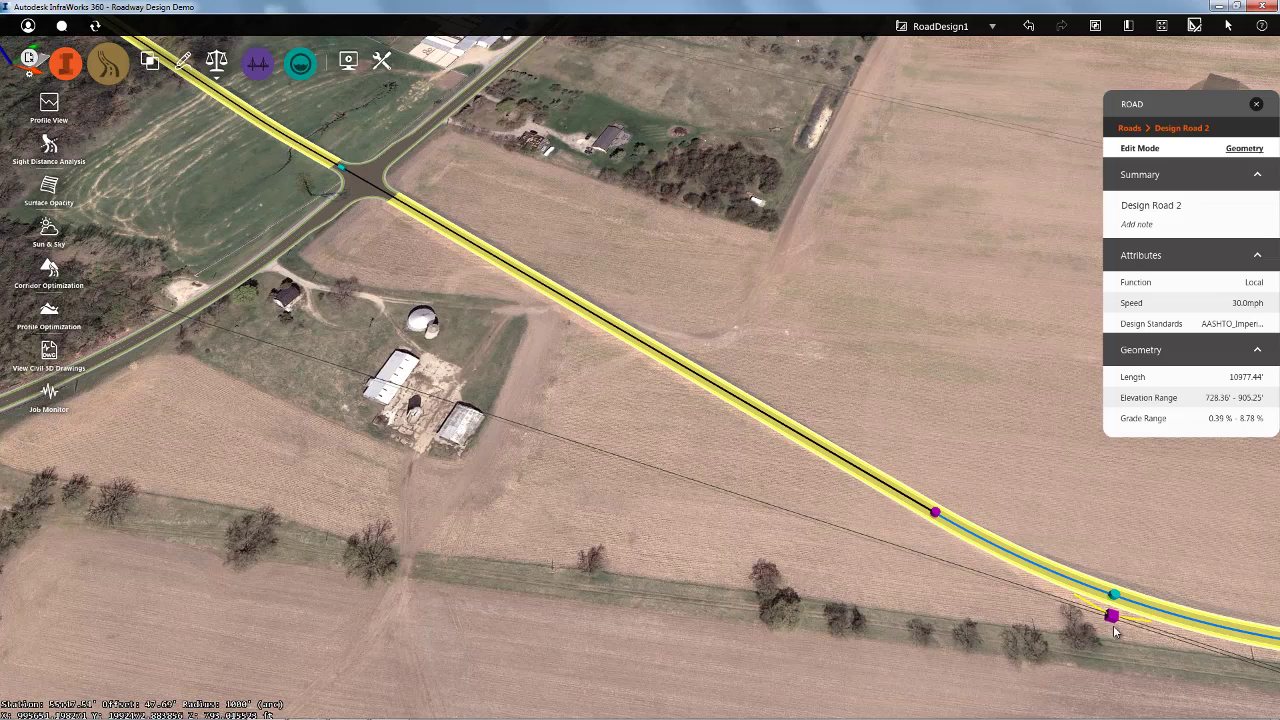
{"action": "left_click", "coordinate": [1112, 617]}
{"action": "left_click_drag", "start_coordinate": [1112, 617], "coordinate": [1085, 656]}
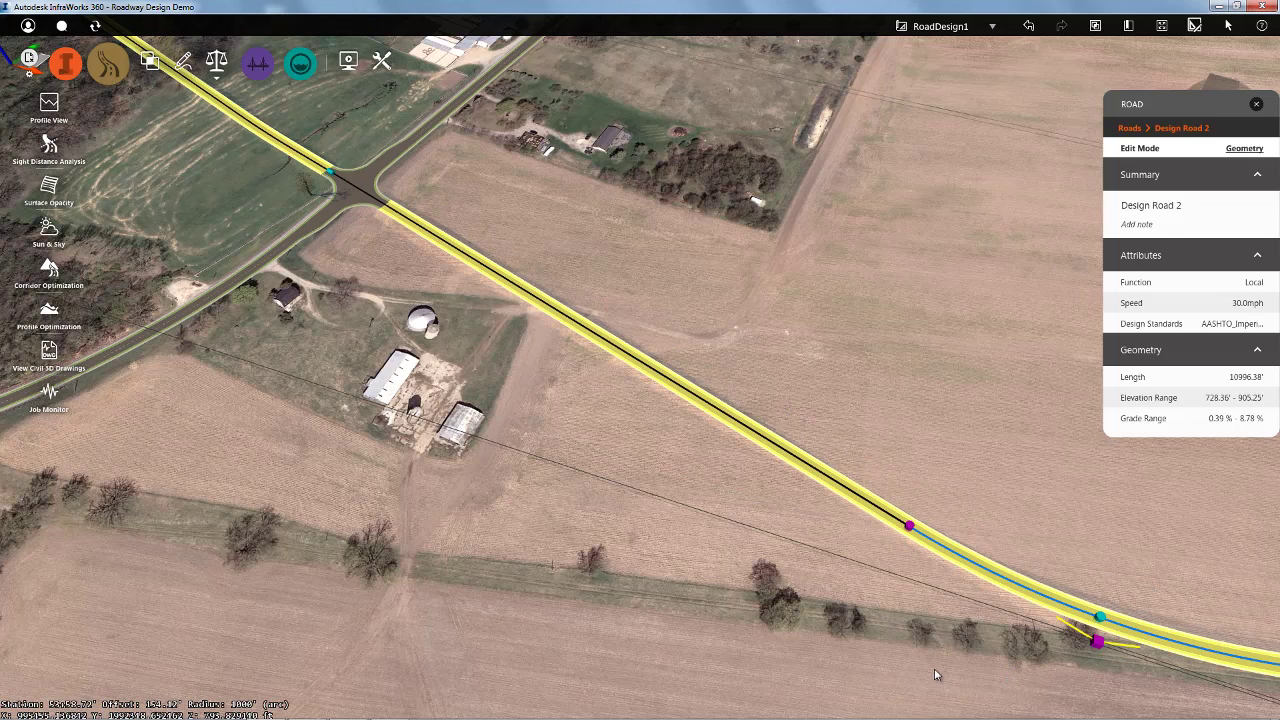
- Select Design Road 2 at the river crossing and switch its edit mode to Lanes Forward
{"action": "middle_click_drag", "start_coordinate": [934, 655], "coordinate": [980, 432]}
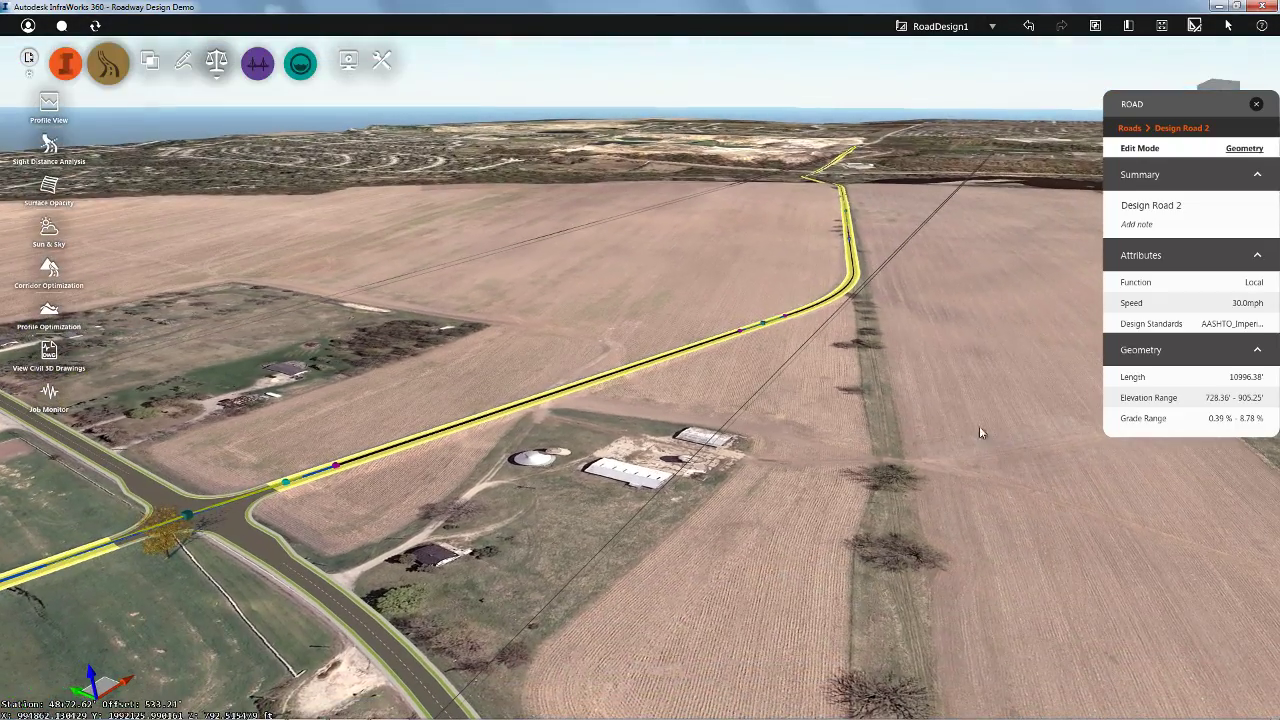
{"action": "double_click", "coordinate": [826, 184]}
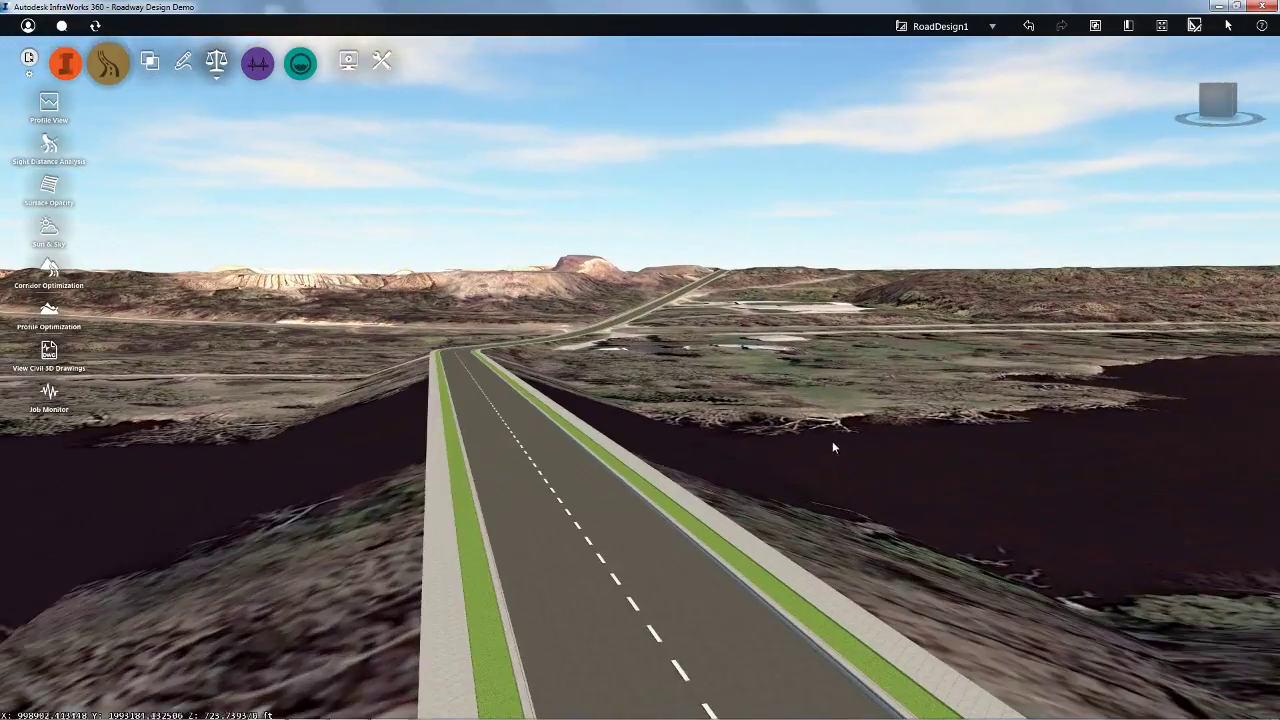
{"action": "middle_click_drag", "start_coordinate": [832, 447], "coordinate": [673, 512]}
{"action": "scroll", "coordinate": [671, 491], "scroll_direction": "down", "scroll_amount": 3}
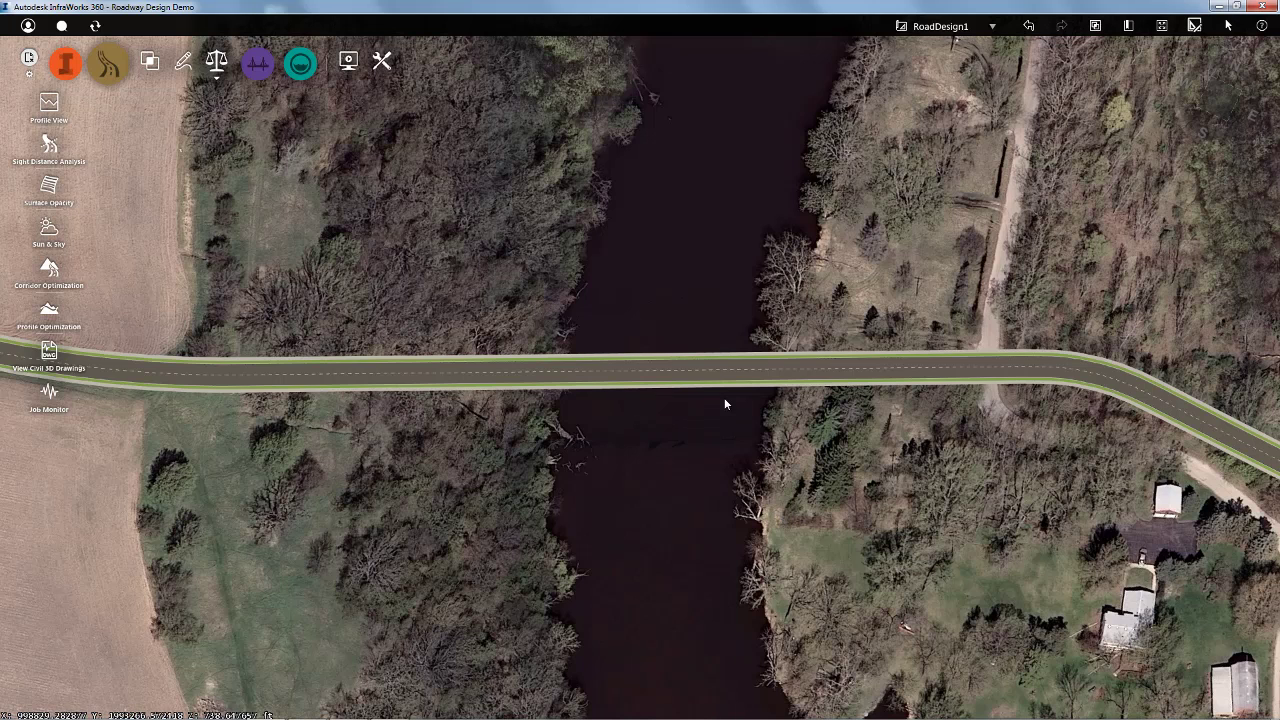
{"action": "left_click", "coordinate": [709, 371]}
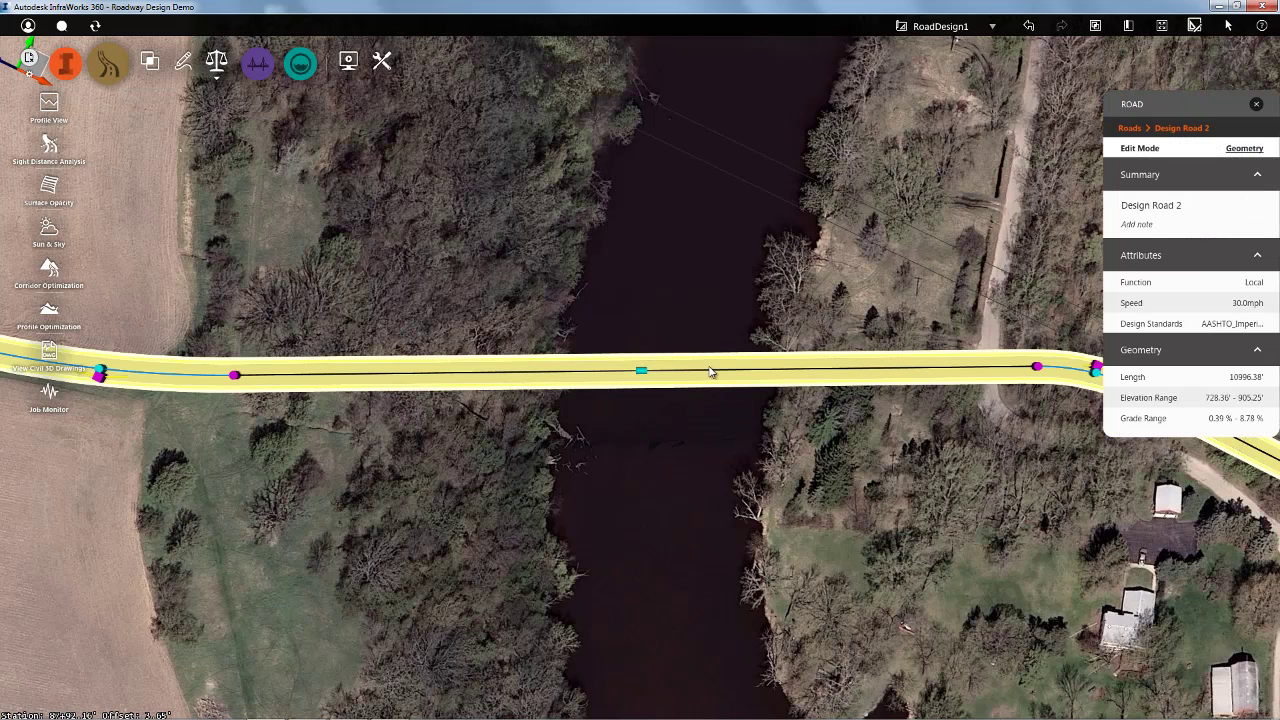
{"action": "left_click_drag", "start_coordinate": [1207, 110], "coordinate": [1164, 88]}
{"action": "left_click", "coordinate": [1199, 127]}
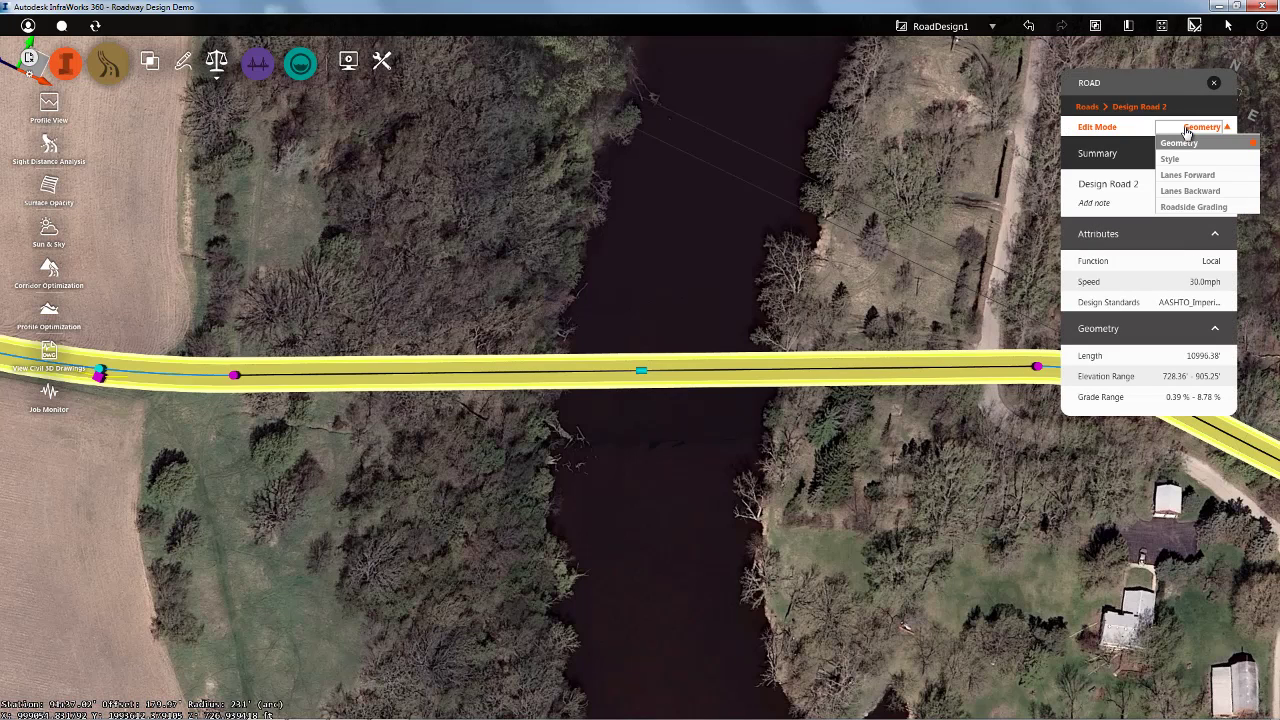
{"action": "left_click", "coordinate": [1187, 175]}
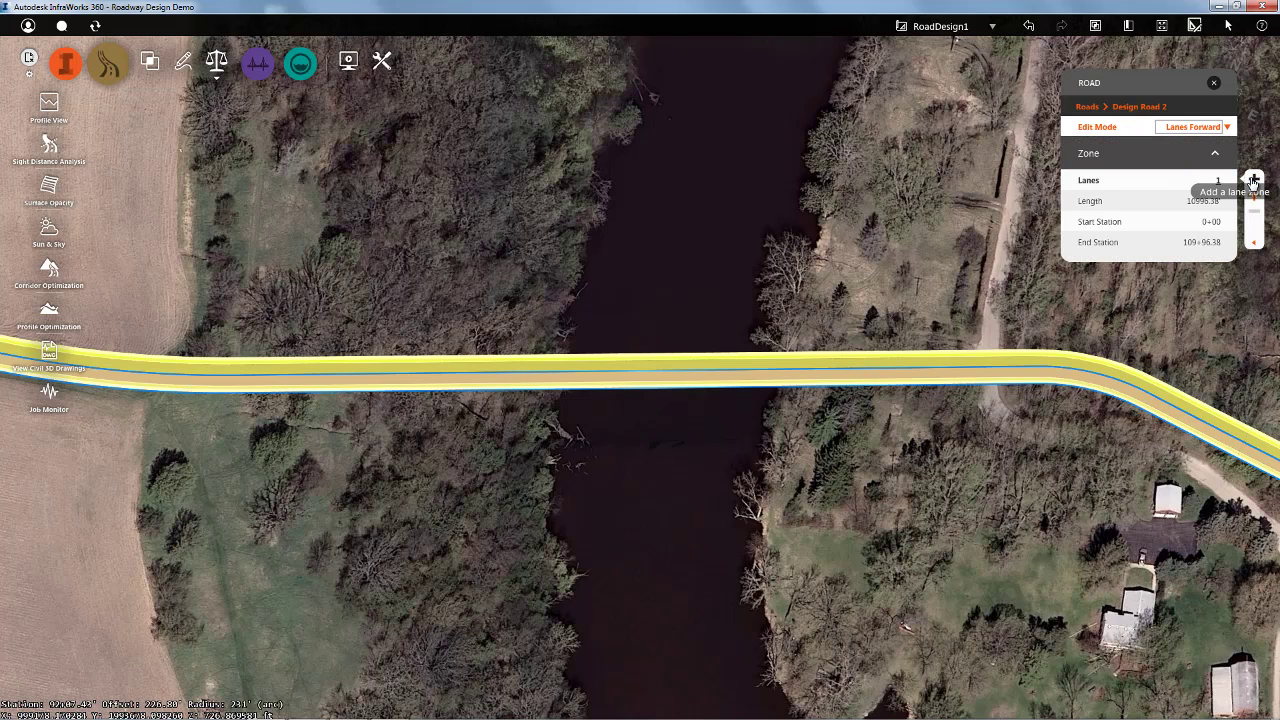
- Add a forward lane zone on Design Road 2 across the river from about station 85+00 to 89+50, and set it to 2 lanes
{"action": "left_click", "coordinate": [1254, 180]}
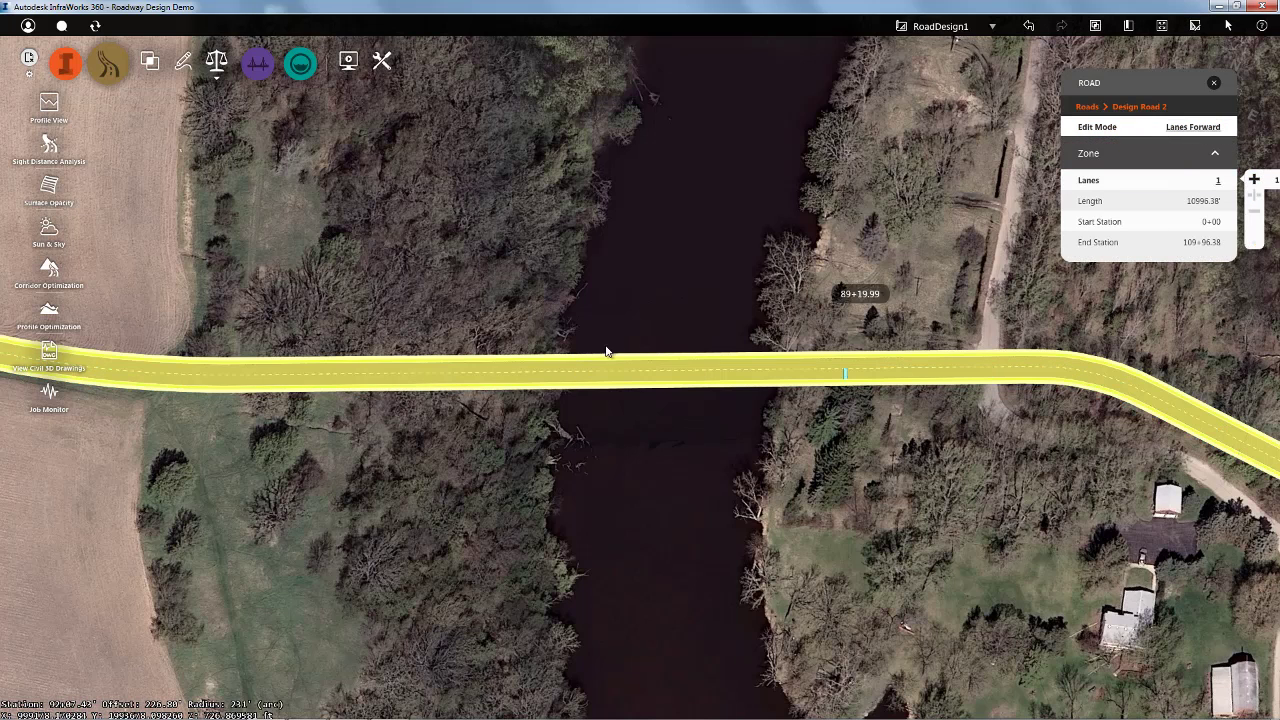
{"action": "left_click", "coordinate": [393, 375]}
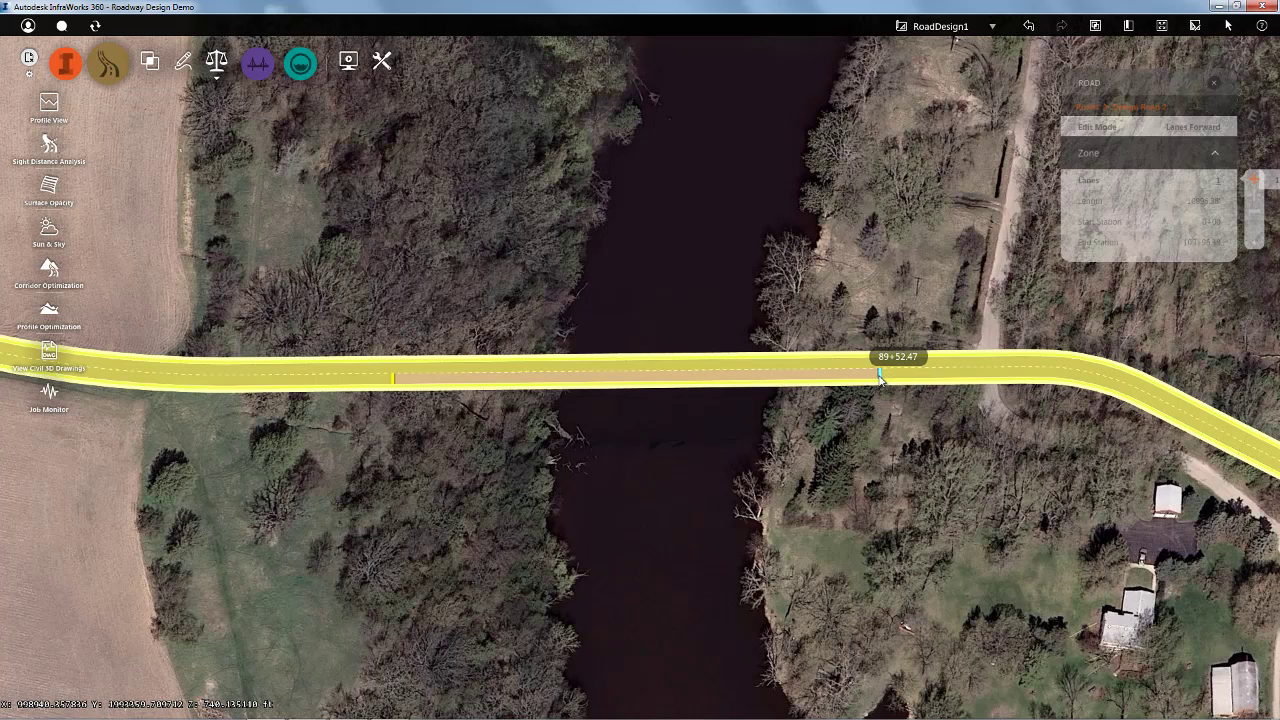
{"action": "left_click", "coordinate": [878, 380]}
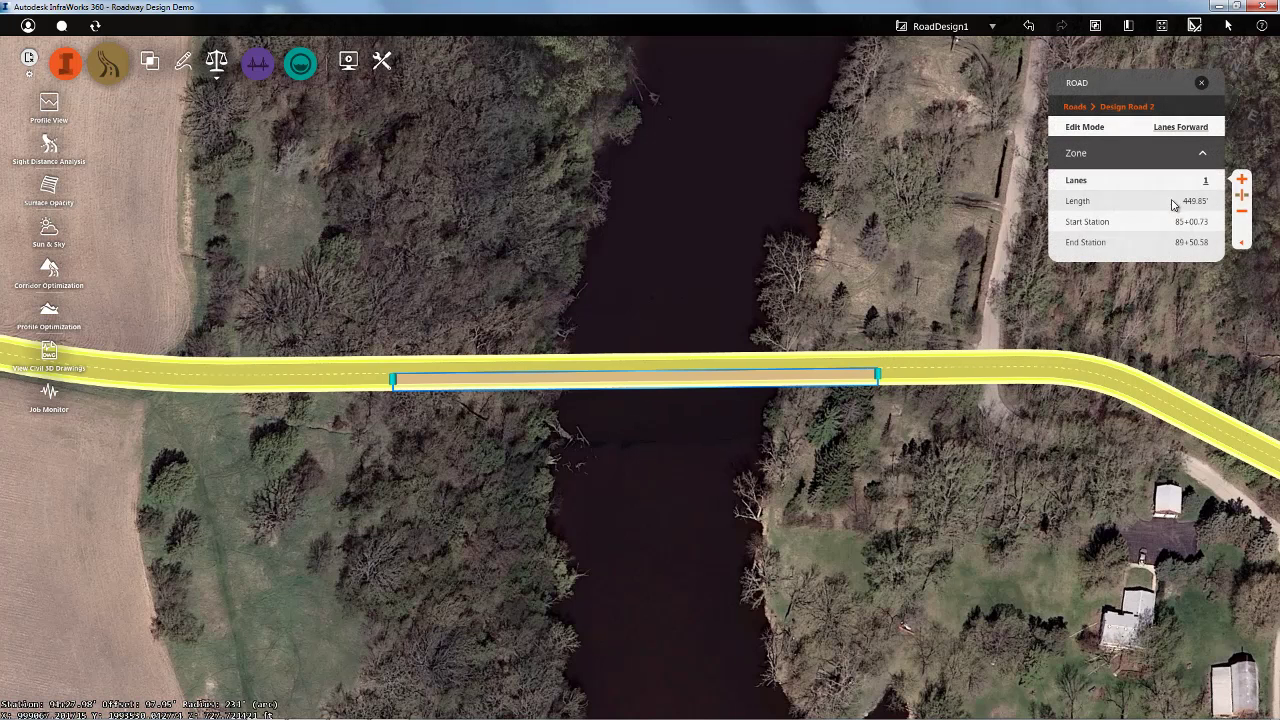
{"action": "left_click", "coordinate": [1205, 184]}
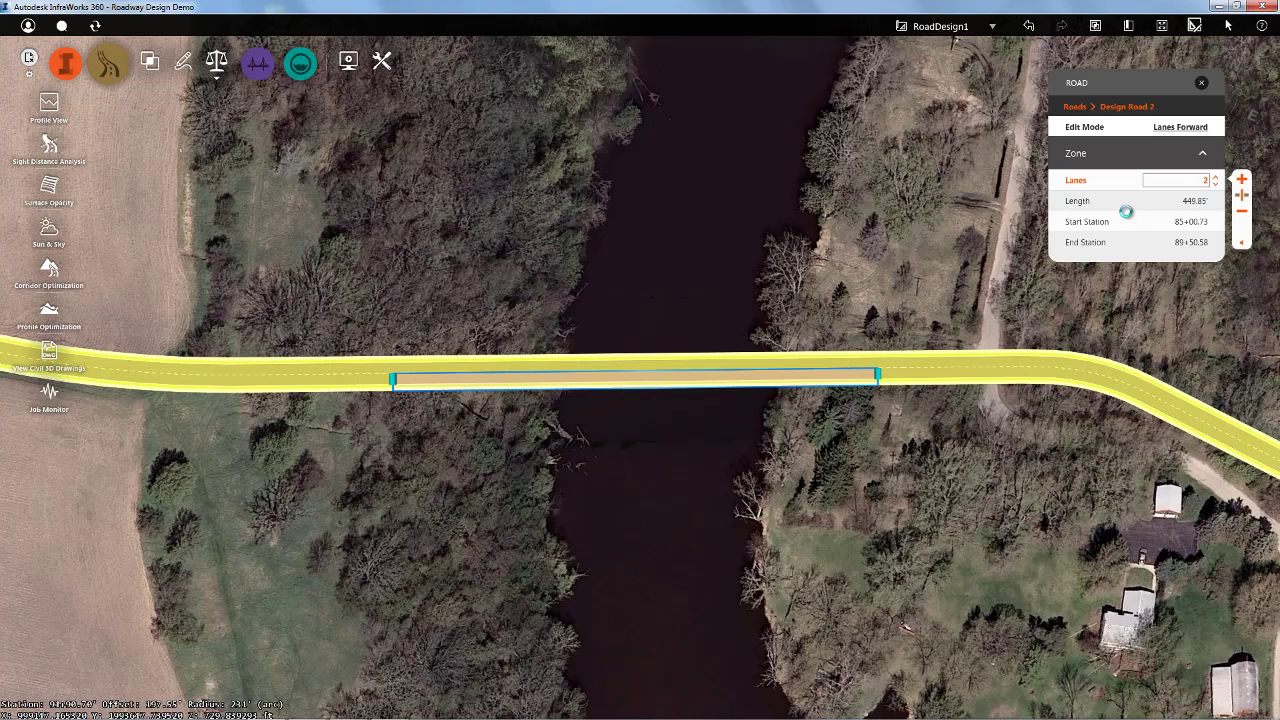
- In Lanes Backward mode, add a matching lane zone across the river from about station 85+00 to 89+50 with 2 lanes
{"action": "left_click", "coordinate": [1182, 128]}
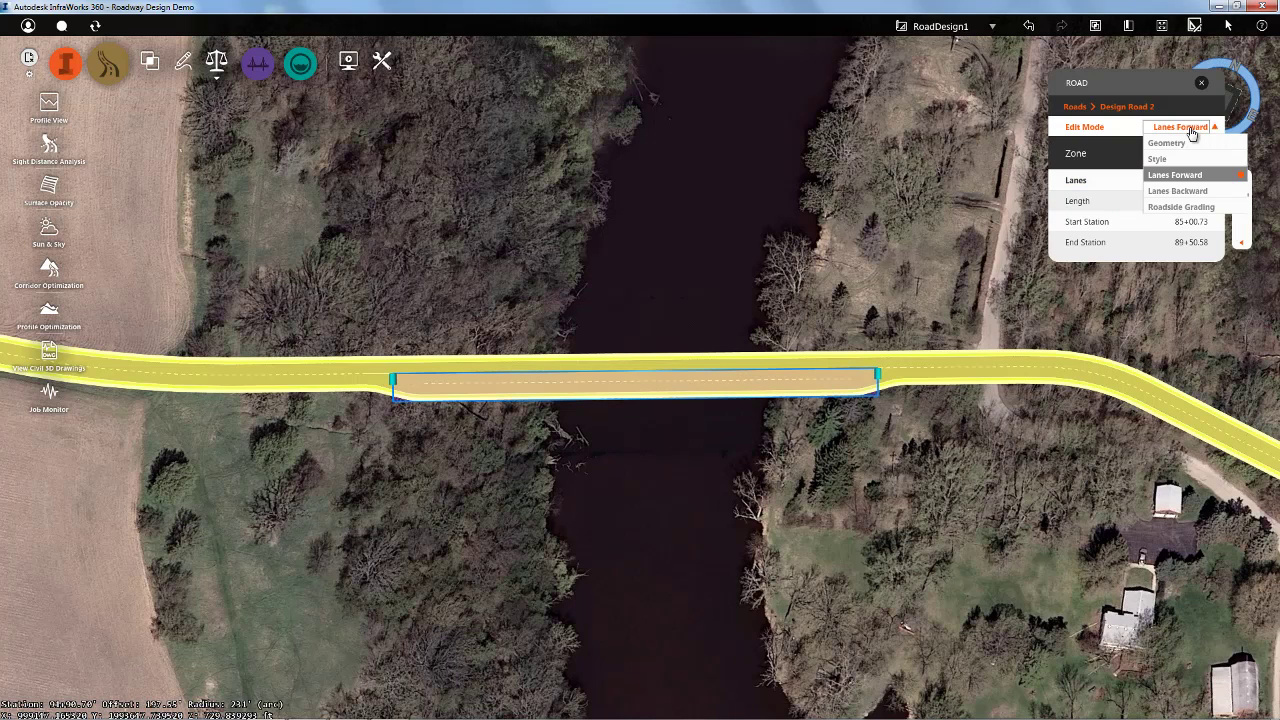
{"action": "left_click", "coordinate": [1180, 191]}
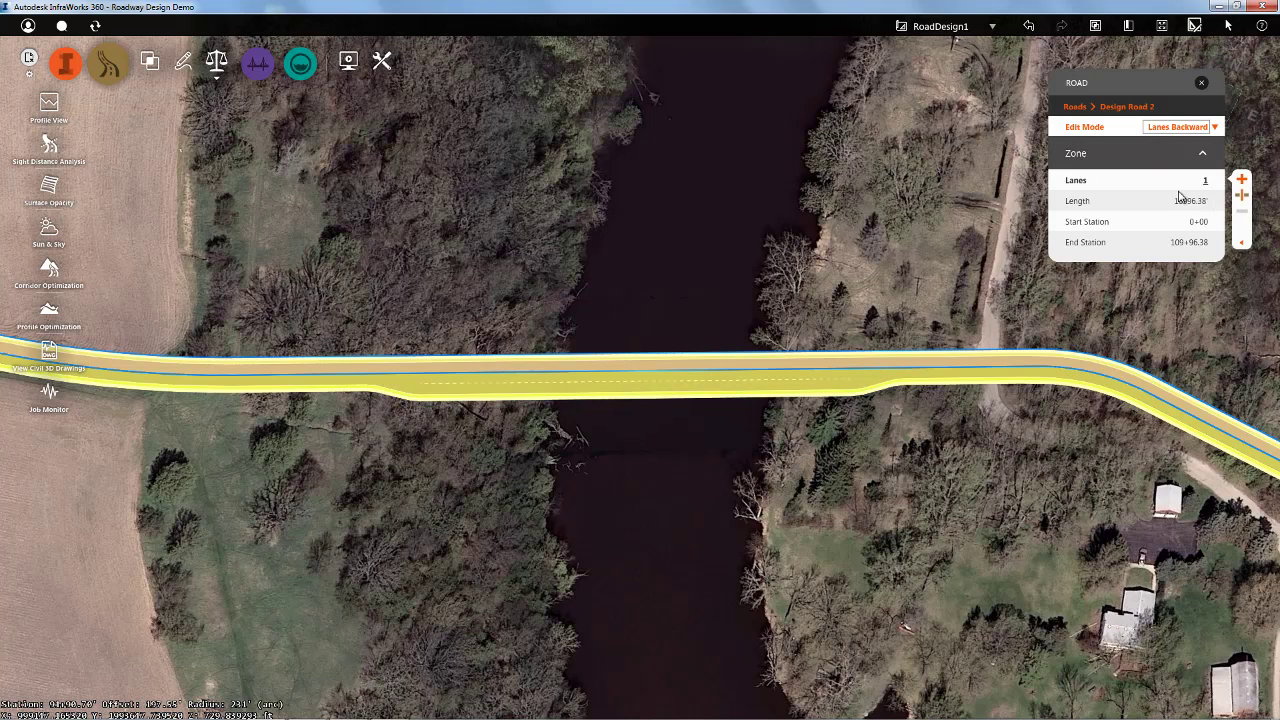
{"action": "left_click", "coordinate": [1241, 179]}
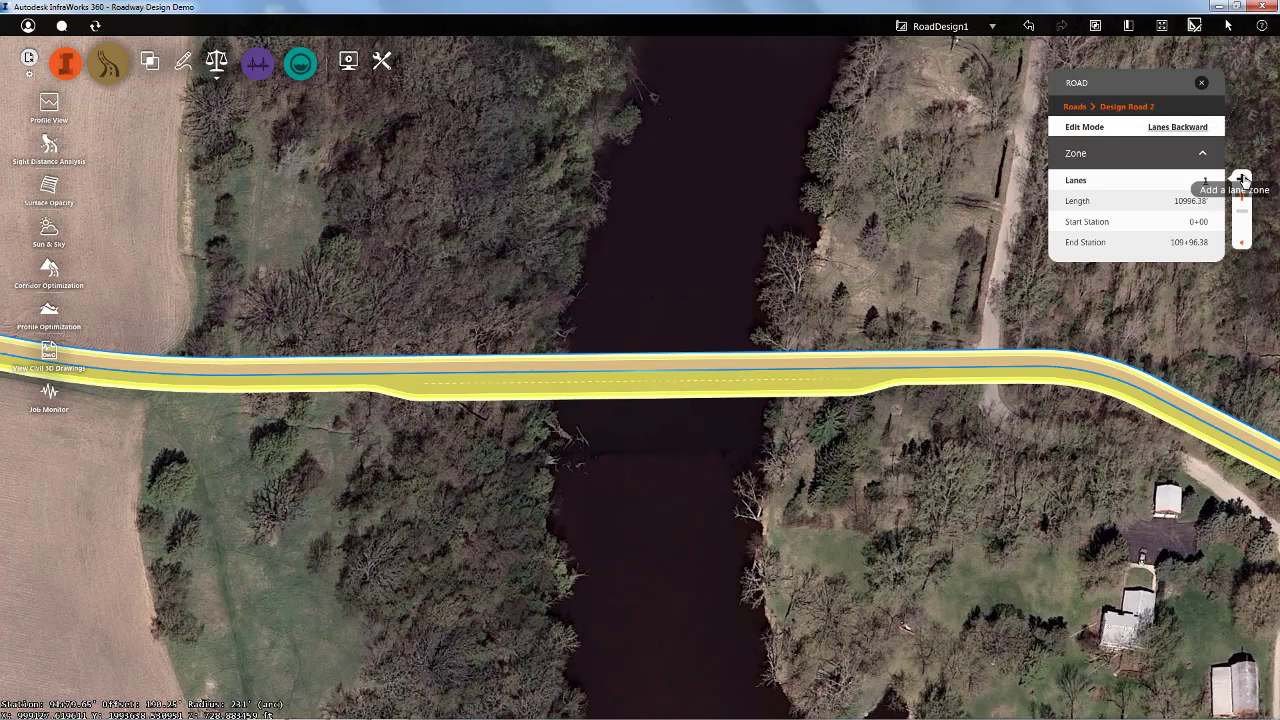
{"action": "left_click", "coordinate": [393, 362]}
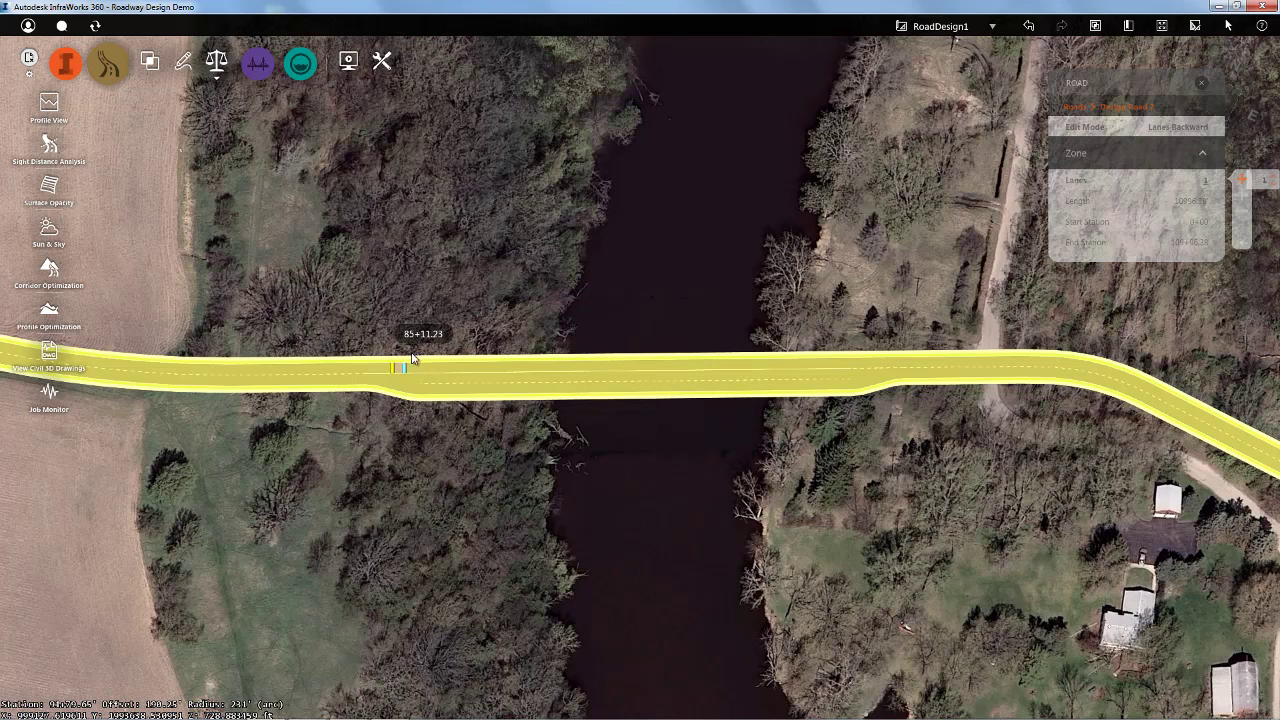
{"action": "left_click", "coordinate": [878, 360]}
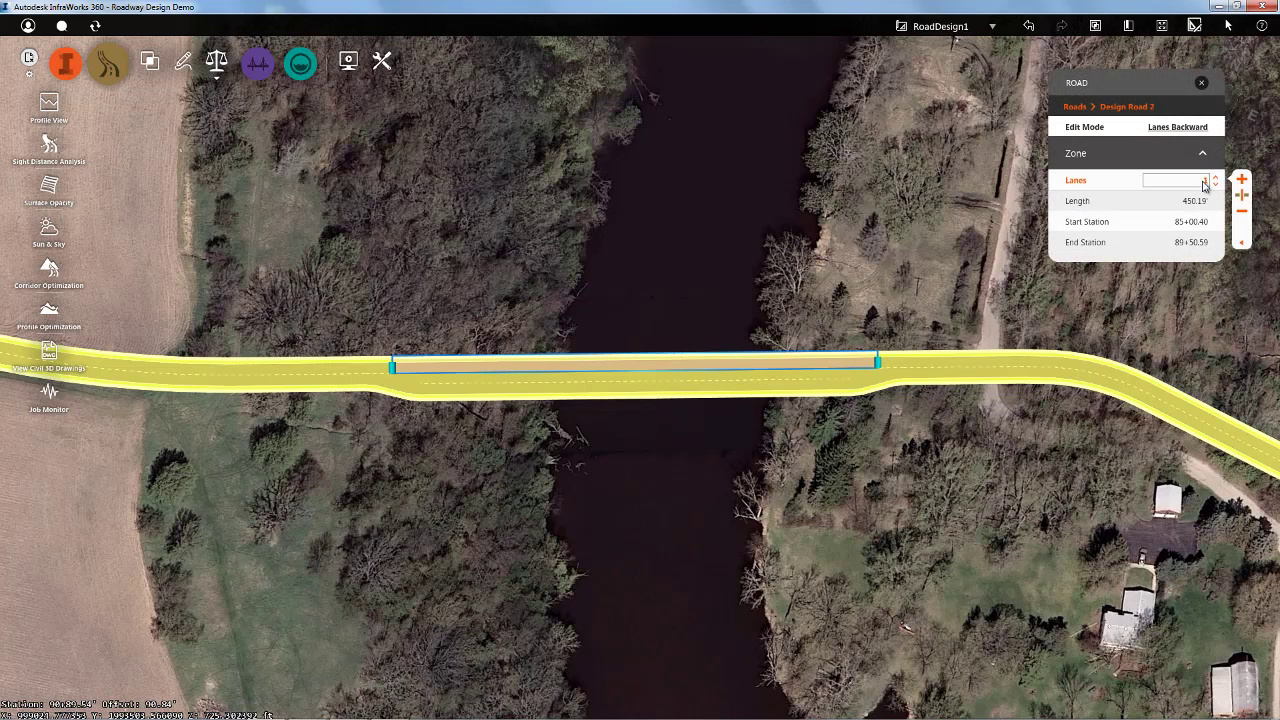
{"action": "left_click", "coordinate": [1213, 178]}
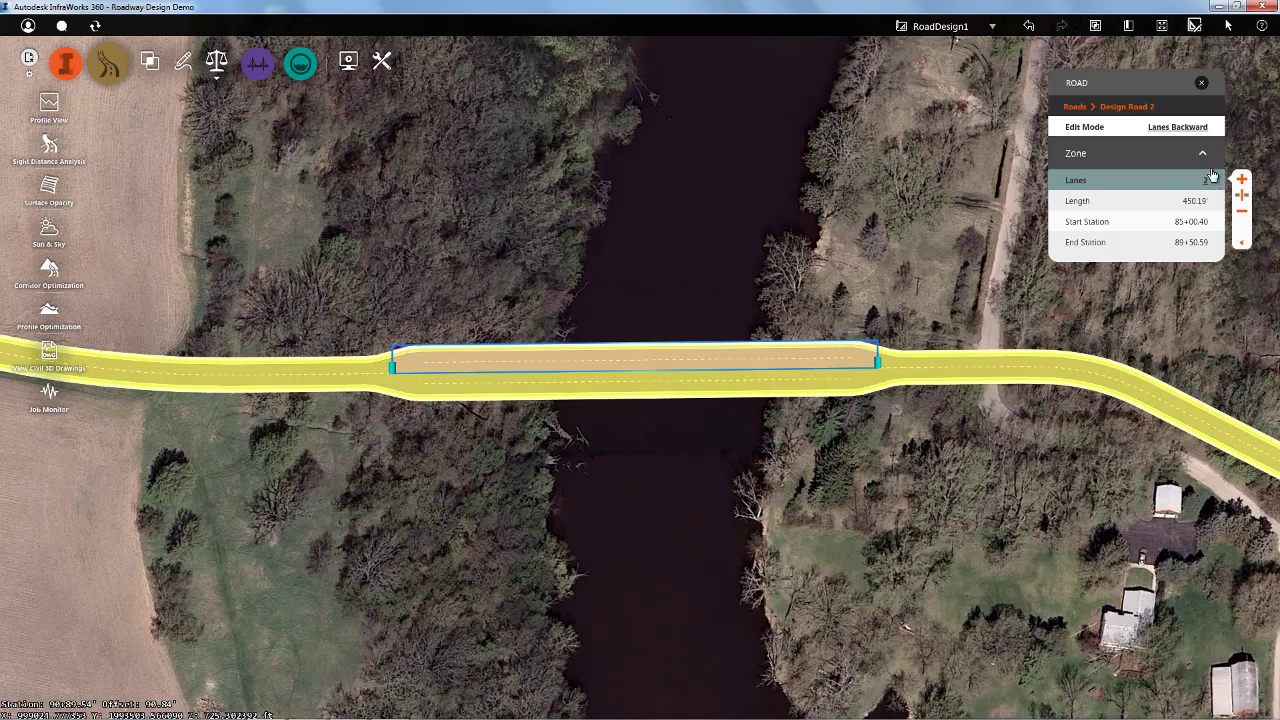
- Add a Street/Bridge style zone over the river crossing from about station 84+66 to 89+84, and inspect the bridge in 3D
{"action": "left_click", "coordinate": [1190, 128]}
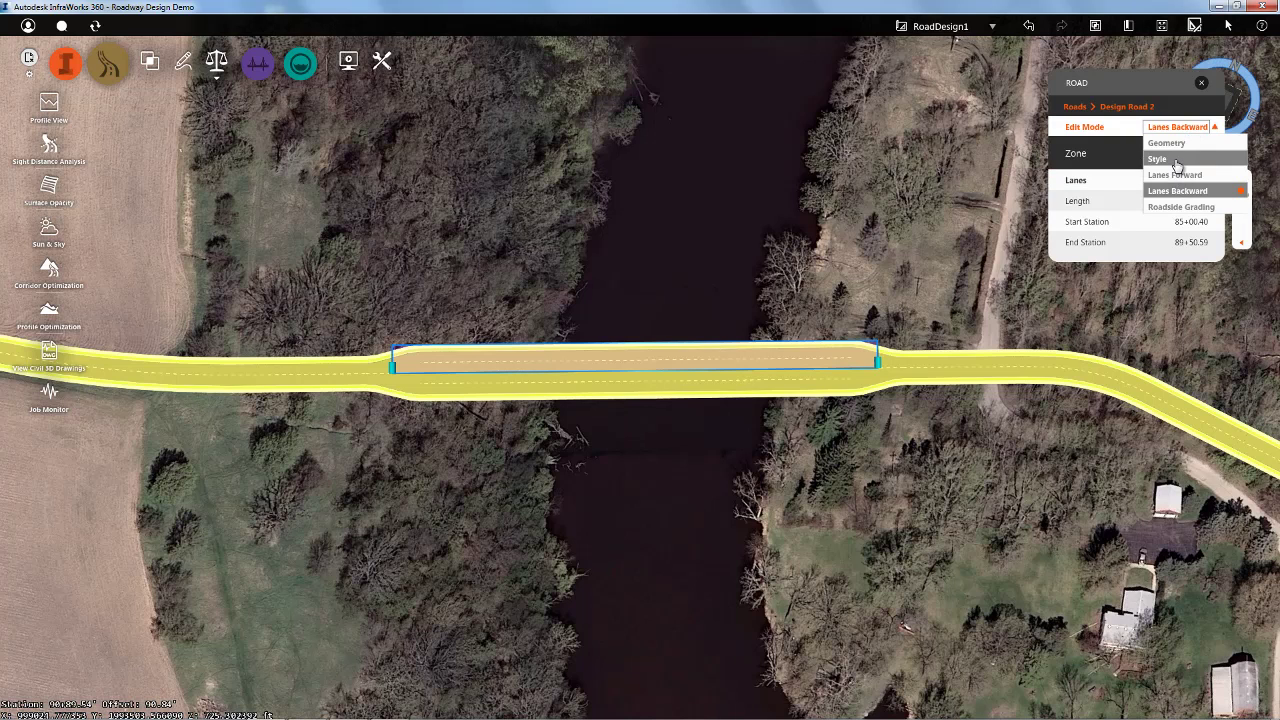
{"action": "left_click", "coordinate": [1178, 159]}
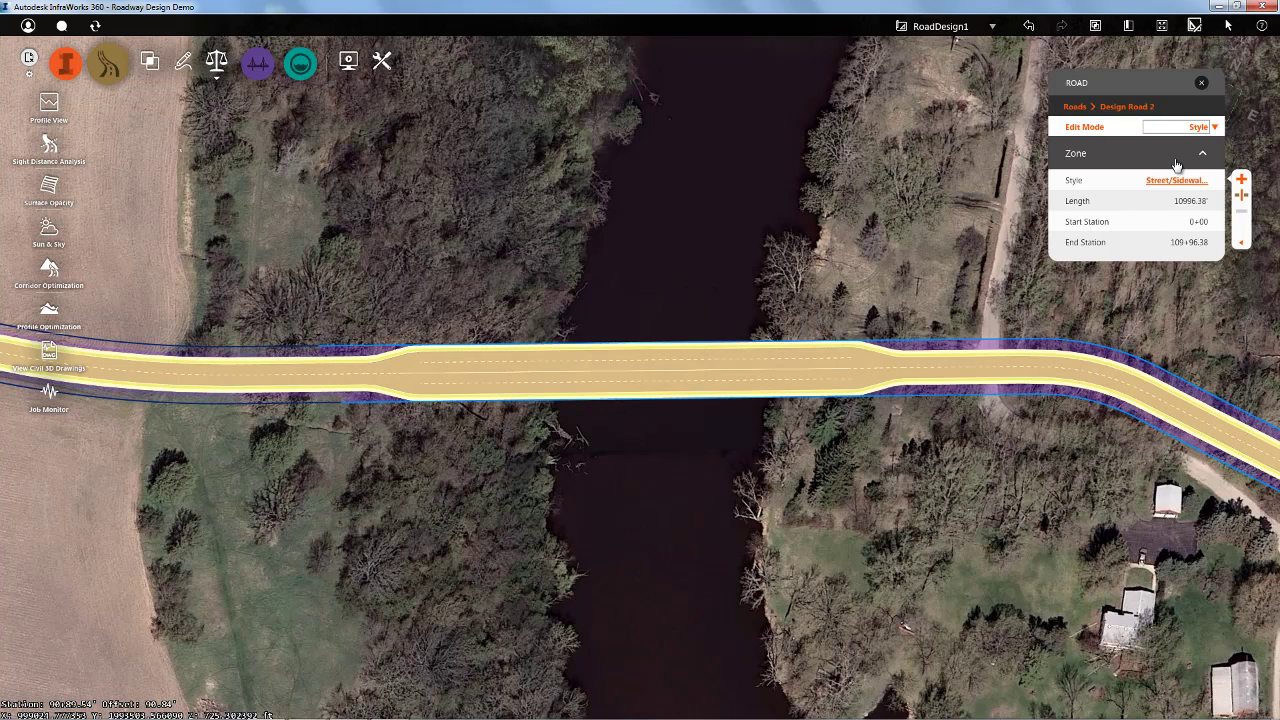
{"action": "left_click", "coordinate": [1241, 180]}
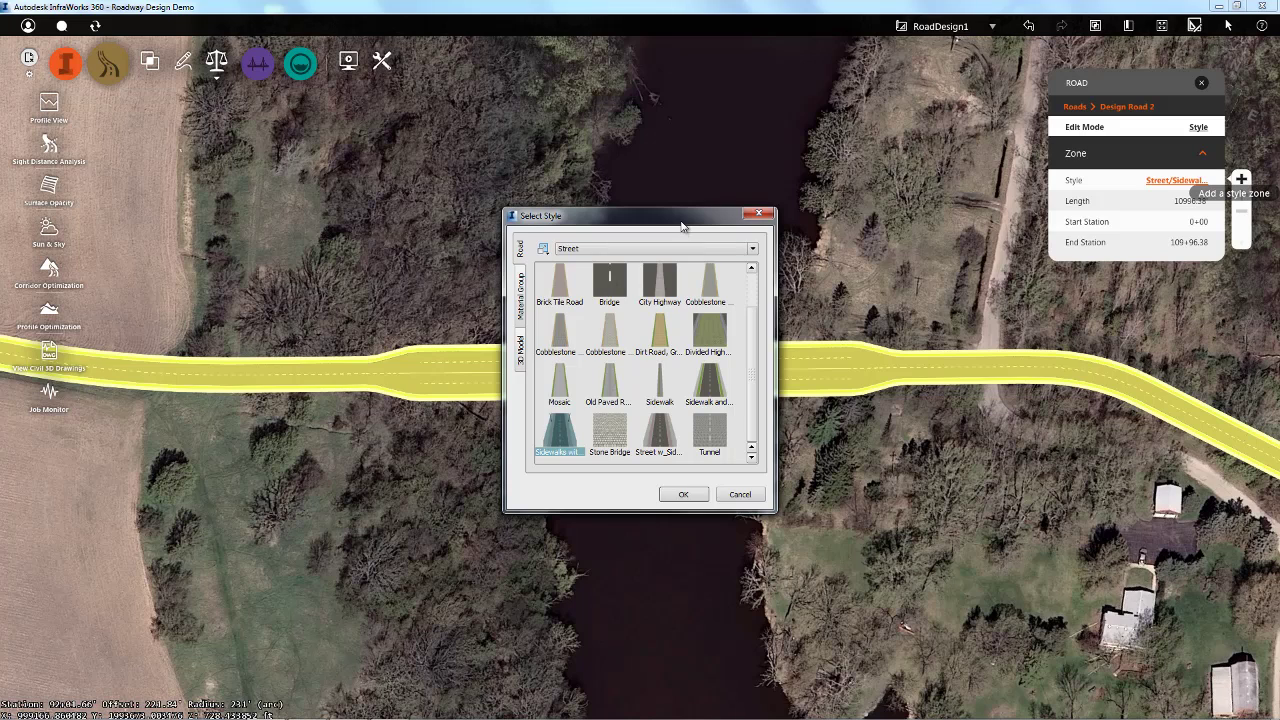
{"action": "left_click_drag", "start_coordinate": [682, 226], "coordinate": [215, 72]}
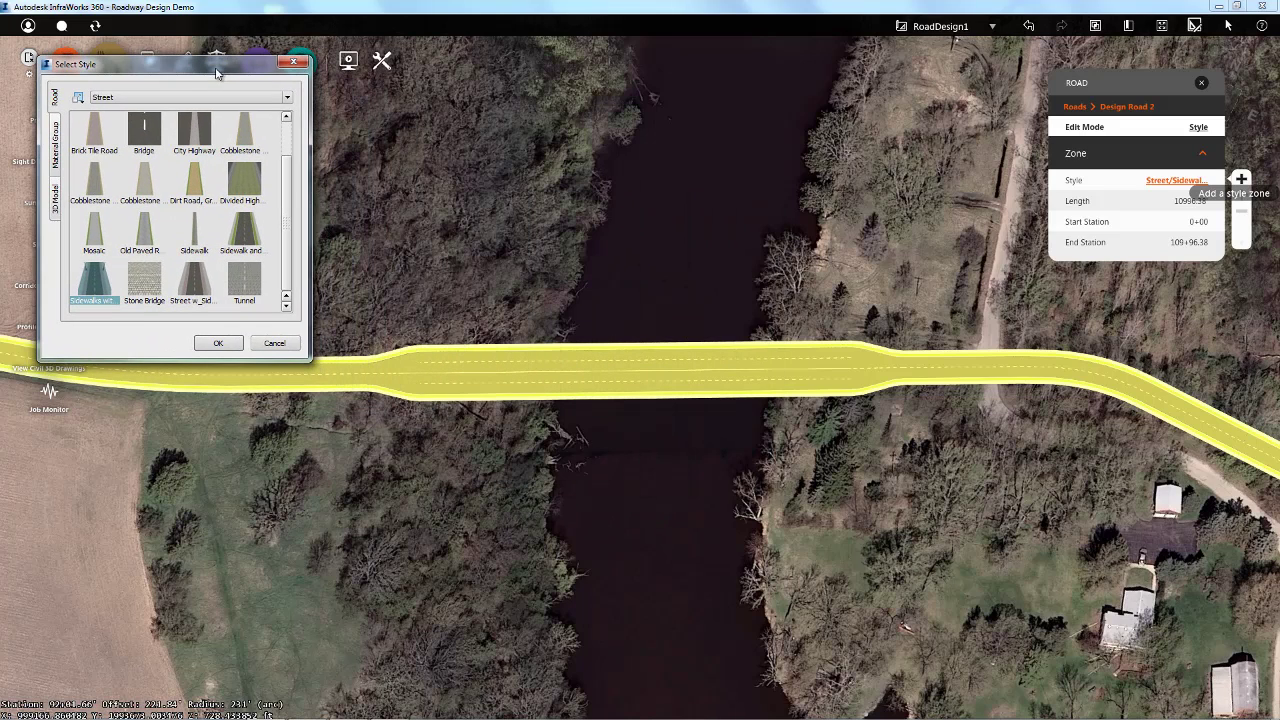
{"action": "left_click", "coordinate": [144, 130]}
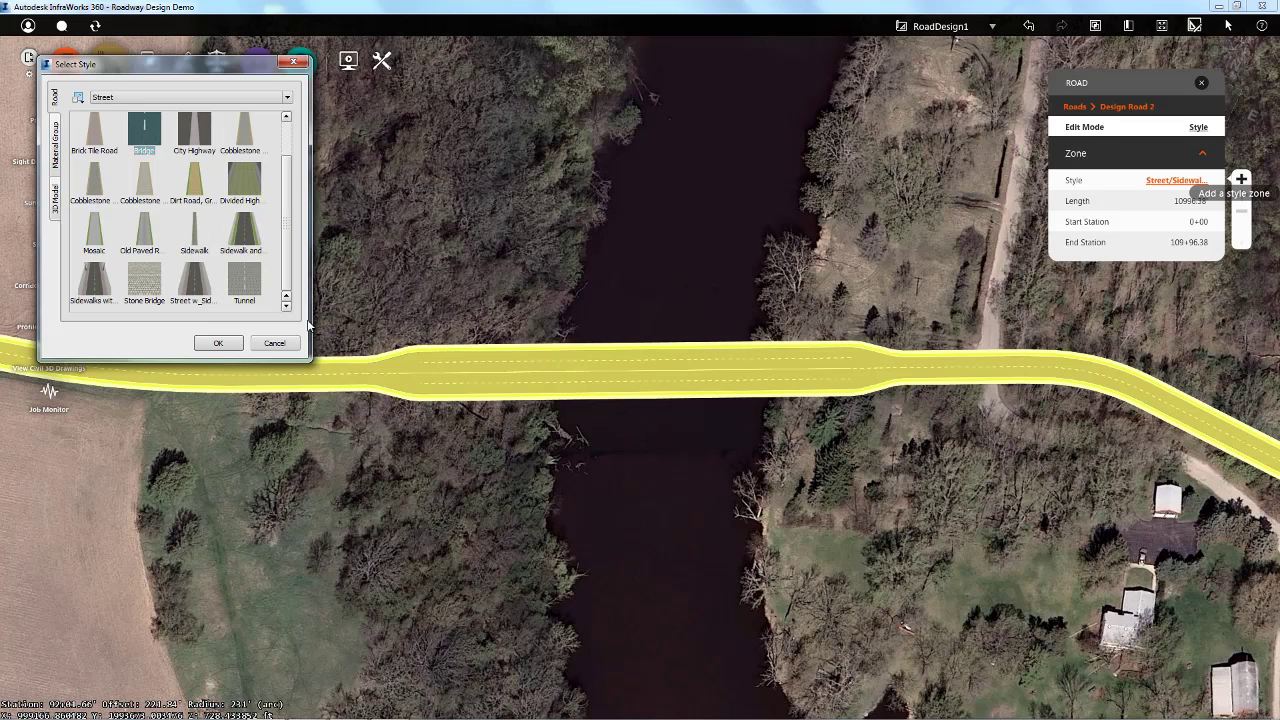
{"action": "left_click", "coordinate": [220, 344]}
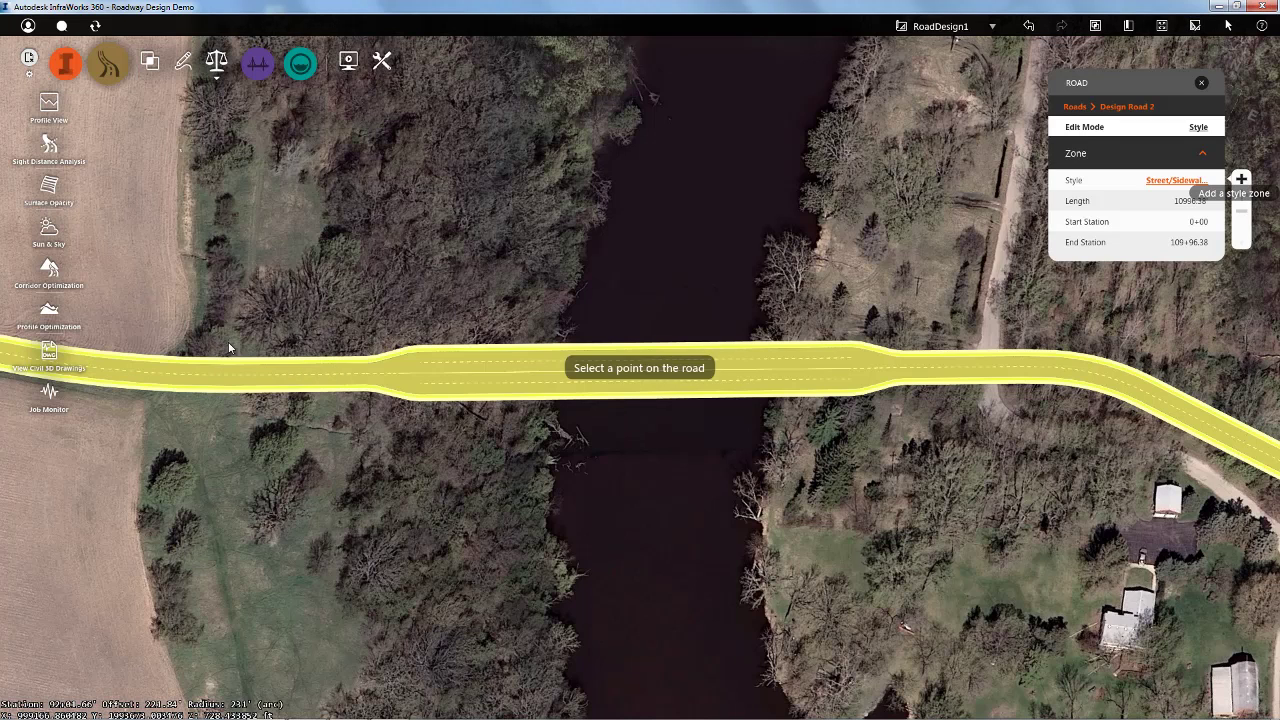
{"action": "left_click", "coordinate": [354, 373]}
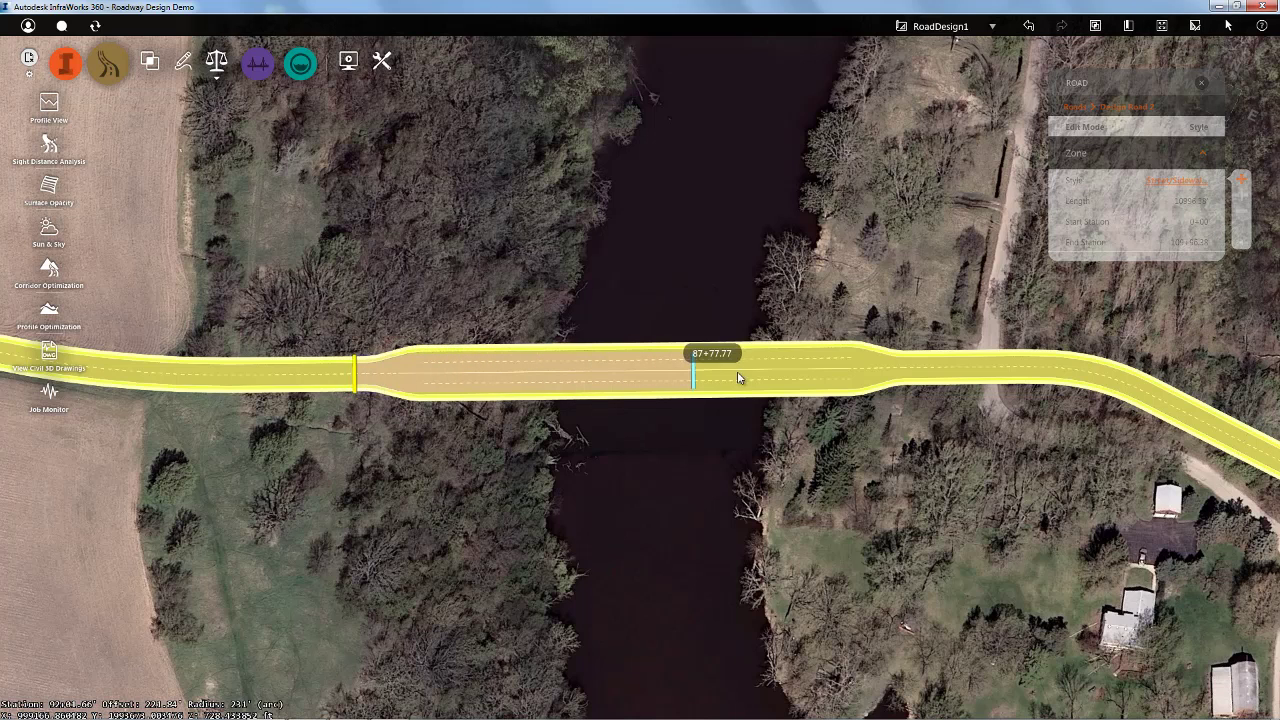
{"action": "left_click", "coordinate": [913, 371]}
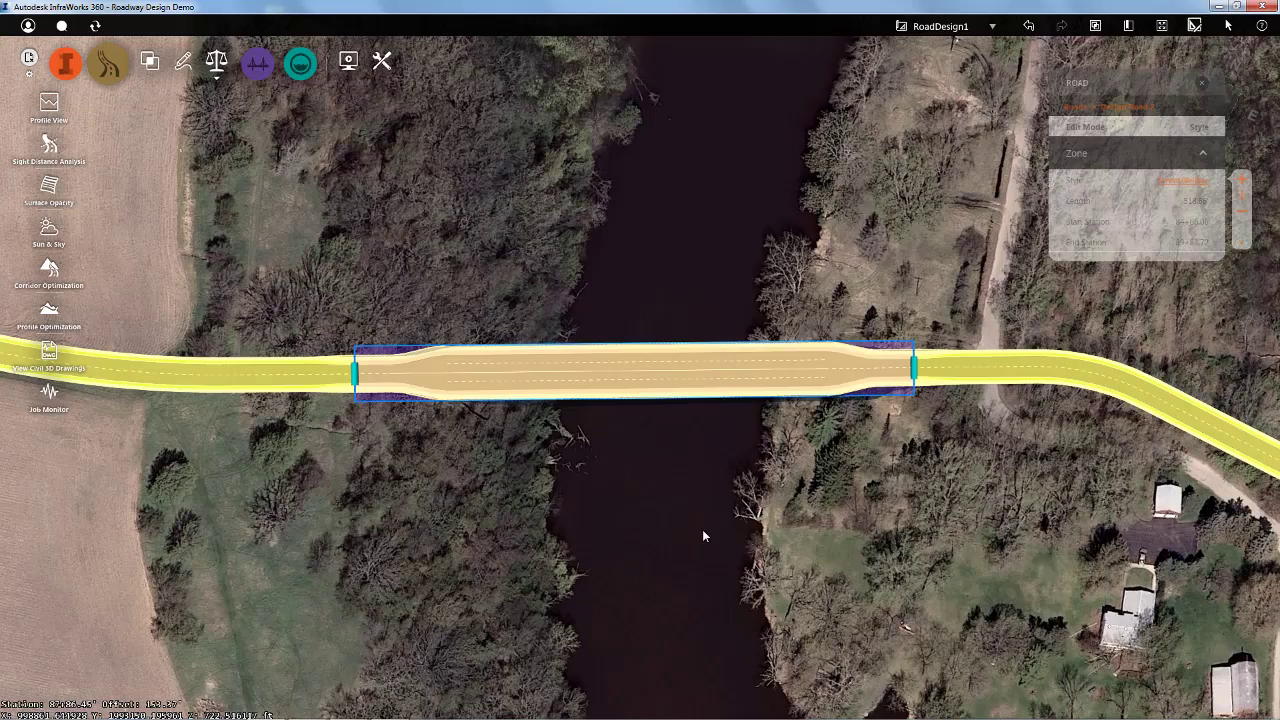
{"action": "middle_click_drag", "start_coordinate": [702, 537], "coordinate": [680, 274], "text": "shift"}
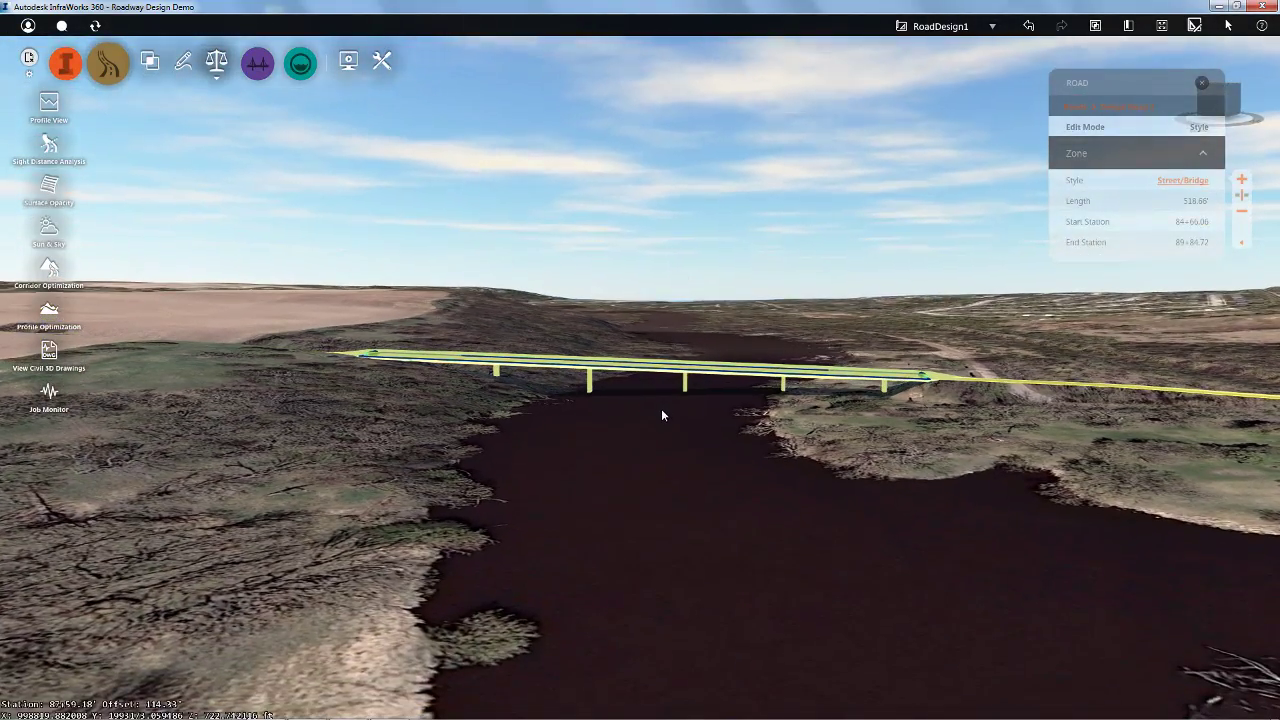
{"action": "middle_click_drag", "start_coordinate": [661, 408], "coordinate": [586, 479], "text": "shift"}
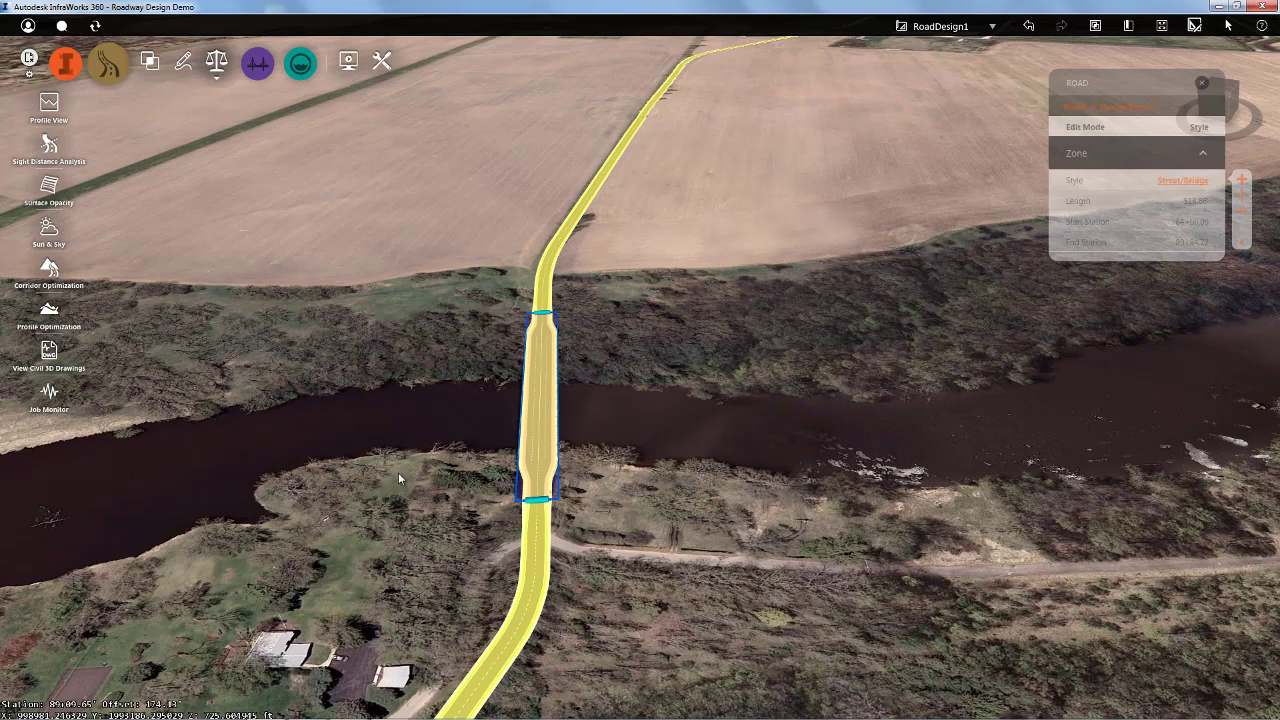
- Start a new storyboard and create its camera path from Design Road 2
{"action": "left_click", "coordinate": [348, 62]}
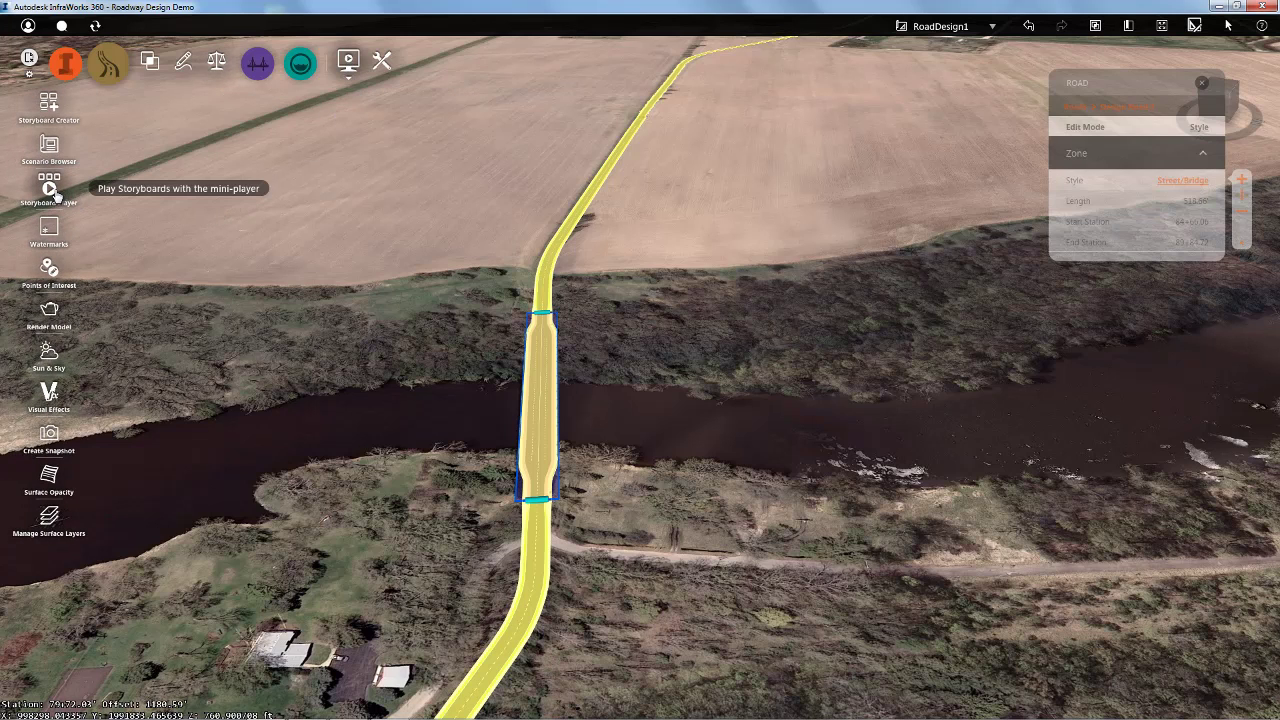
{"action": "left_click", "coordinate": [50, 103]}
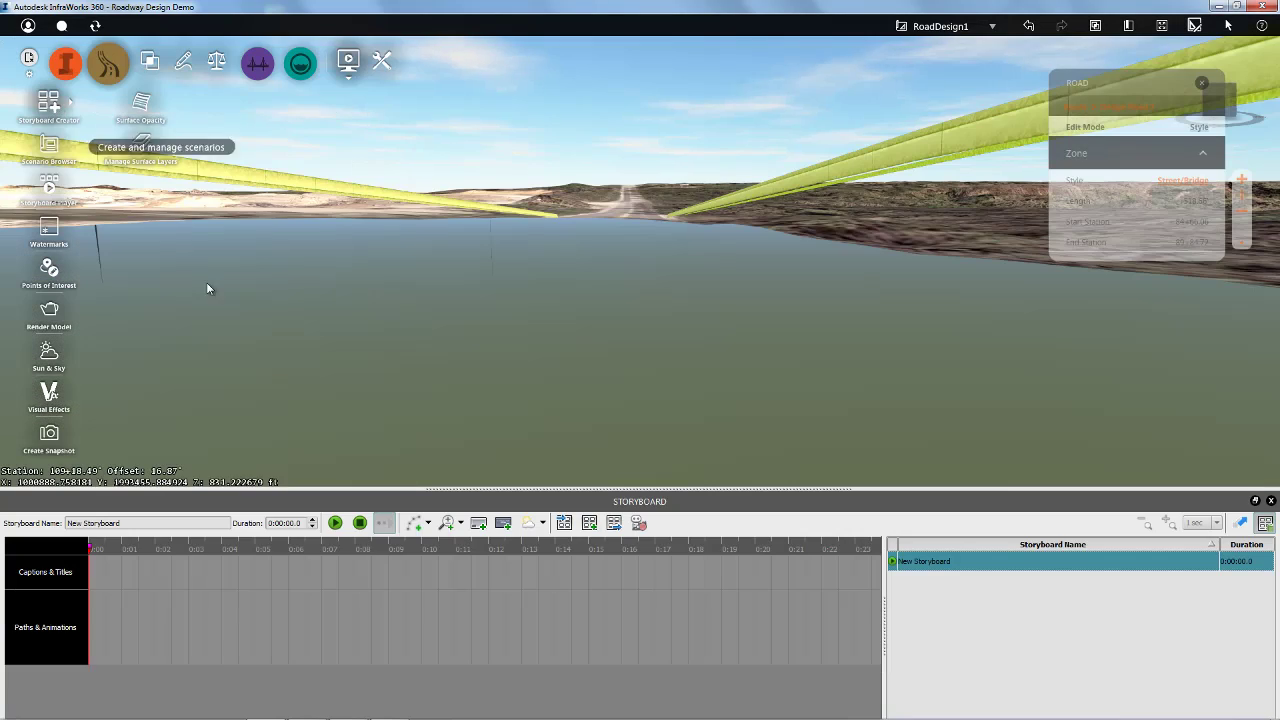
{"action": "left_click", "coordinate": [429, 525]}
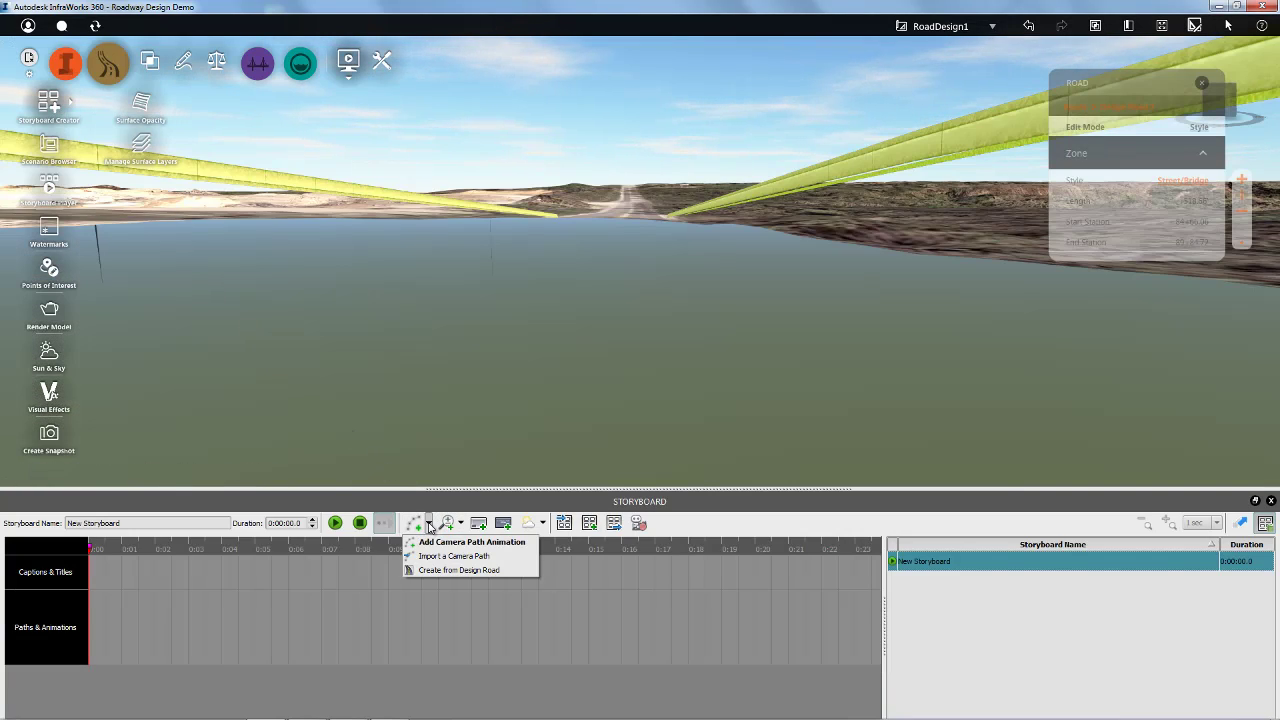
{"action": "left_click", "coordinate": [449, 569]}
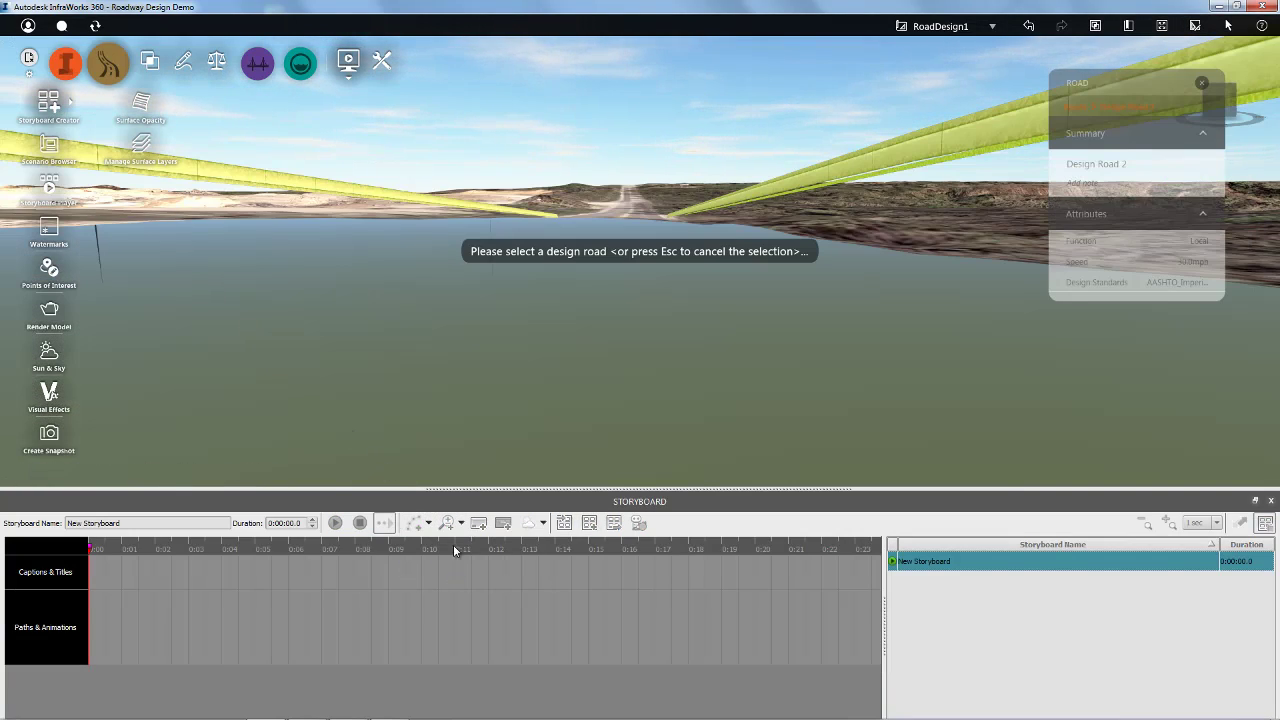
{"action": "left_click_drag", "start_coordinate": [508, 397], "coordinate": [470, 459]}
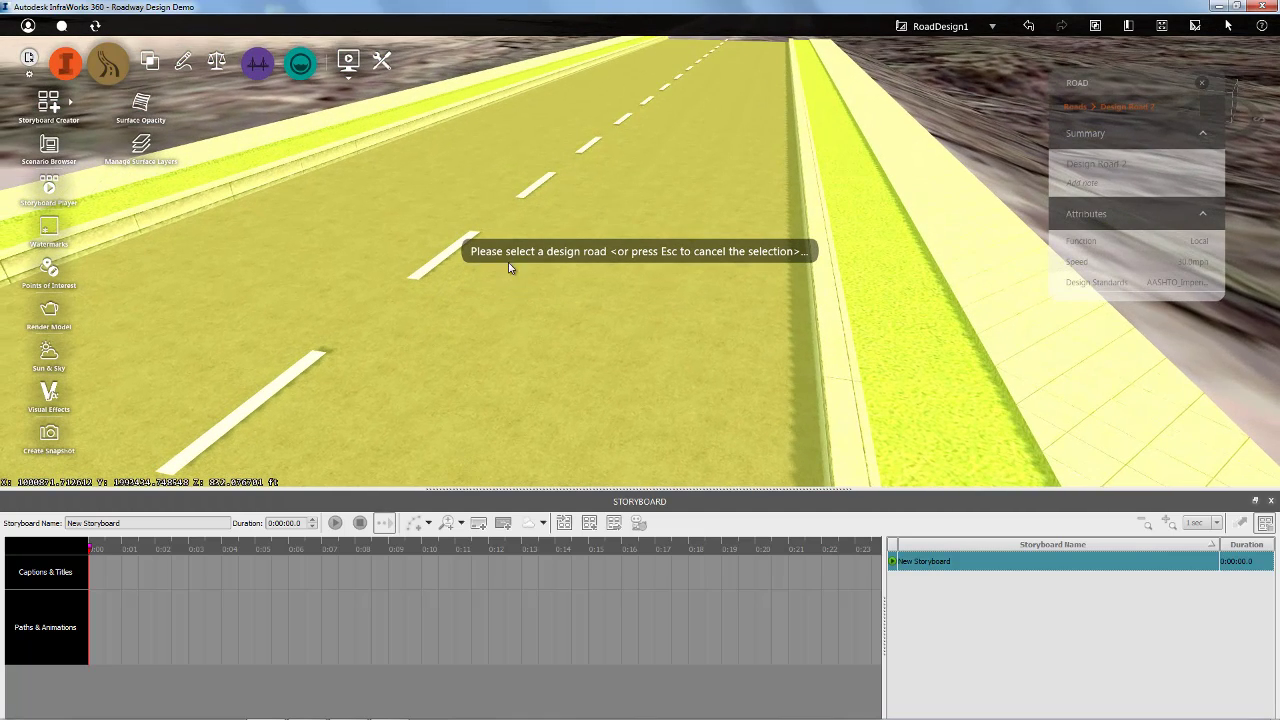
{"action": "left_click", "coordinate": [635, 252]}
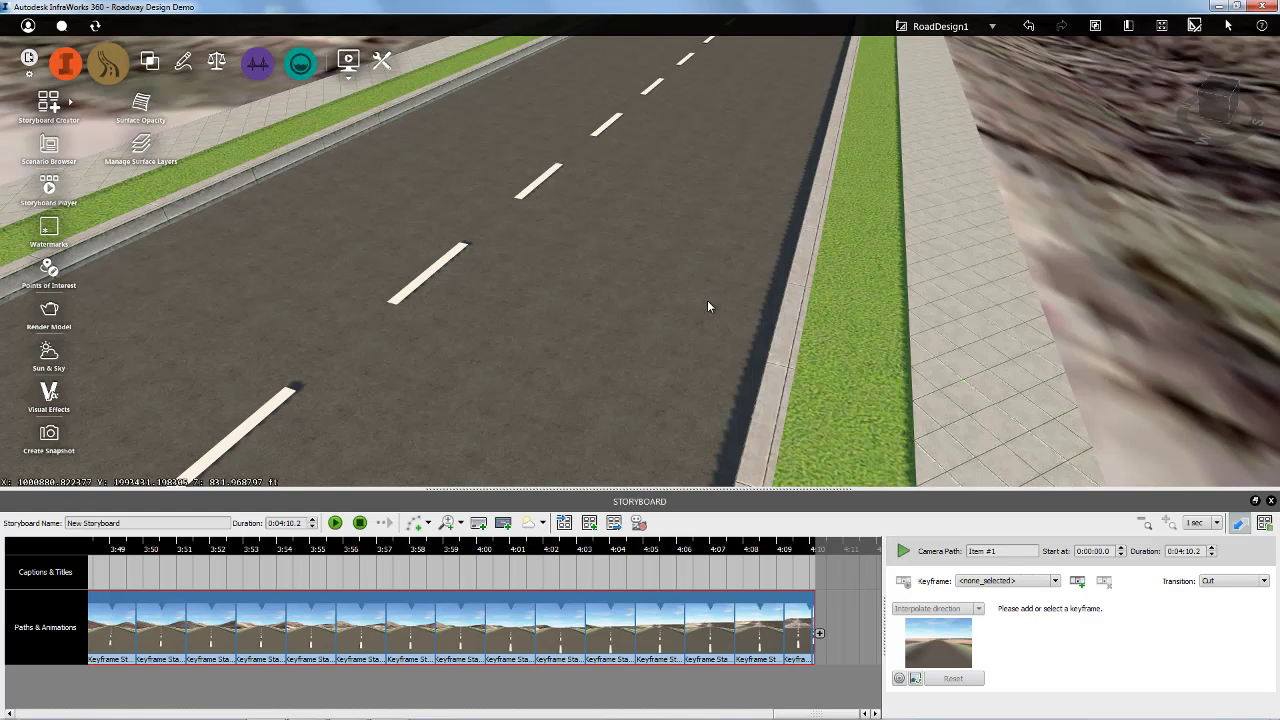
- Set the camera speed at Keyframe Station 0.00 to 100 mph and play the storyboard
{"action": "left_click", "coordinate": [1054, 581]}
{"action": "left_click", "coordinate": [1041, 601]}
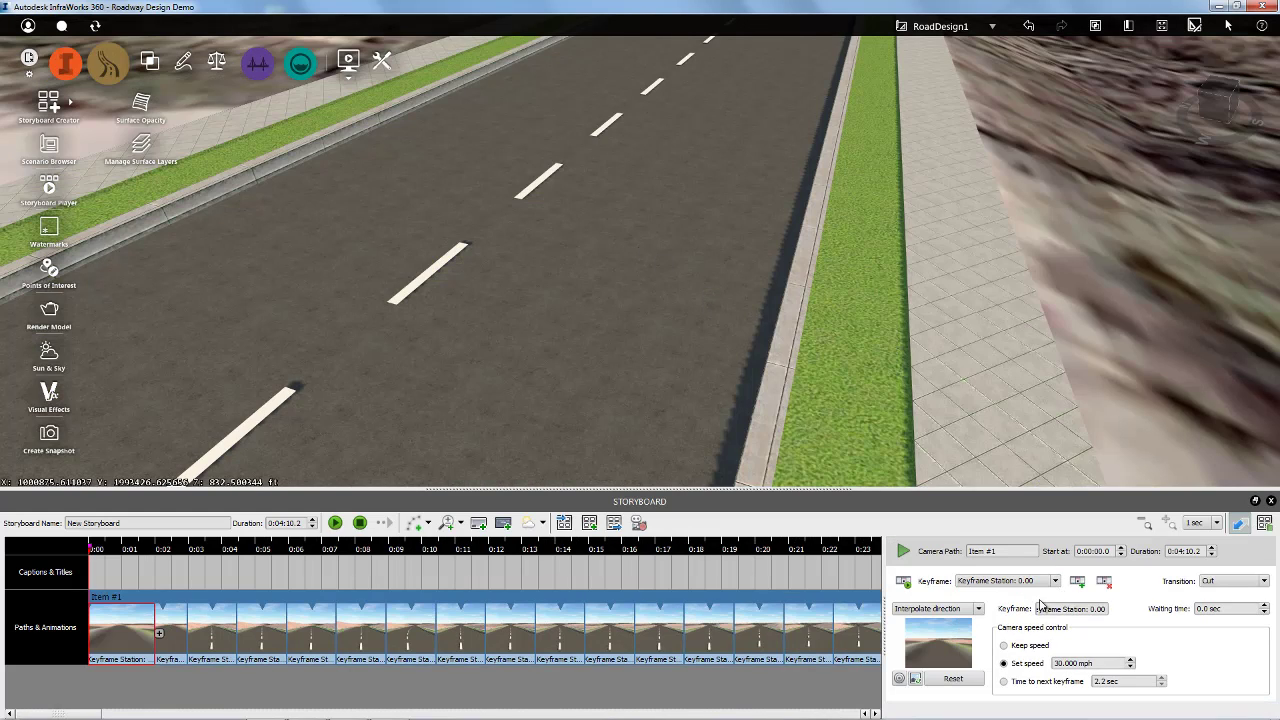
{"action": "left_click", "coordinate": [1043, 663]}
{"action": "type", "text": "100"}
{"action": "key", "text": "Return"}
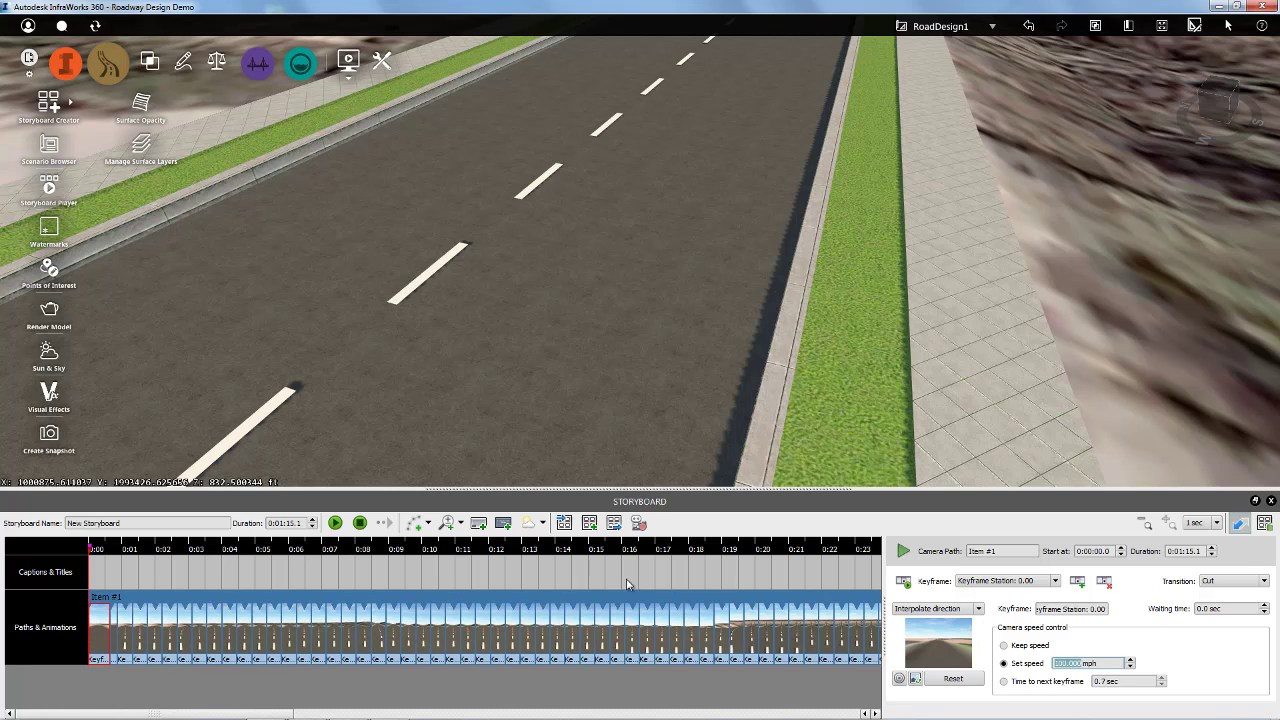
{"action": "left_click", "coordinate": [335, 523]}
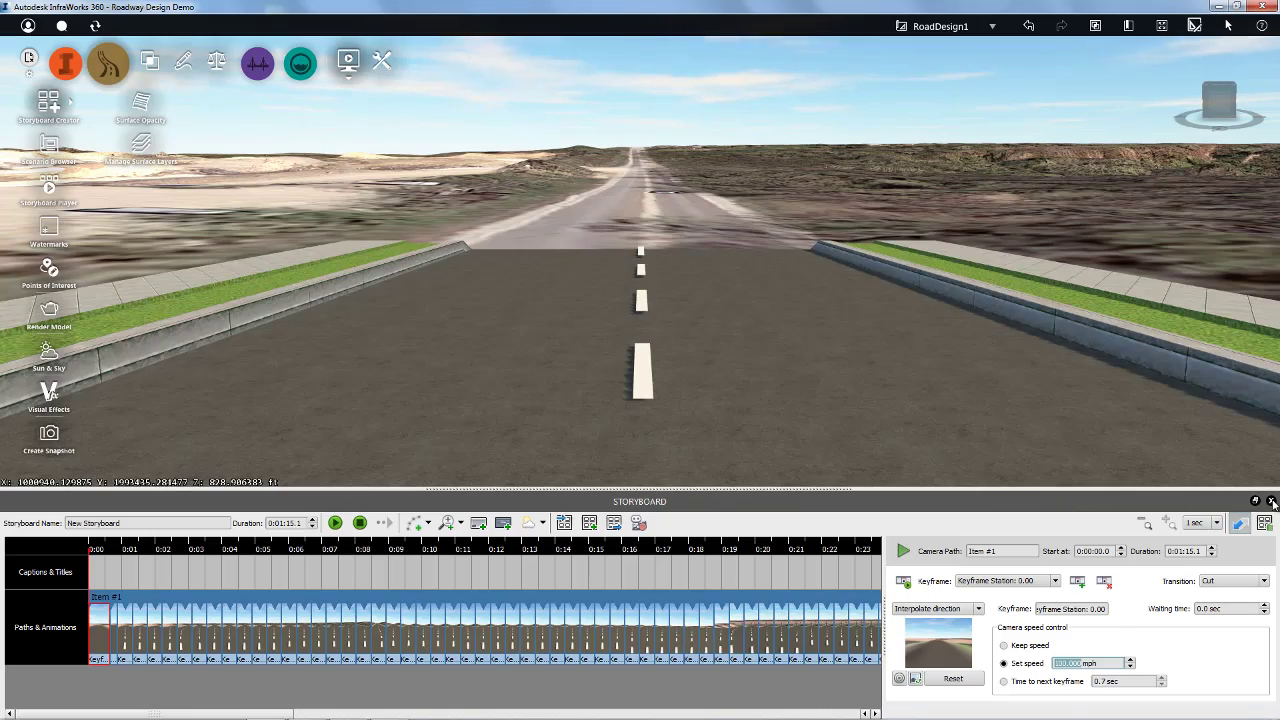
- Close the storyboard editor and return to the overall top-down view of the model
{"action": "left_click", "coordinate": [1272, 501]}
{"action": "scroll", "coordinate": [691, 481], "scroll_direction": "down", "scroll_amount": 4}
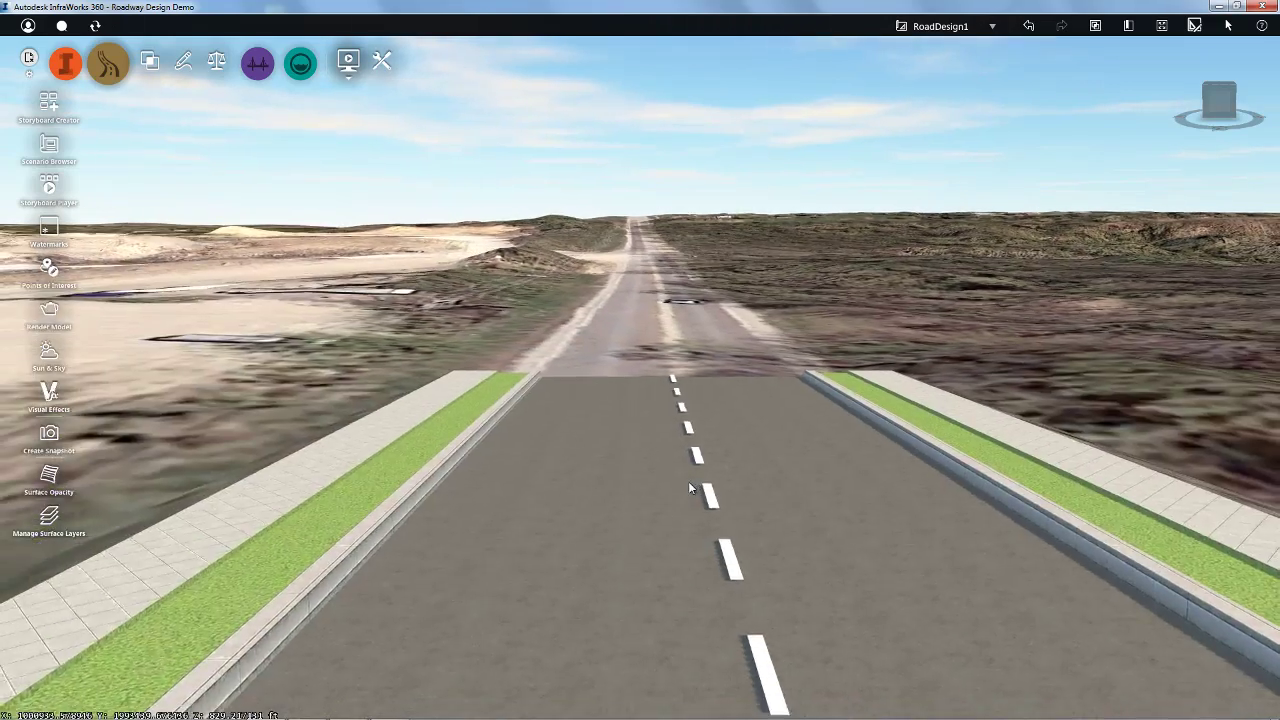
{"action": "scroll", "coordinate": [689, 487], "scroll_direction": "down", "scroll_amount": 2}
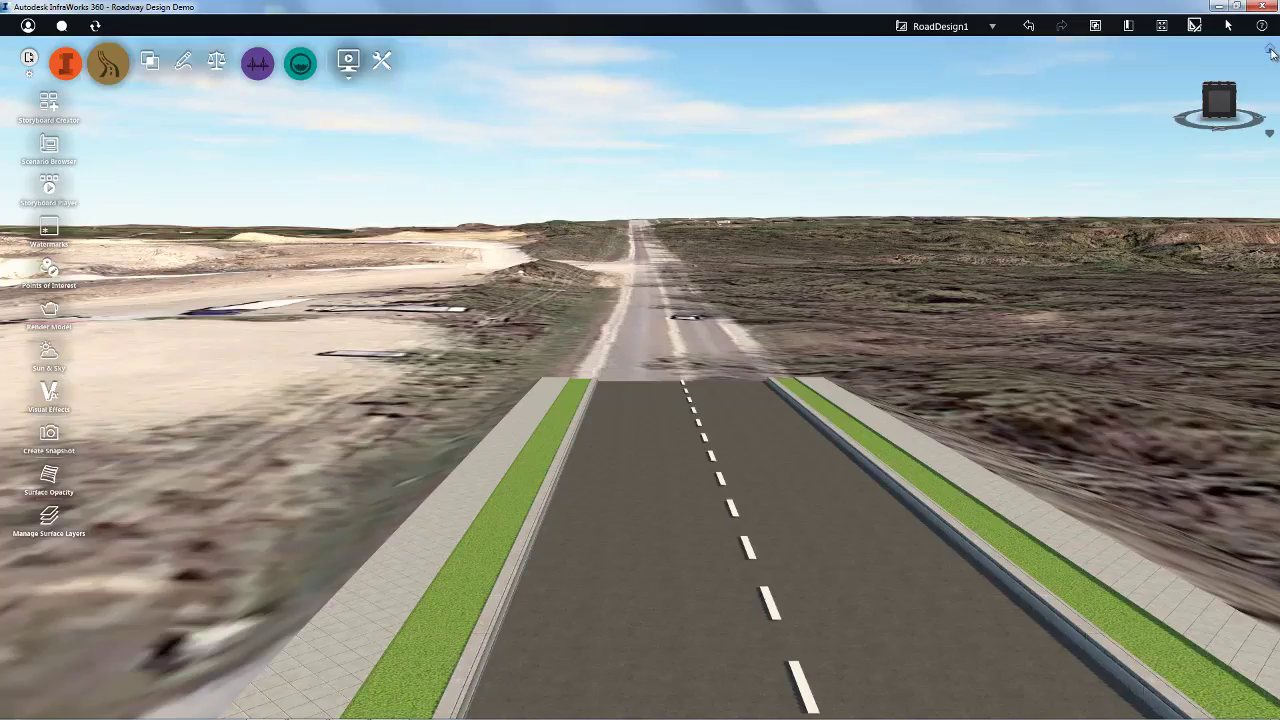
{"action": "left_click", "coordinate": [1272, 53]}
- Start a Terrain Statistics measurement and trace its boundary along the south side of the road, from the western subdivision past the river crossing
{"action": "scroll", "coordinate": [620, 363], "scroll_direction": "up", "scroll_amount": 3}
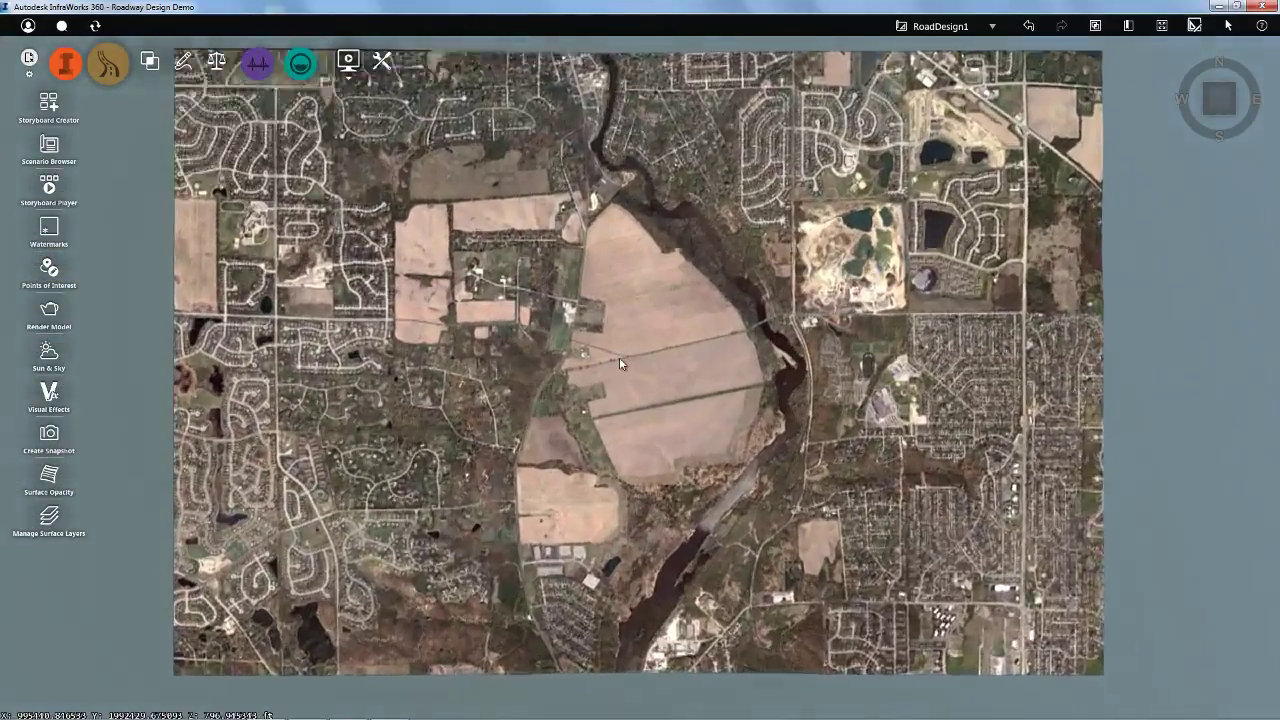
{"action": "scroll", "coordinate": [620, 363], "scroll_direction": "up", "scroll_amount": 5}
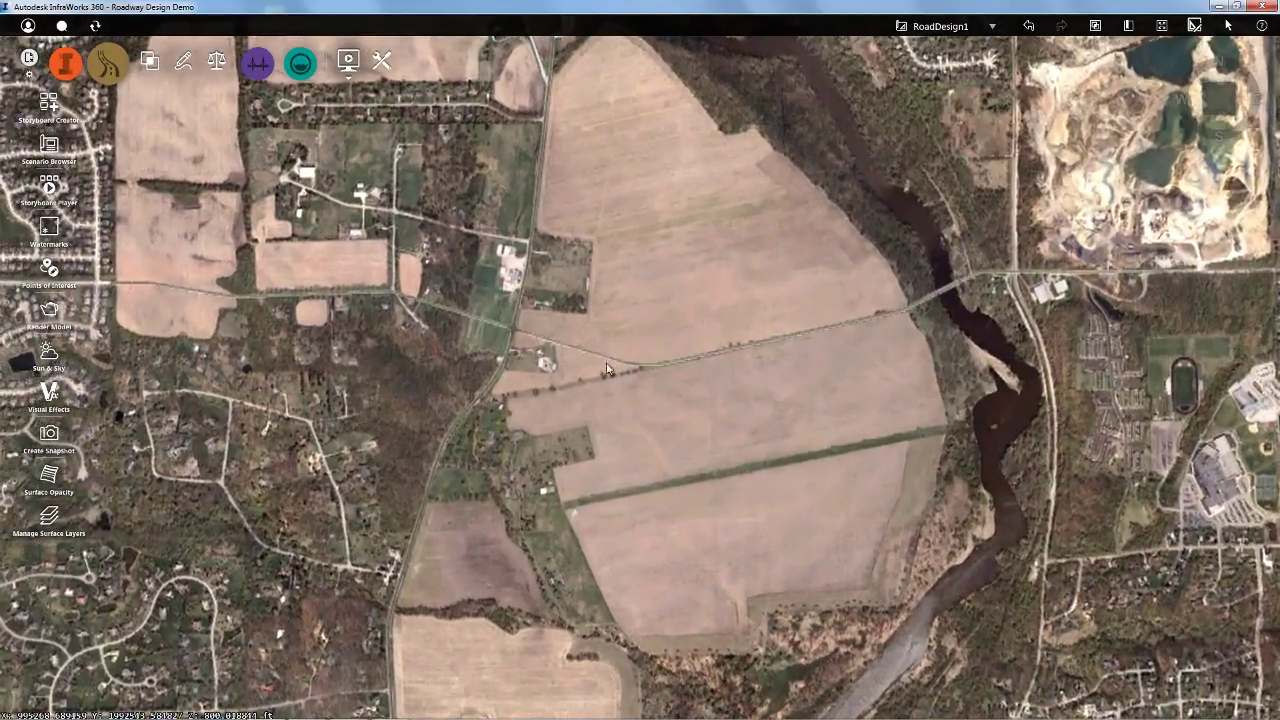
{"action": "middle_click_drag", "start_coordinate": [614, 389], "coordinate": [704, 451]}
{"action": "scroll", "coordinate": [691, 450], "scroll_direction": "up", "scroll_amount": 2}
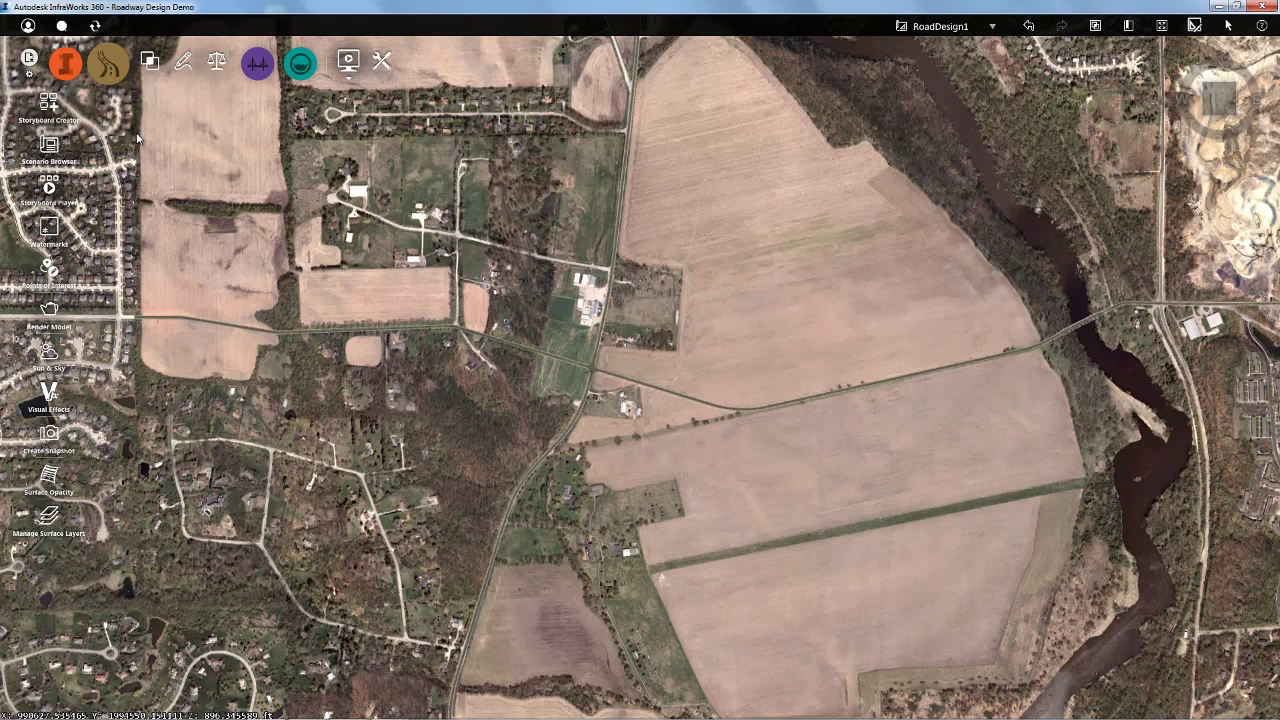
{"action": "left_click", "coordinate": [67, 71]}
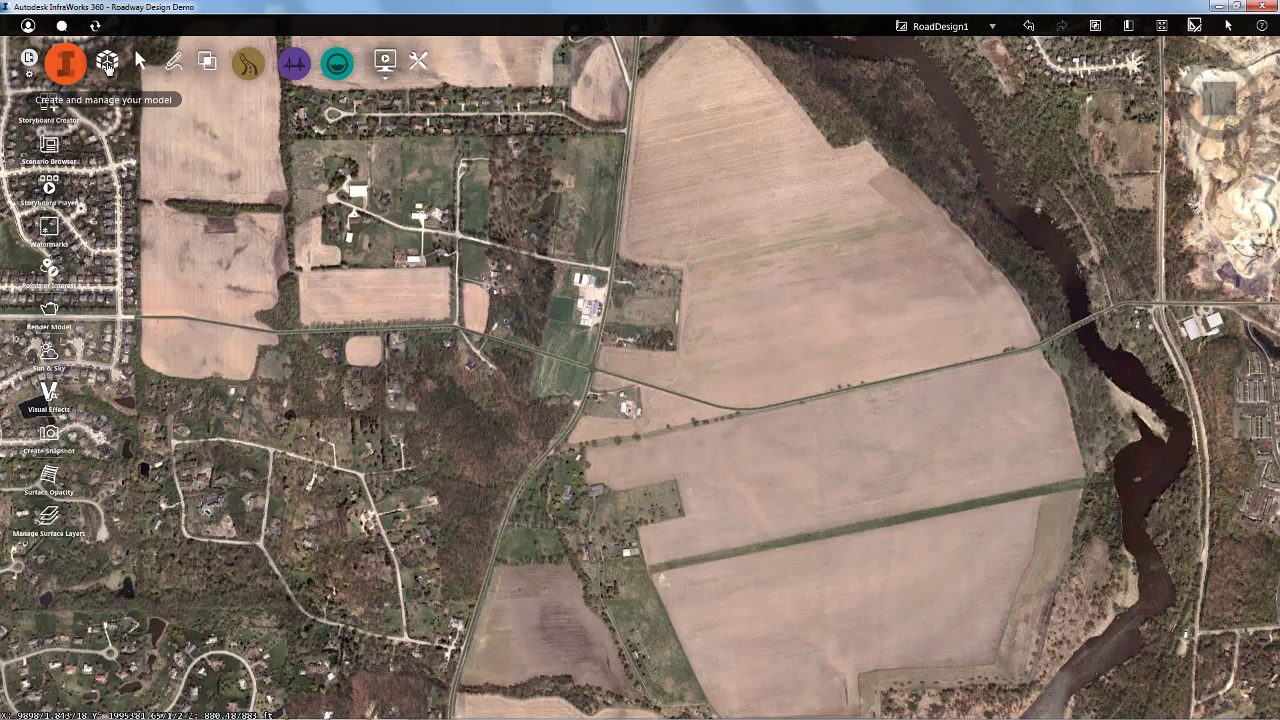
{"action": "mouse_move", "coordinate": [205, 64]}
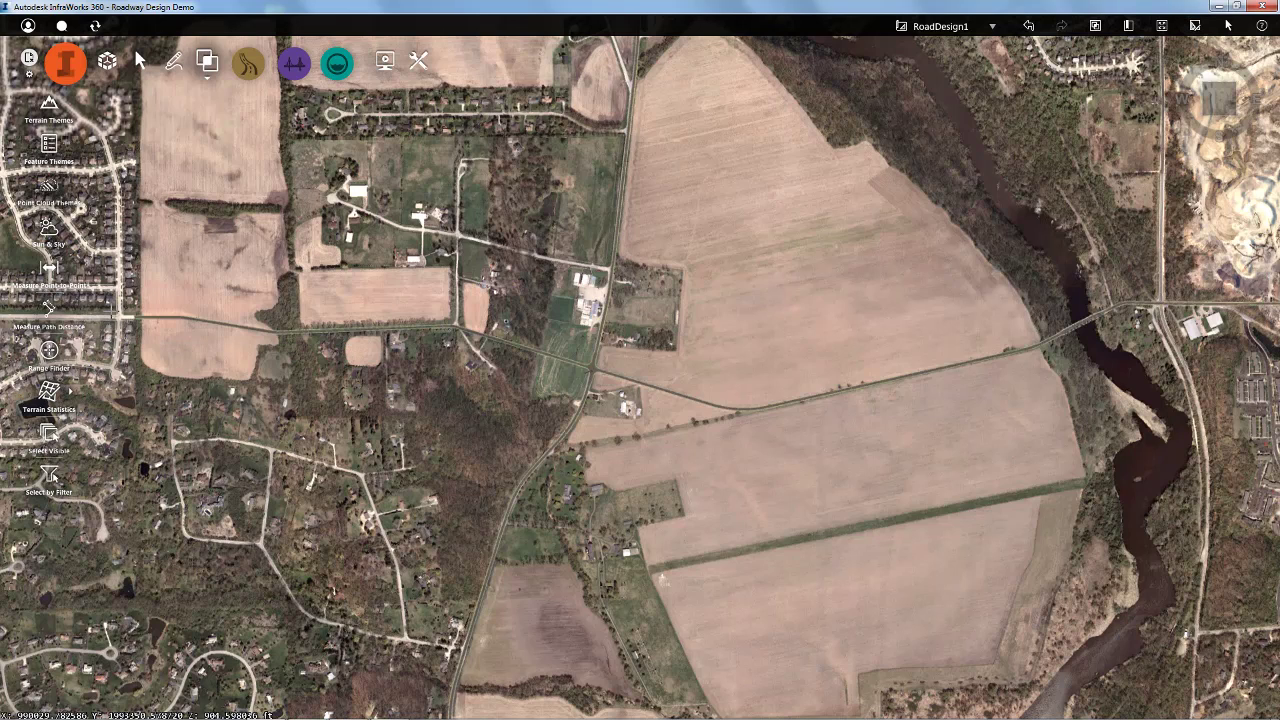
{"action": "left_click", "coordinate": [122, 321]}
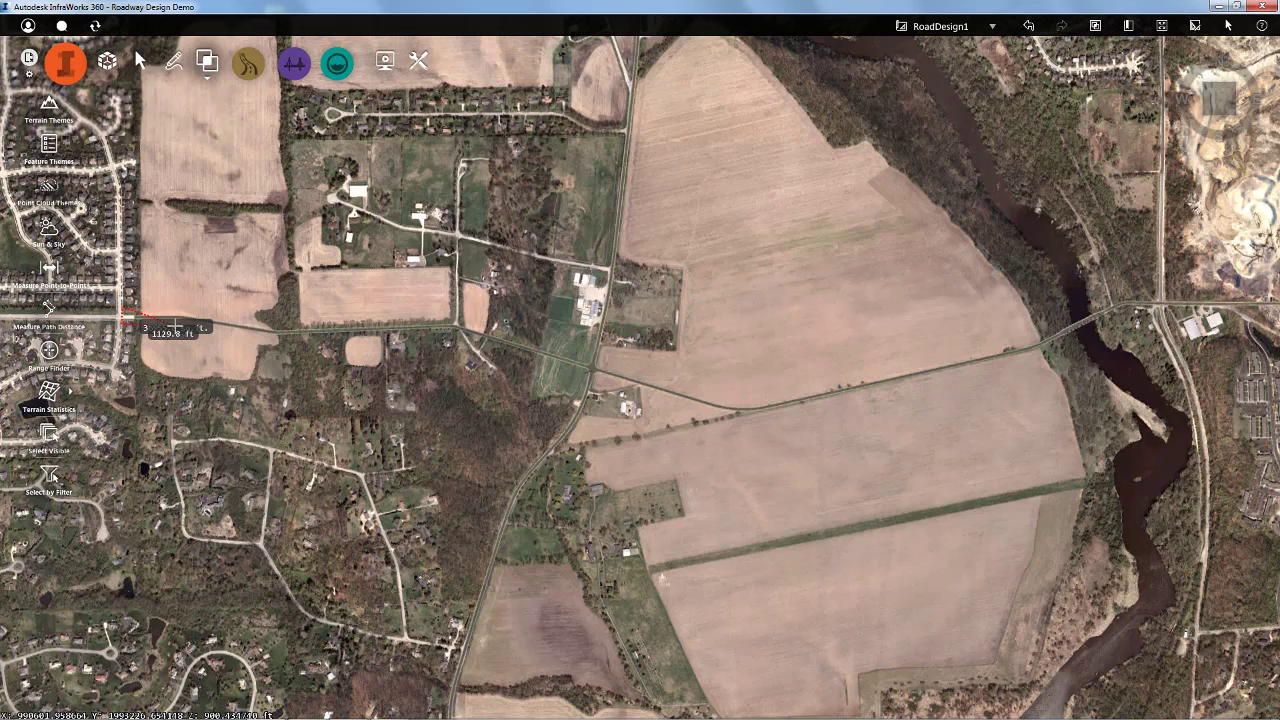
{"action": "left_click", "coordinate": [178, 326]}
{"action": "left_click", "coordinate": [281, 346]}
{"action": "left_click", "coordinate": [456, 340]}
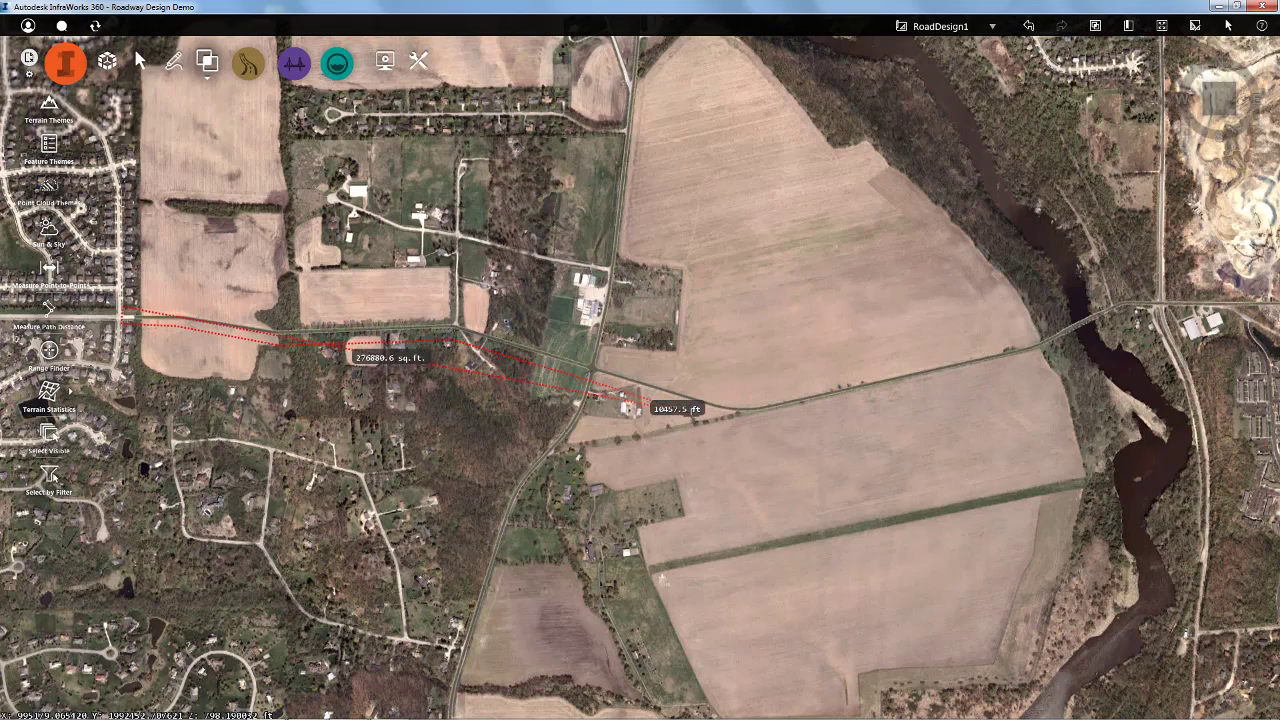
{"action": "left_click", "coordinate": [720, 423]}
{"action": "left_click", "coordinate": [1050, 355]}
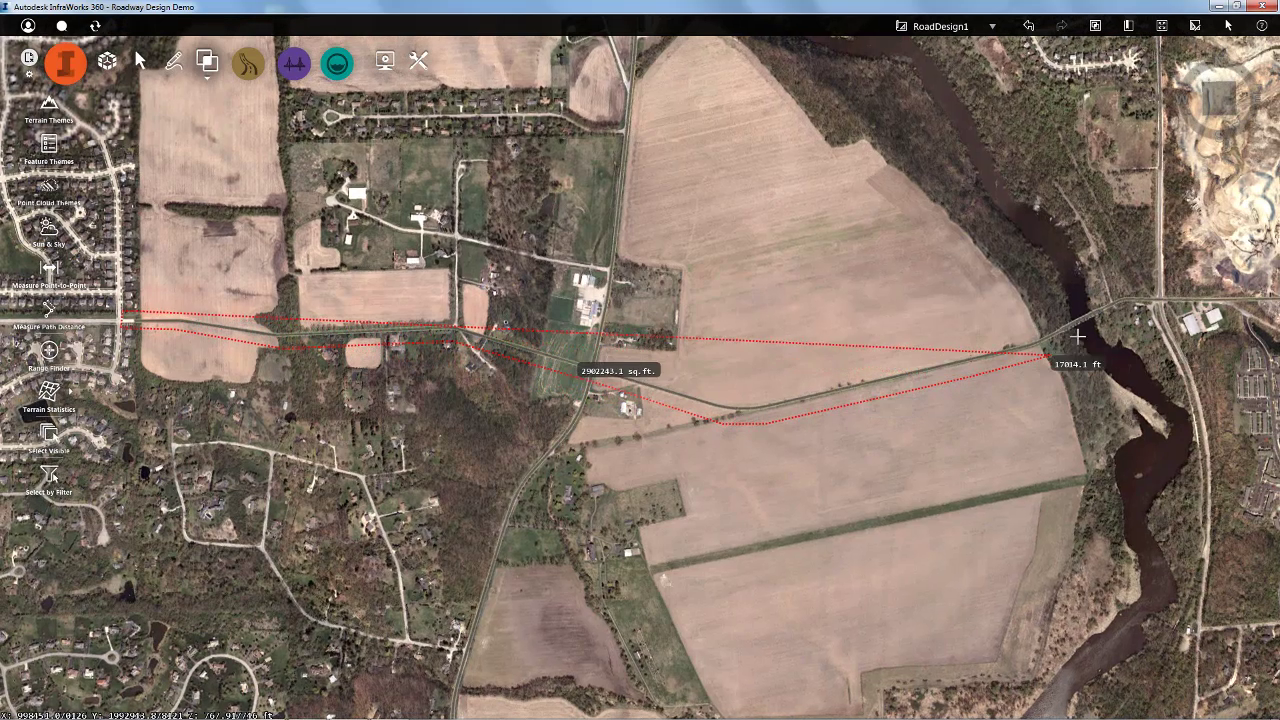
{"action": "left_click", "coordinate": [1138, 317]}
{"action": "middle_click_drag", "start_coordinate": [1148, 318], "coordinate": [1055, 332]}
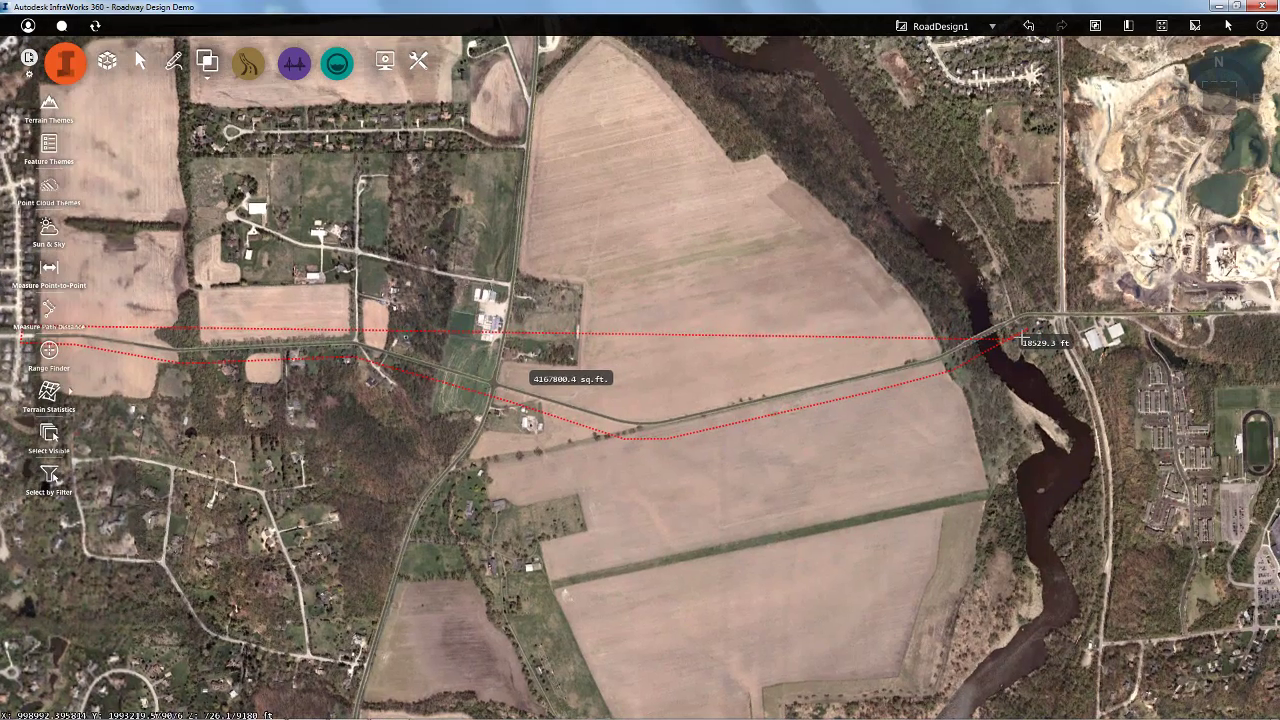
{"action": "left_click", "coordinate": [1246, 305]}
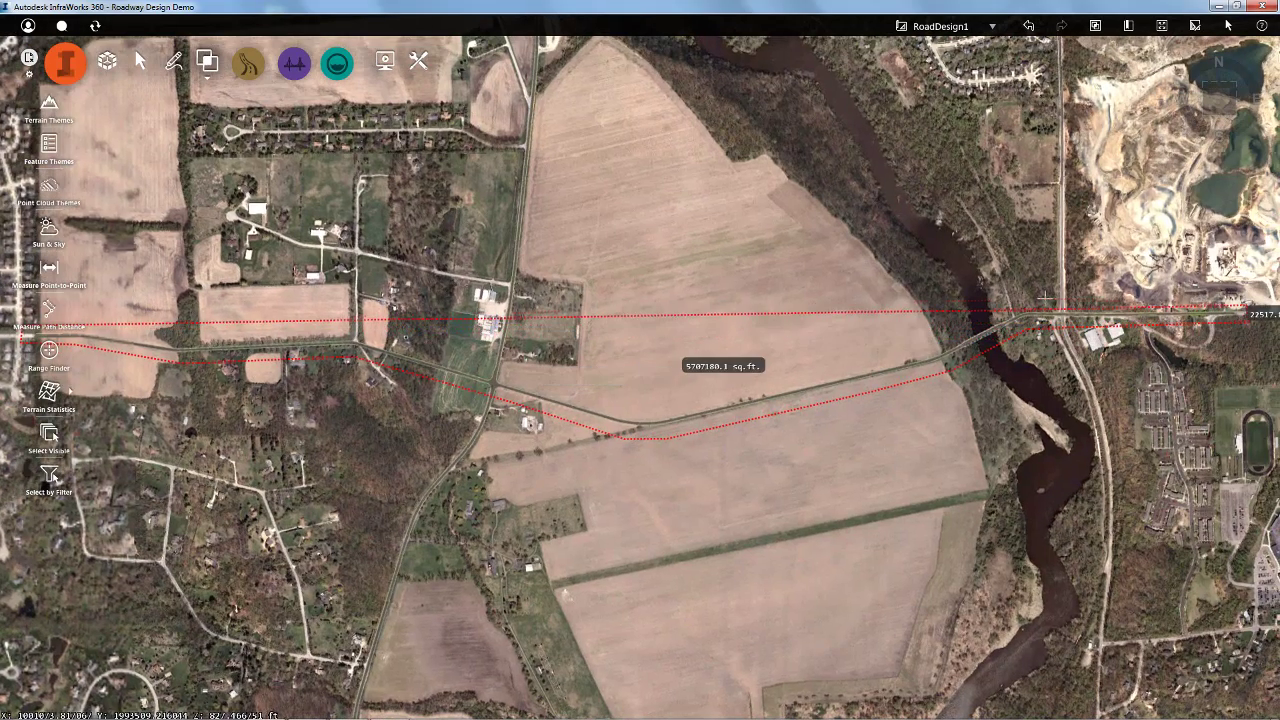
- Close the terrain measurement boundary along the road's north side back to the west end, review the area and cut/fill volumes, and clear it
{"action": "left_click", "coordinate": [1012, 302]}
{"action": "left_click", "coordinate": [925, 345]}
{"action": "left_click", "coordinate": [645, 411]}
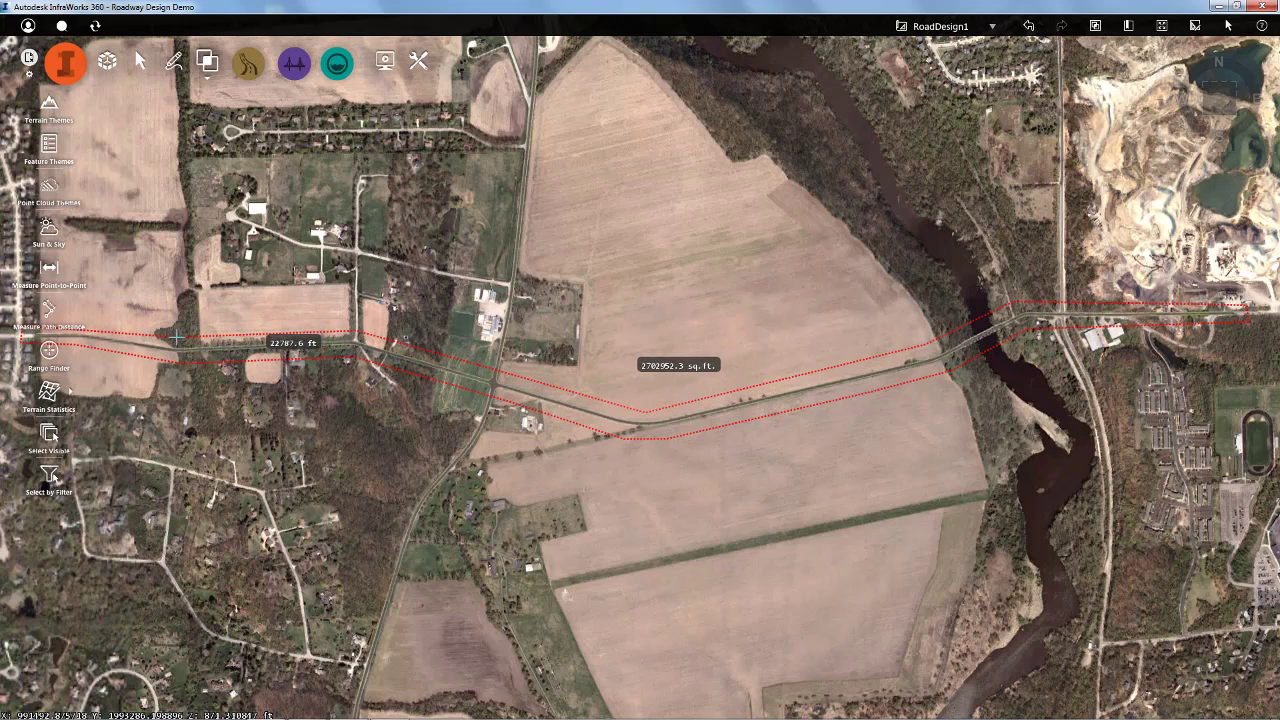
{"action": "left_click", "coordinate": [178, 335]}
{"action": "middle_click_drag", "start_coordinate": [156, 314], "coordinate": [218, 316]}
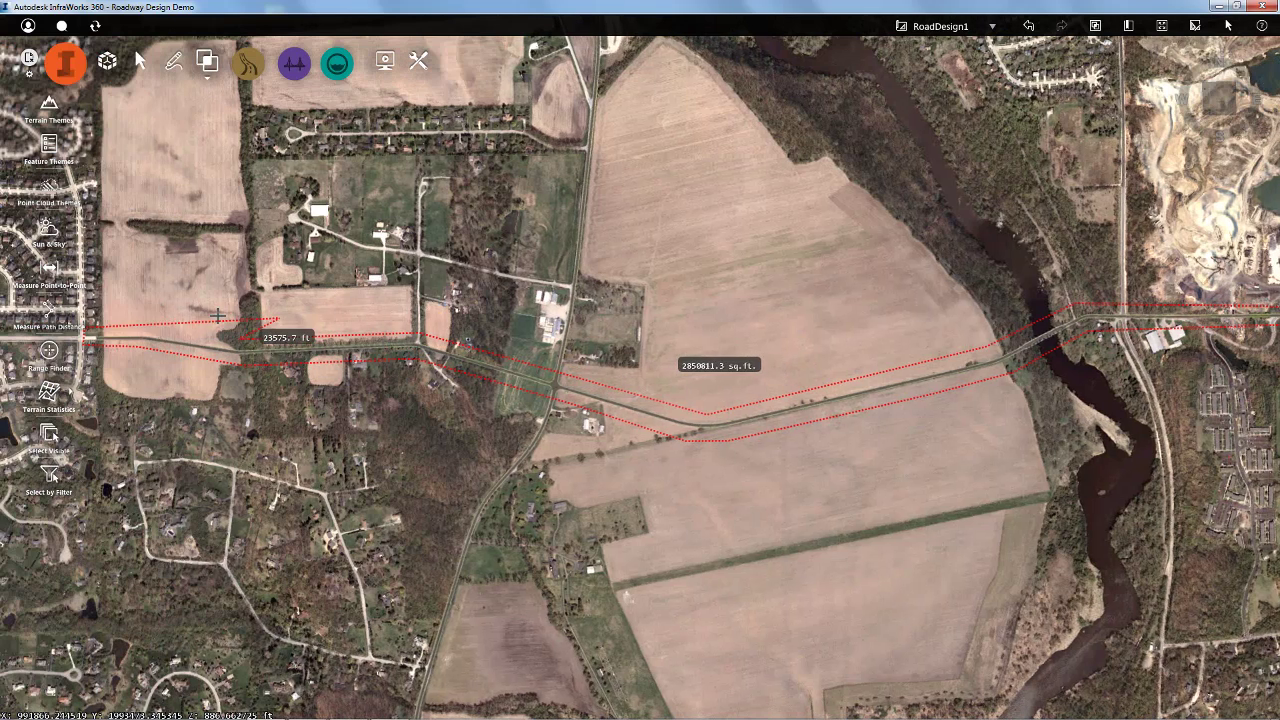
{"action": "double_click", "coordinate": [149, 329]}
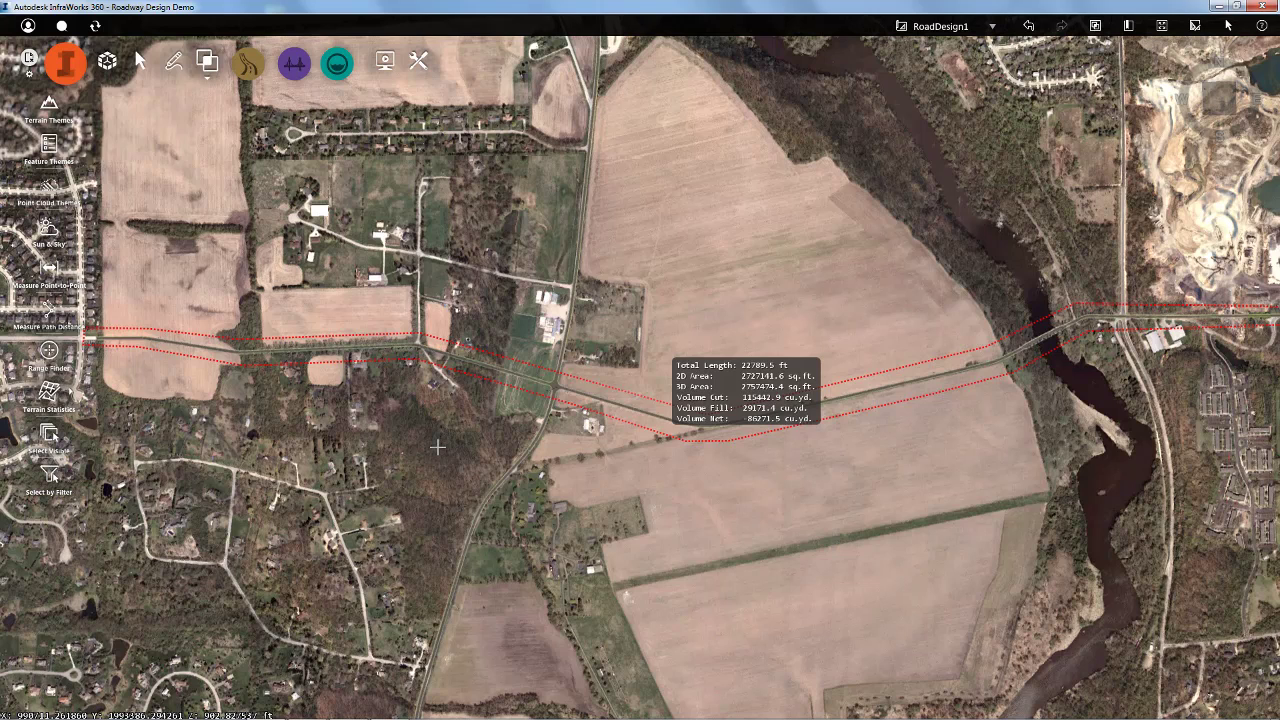
{"action": "left_click", "coordinate": [728, 304]}
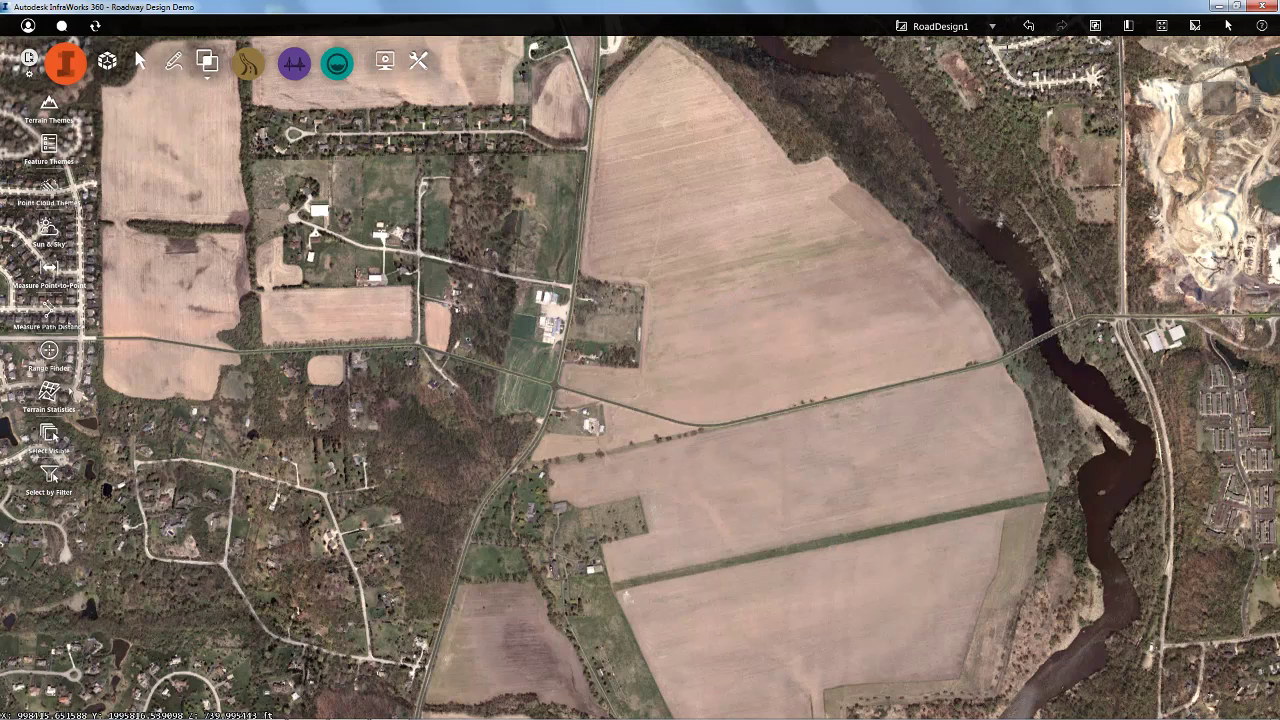
- Switch to the master proposal to compare it with the road design, and return to the RoadDesign1 proposal
{"action": "left_click", "coordinate": [993, 29]}
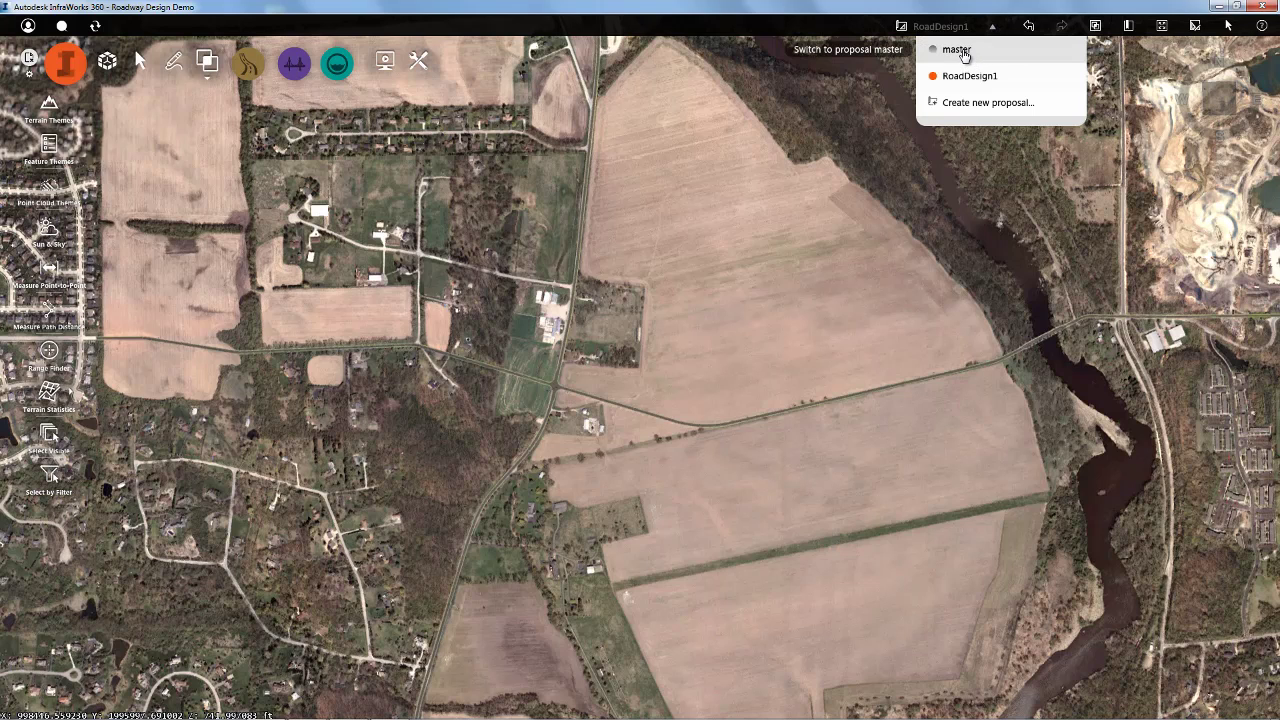
{"action": "left_click", "coordinate": [964, 55]}
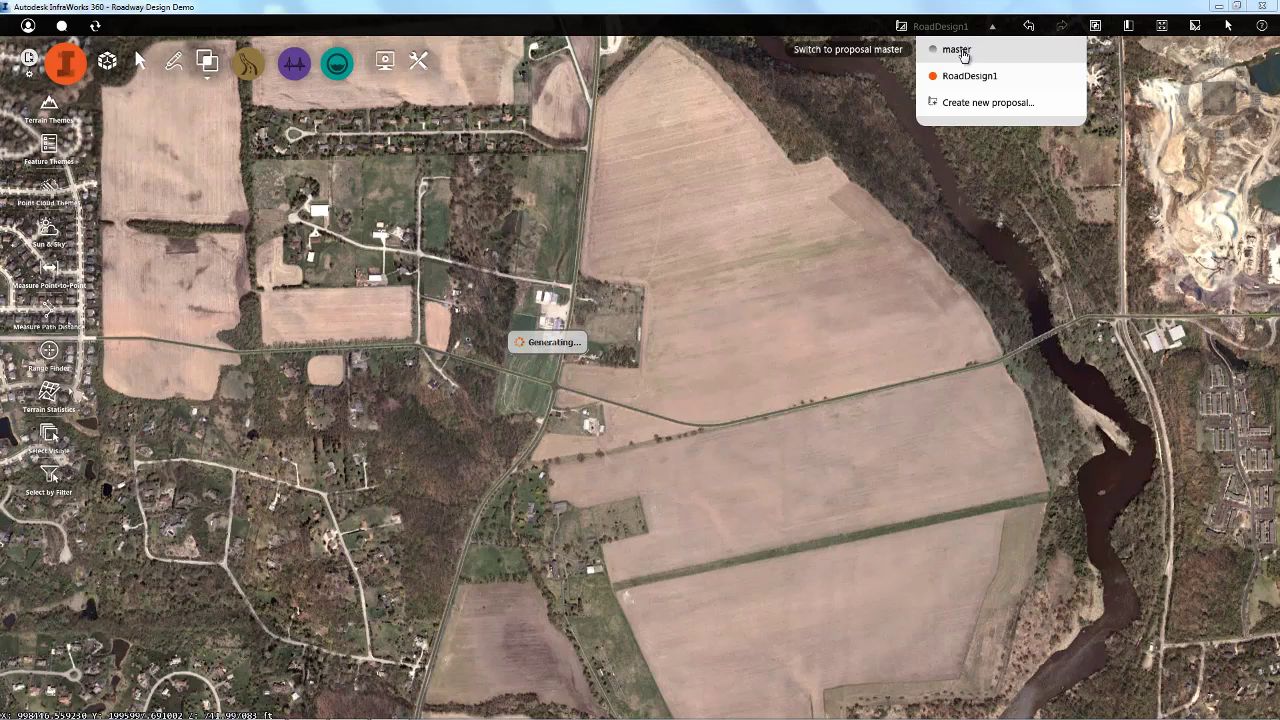
{"action": "left_click", "coordinate": [961, 50]}
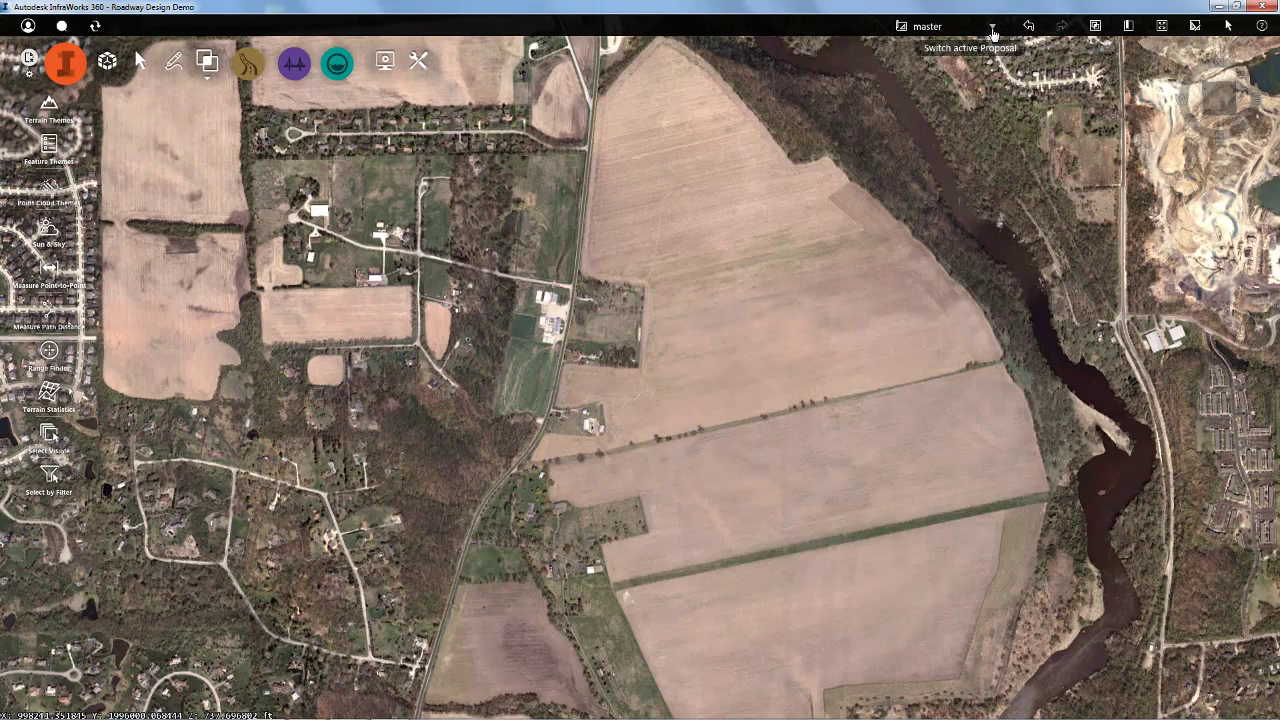
{"action": "left_click", "coordinate": [992, 30]}
{"action": "left_click", "coordinate": [969, 77]}
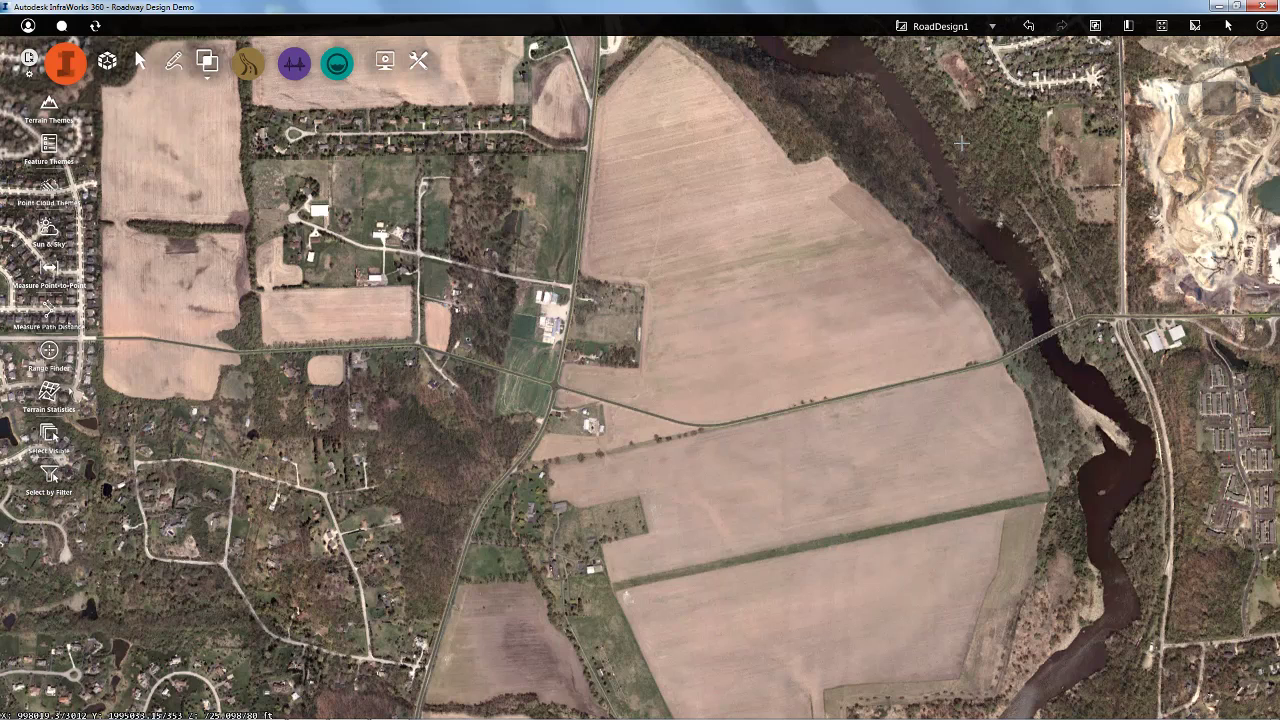
- Bring up the roadway design tools for the RoadDesign1 proposal
{"action": "left_click", "coordinate": [251, 68]}
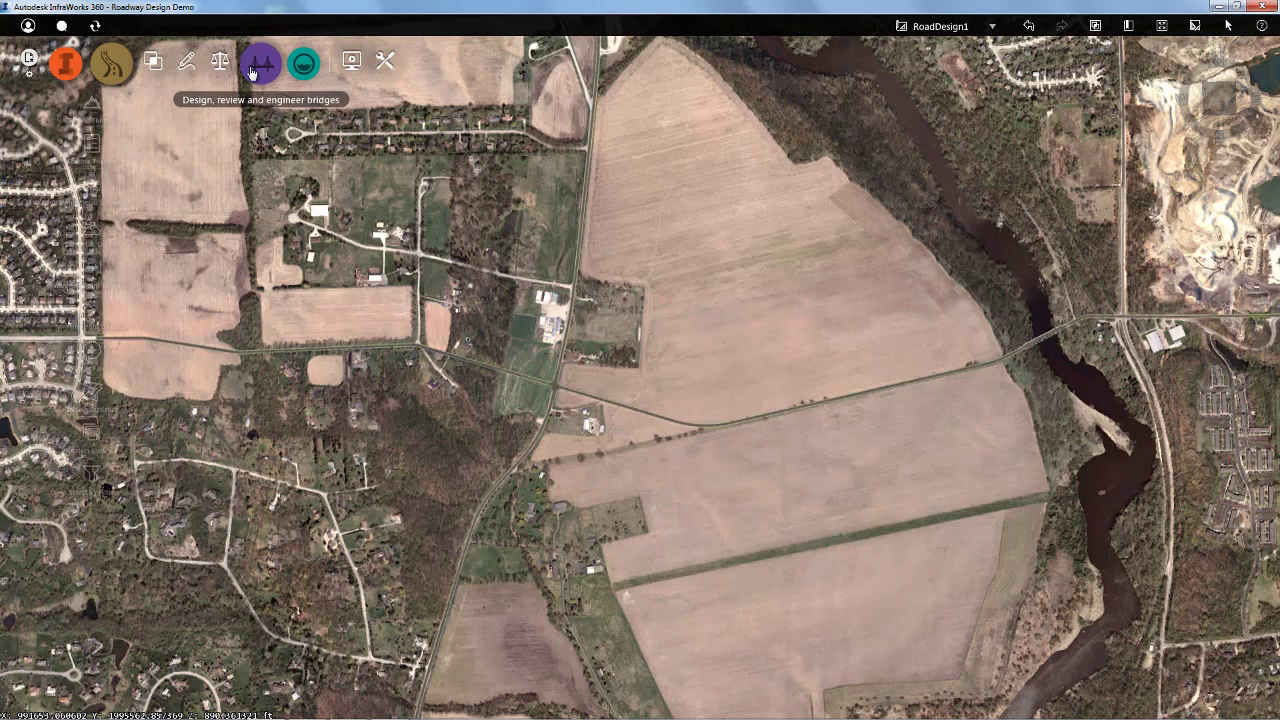